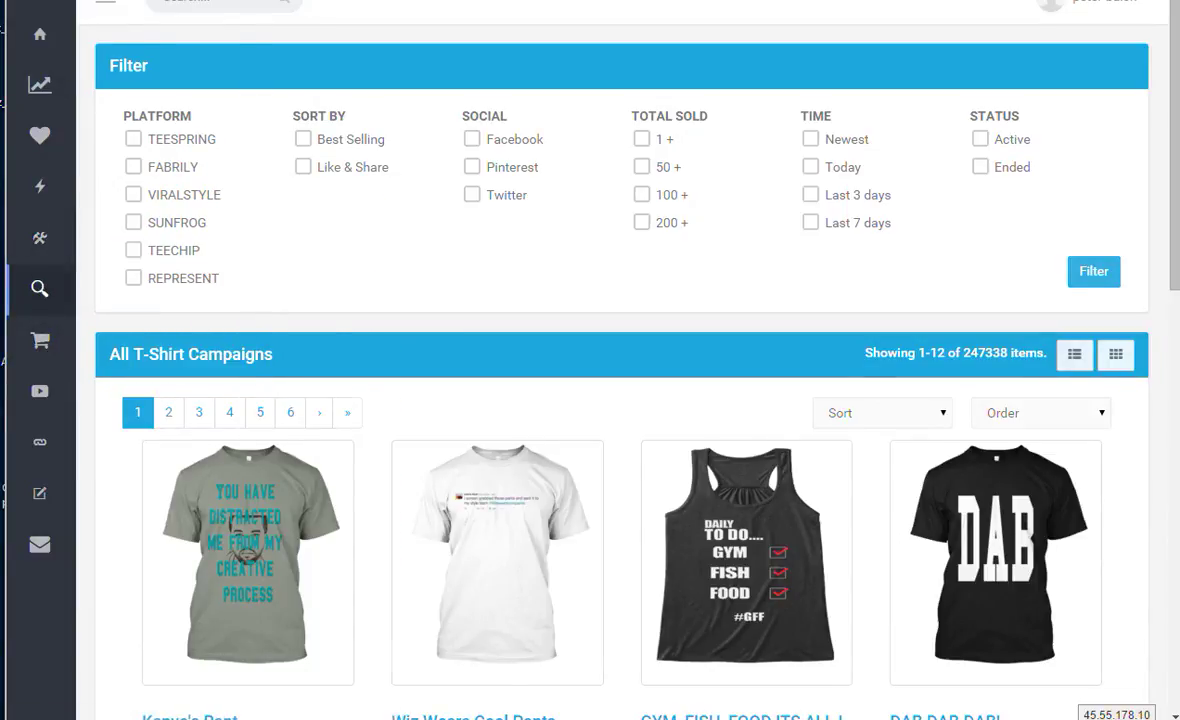
Step: Run a T-shirt niche comparison for the keywords grandpa, grandma and daughter
mouse_move(124, 192)
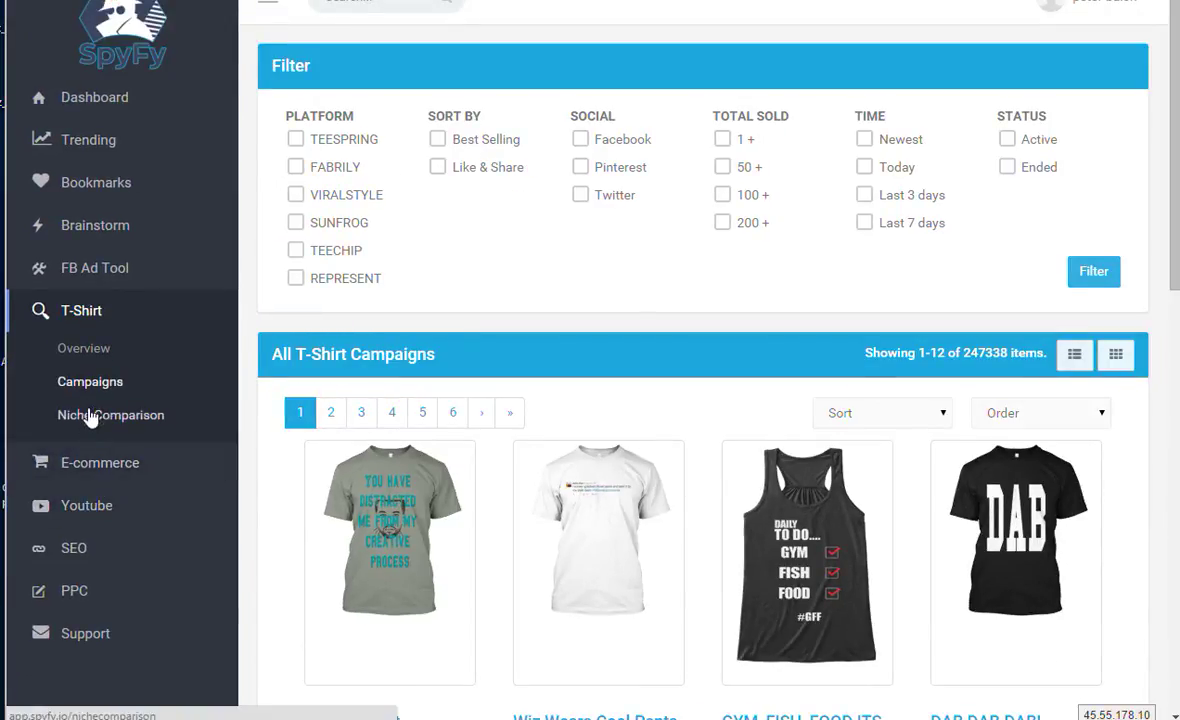
click(152, 412)
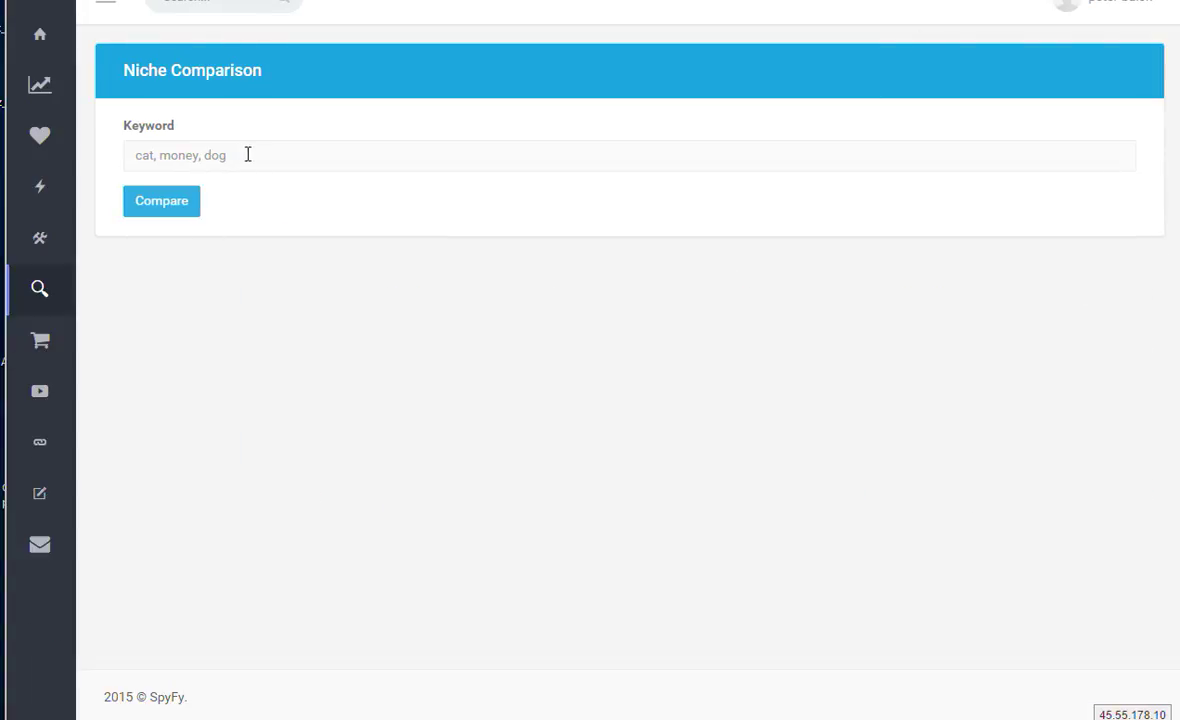
click(259, 159)
text(grandpa,grandma,daughter)
click(161, 204)
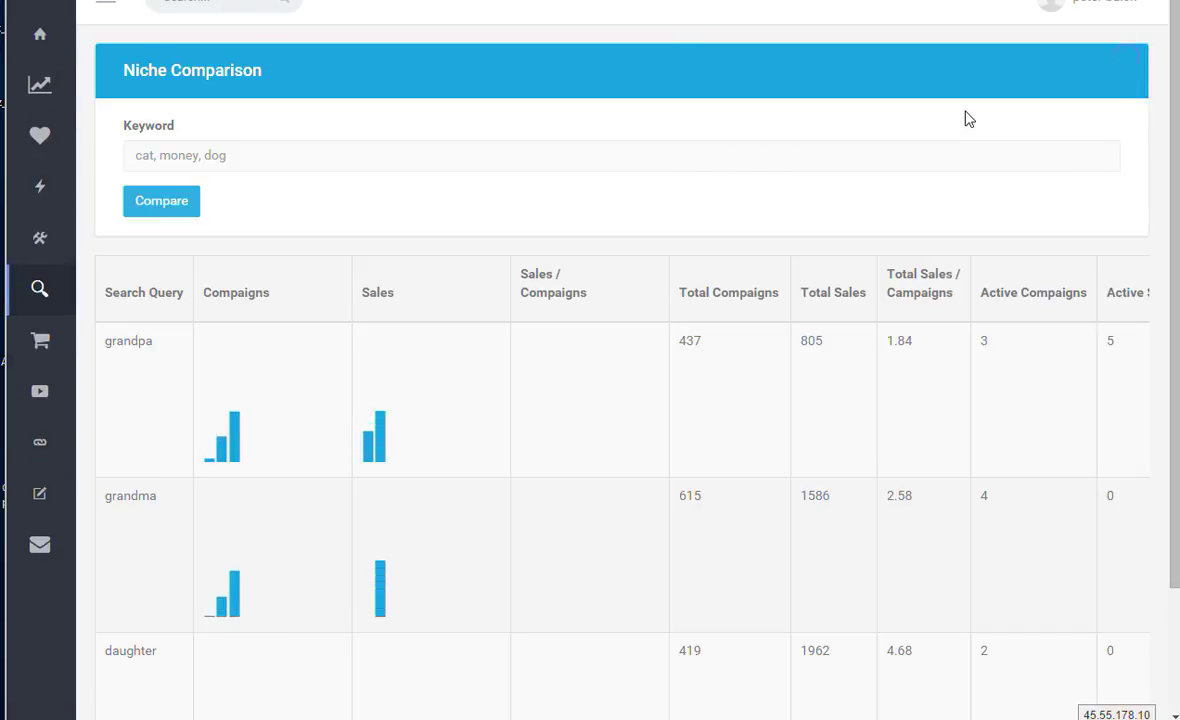
Step: Examine the Total Sales figures for the grandpa, grandma and daughter niches in the comparison table
scroll(632, 372, down, 2)
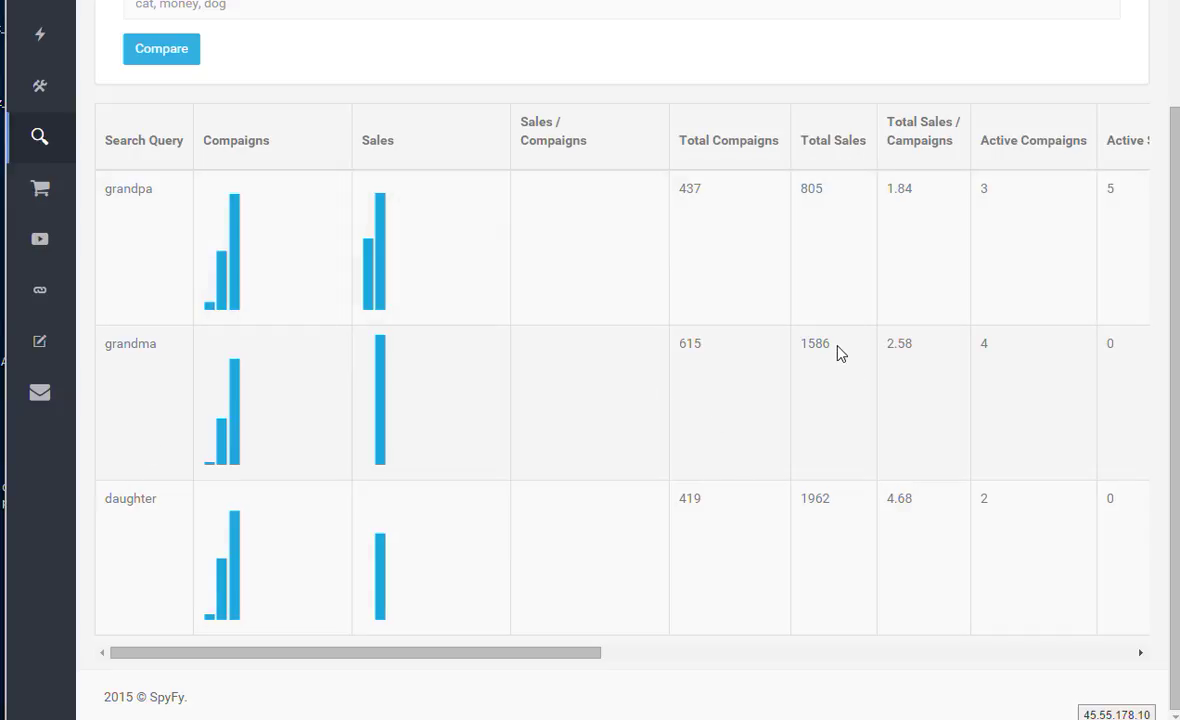
drag(840, 353, 800, 344)
drag(838, 508, 797, 509)
drag(821, 189, 799, 189)
double_click(807, 343)
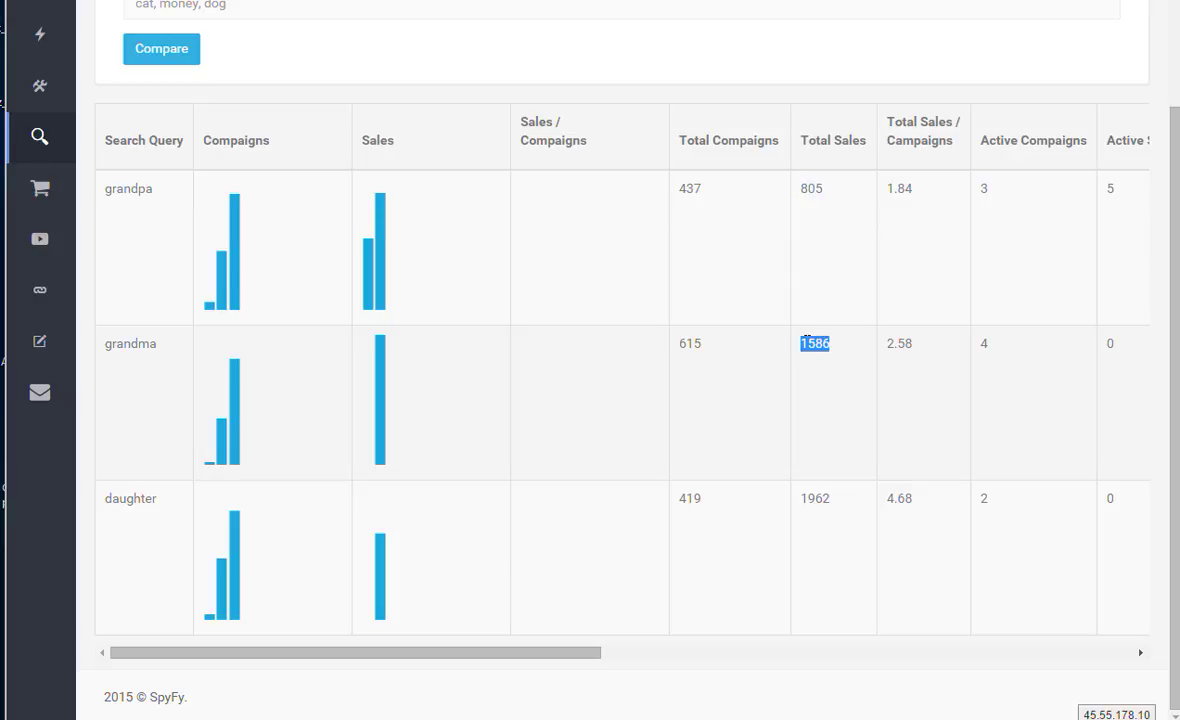
double_click(806, 502)
Step: Compare the three niches' active campaigns and sales, and their >0, >10, >100 and >1000 Sales columns
drag(437, 655, 584, 656)
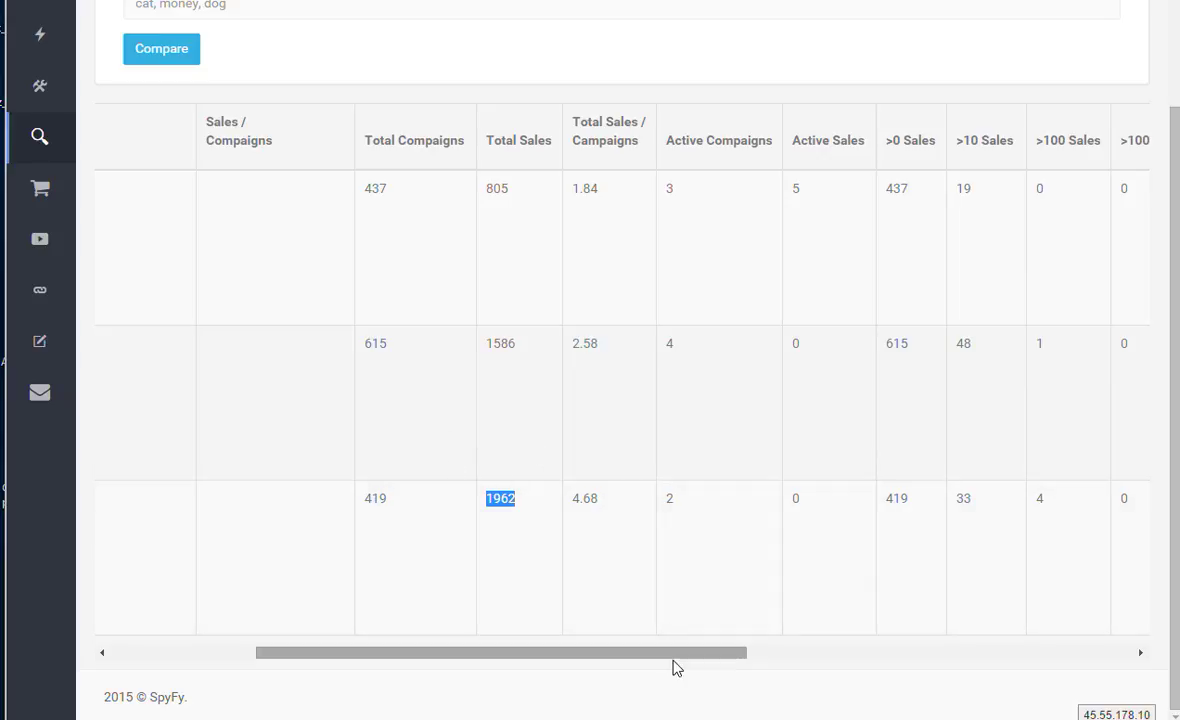
drag(666, 654, 747, 652)
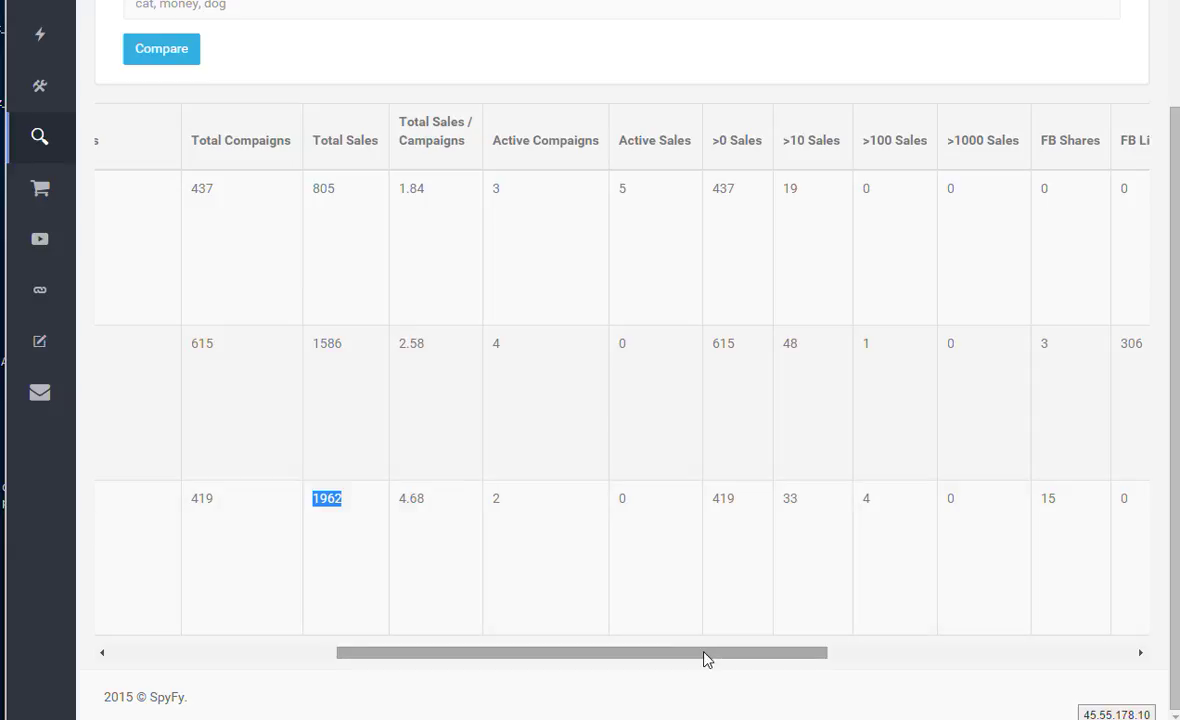
drag(701, 652, 784, 652)
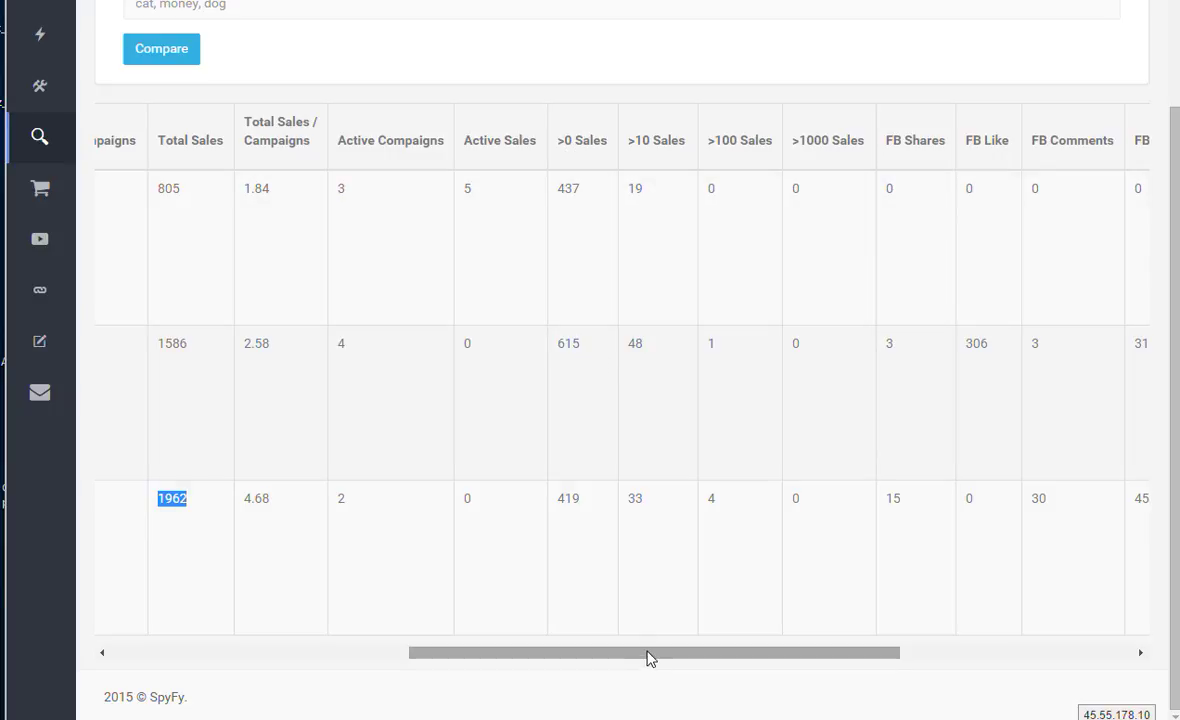
drag(647, 657, 764, 656)
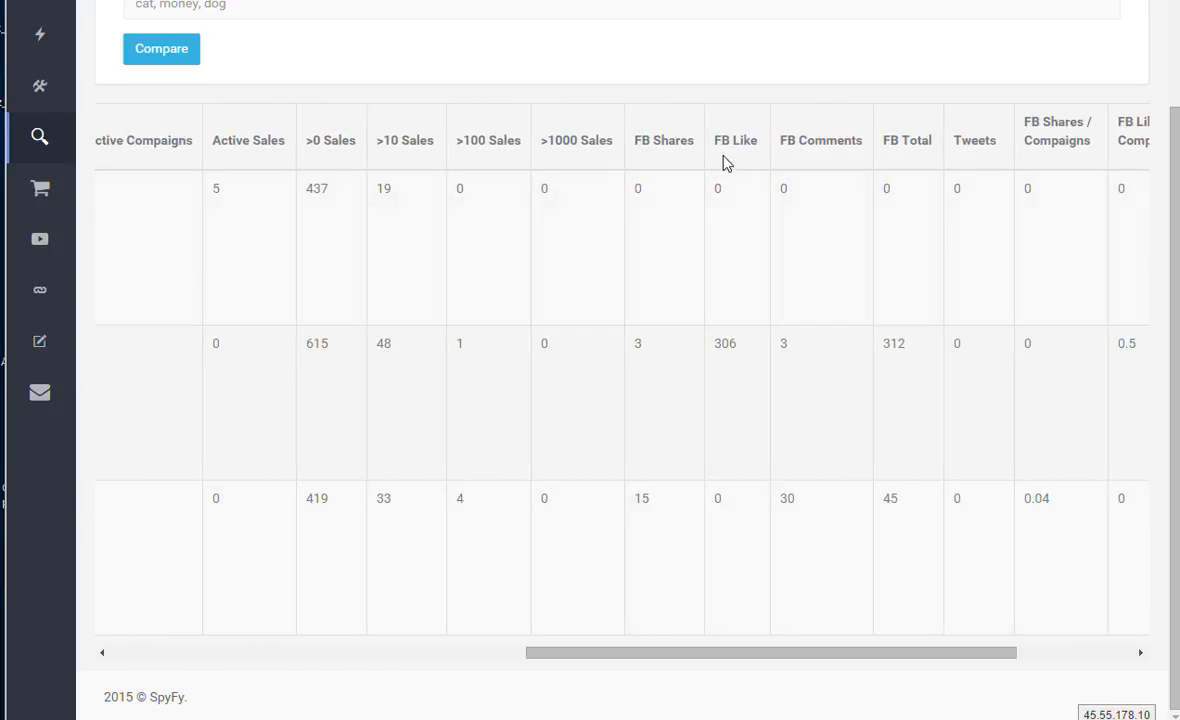
drag(630, 656, 562, 668)
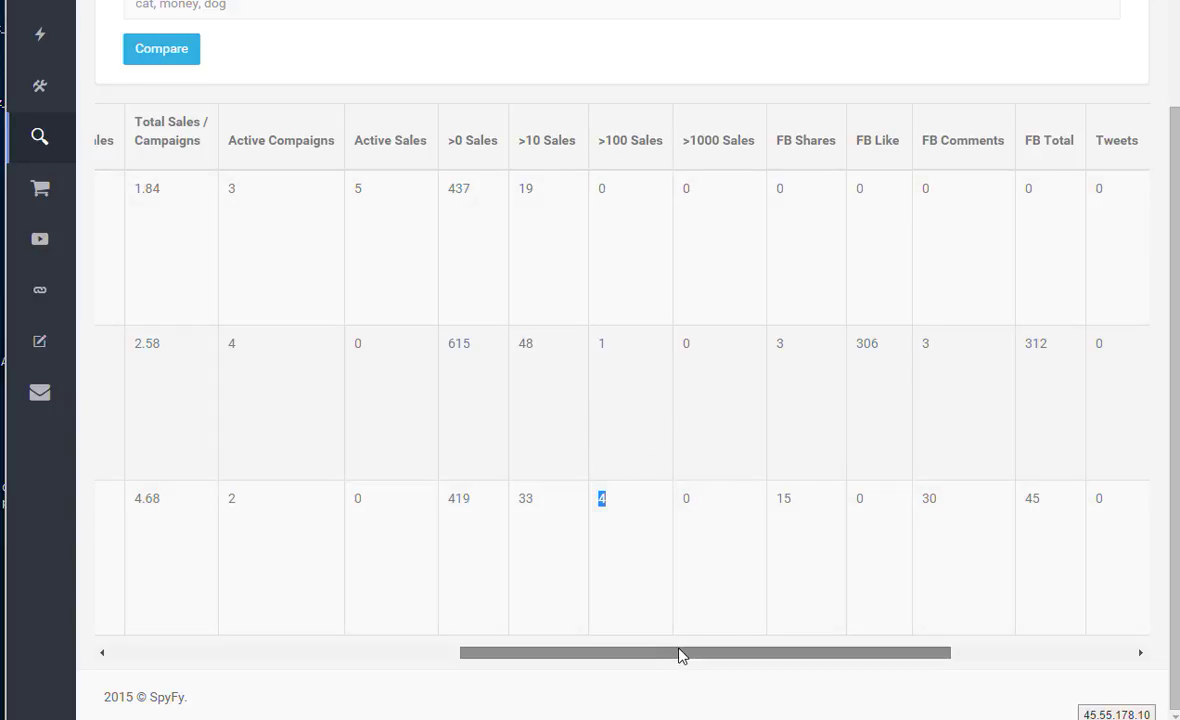
drag(680, 651, 845, 650)
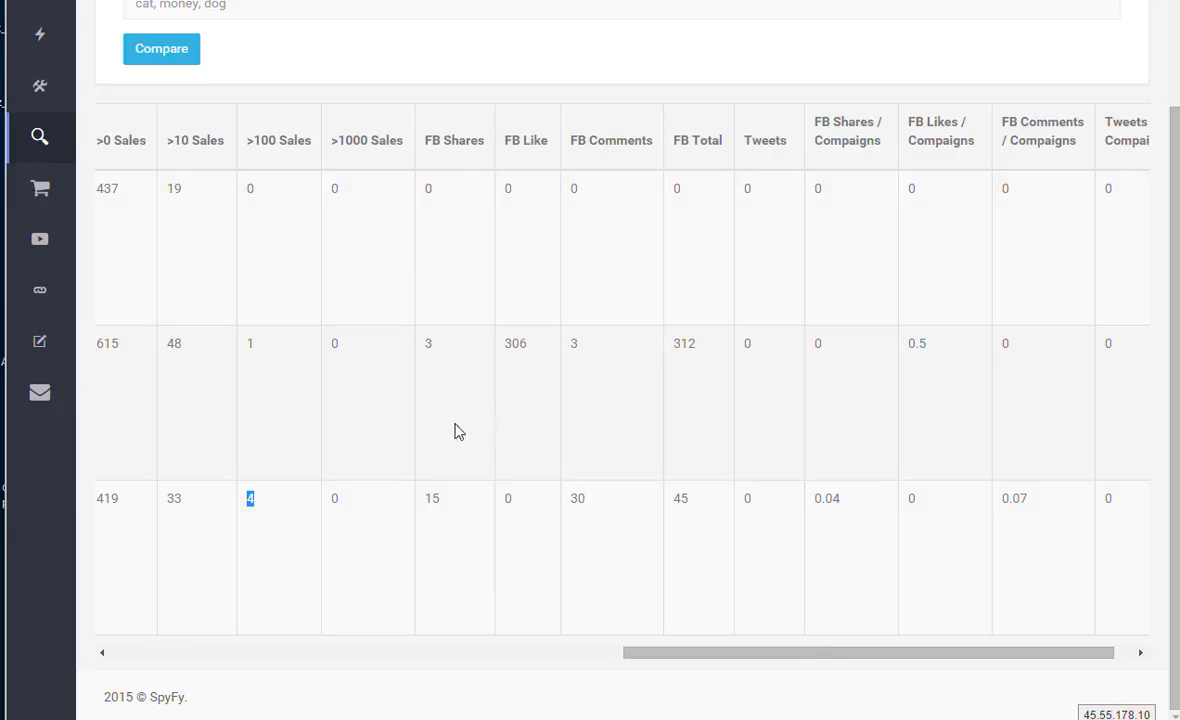
Step: Examine the niches' Facebook shares, likes and comments, including the per-campaign ratios, through to the last table column
double_click(434, 498)
double_click(510, 345)
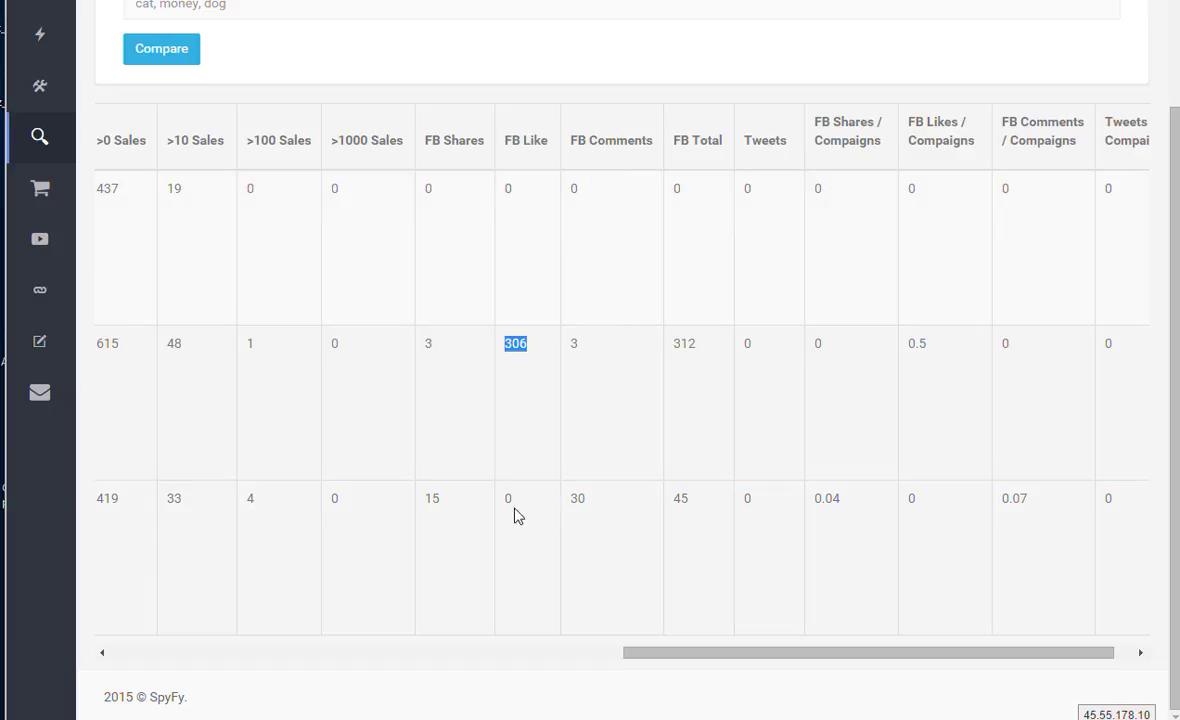
double_click(430, 498)
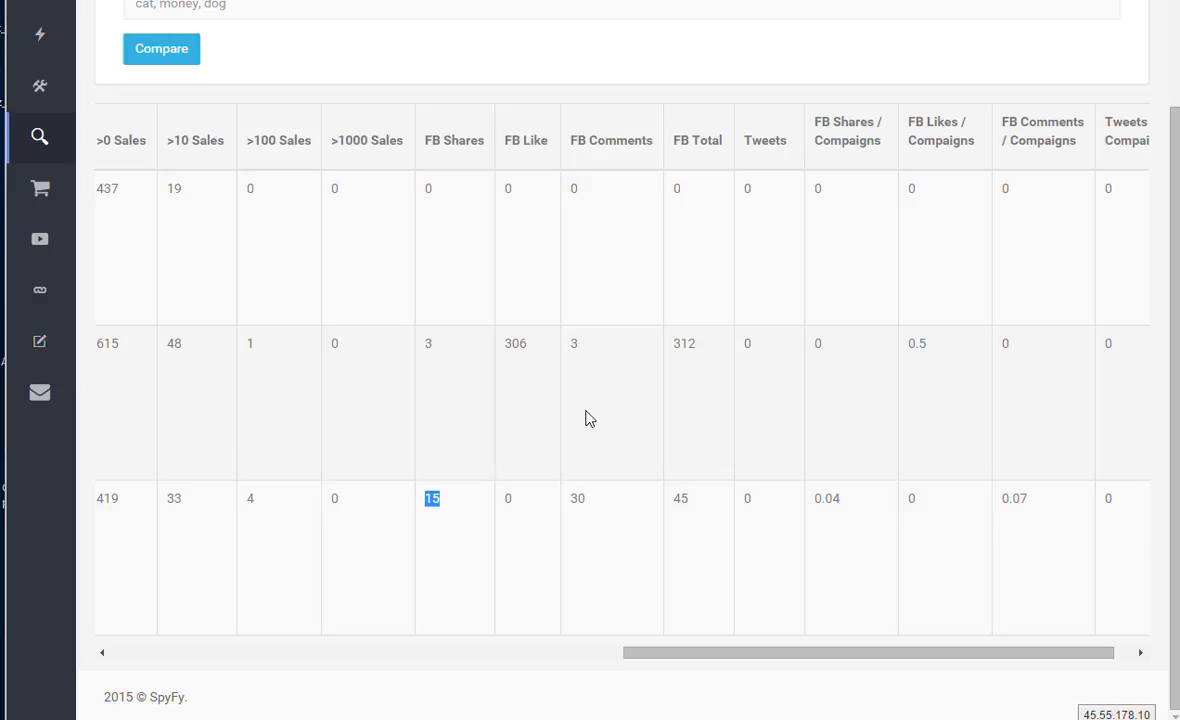
double_click(578, 498)
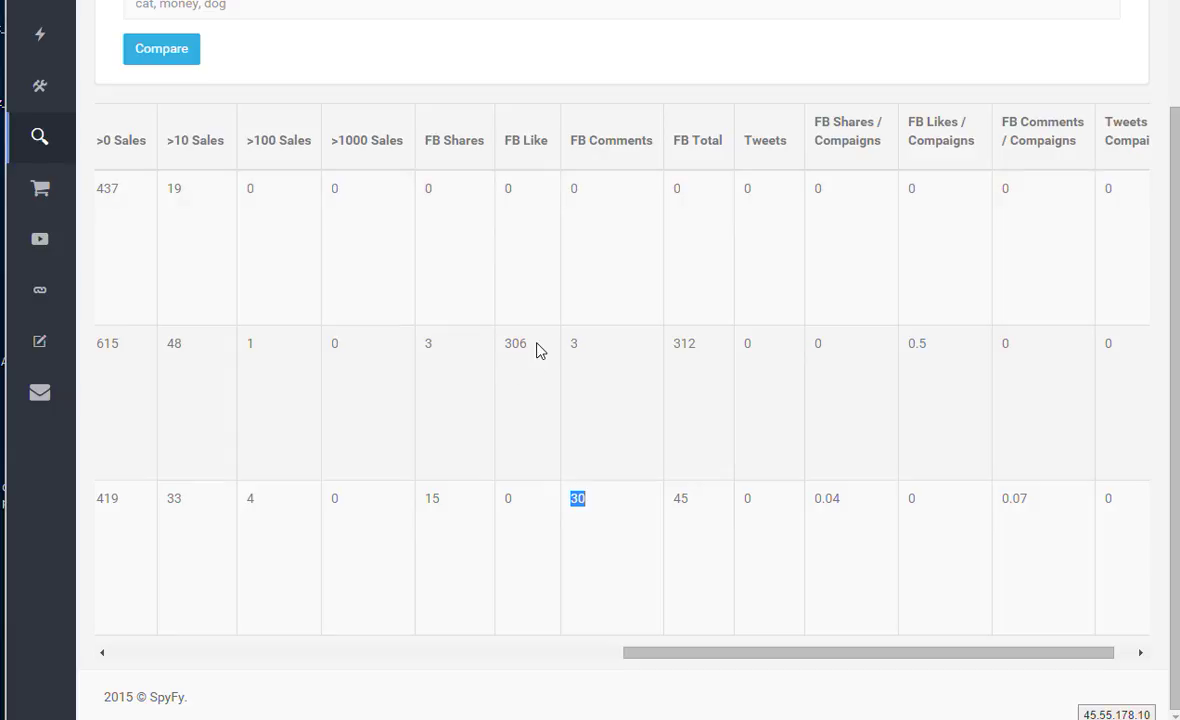
drag(530, 343, 500, 345)
click(837, 492)
drag(840, 498, 816, 498)
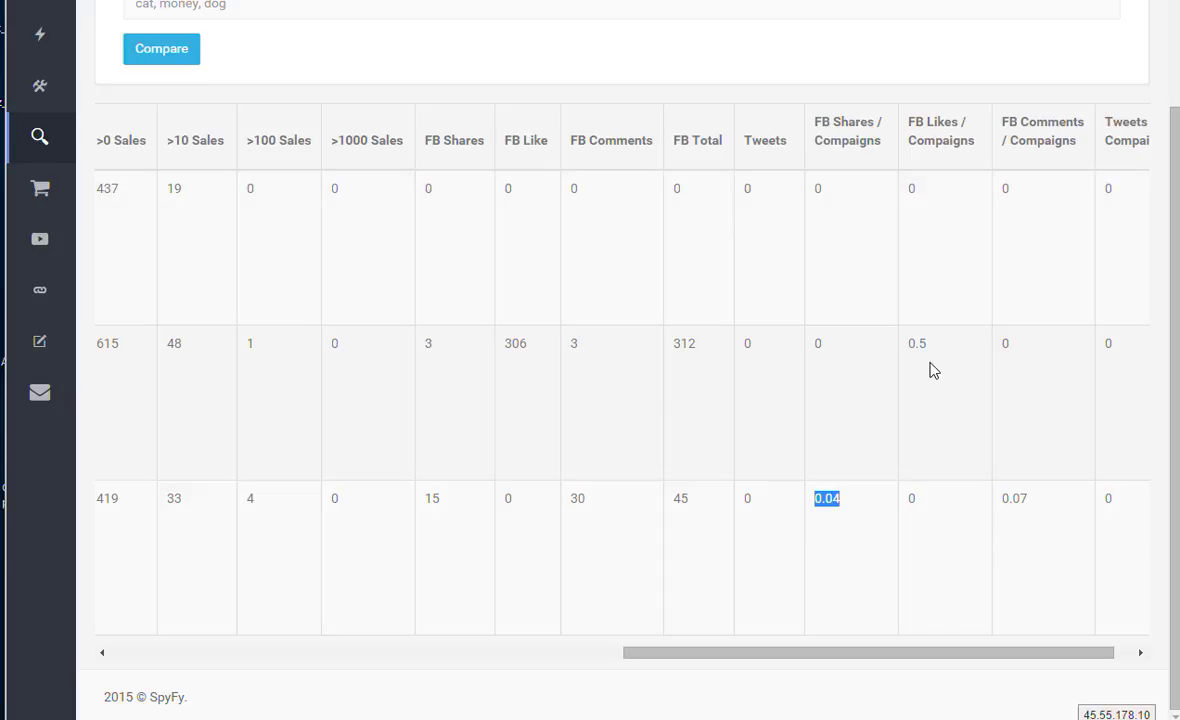
drag(930, 348, 901, 349)
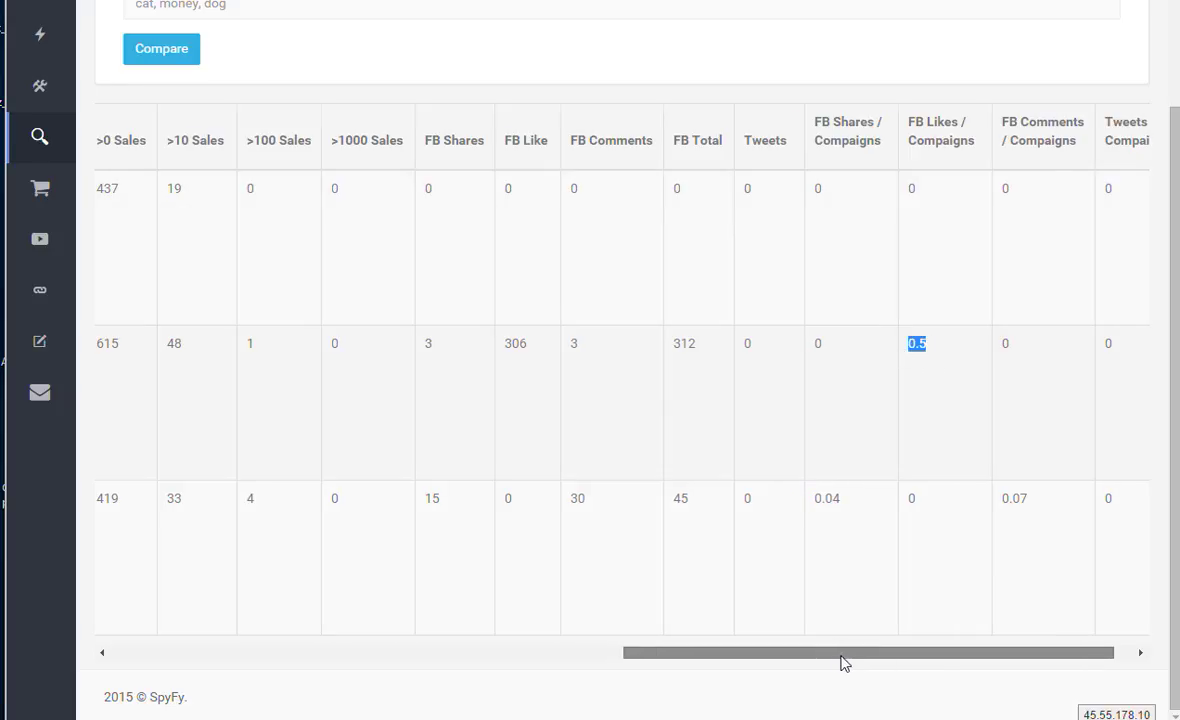
drag(838, 650, 862, 652)
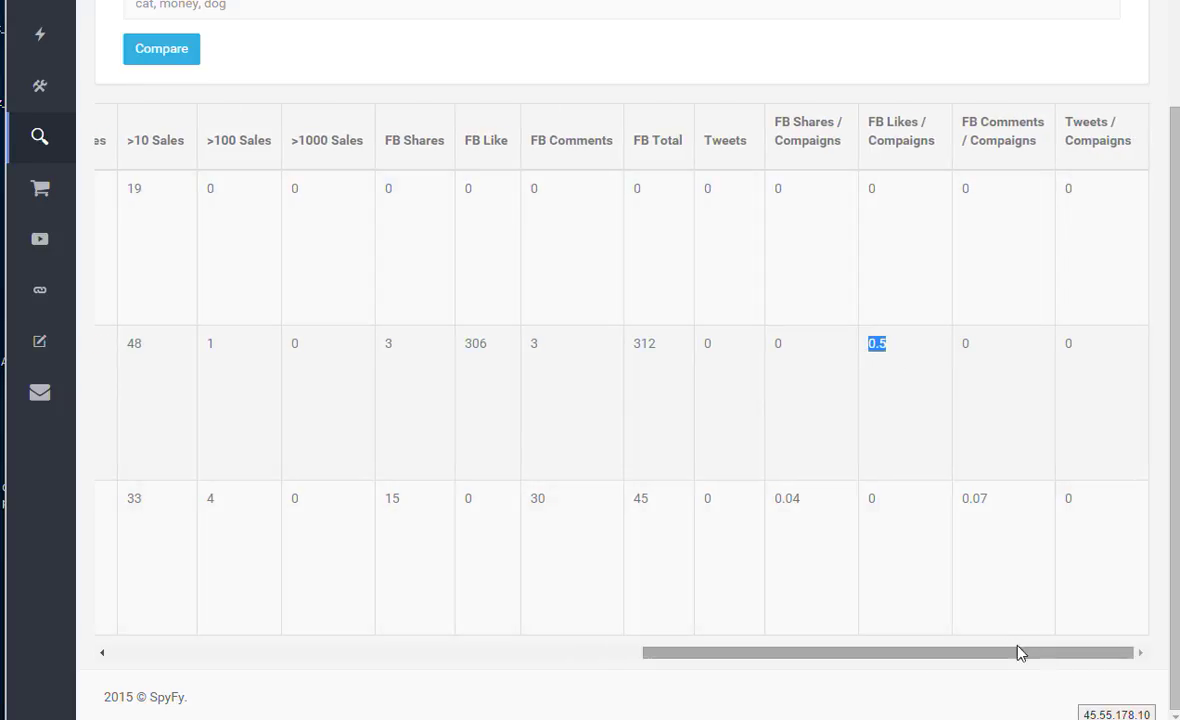
Step: Recheck the daughter niche's >100 Sales figure and review the campaign and sales charts of all three niches
drag(1006, 652, 785, 660)
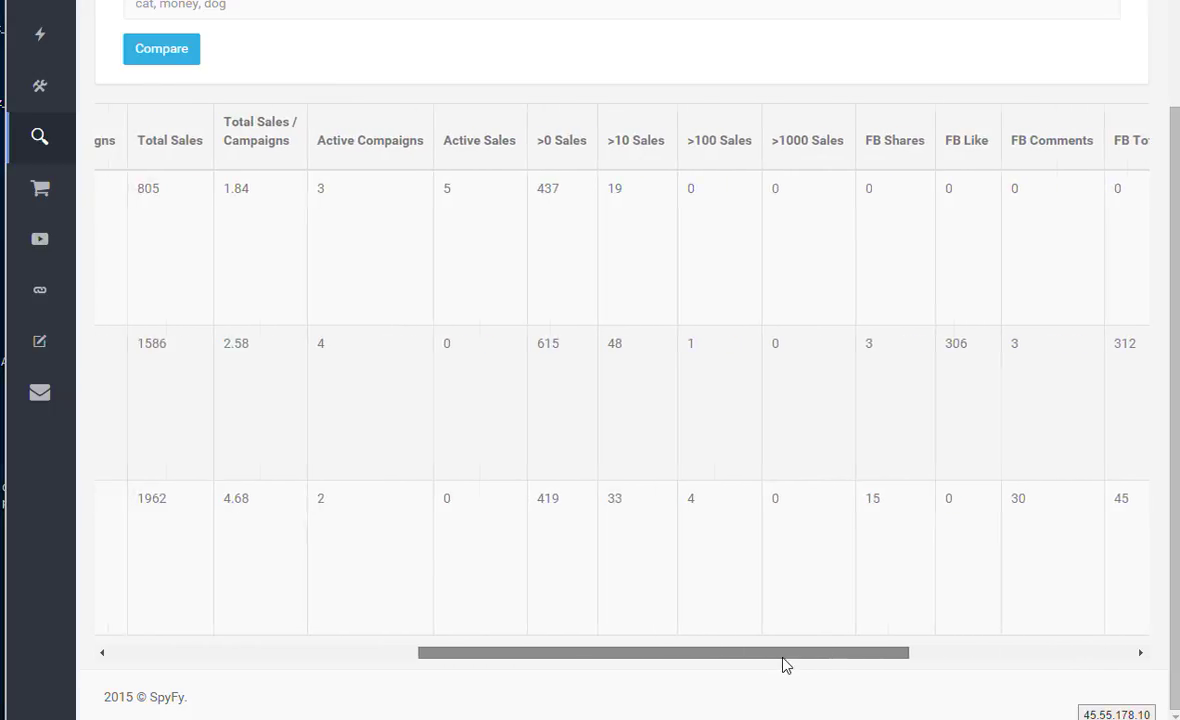
double_click(697, 498)
drag(690, 652, 258, 708)
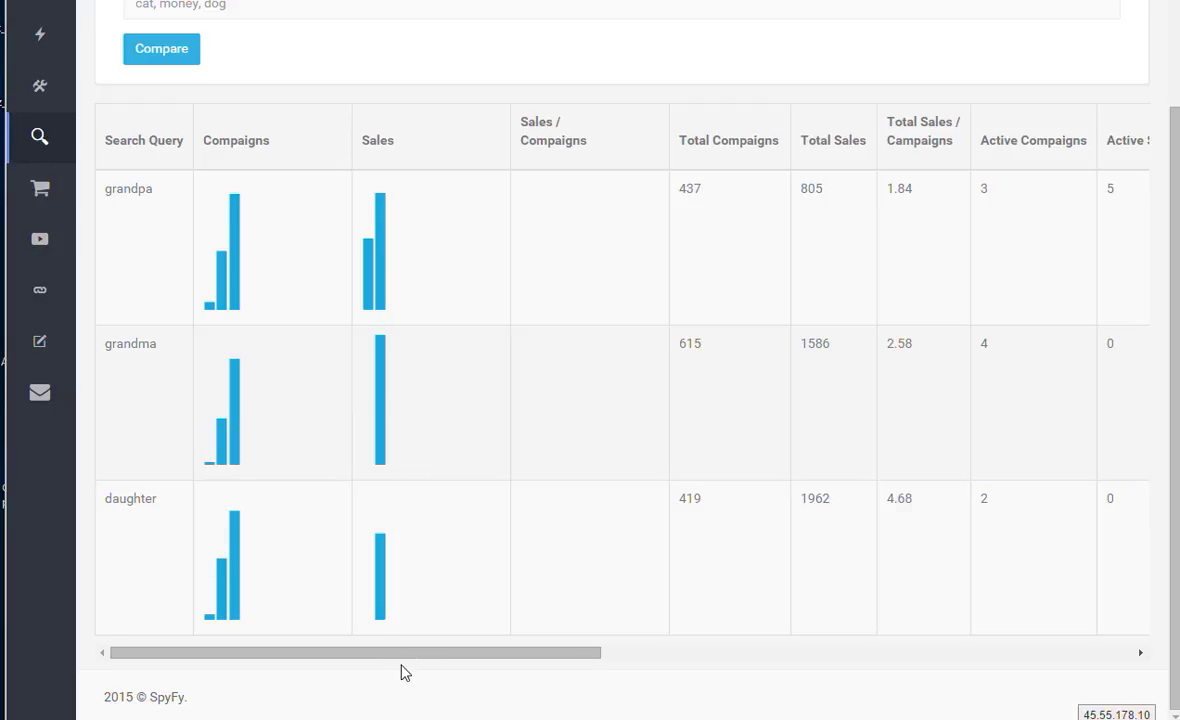
drag(398, 658, 687, 564)
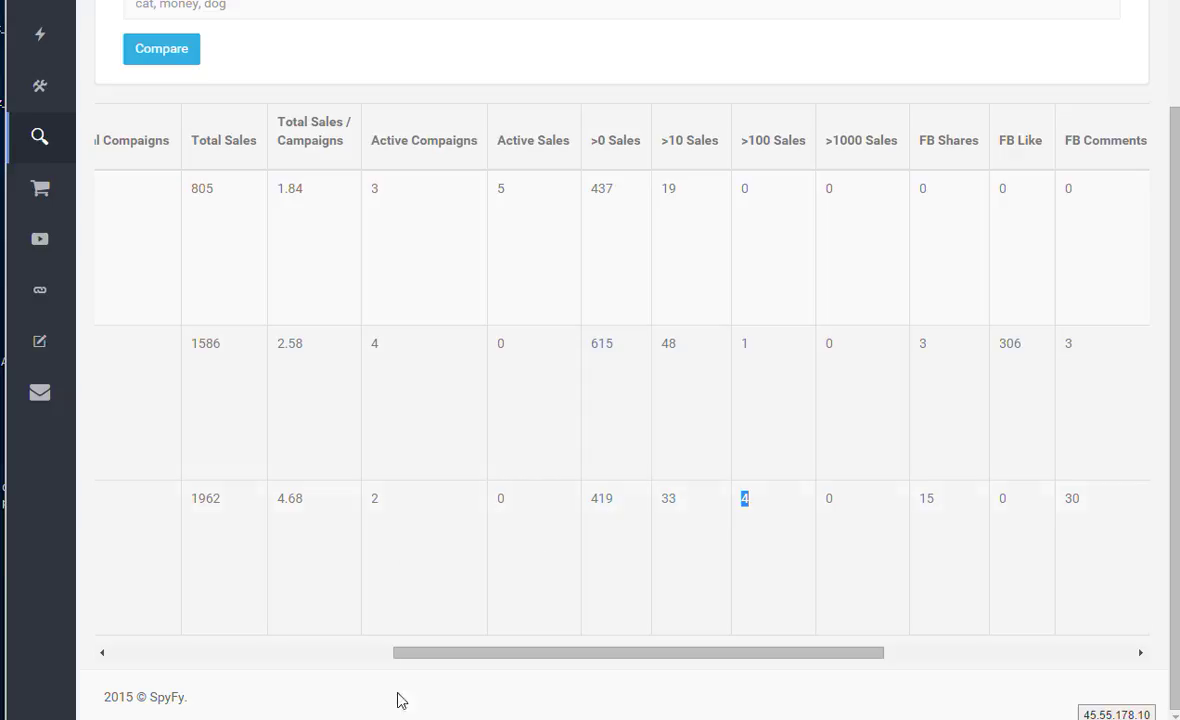
drag(520, 655, 219, 677)
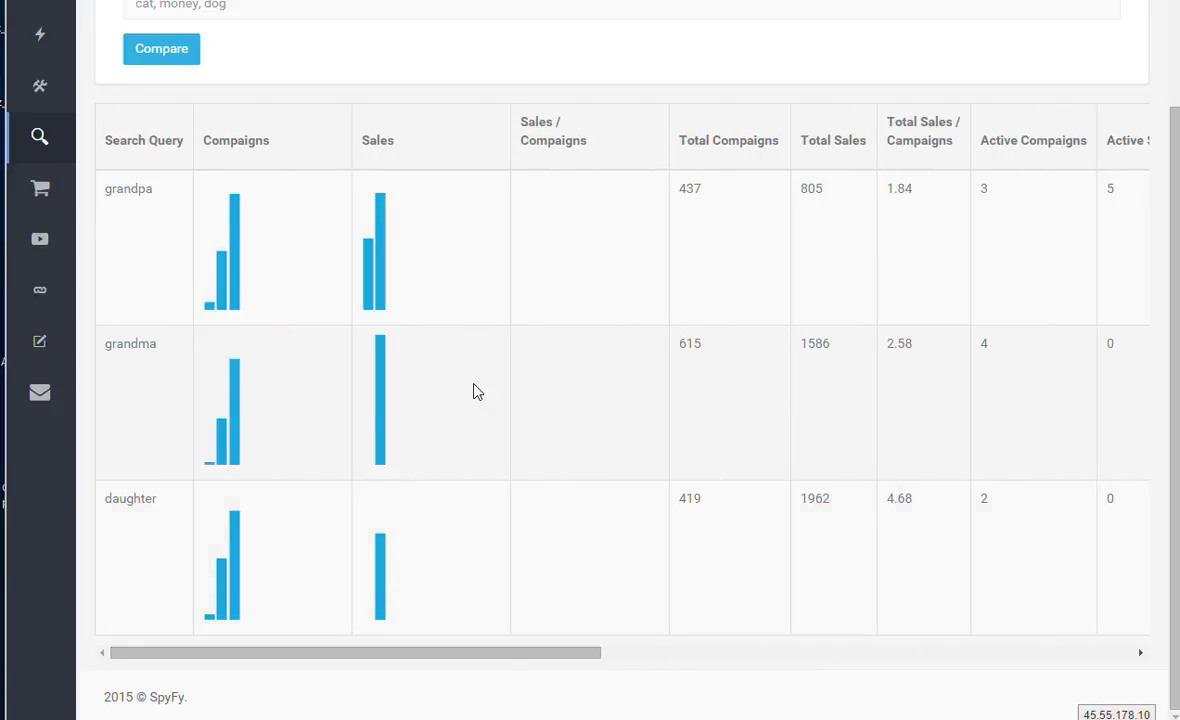
scroll(477, 391, up, 2)
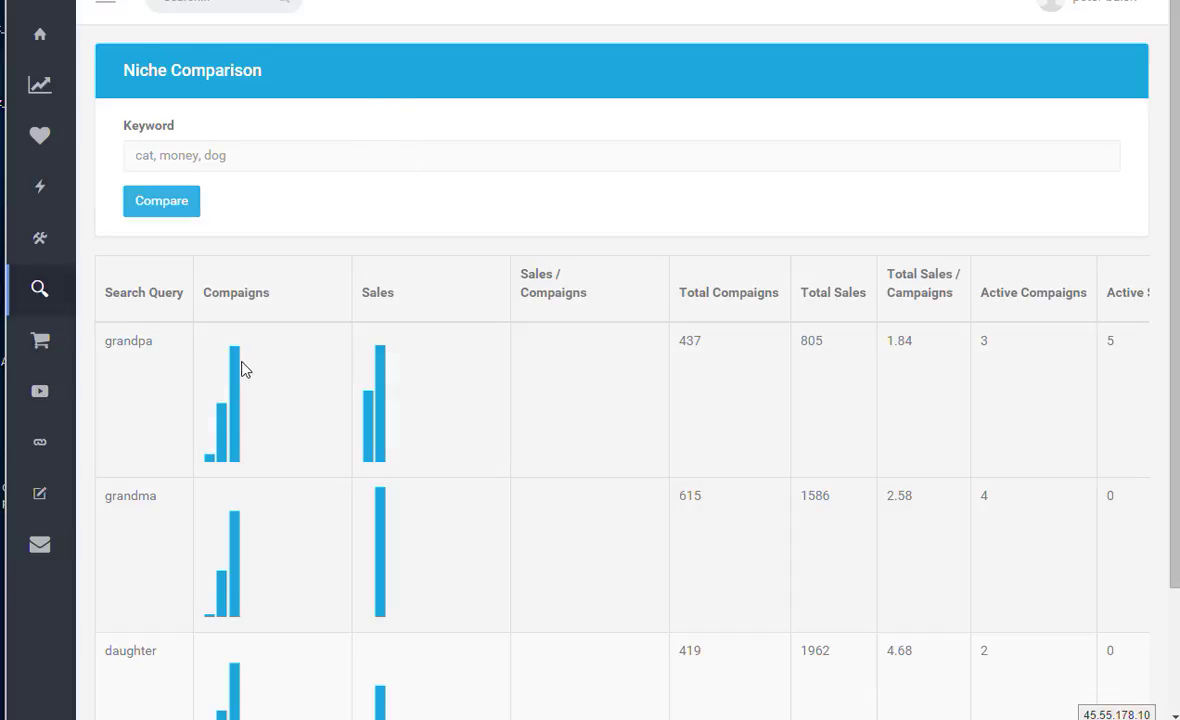
Step: Open the Shopify store database in the E-commerce section
mouse_move(45, 288)
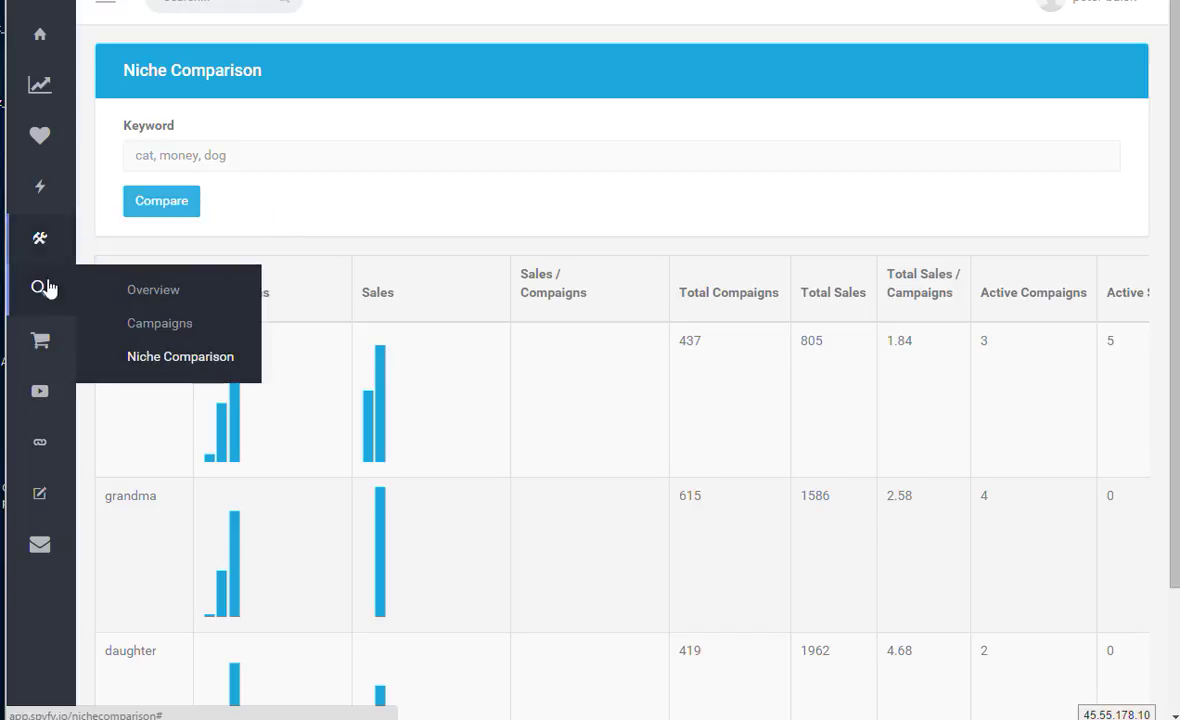
mouse_move(42, 350)
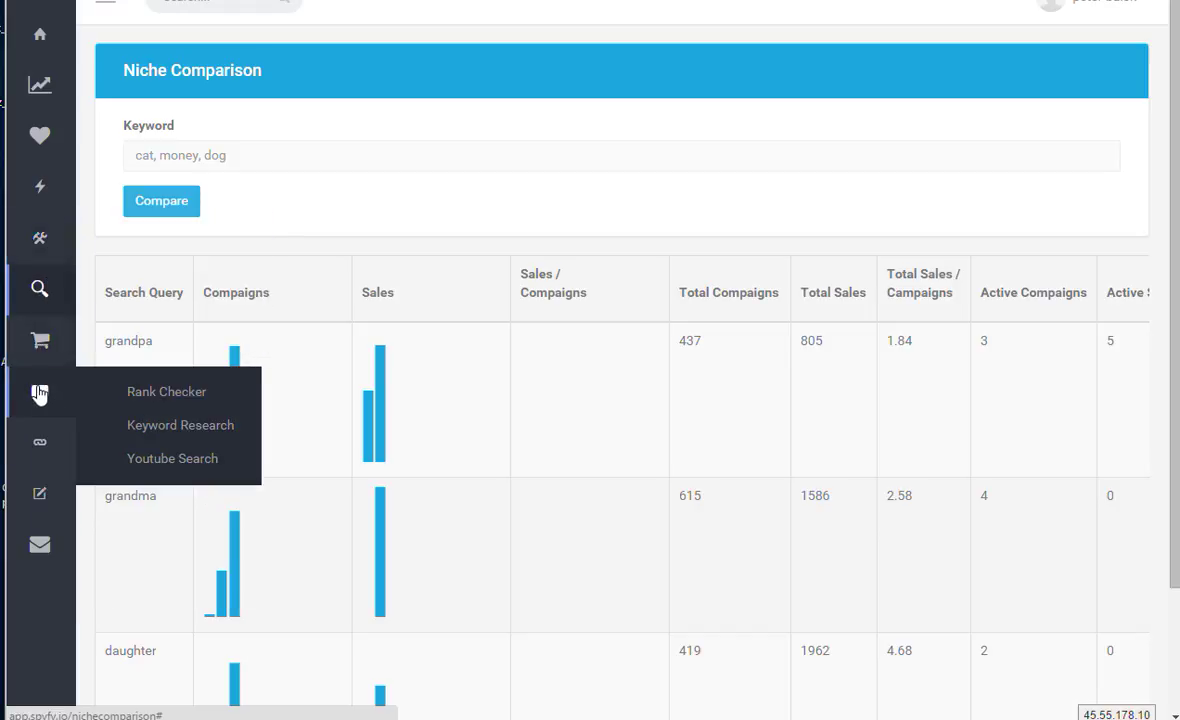
mouse_move(38, 259)
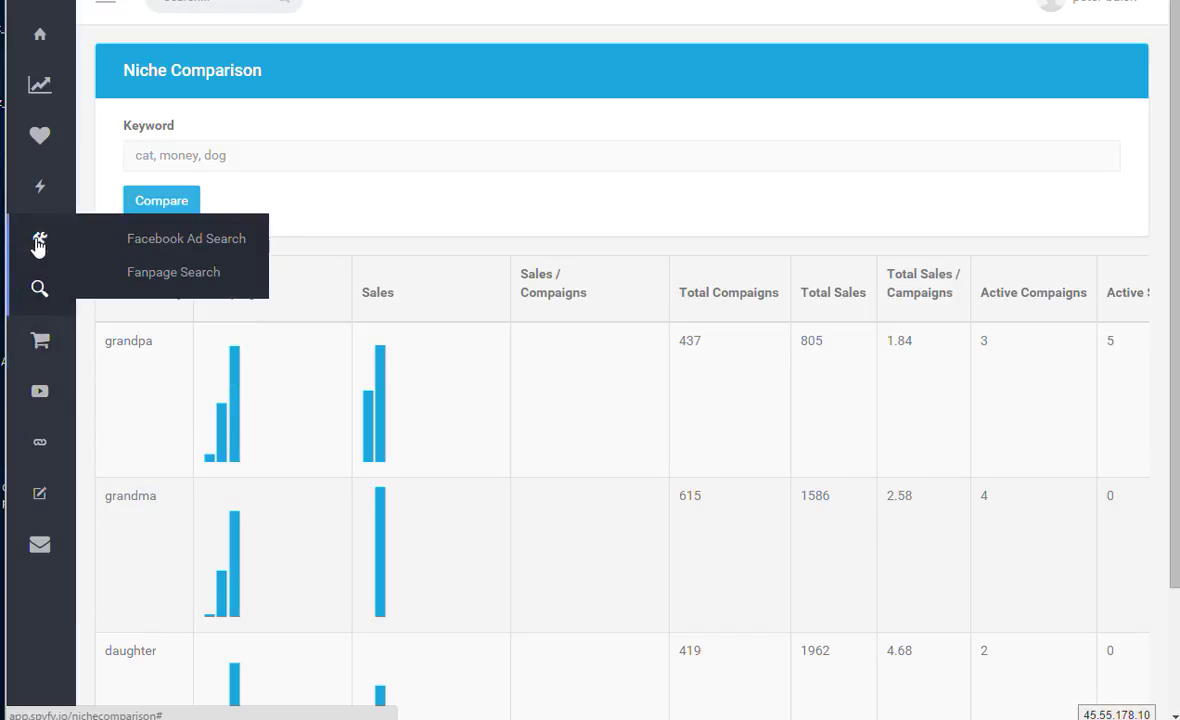
click(105, 6)
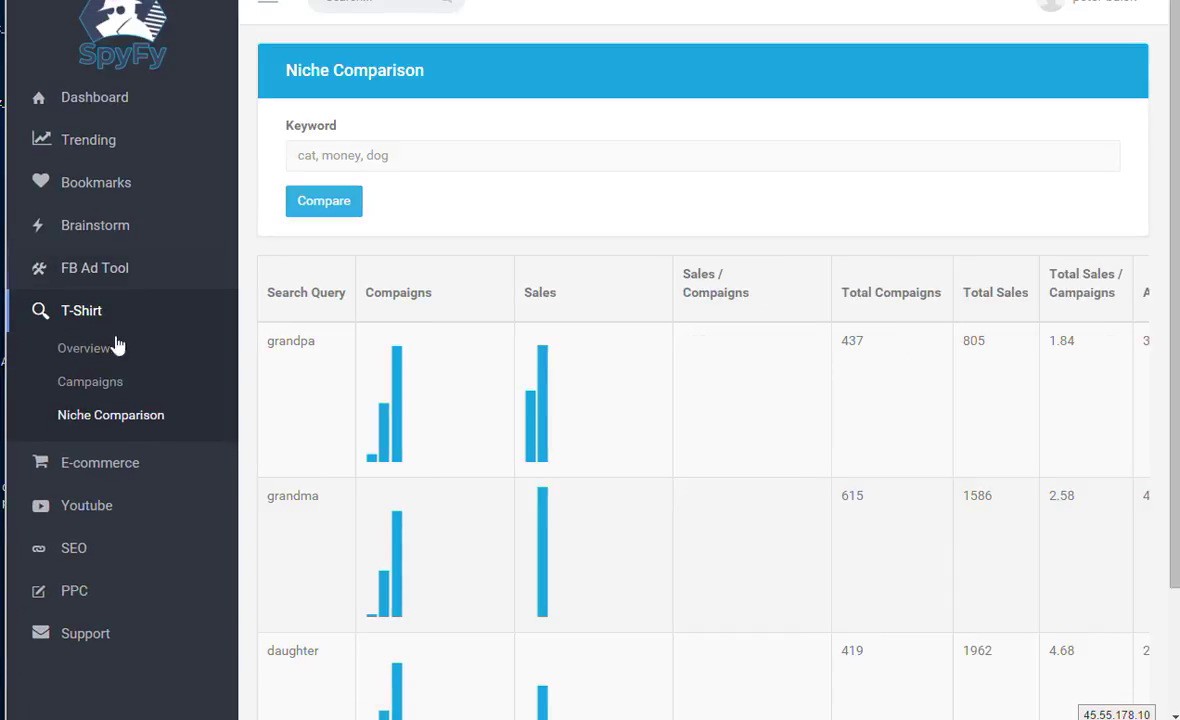
click(113, 467)
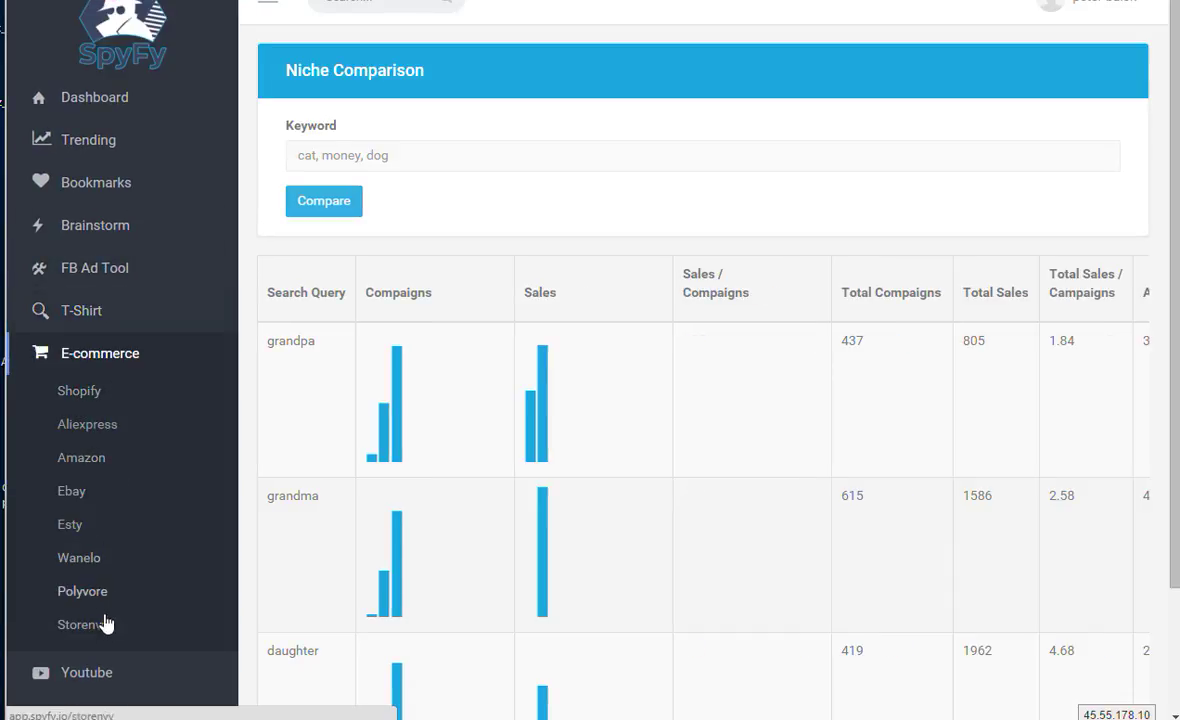
click(89, 398)
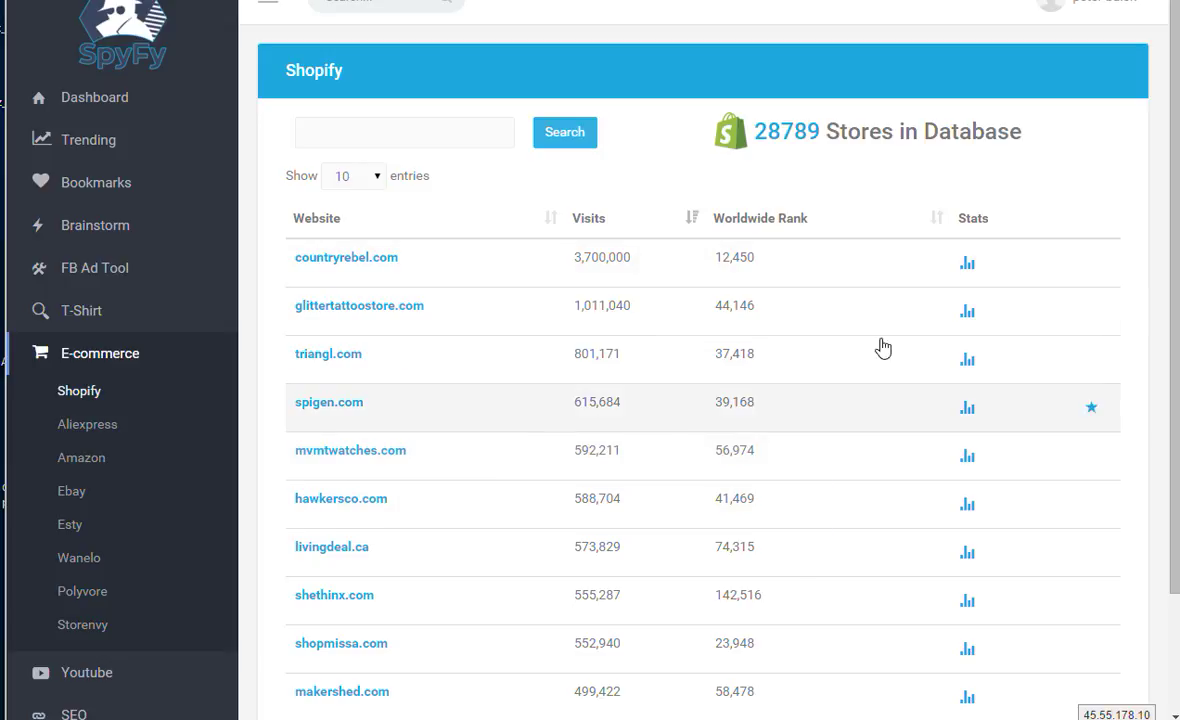
Step: Review the traffic sources, referrals and search keywords in the stats report for countryrebel.com, closing the report when done
click(966, 266)
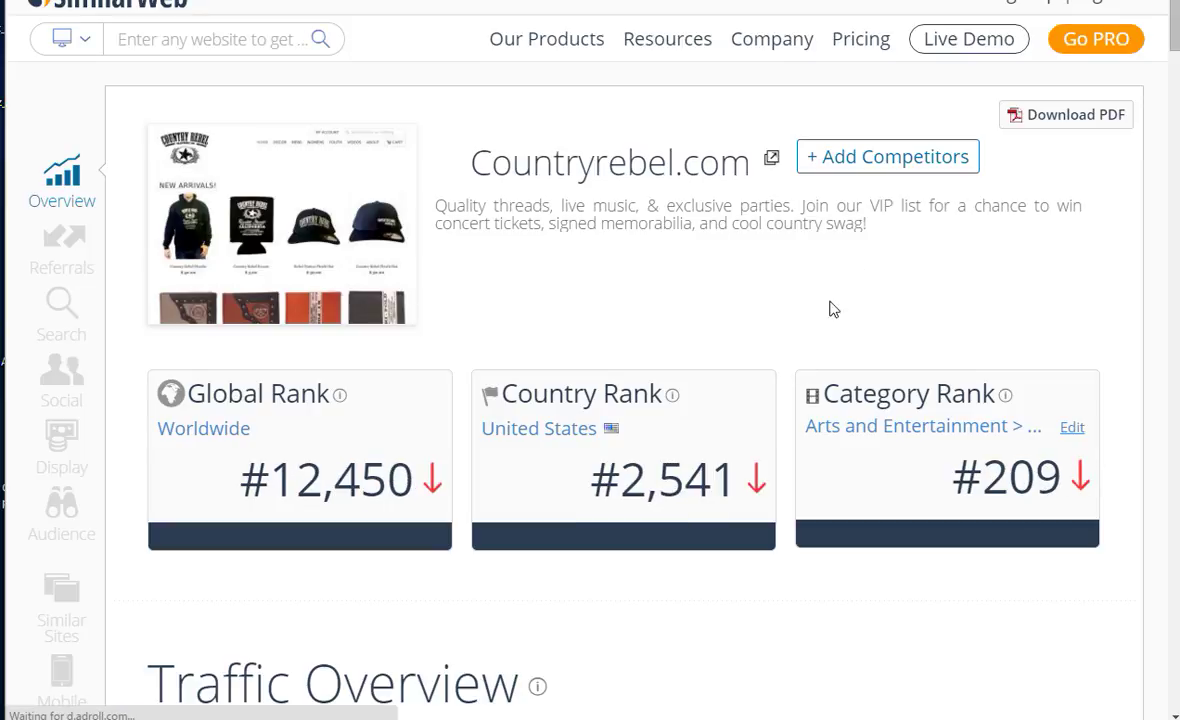
scroll(718, 243, down, 2)
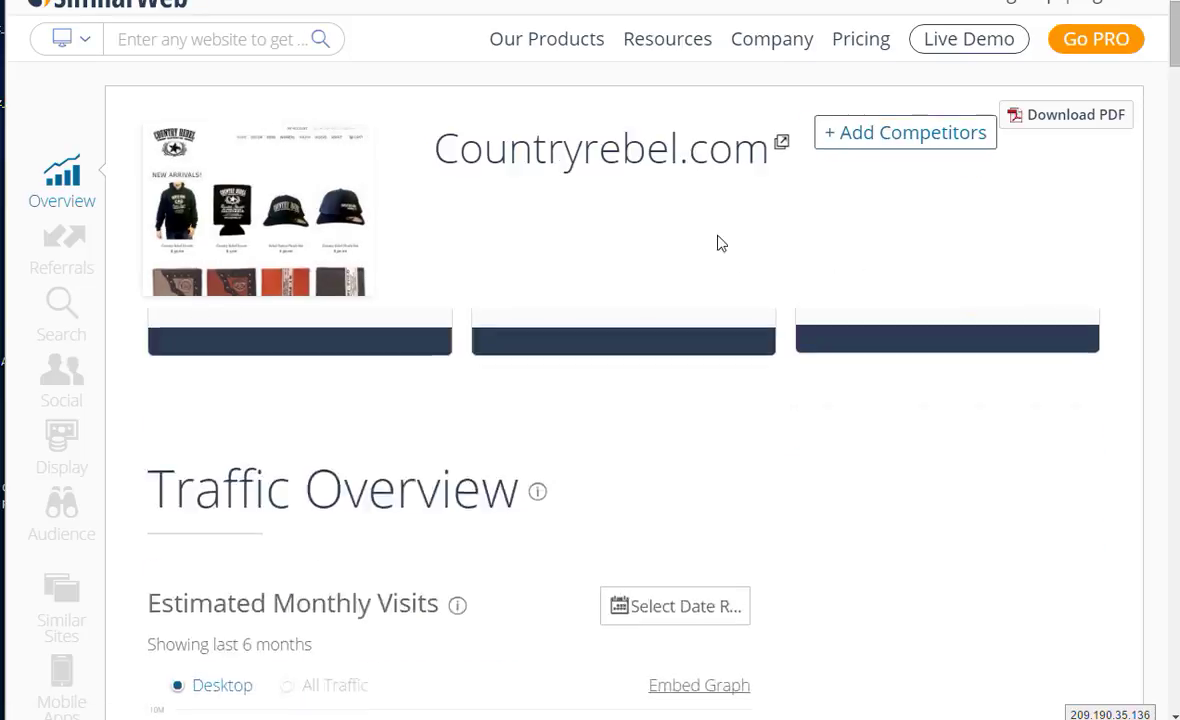
scroll(718, 243, down, 10)
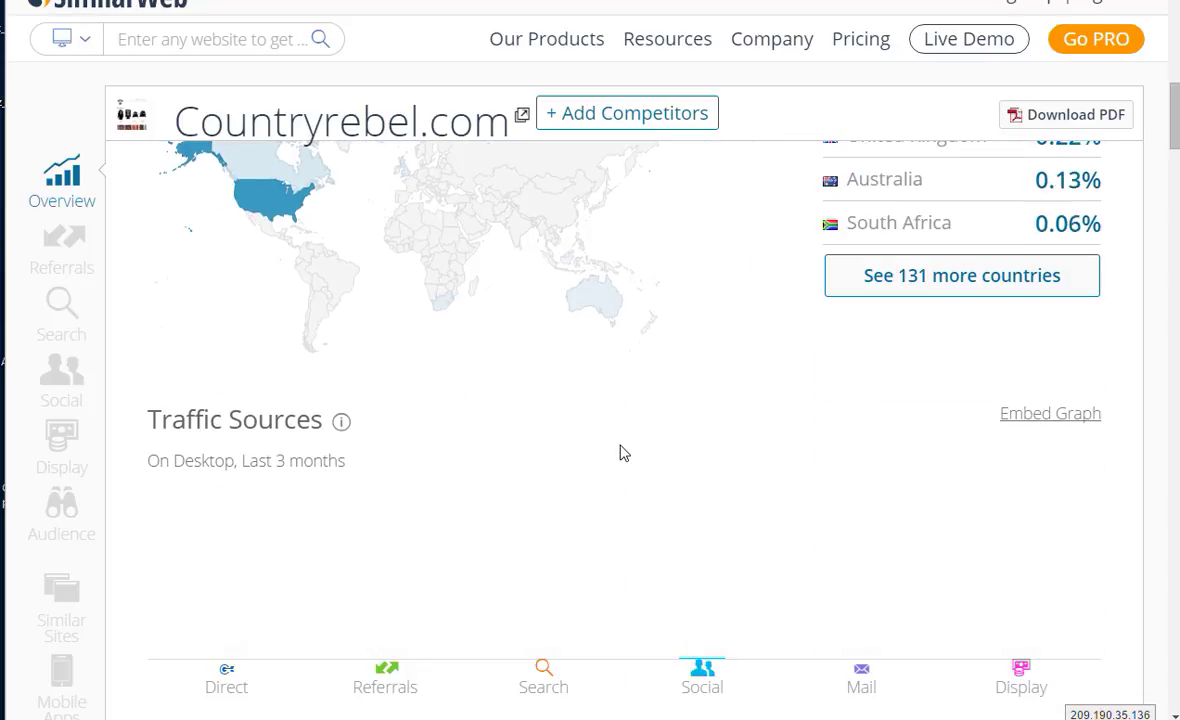
scroll(560, 445, up, 1)
scroll(700, 435, down, 4)
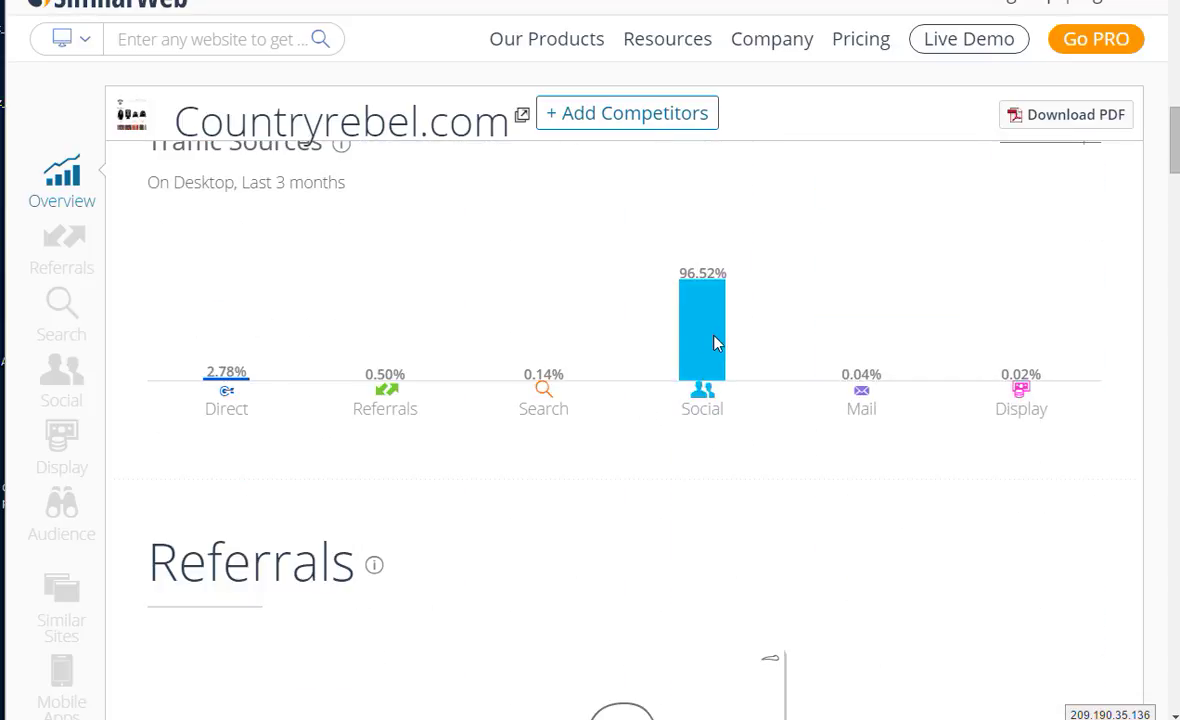
scroll(714, 342, down, 6)
scroll(712, 390, down, 6)
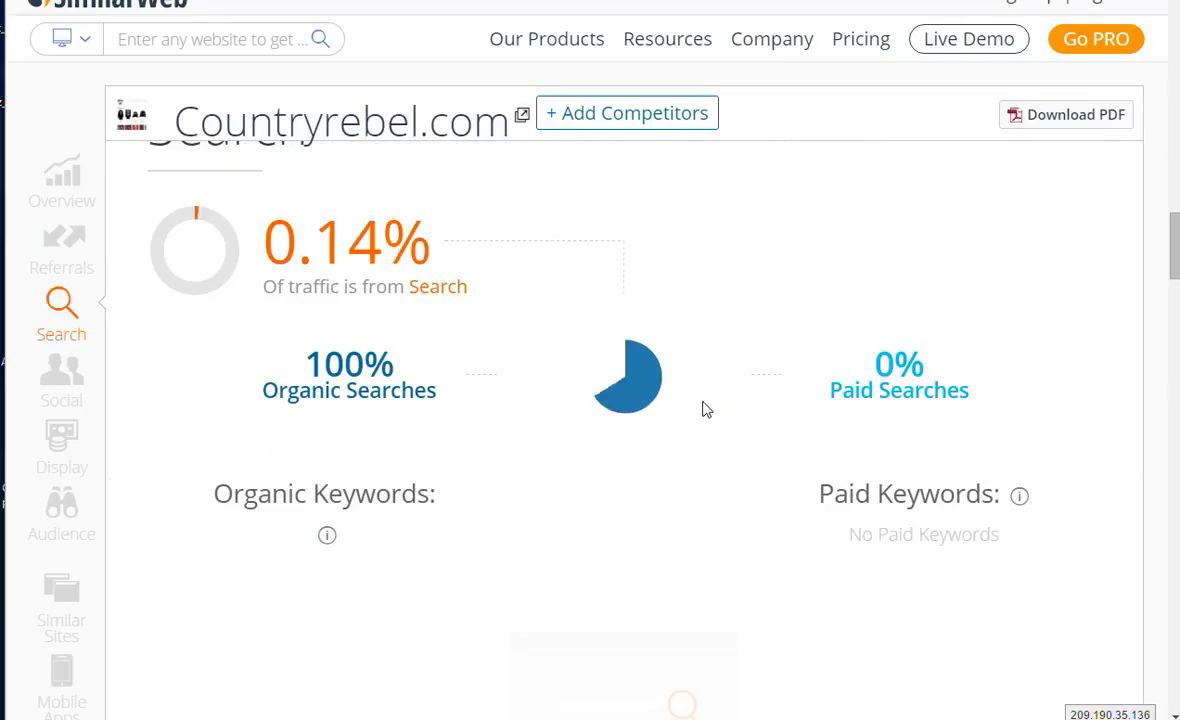
scroll(530, 390, down, 3)
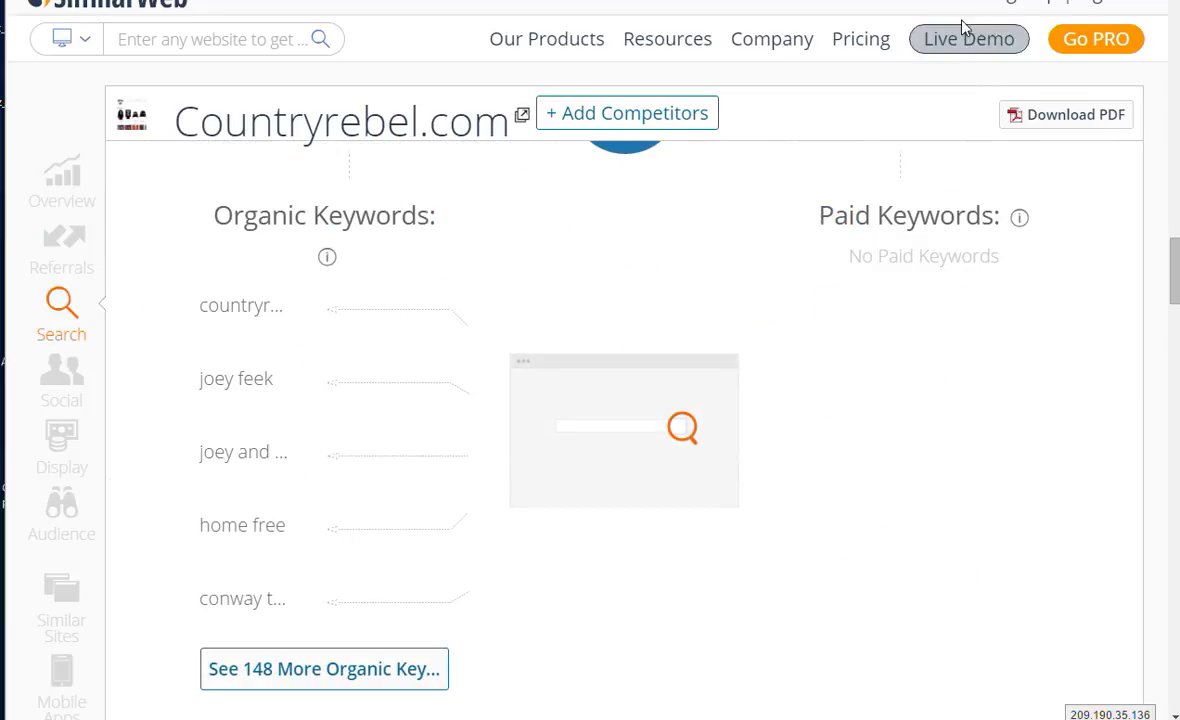
key(ctrl+w)
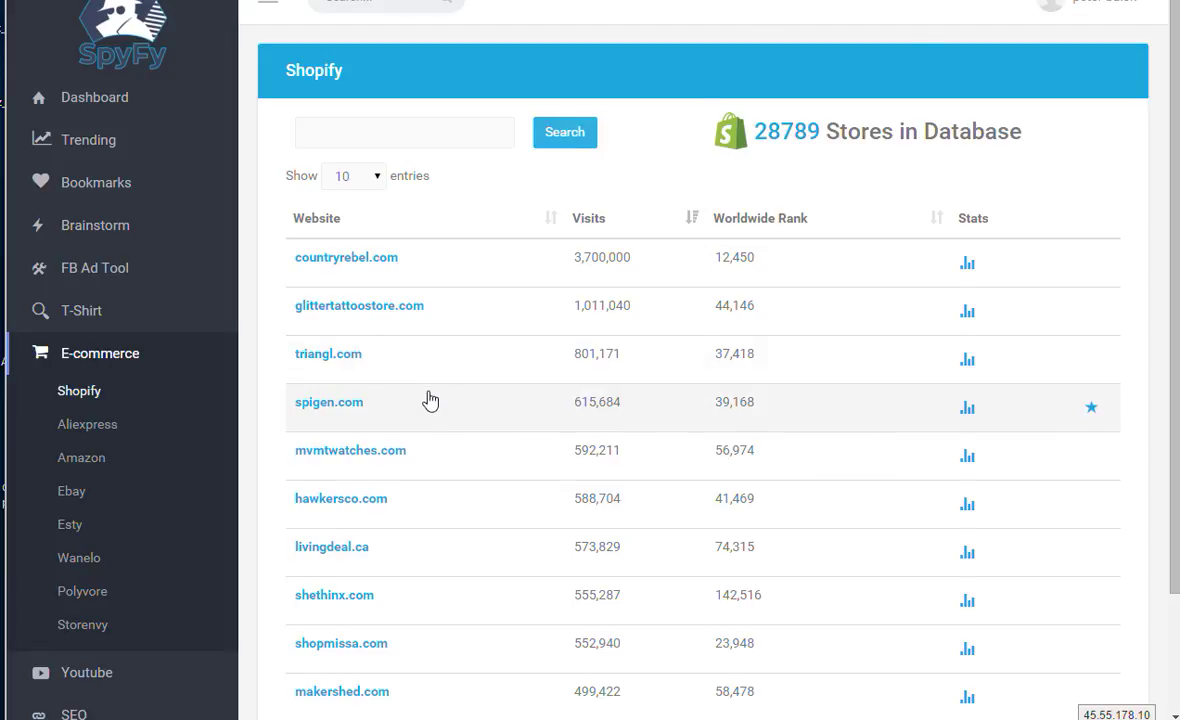
Step: Open makershed.com from the store list, look through its homepage categories and new products, and close the site
scroll(430, 400, down, 1)
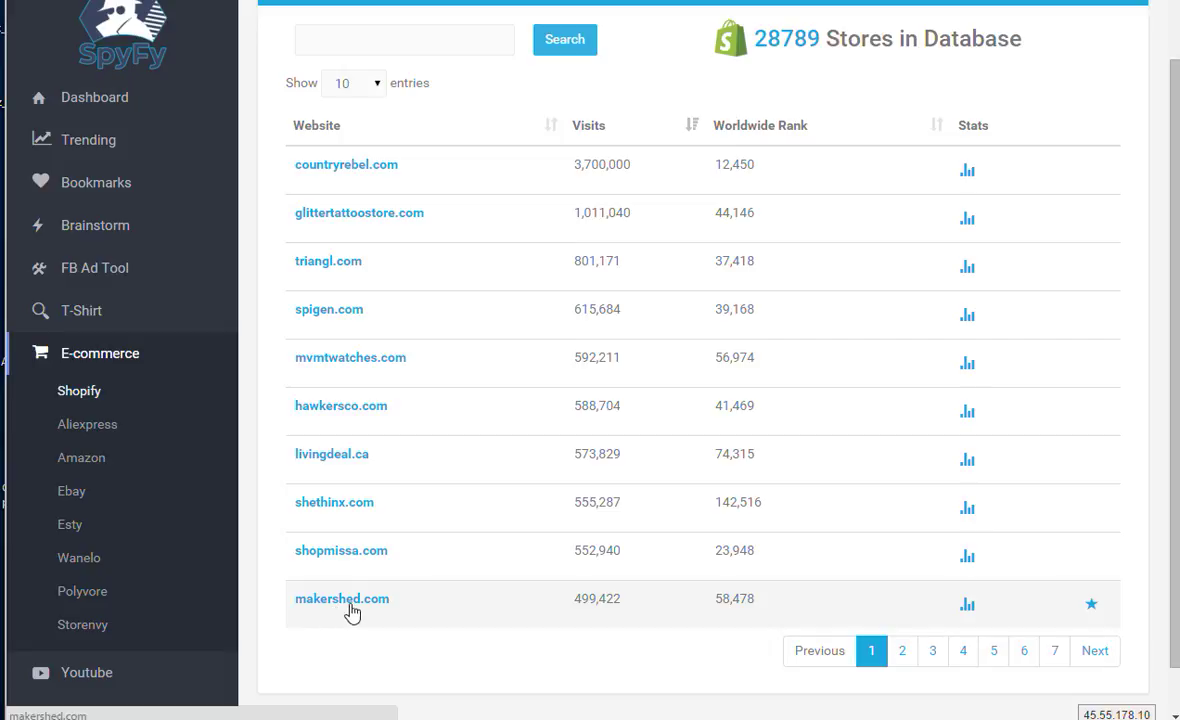
click(357, 605)
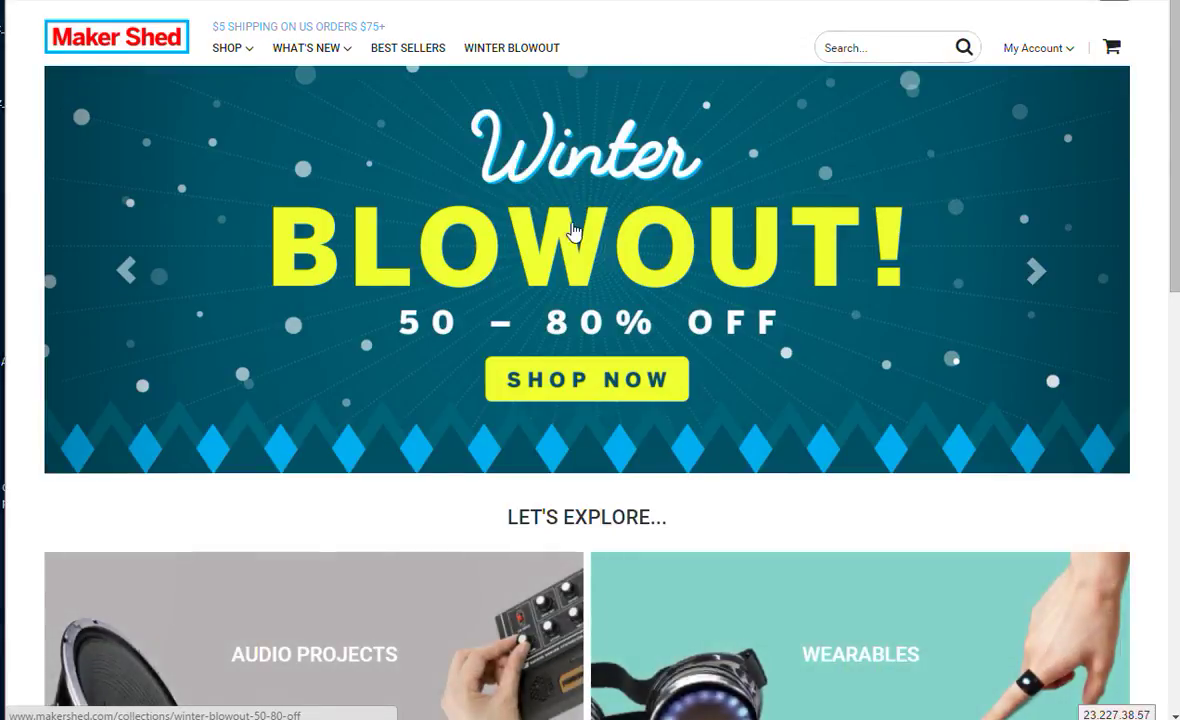
scroll(650, 275, down, 4)
scroll(650, 275, up, 4)
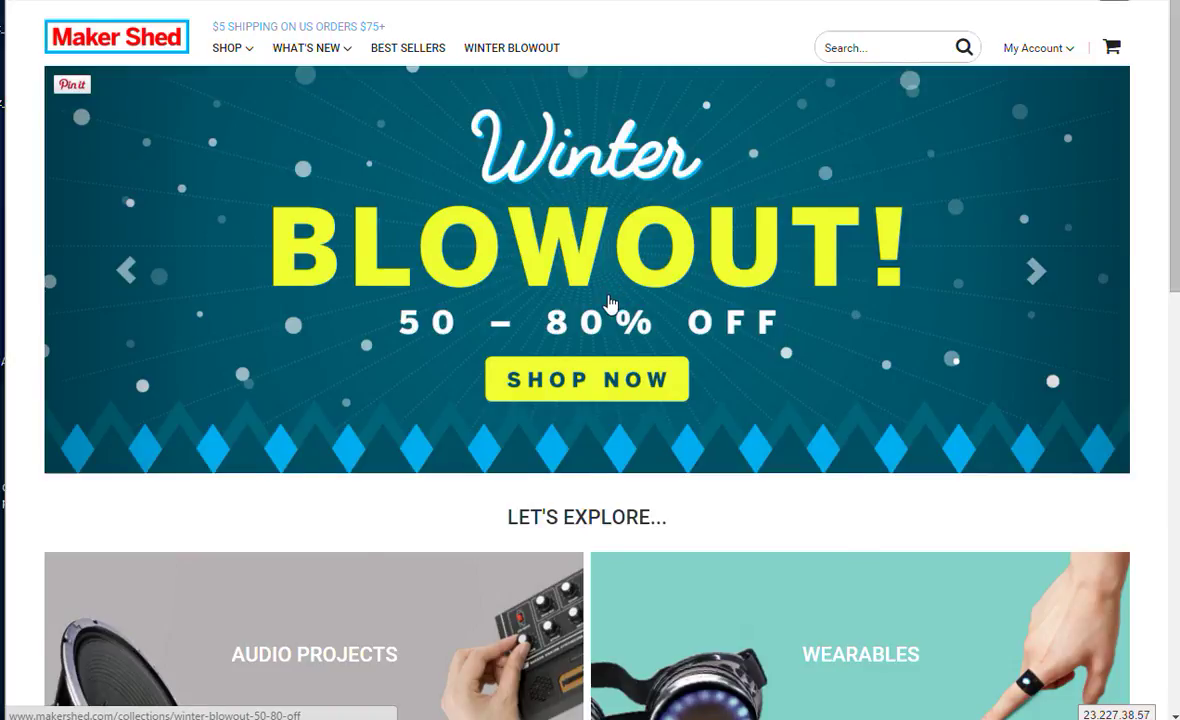
scroll(610, 302, down, 10)
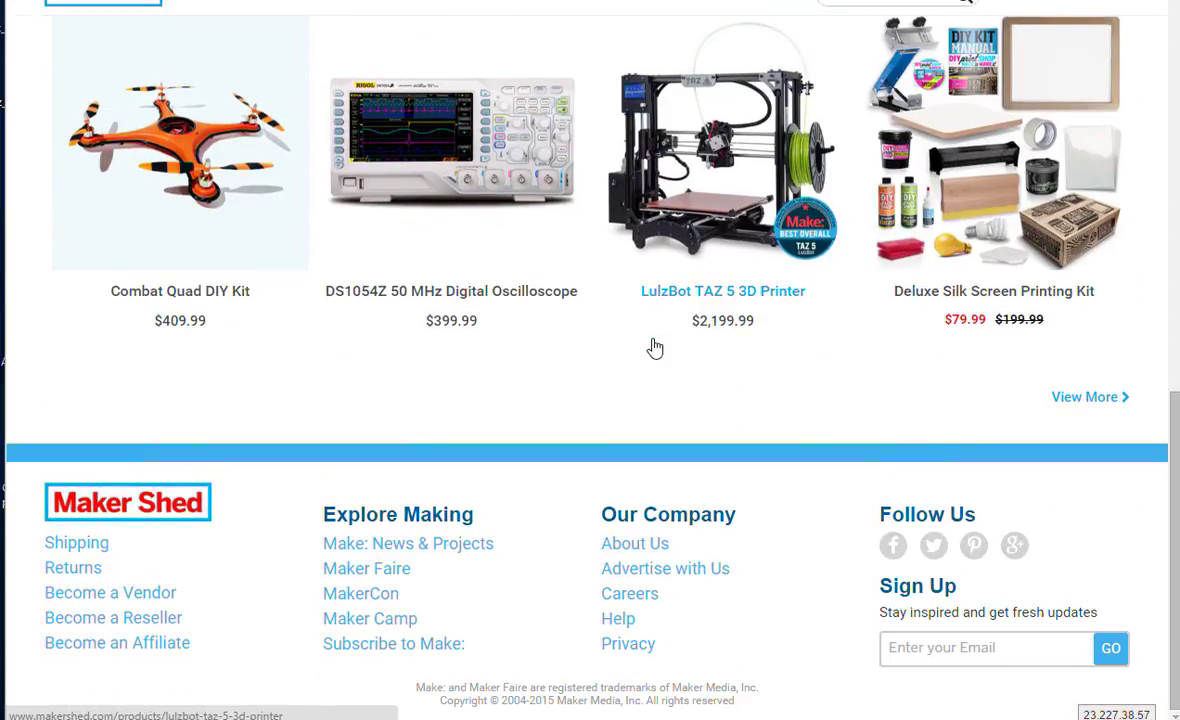
scroll(655, 347, up, 2)
scroll(620, 325, up, 9)
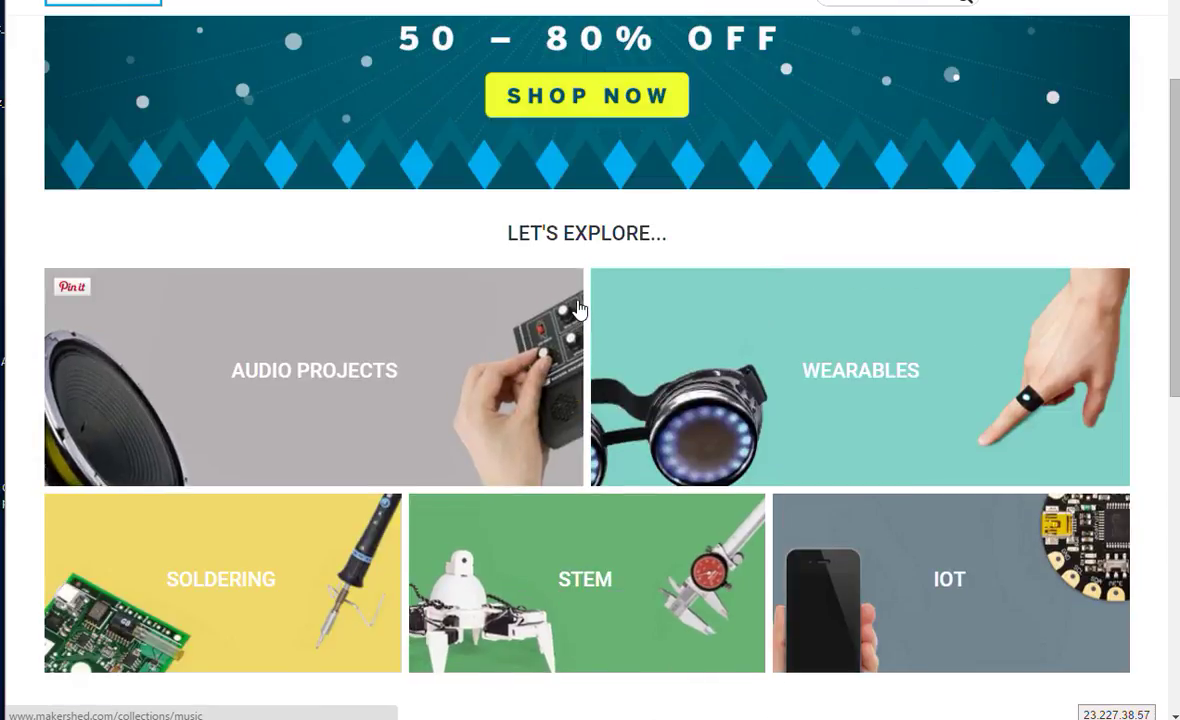
scroll(562, 314, down, 5)
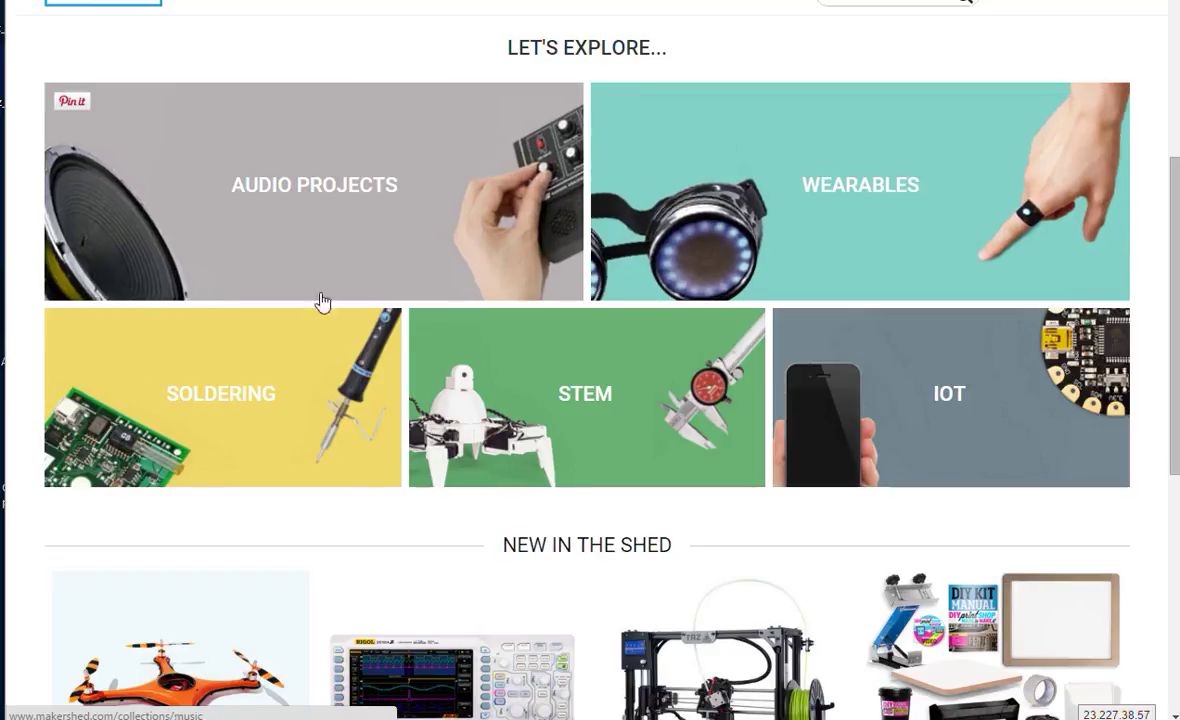
scroll(716, 560, down, 2)
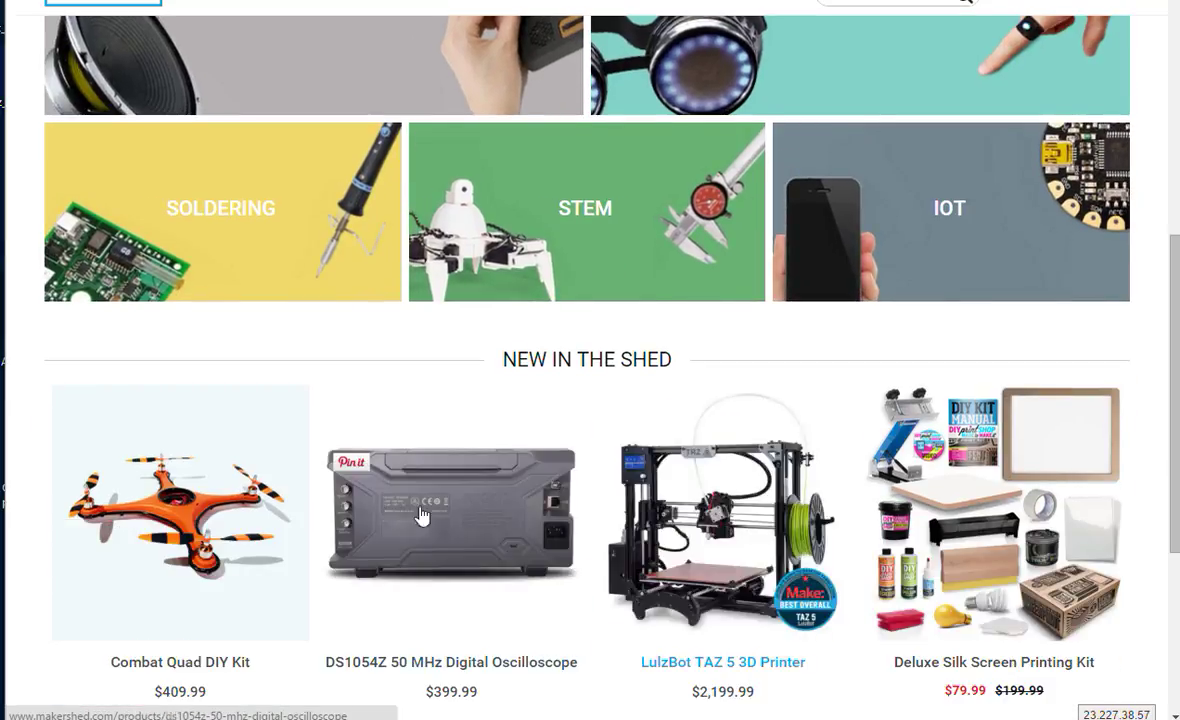
scroll(500, 490, down, 2)
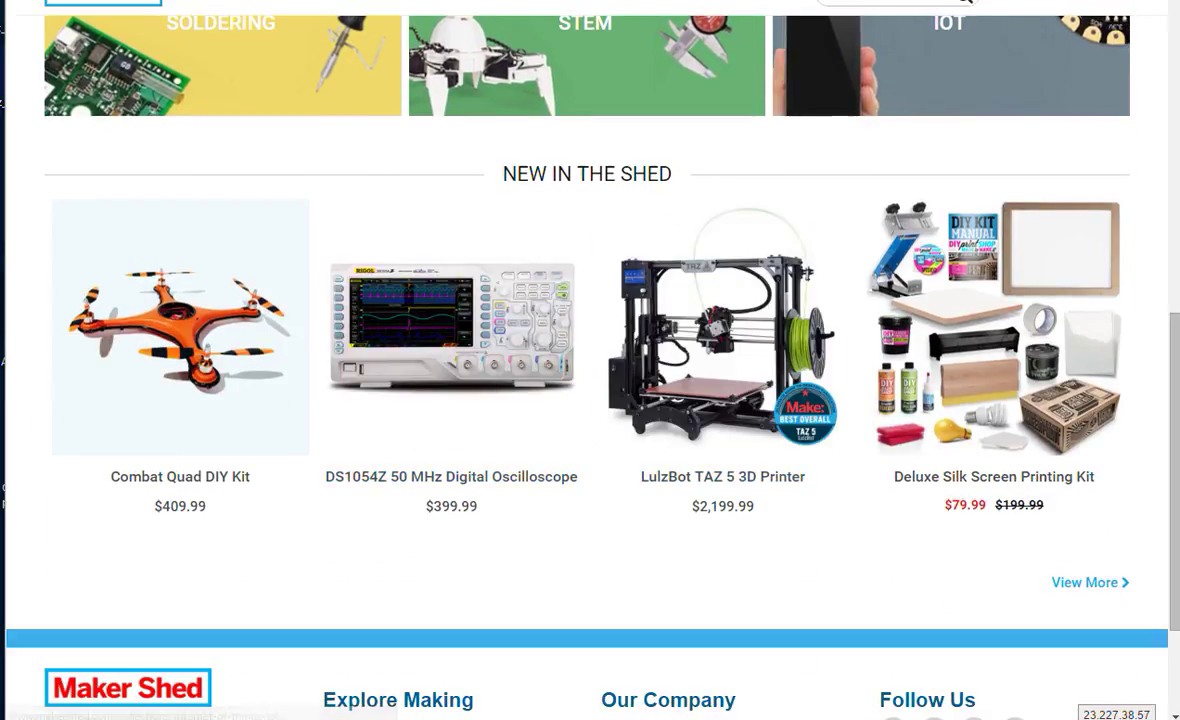
key(ctrl+w)
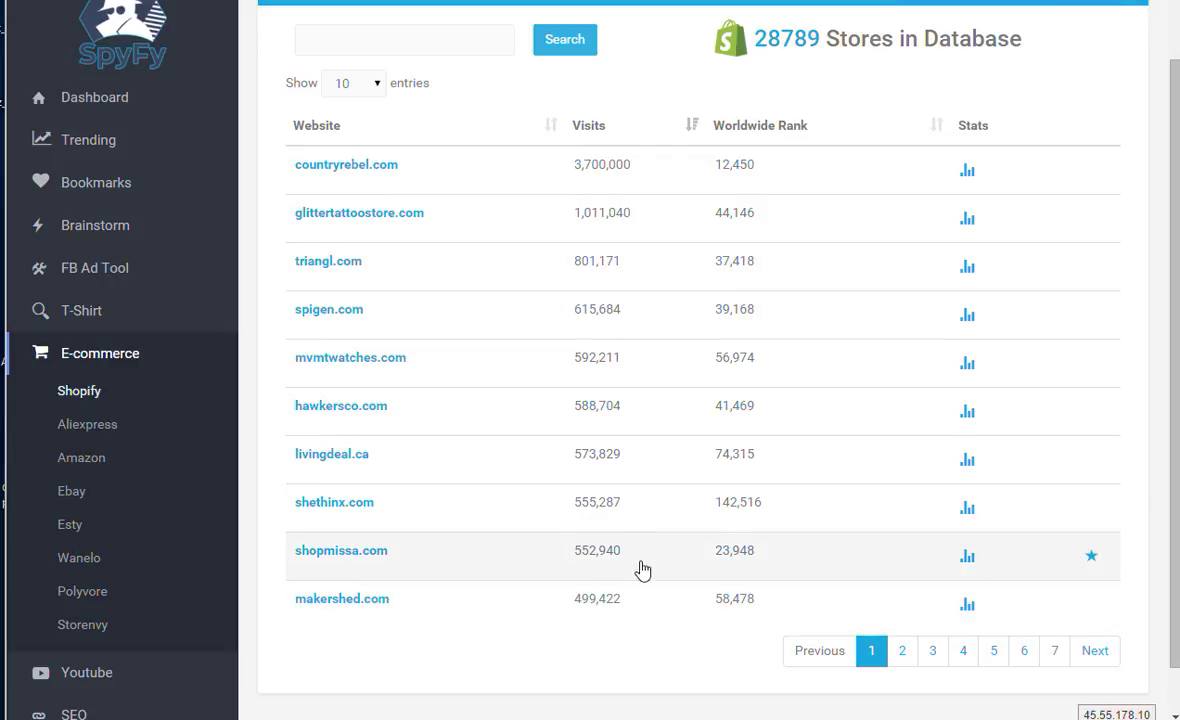
Step: View the second page of Shopify stores, and search the store database for "music"
click(900, 651)
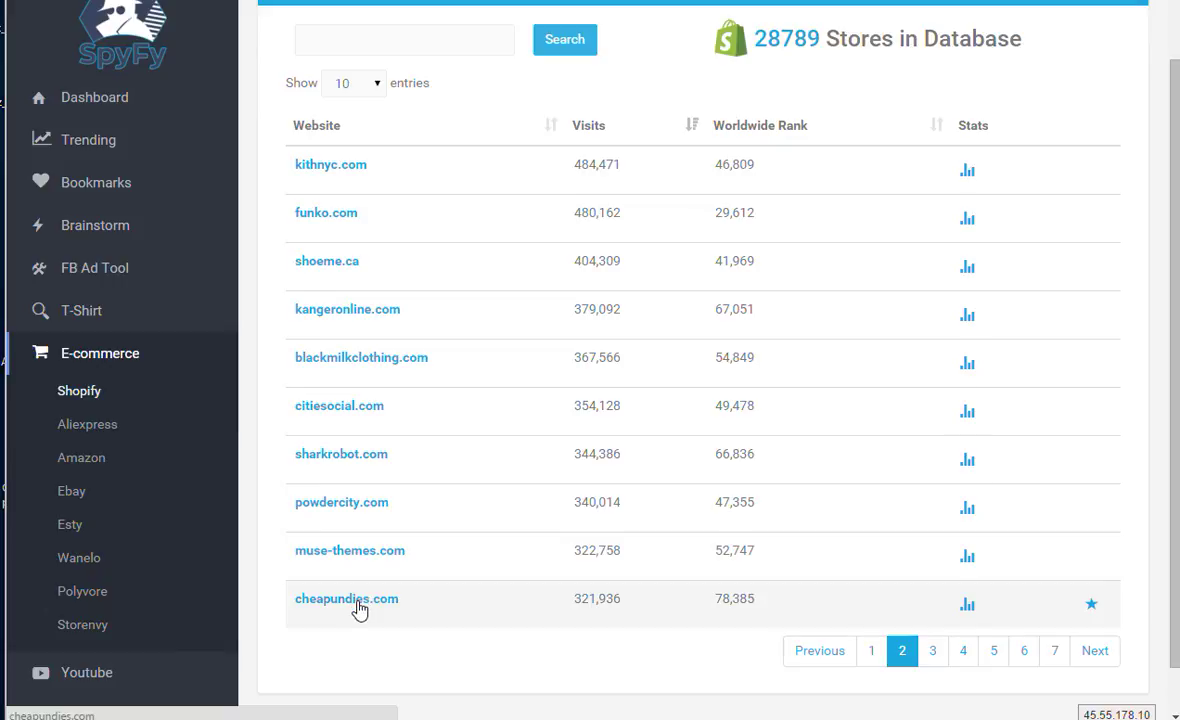
scroll(474, 330, up, 2)
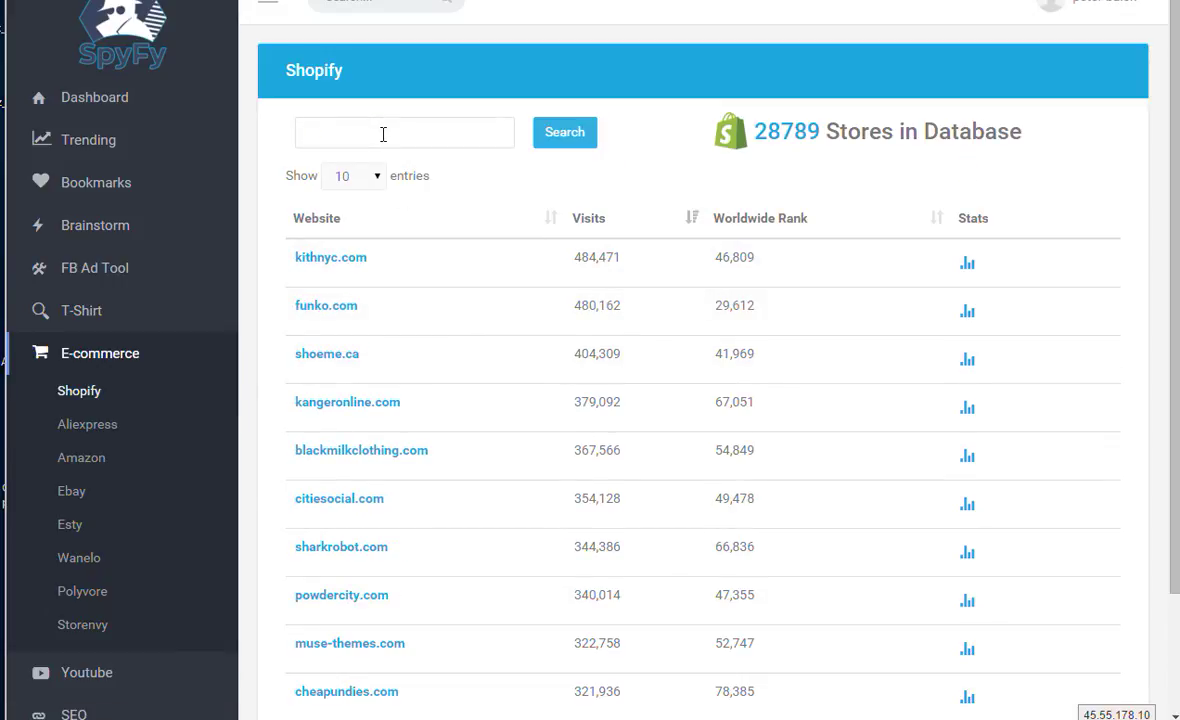
click(566, 135)
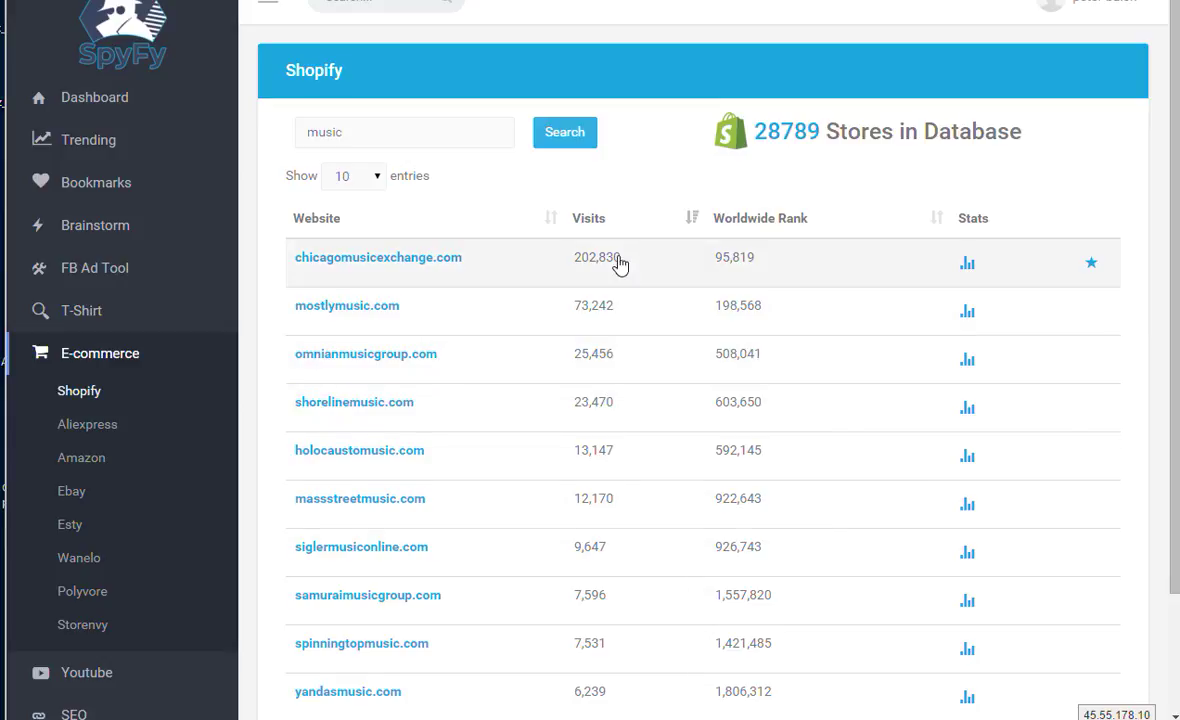
scroll(532, 527, down, 3)
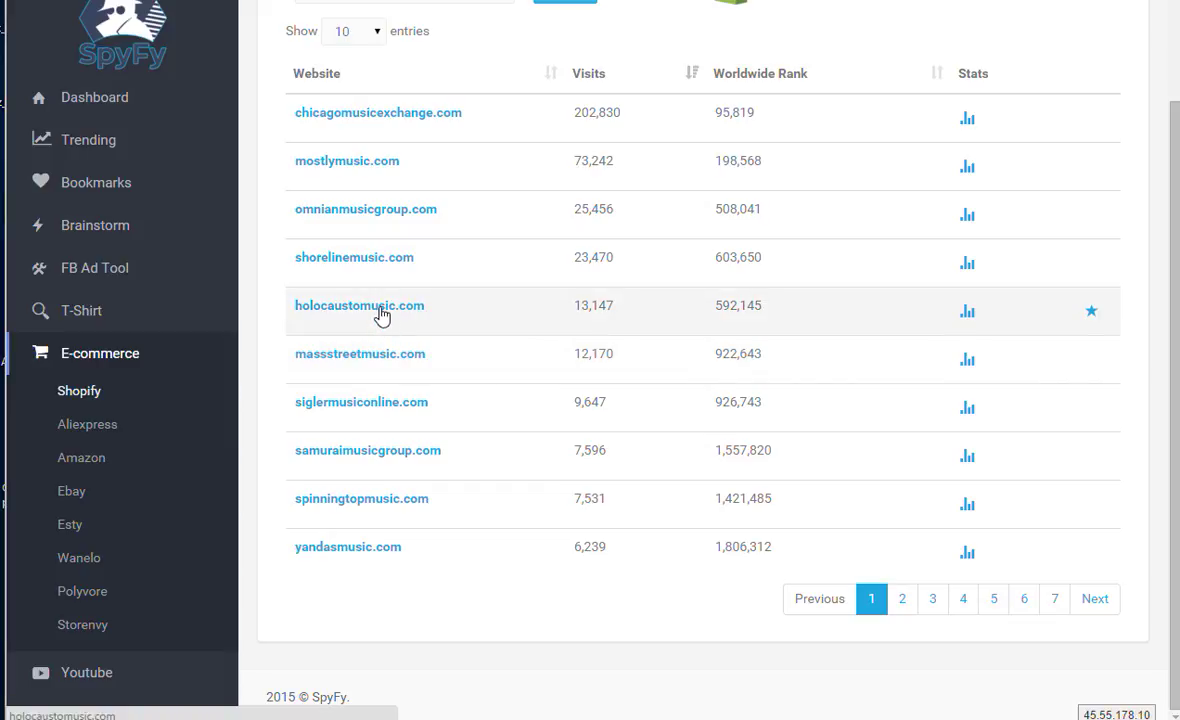
scroll(632, 314, up, 3)
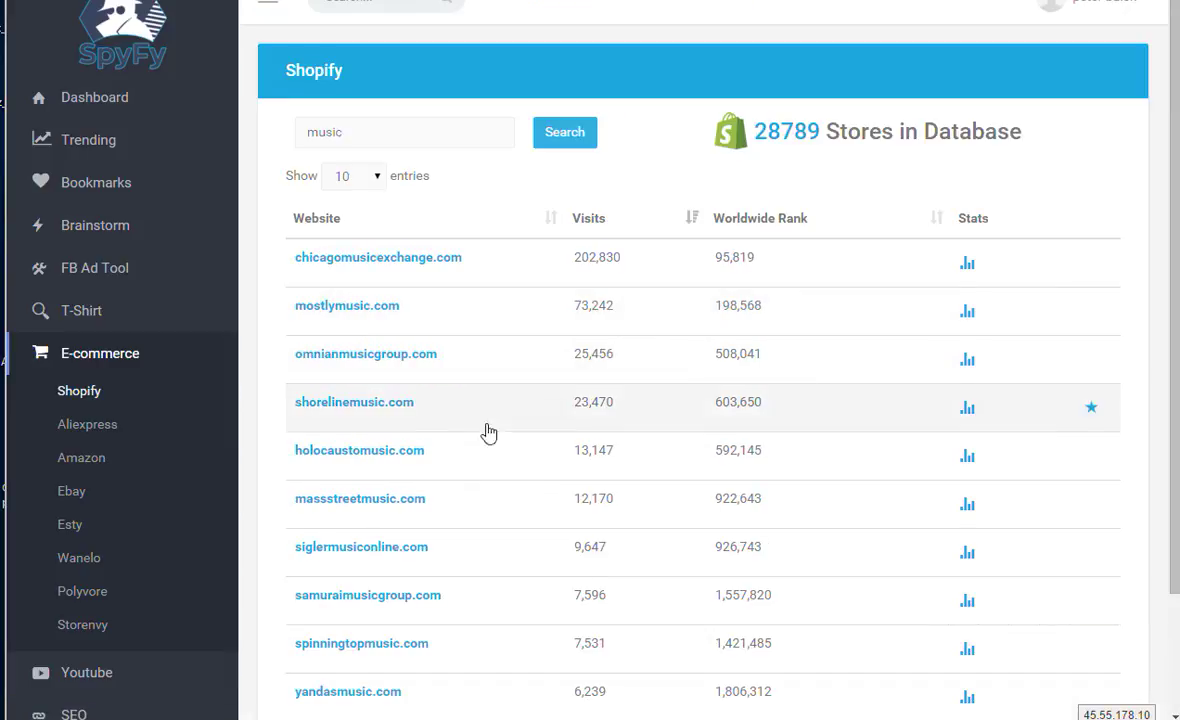
Step: Open shorelinemusic.com from the results, look over its homepage categories and best-selling multi-packs, and close the site
click(371, 409)
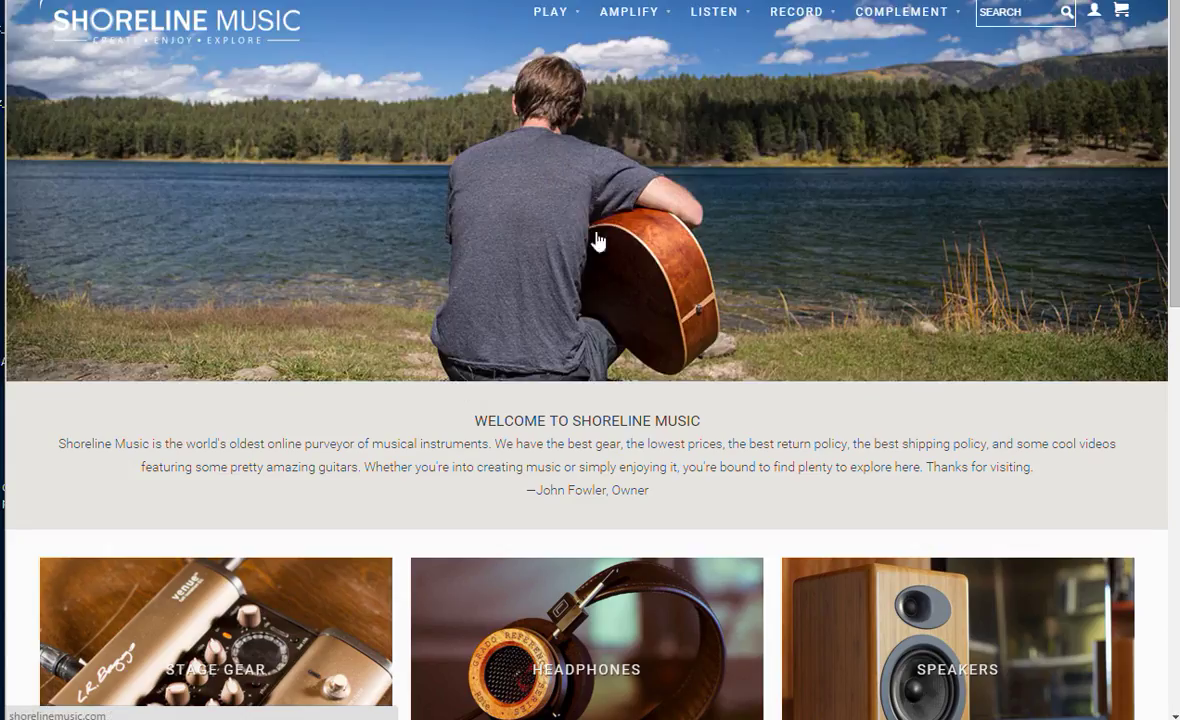
scroll(888, 237, down, 5)
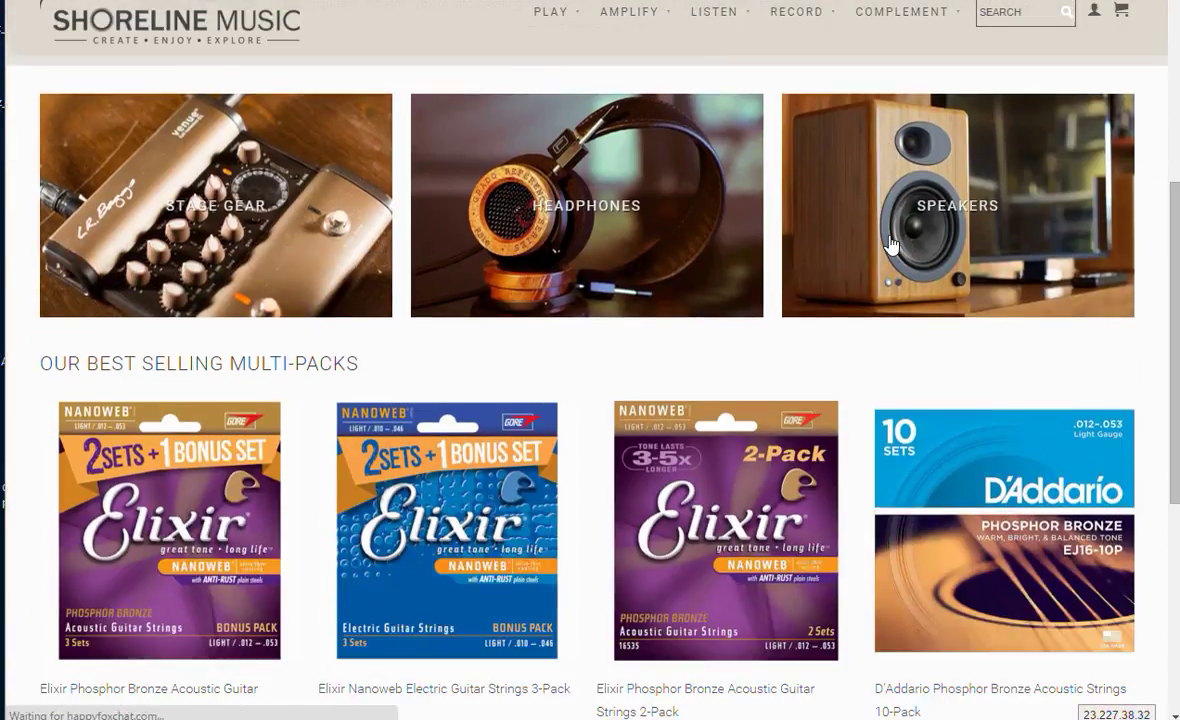
scroll(886, 245, down, 2)
scroll(872, 252, up, 7)
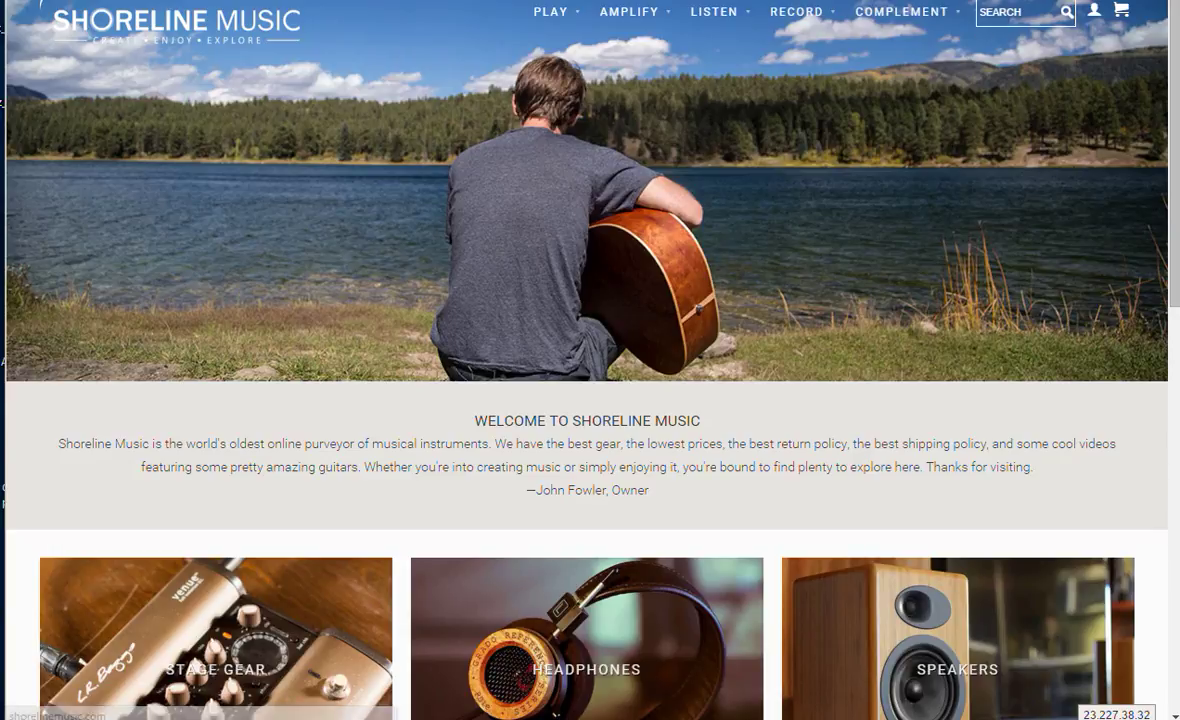
key(ctrl+w)
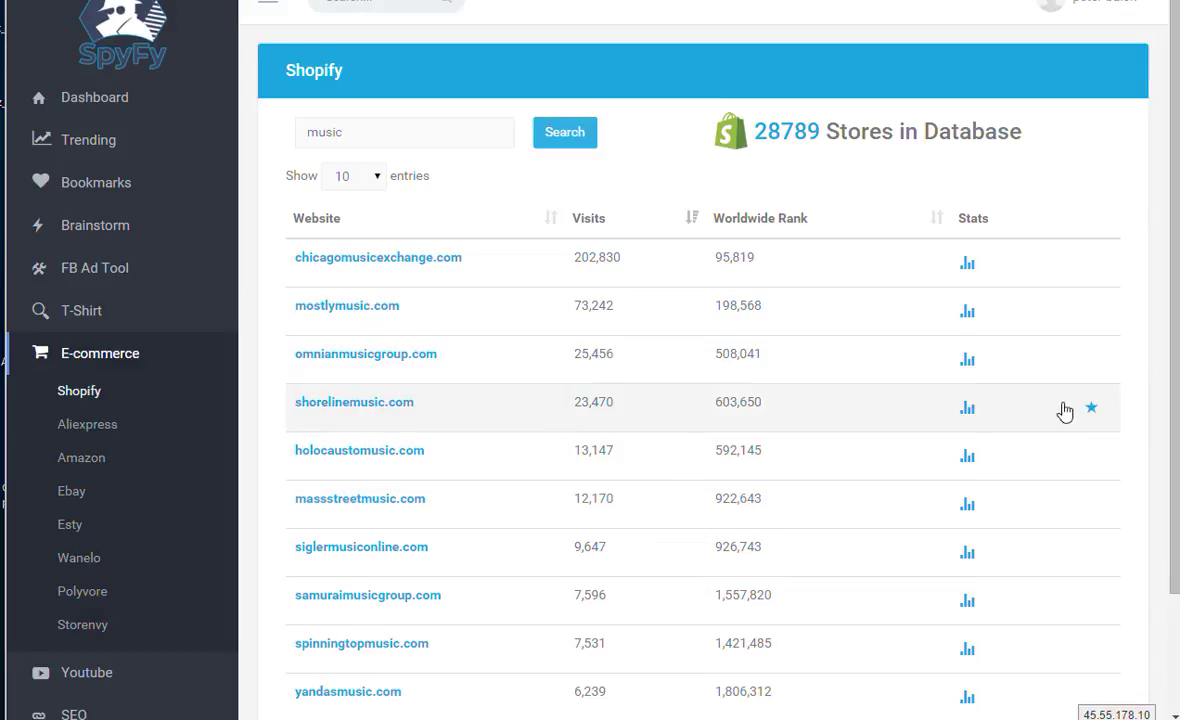
Step: Bookmark shorelinemusic.com and open its stats report to review the ranks, estimated monthly visits and engagement
click(1090, 408)
click(967, 410)
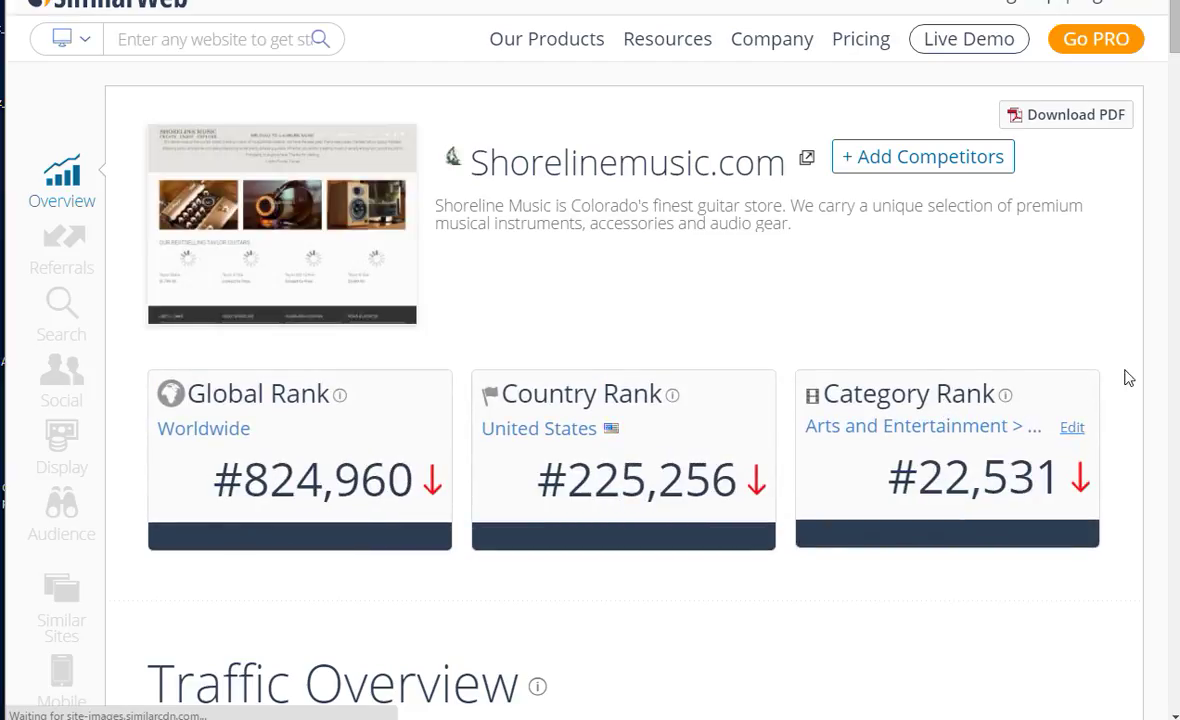
scroll(1115, 378, down, 6)
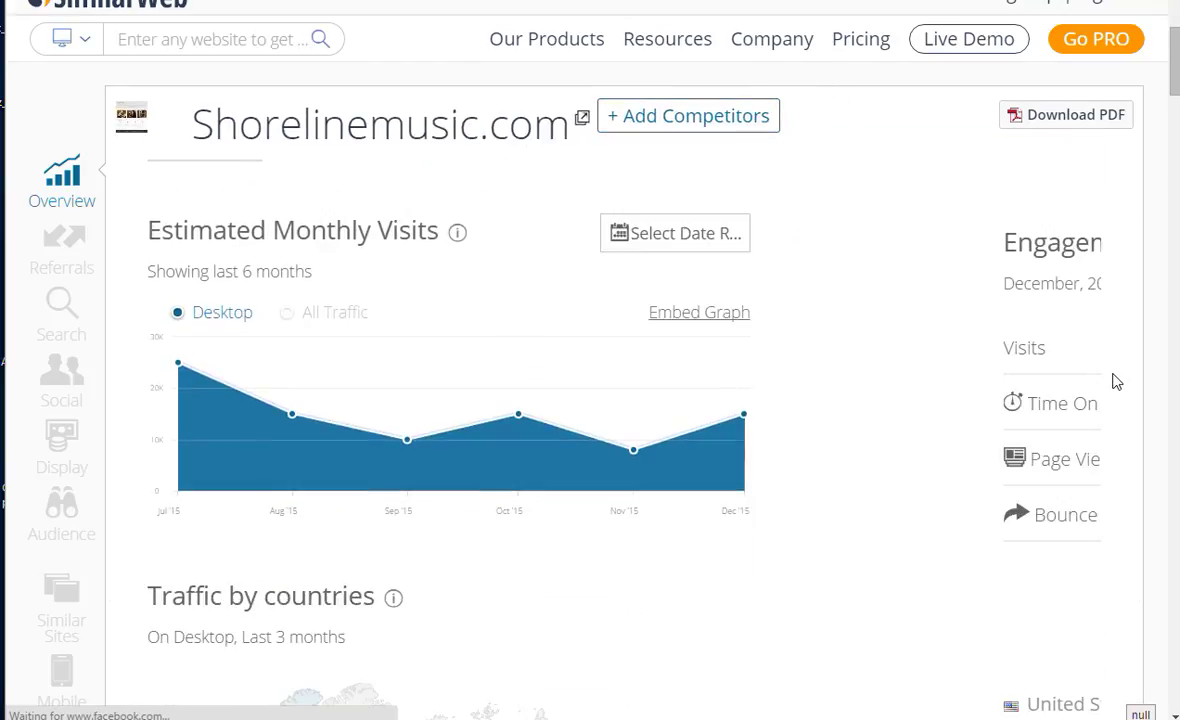
scroll(1110, 380, up, 6)
scroll(1105, 385, down, 5)
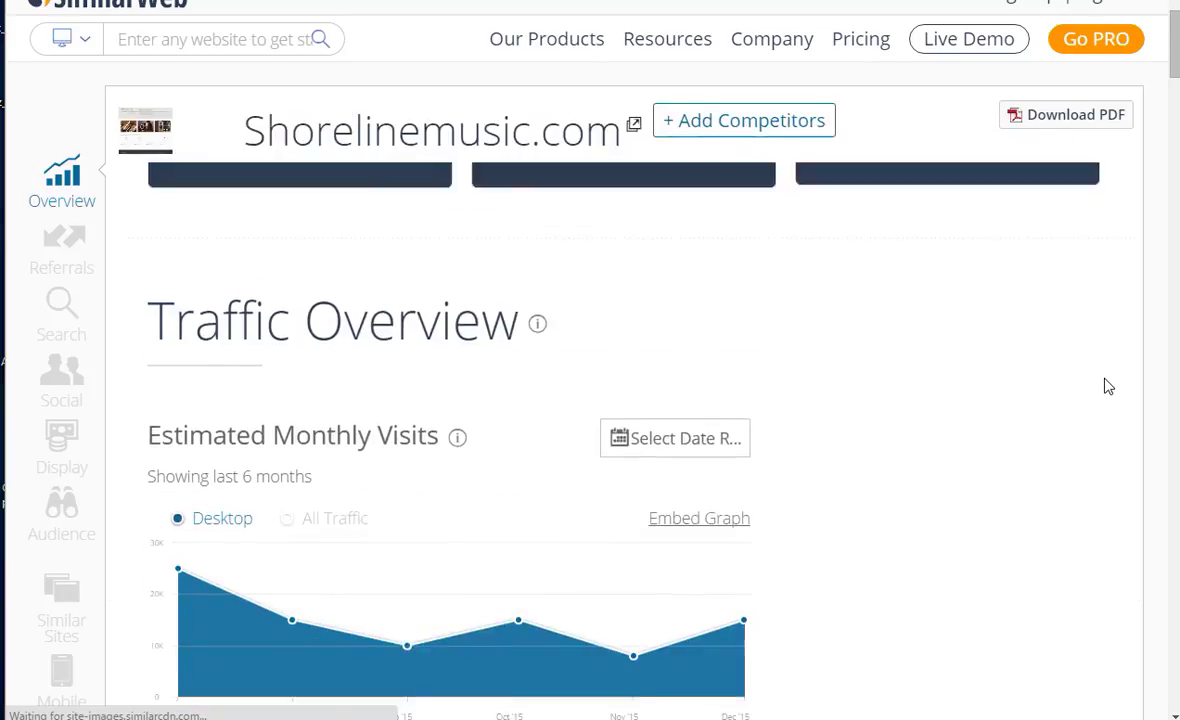
scroll(1107, 386, down, 1)
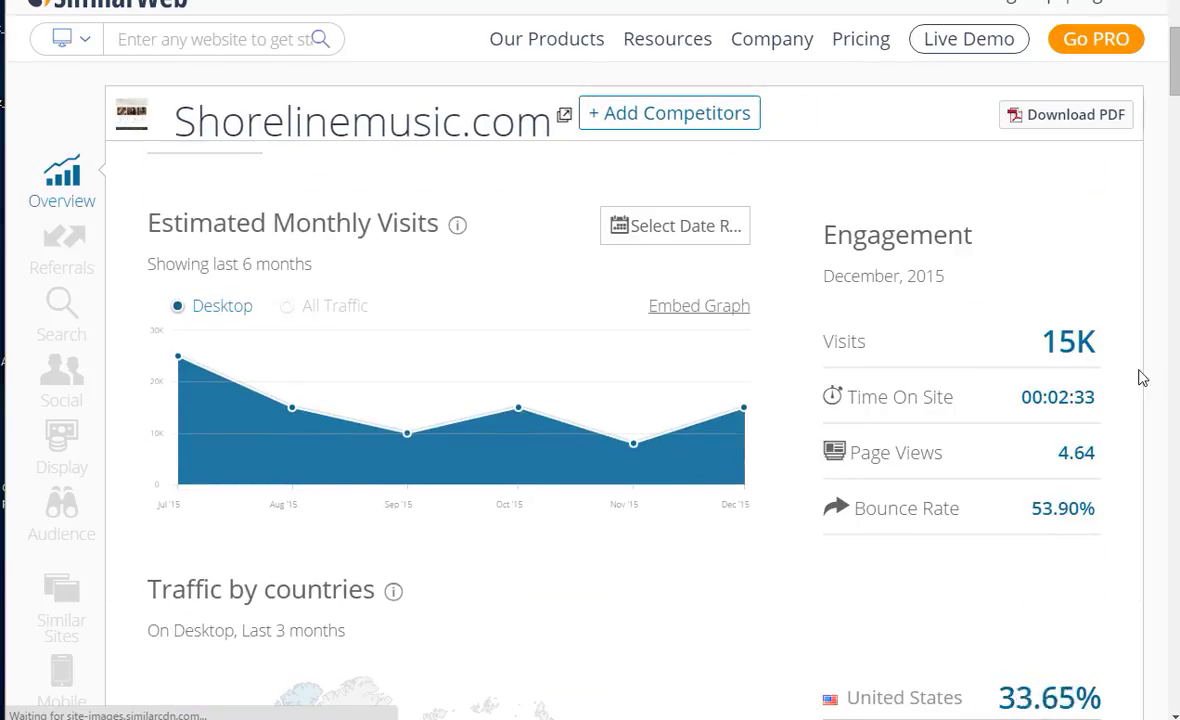
Step: Examine Shorelinemusic.com's traffic by country, traffic sources, referring sites, search keywords and social traffic in the stats report
scroll(1125, 358, down, 5)
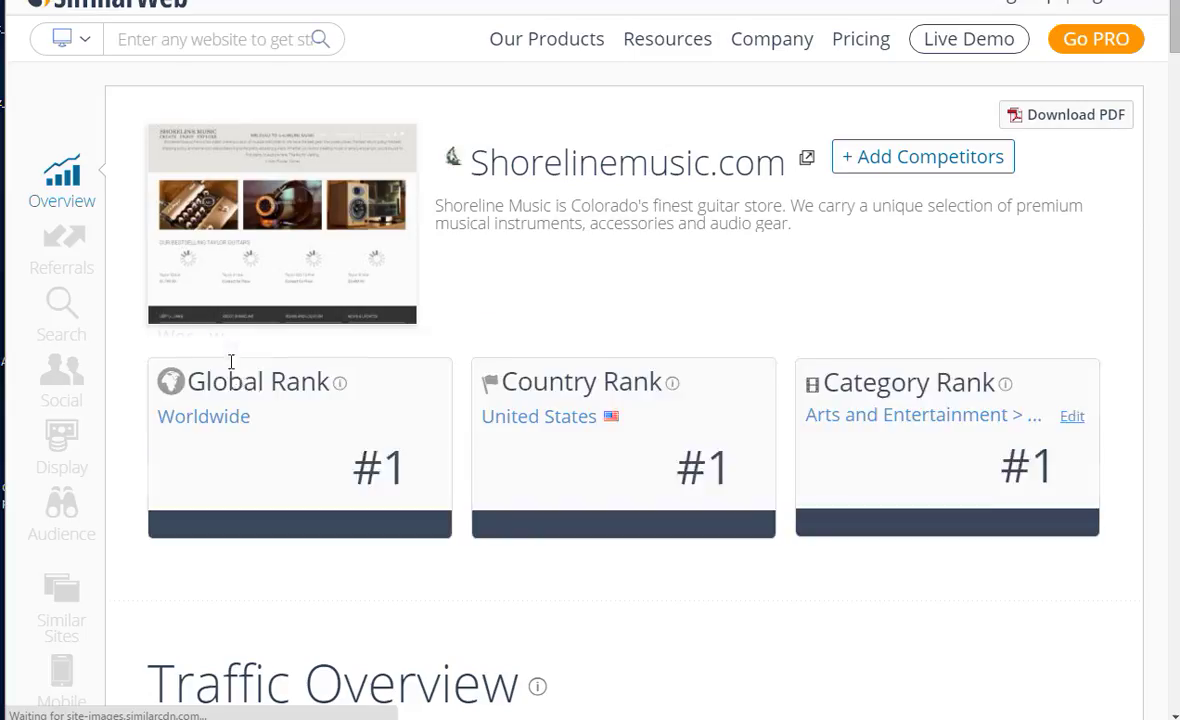
scroll(453, 440, down, 10)
scroll(366, 417, down, 5)
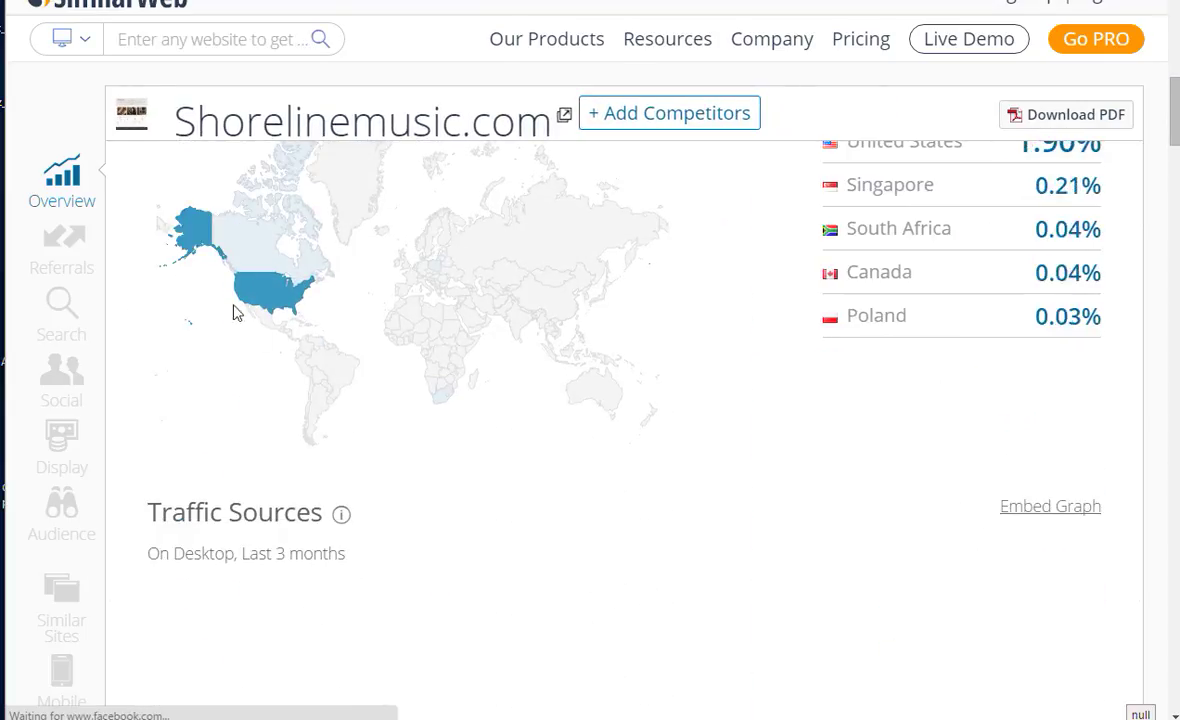
scroll(366, 341, down, 15)
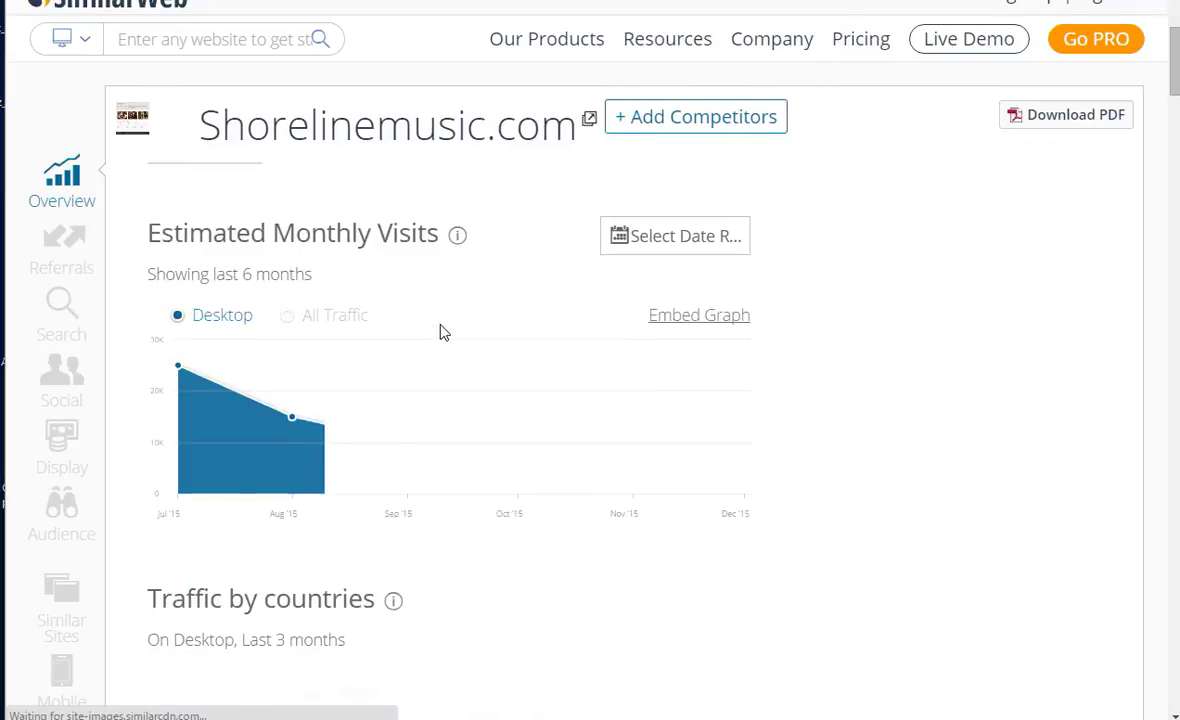
scroll(378, 355, up, 2)
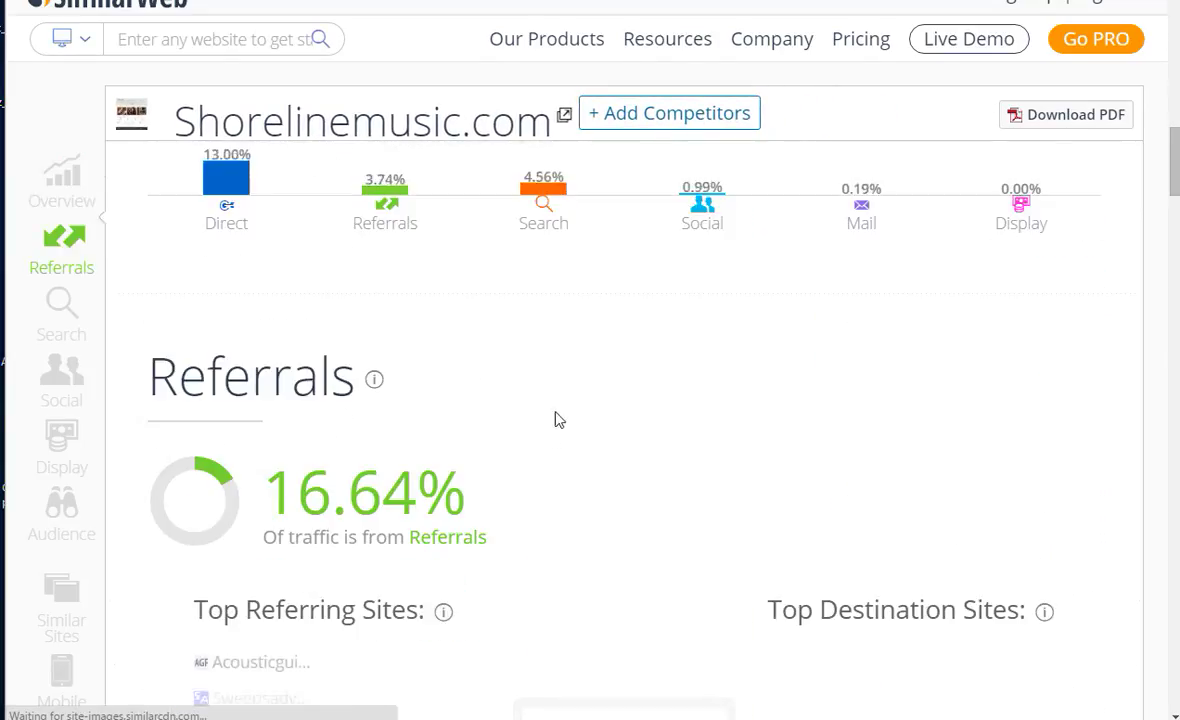
scroll(585, 330, down, 5)
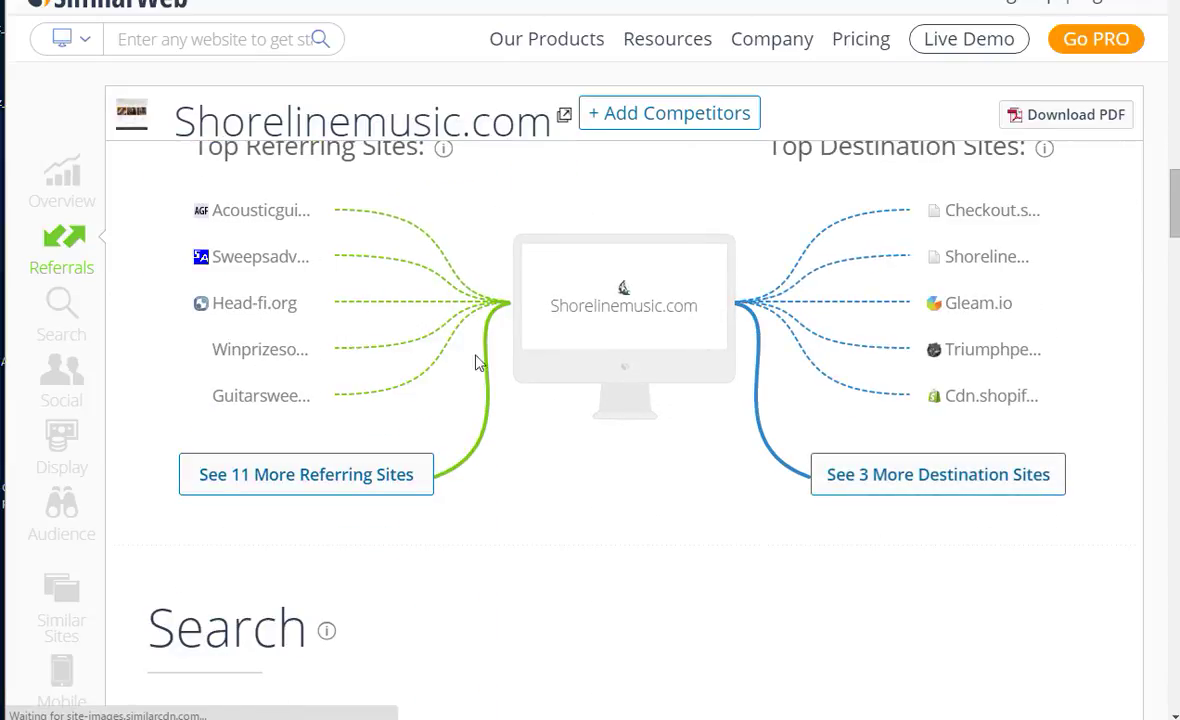
scroll(605, 445, down, 11)
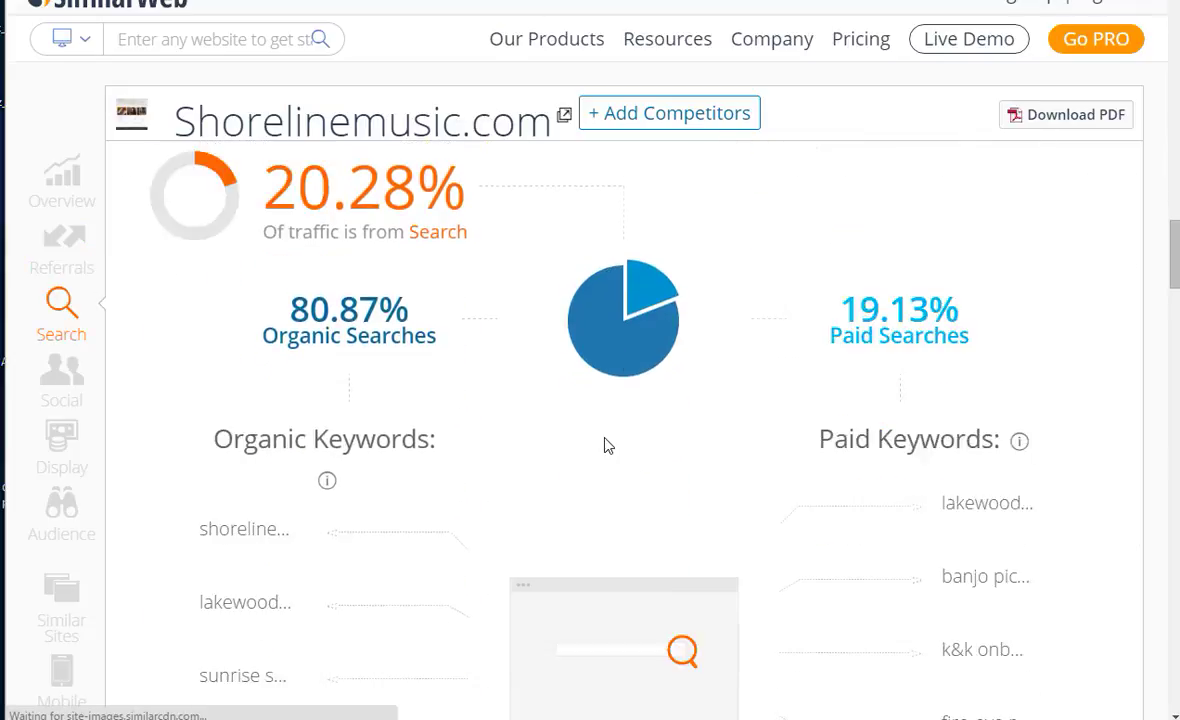
scroll(612, 430, down, 7)
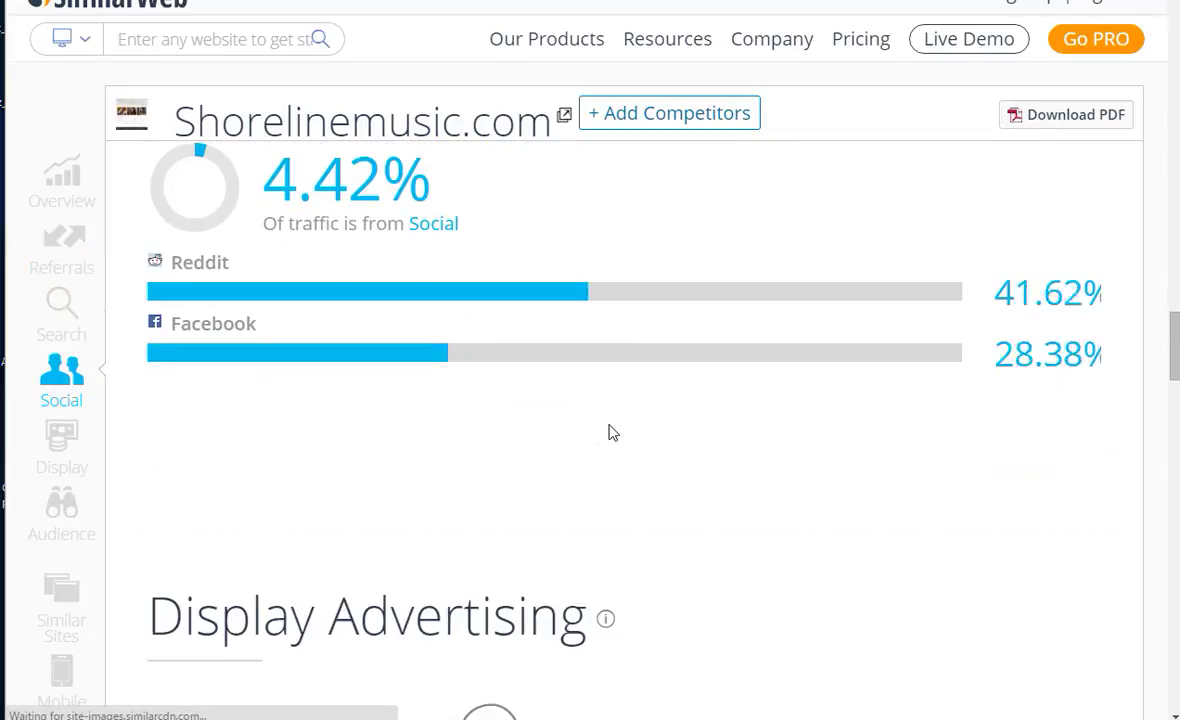
scroll(760, 370, down, 6)
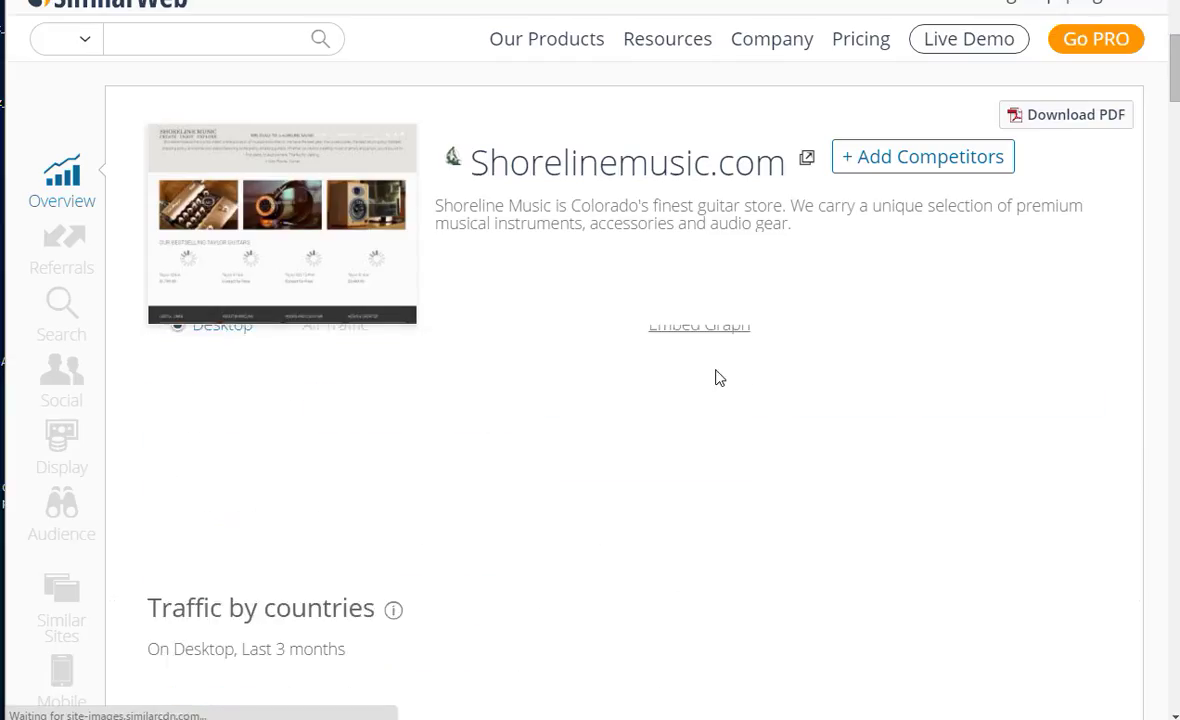
Step: Recheck the traffic sources chart and the referrals section of the Shorelinemusic.com report
scroll(716, 378, down, 8)
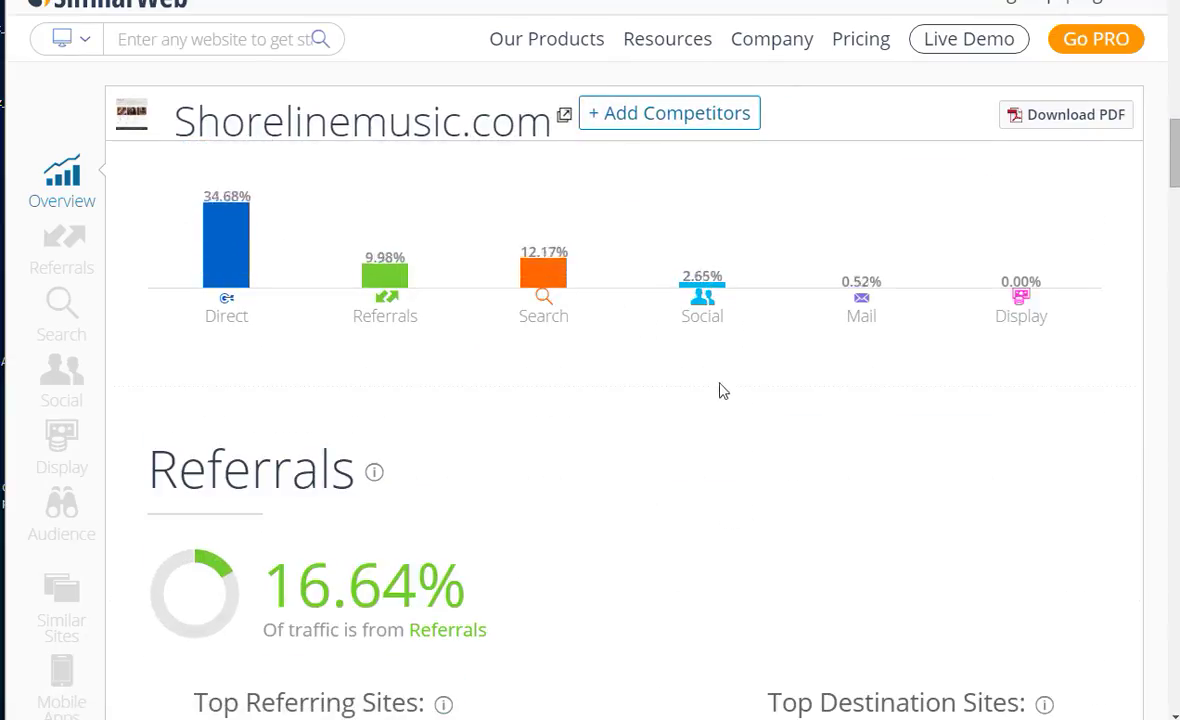
scroll(829, 384, down, 3)
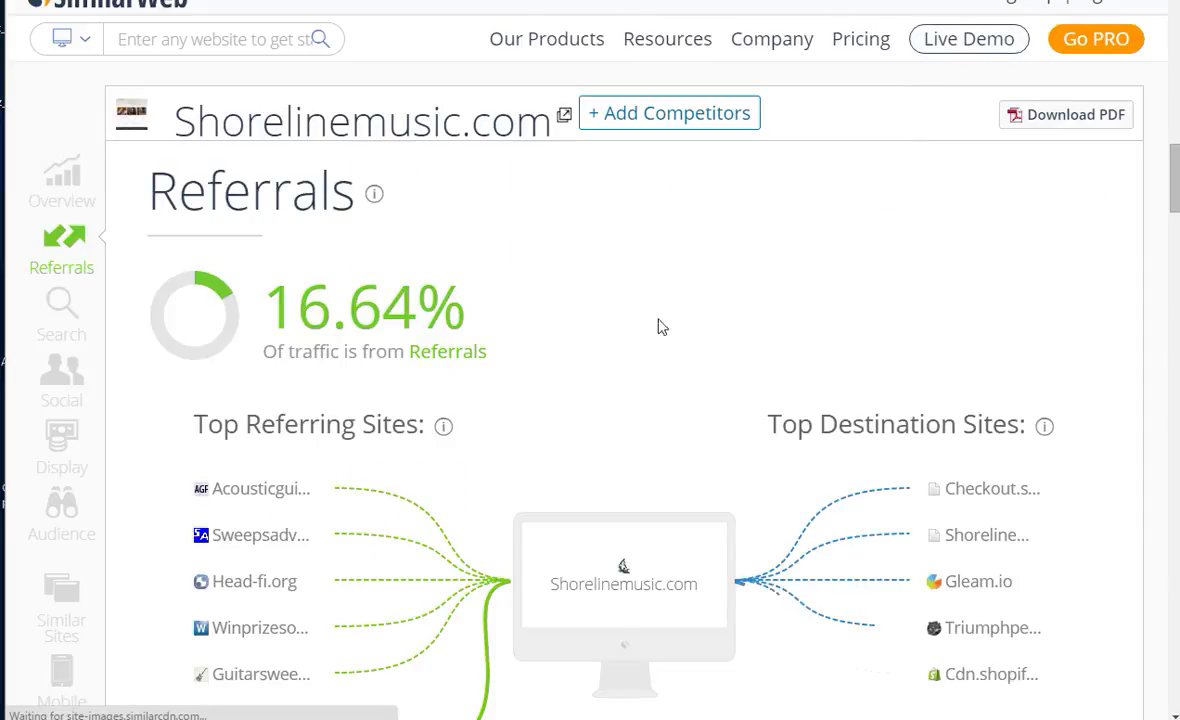
scroll(700, 308, up, 6)
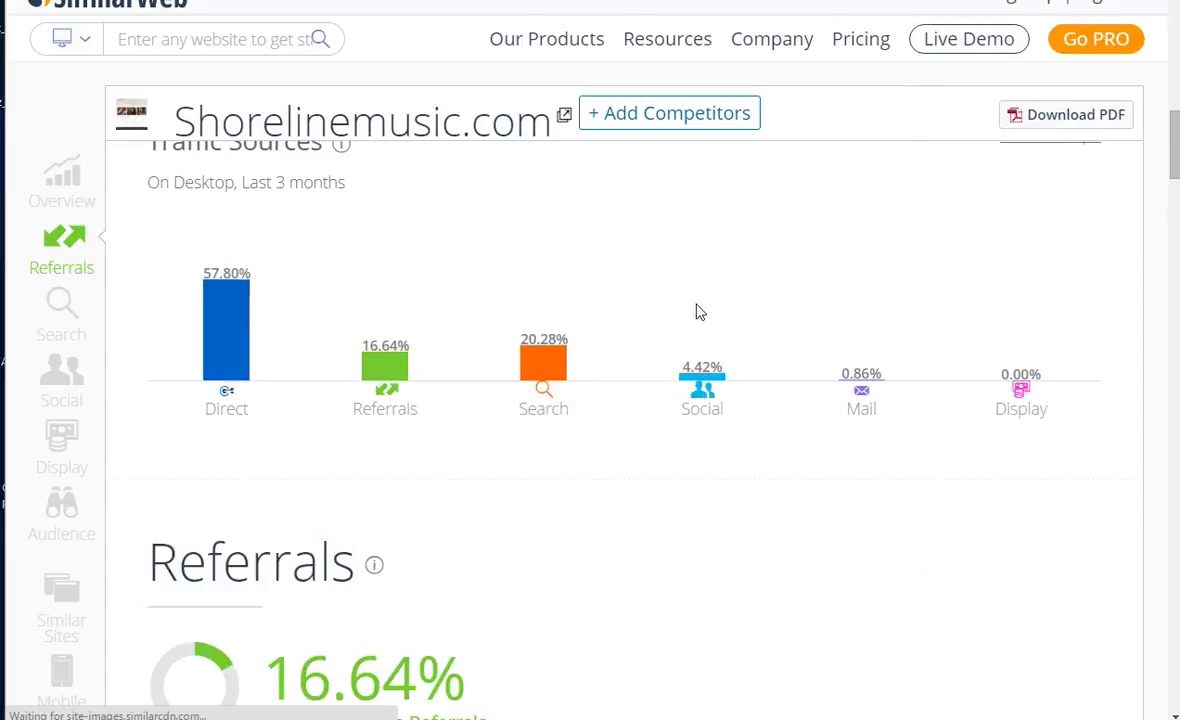
scroll(675, 300, down, 3)
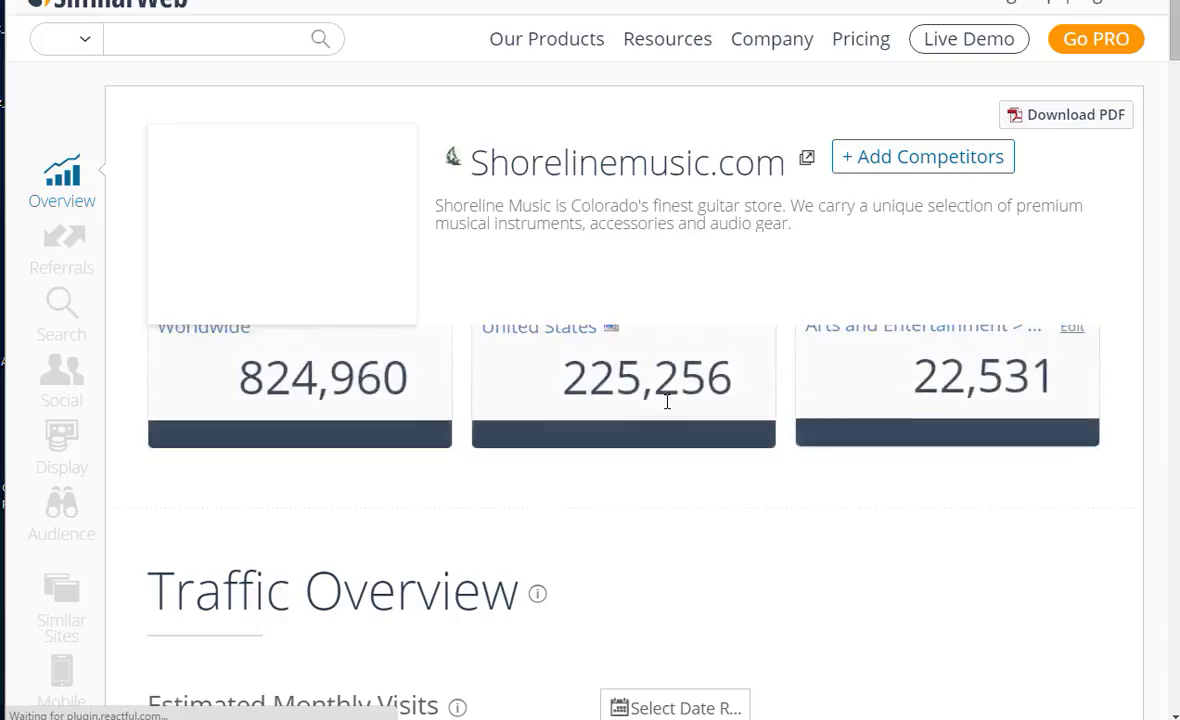
scroll(692, 417, down, 10)
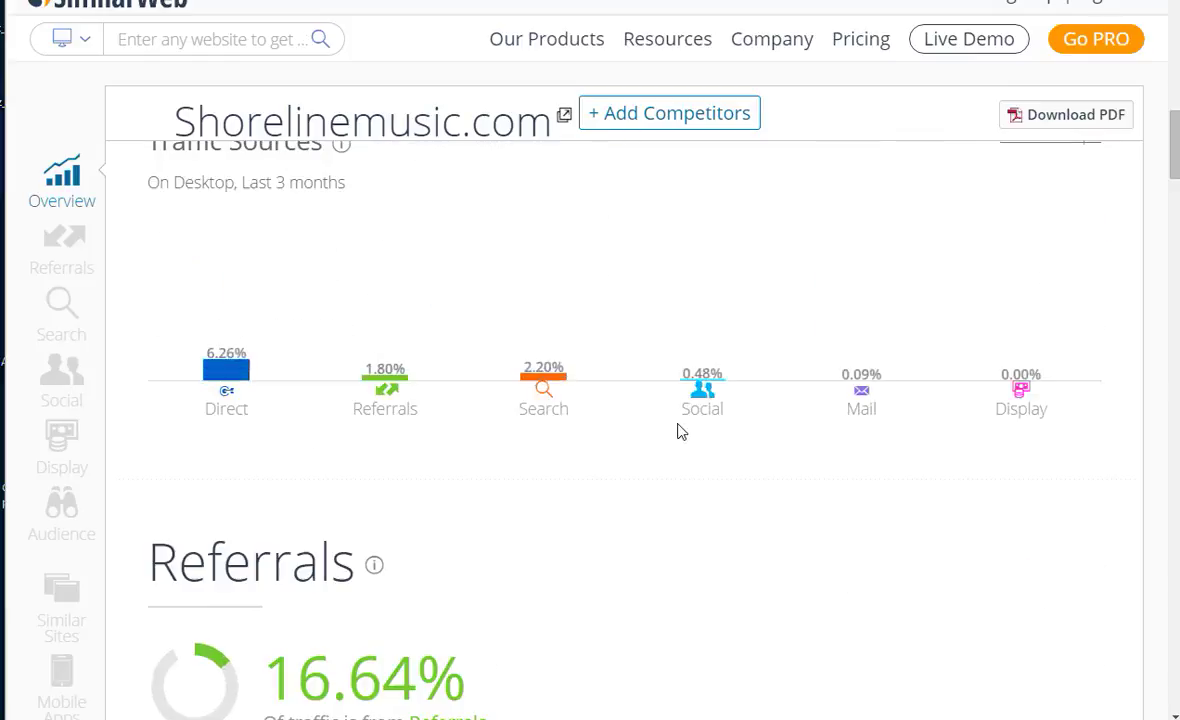
Step: Review the referring sites and the organic and paid keywords in the Shorelinemusic.com report, and return to the Shopify store results
scroll(672, 426, down, 3)
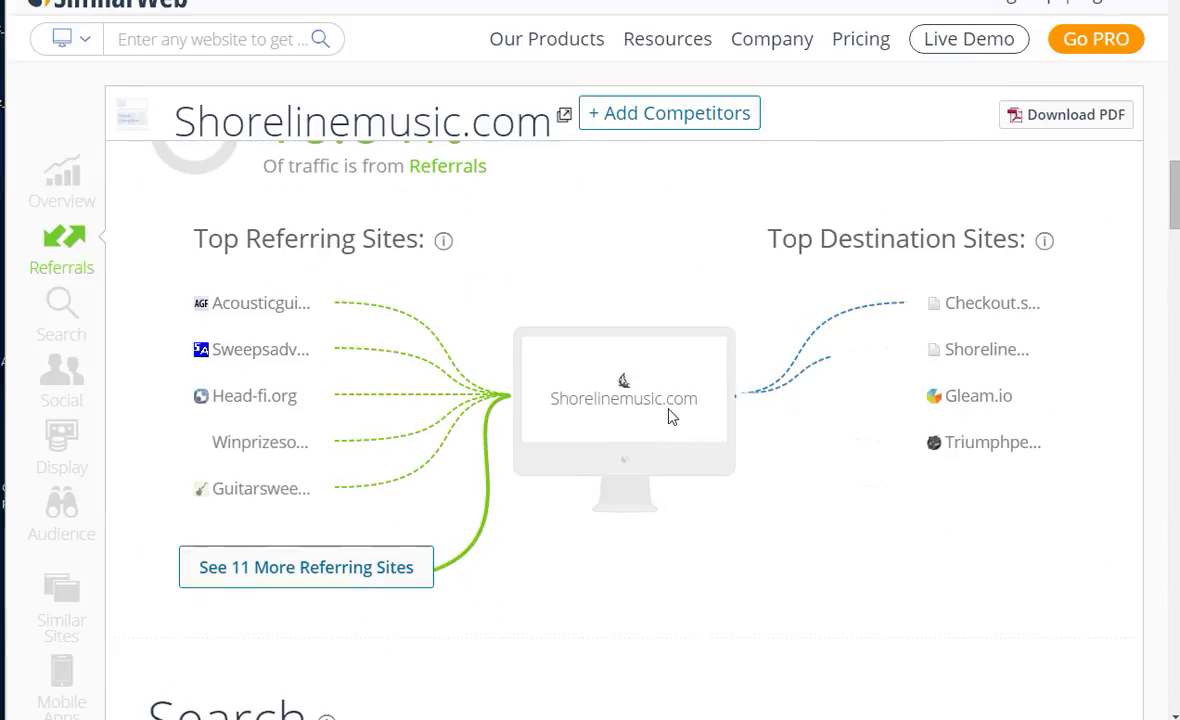
scroll(671, 420, down, 3)
scroll(672, 417, down, 5)
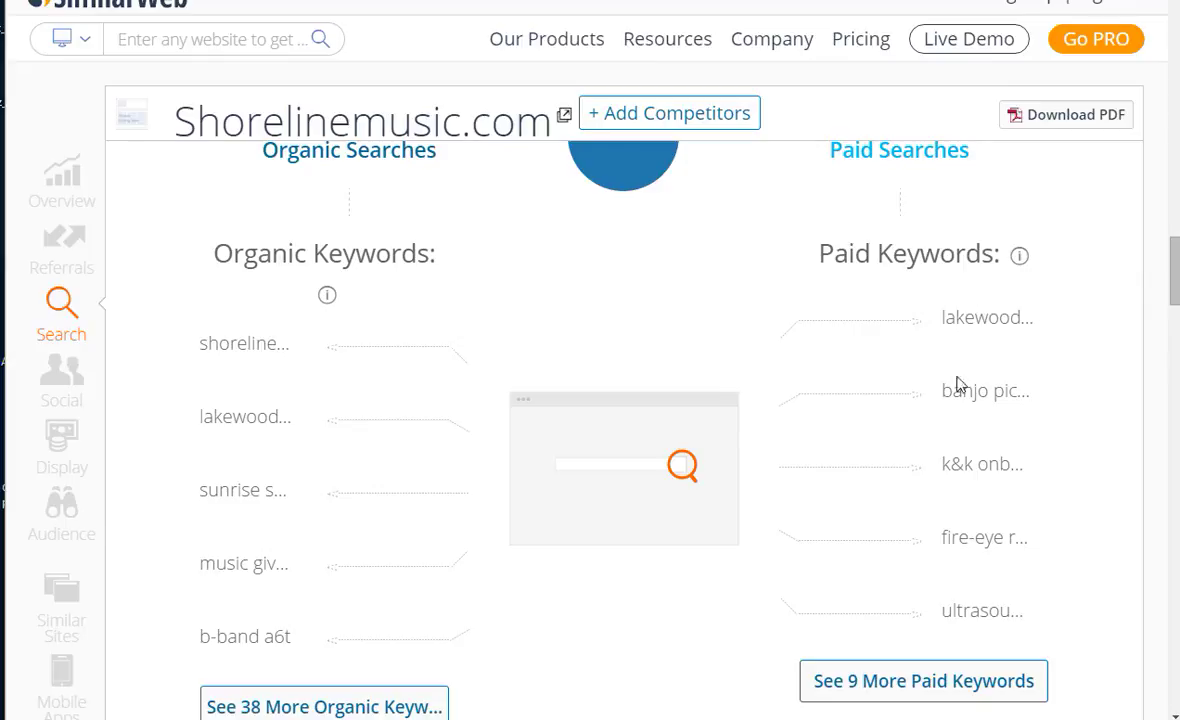
click(996, 617)
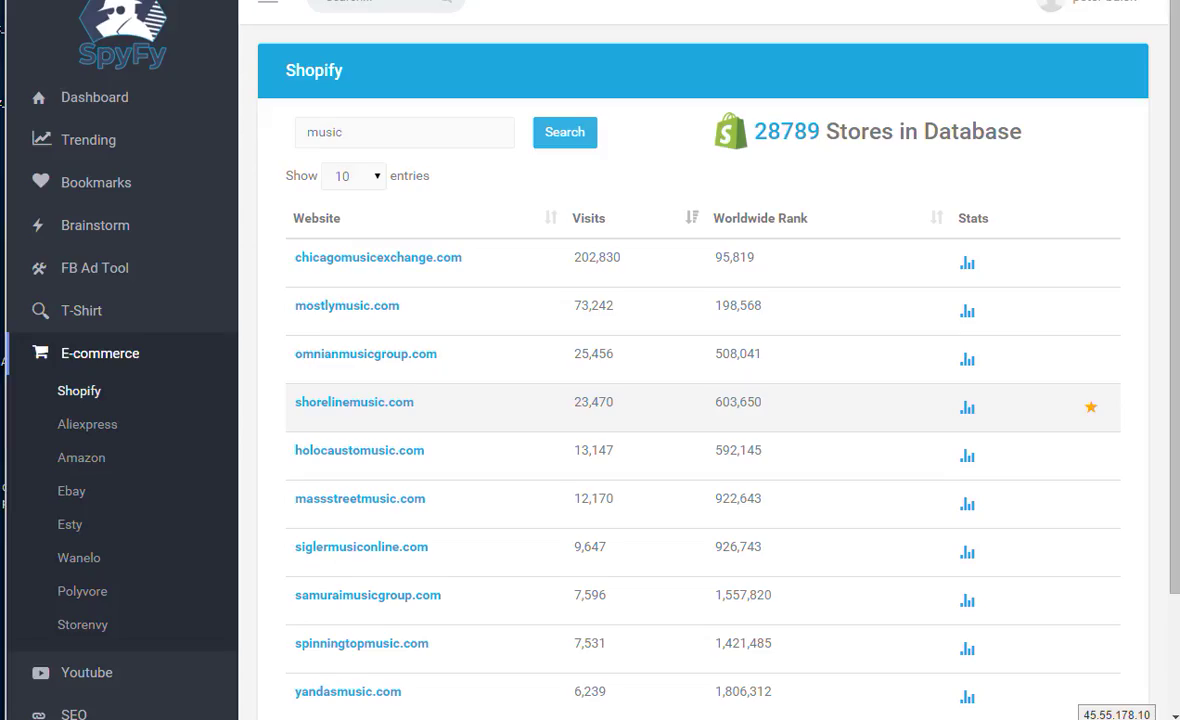
Step: Look through the music store results on page 1 and go on to pages 7, 10 and 11
scroll(460, 470, down, 2)
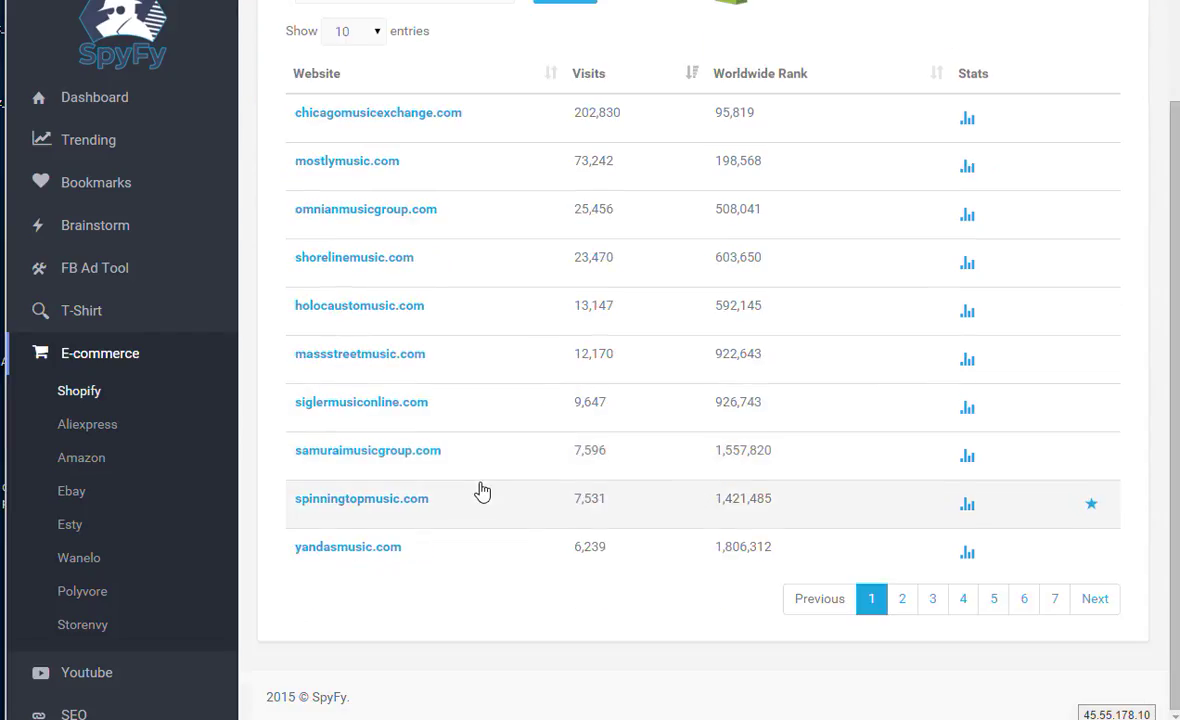
scroll(479, 527, up, 1)
scroll(495, 519, down, 1)
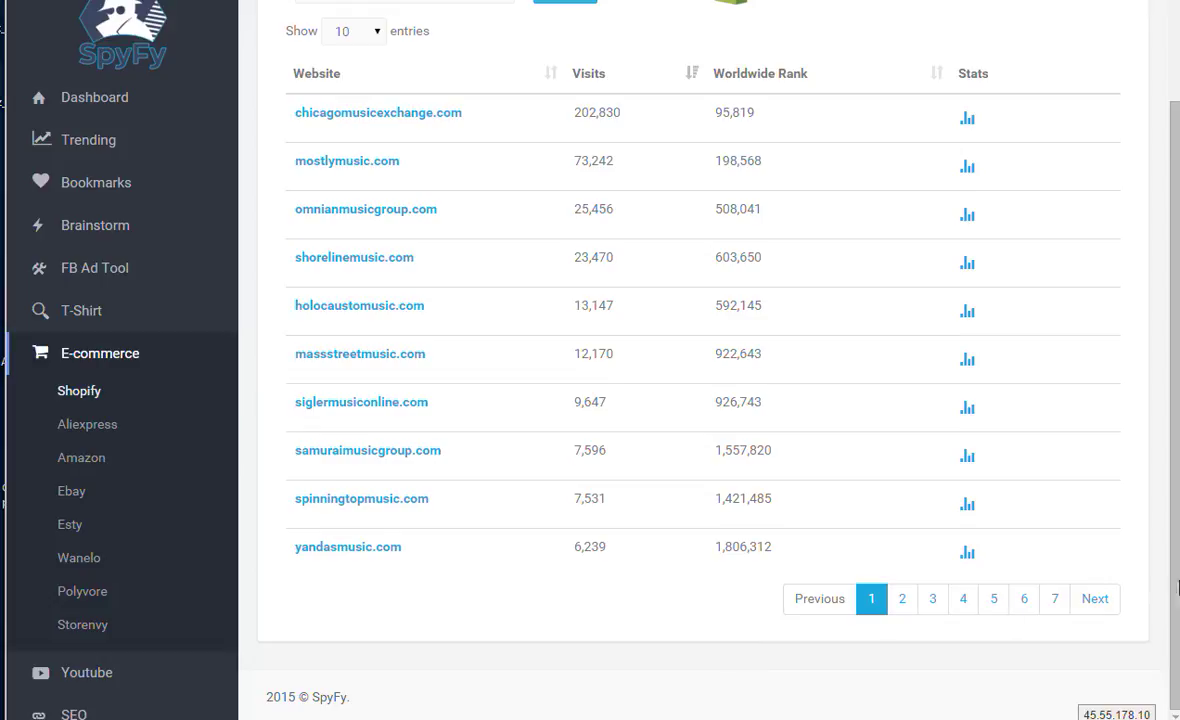
click(1054, 598)
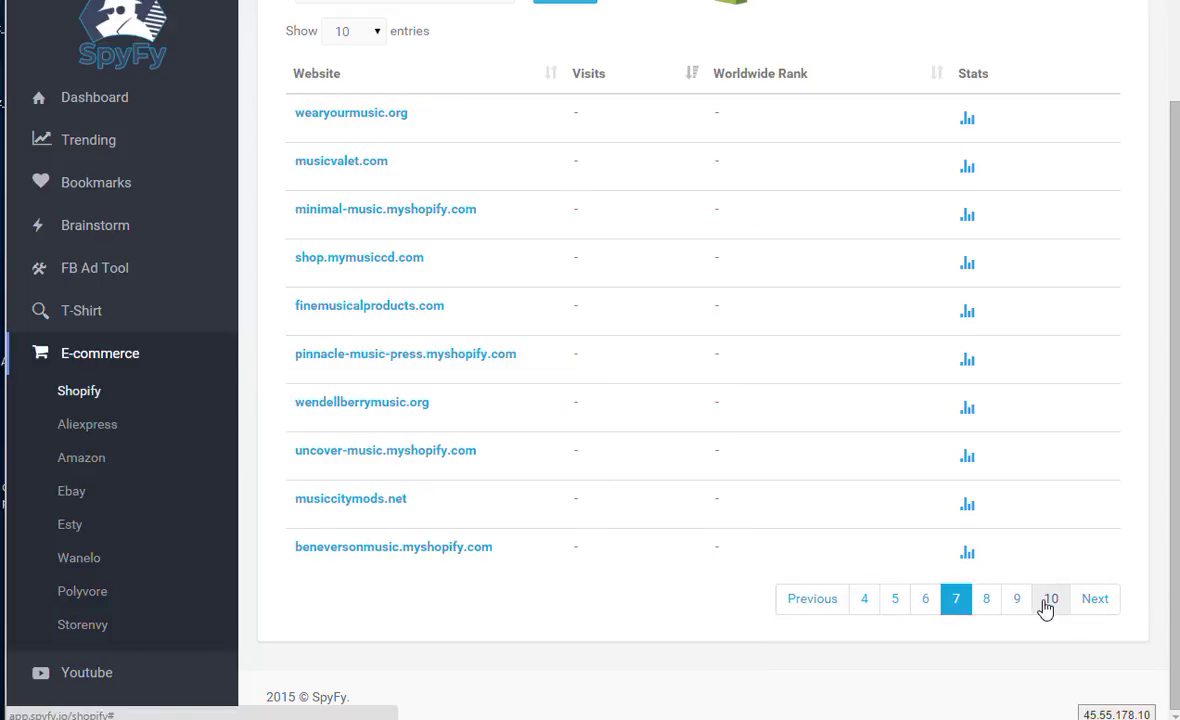
click(1053, 610)
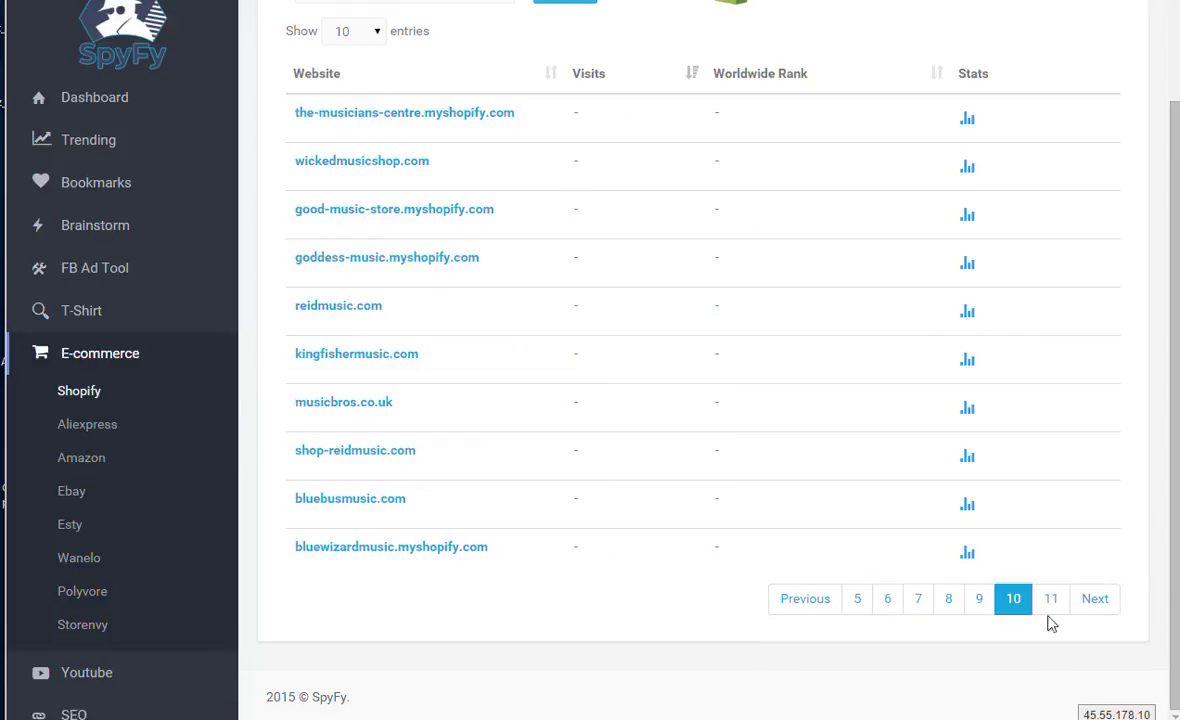
click(1050, 608)
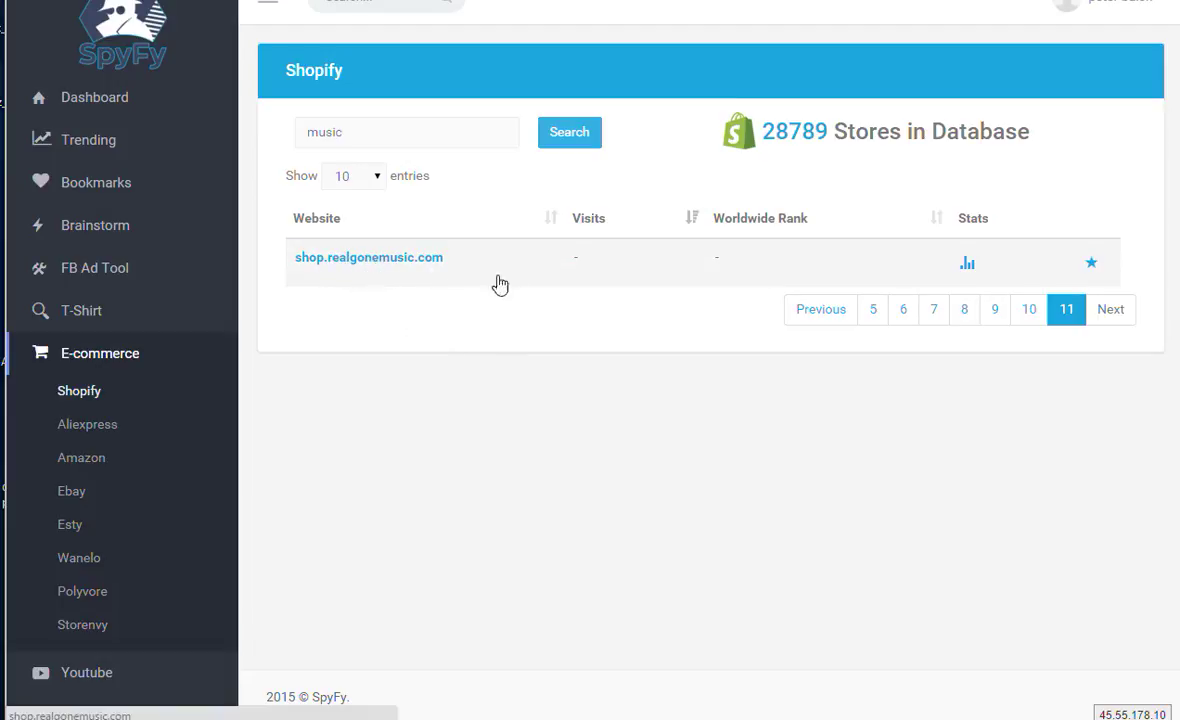
Step: Open shop.realgonemusic.com and look over its featured albums and the CD, Vinyl and Merchandise categories
click(370, 262)
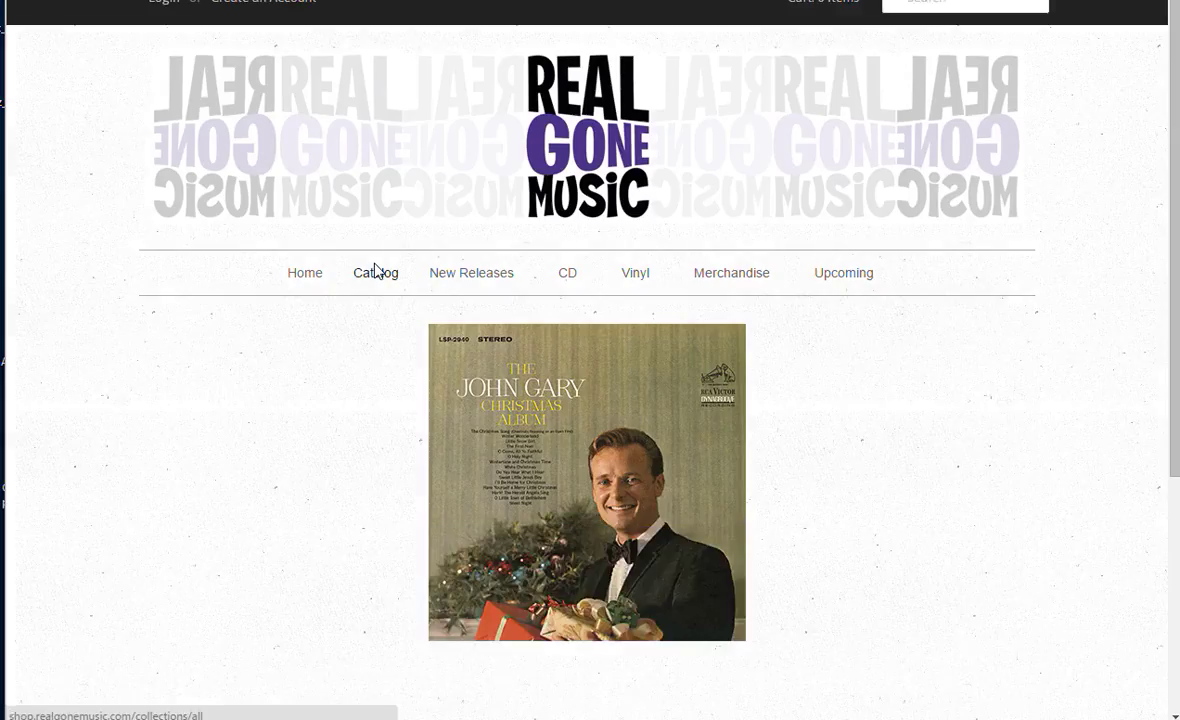
scroll(1000, 440, down, 3)
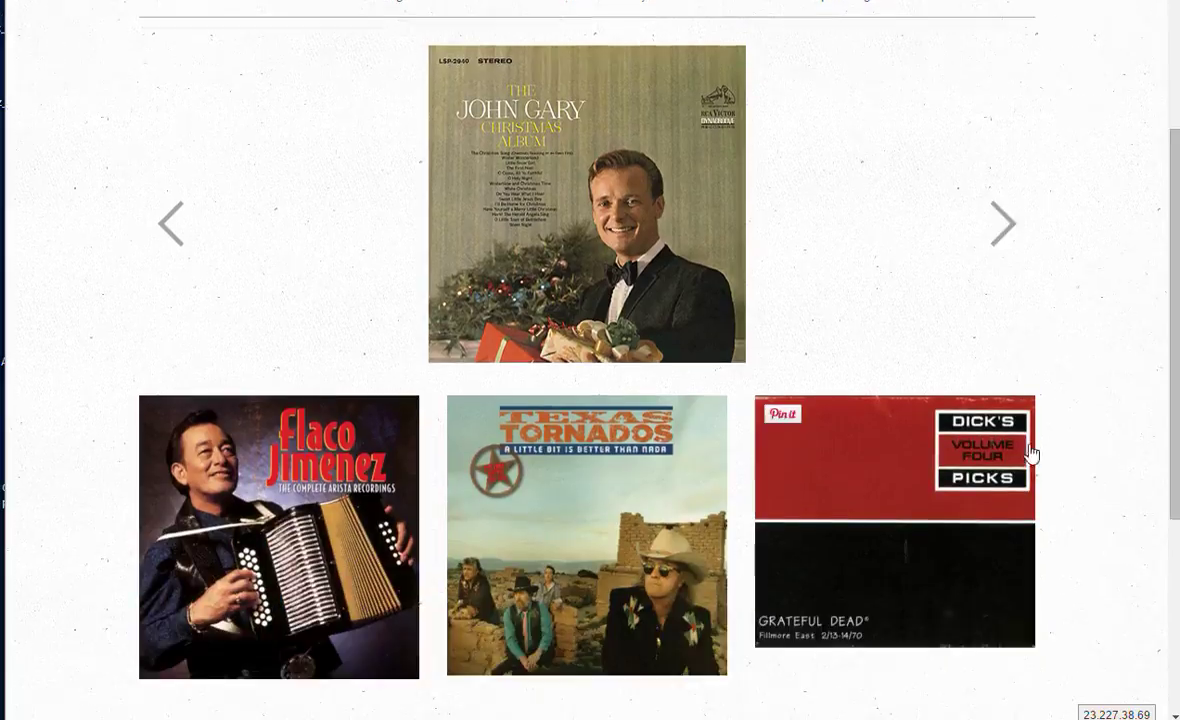
scroll(1031, 453, down, 4)
scroll(1065, 478, up, 3)
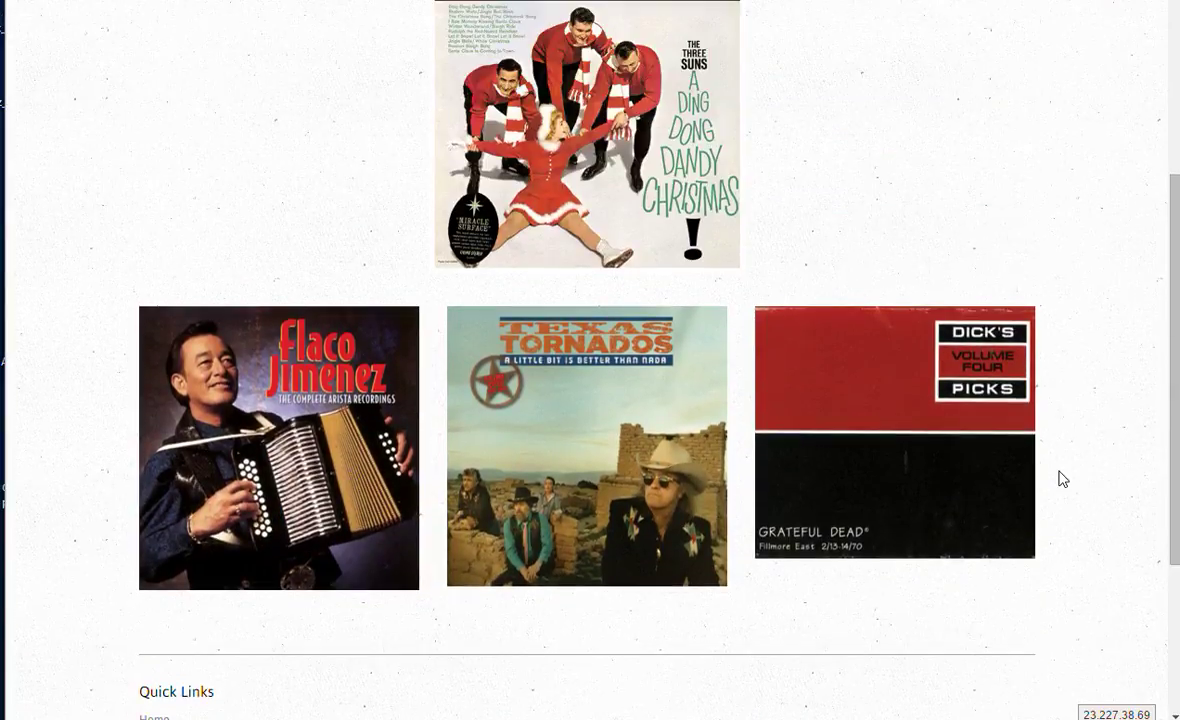
scroll(1055, 479, up, 4)
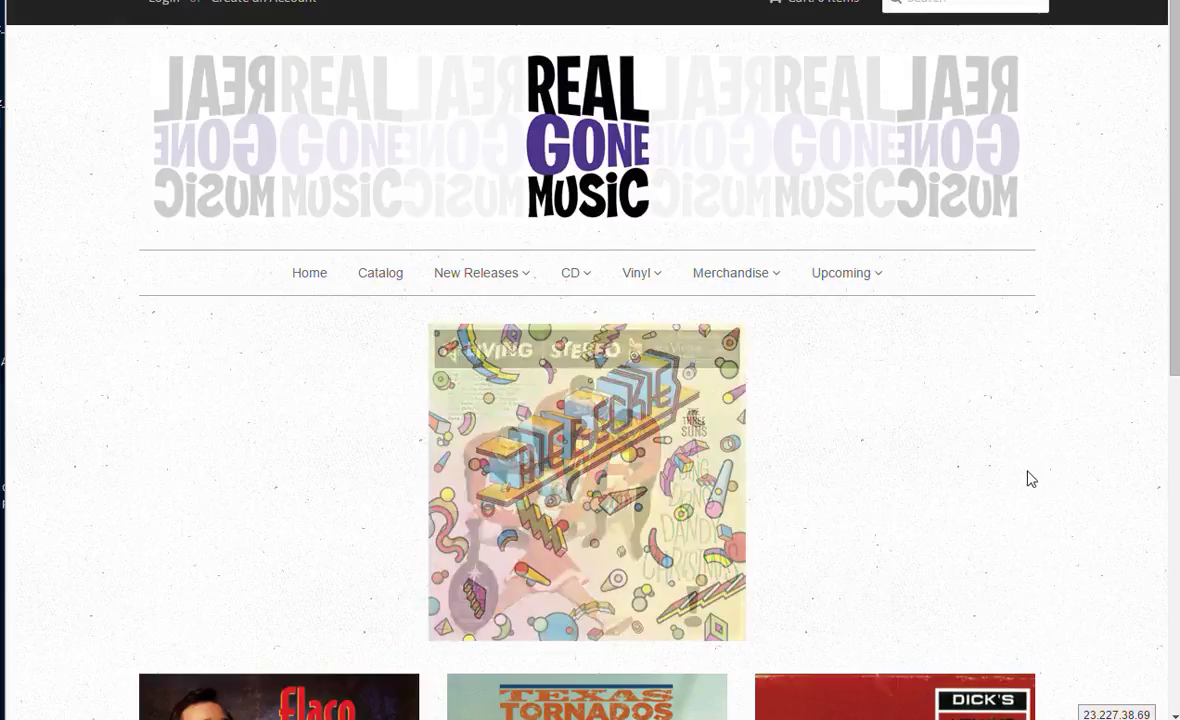
mouse_move(575, 291)
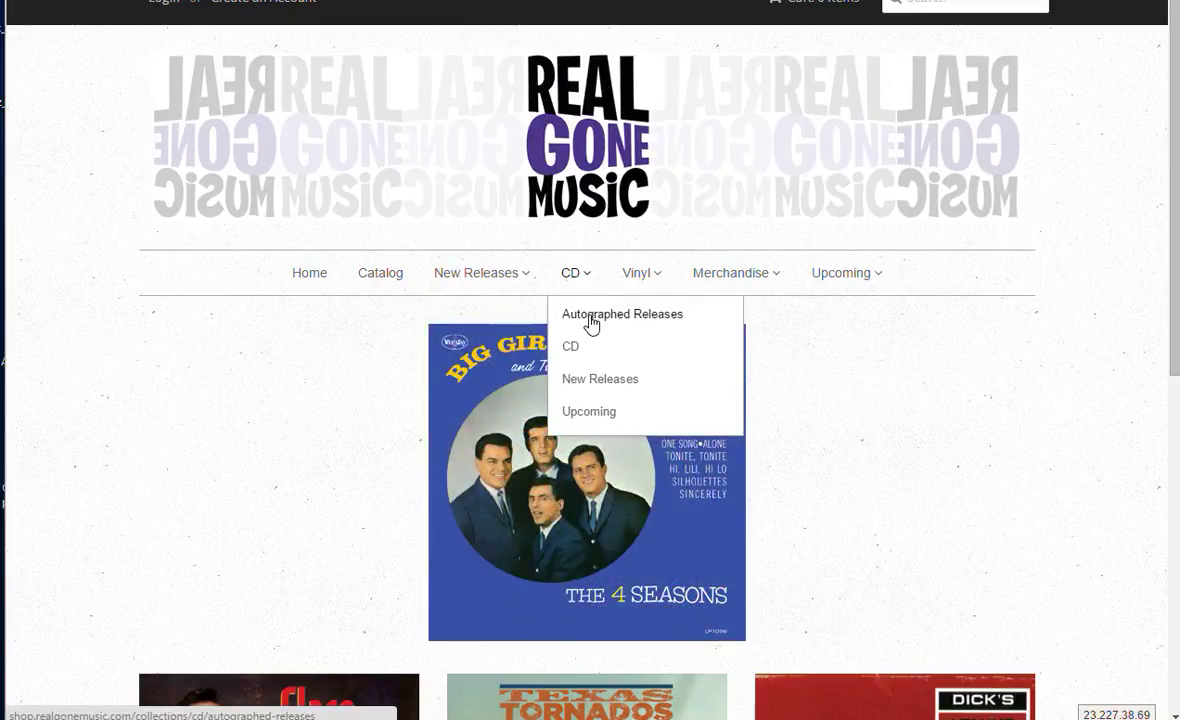
mouse_move(625, 300)
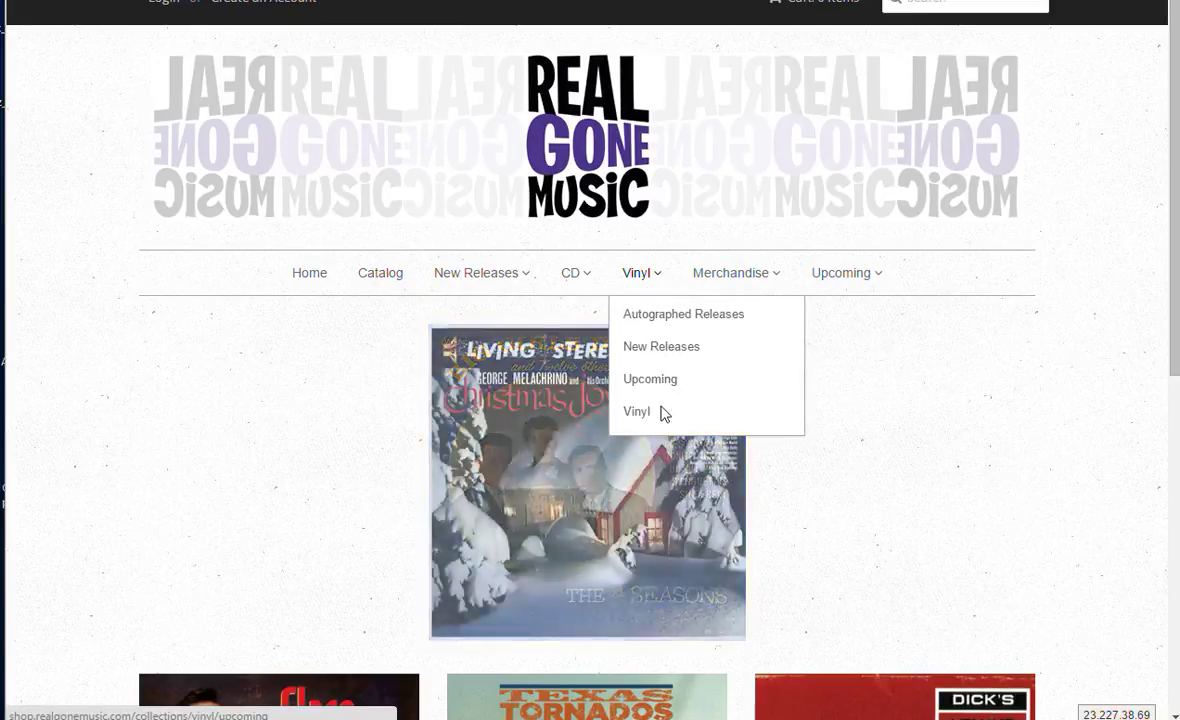
mouse_move(745, 280)
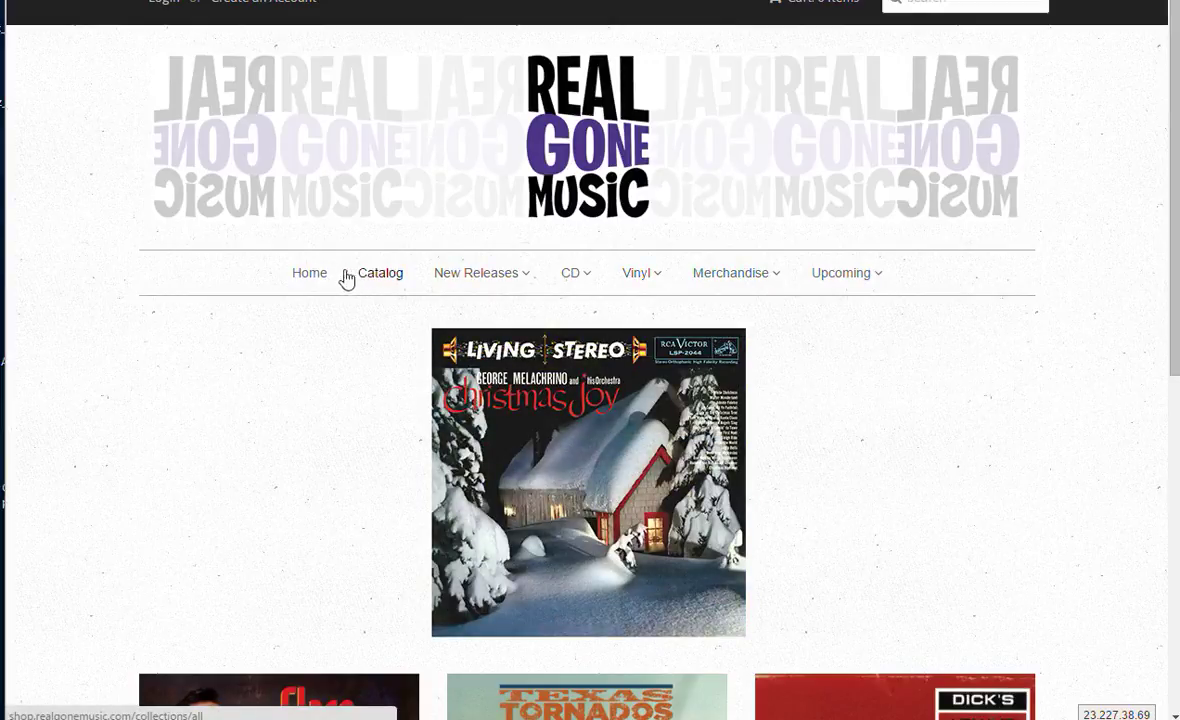
Step: Go to Real Gone Music's home page, look over its news posts and Twitter feed, and close the site
click(309, 276)
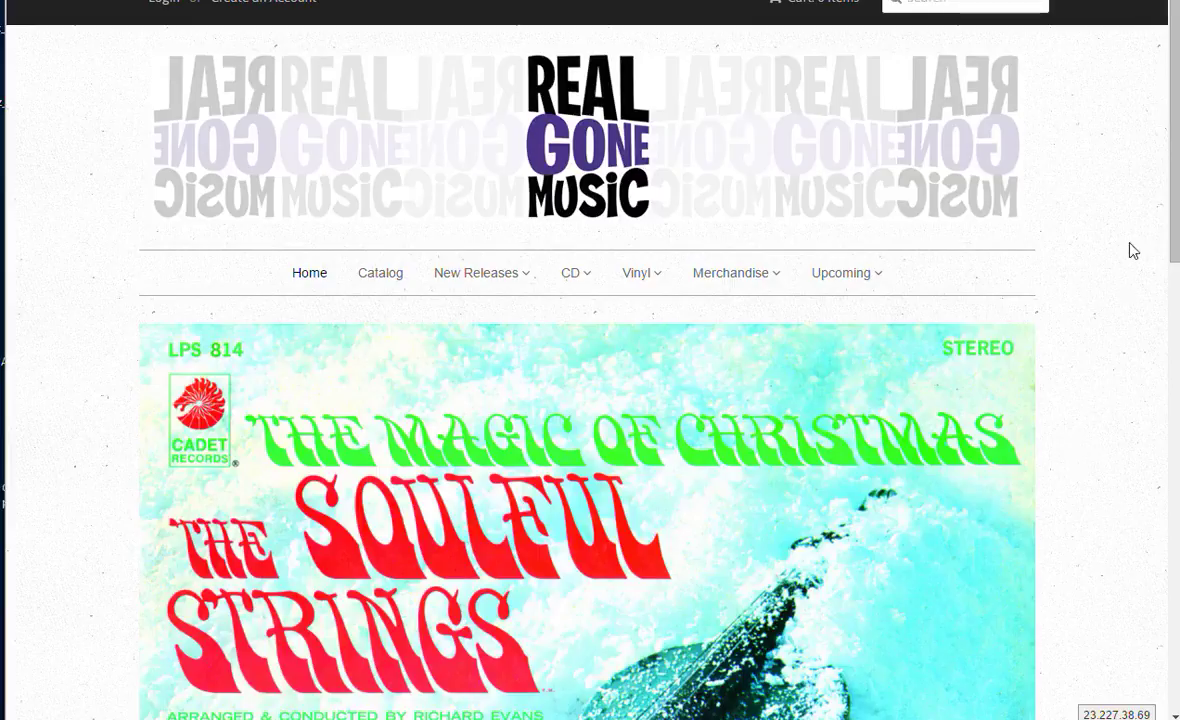
scroll(1110, 315, down, 3)
scroll(1071, 321, up, 3)
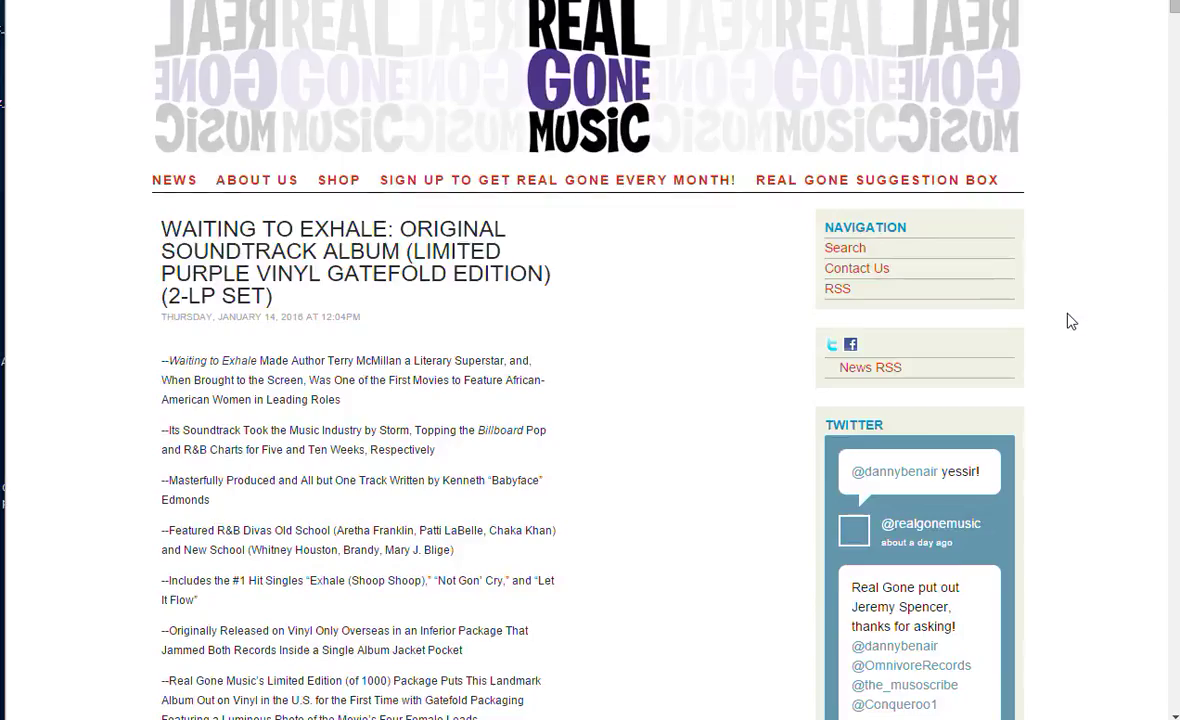
scroll(1071, 321, down, 10)
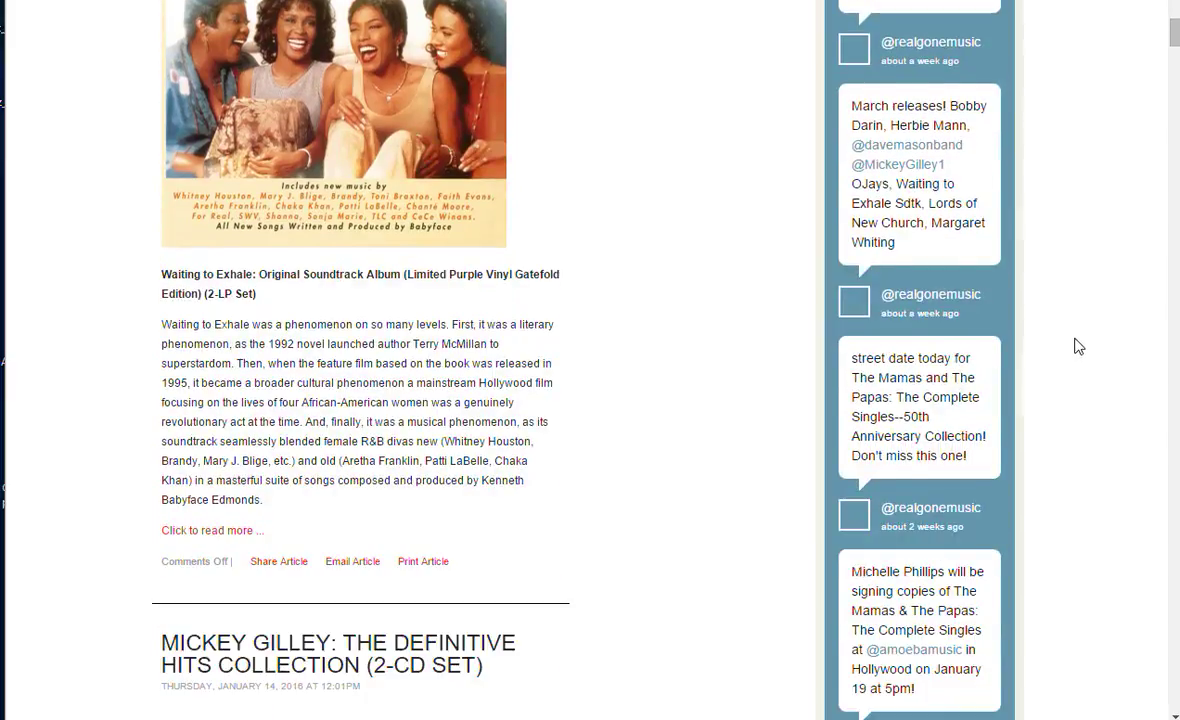
scroll(1075, 345, up, 7)
scroll(1075, 329, up, 4)
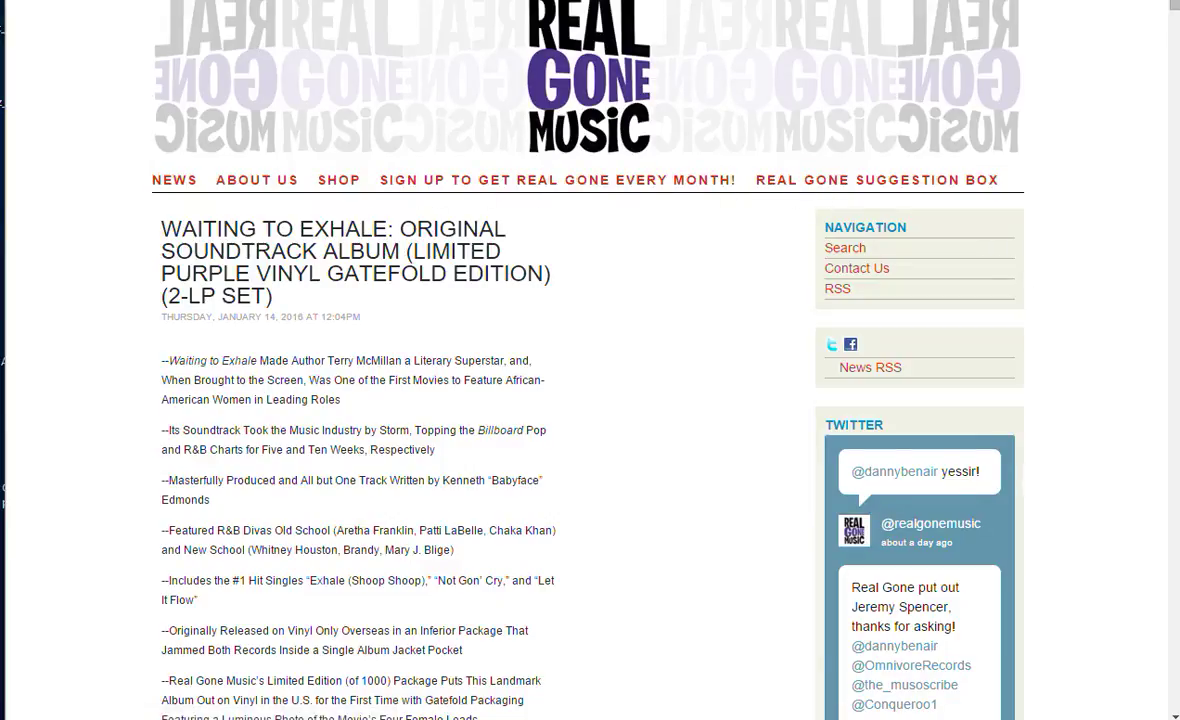
key(ctrl+w)
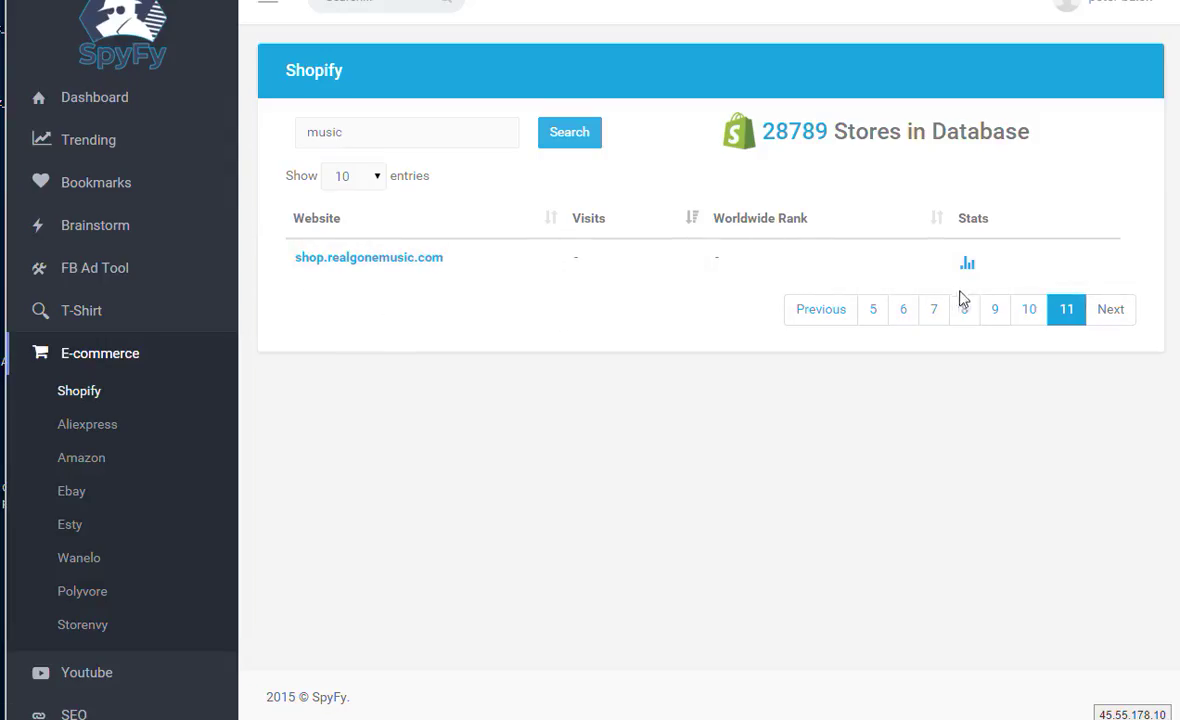
Step: Browse back through pages 10, 7, 4, 3 and 2 of the music store results
click(1026, 317)
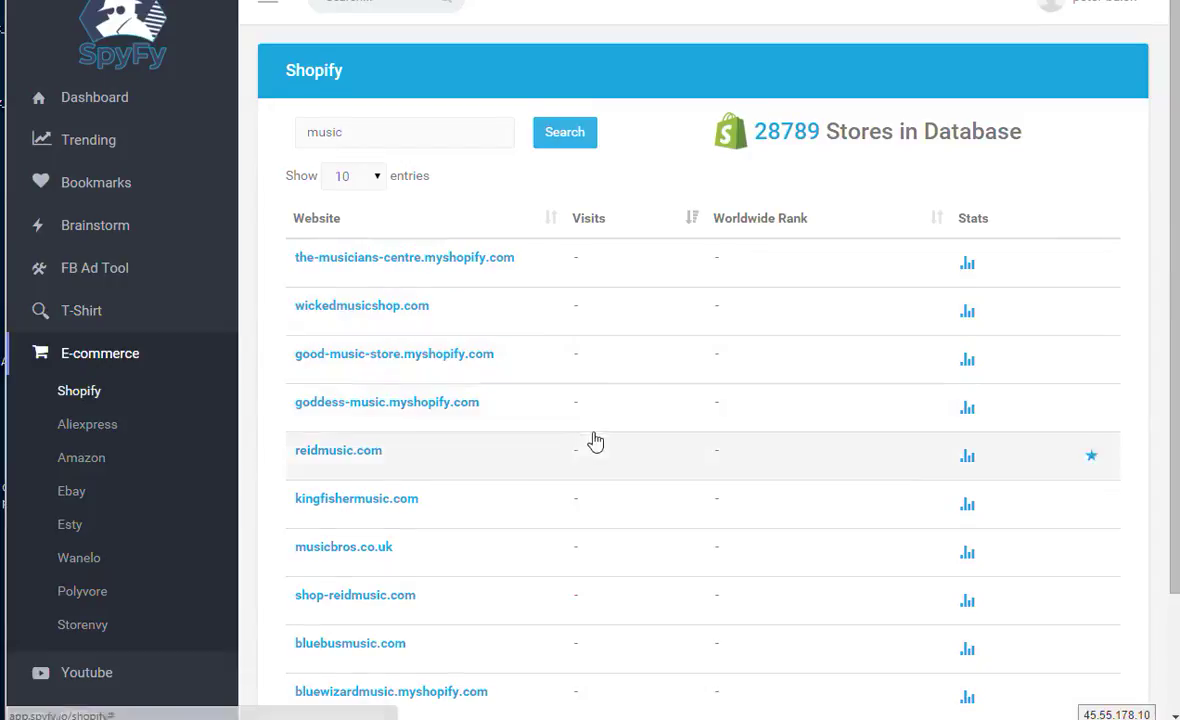
scroll(605, 445, down, 3)
scroll(608, 453, up, 3)
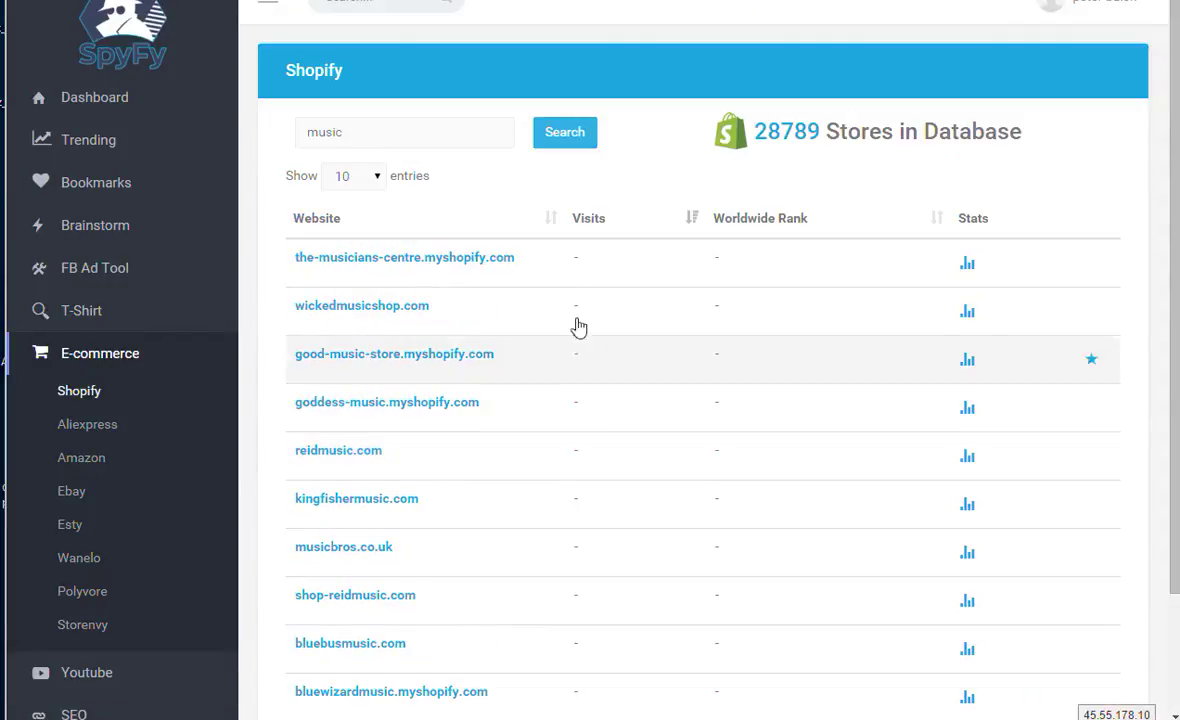
scroll(563, 257, down, 3)
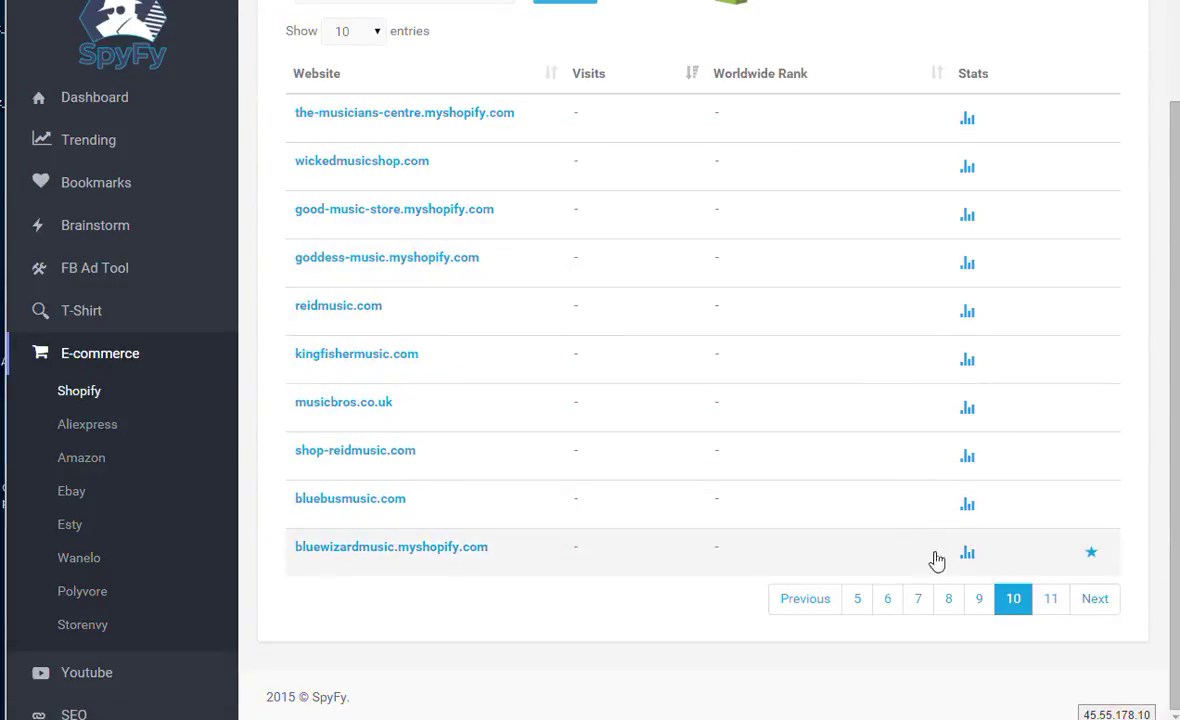
click(918, 600)
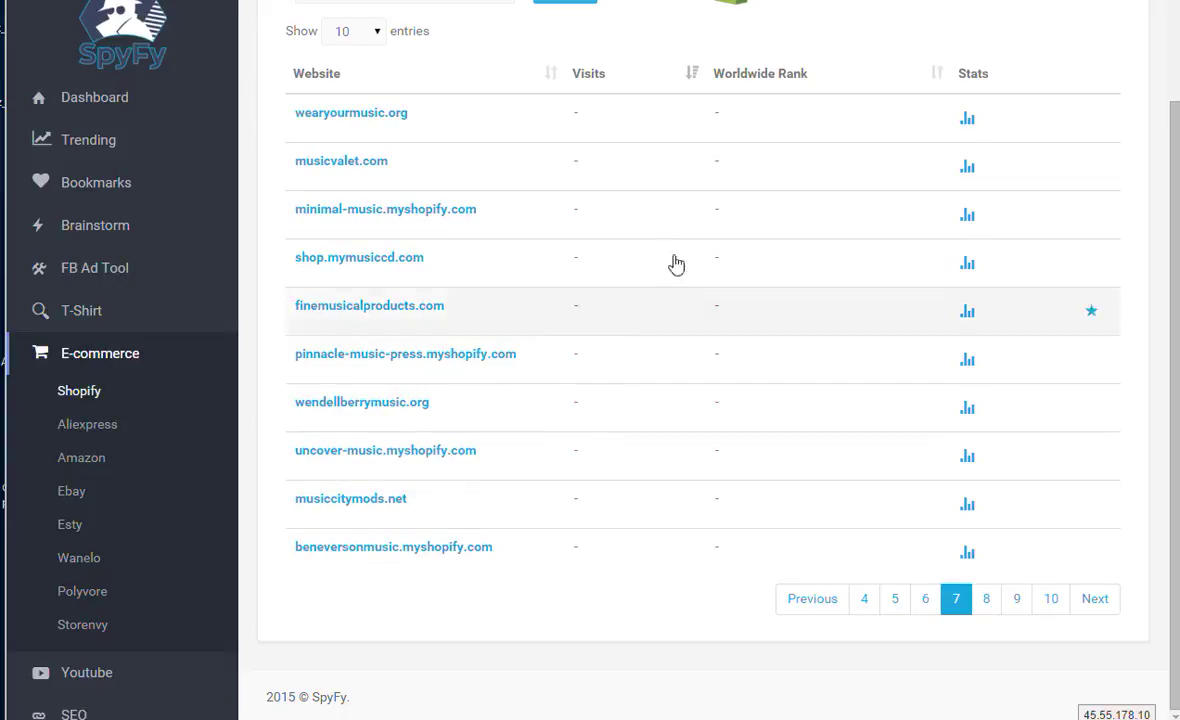
click(867, 601)
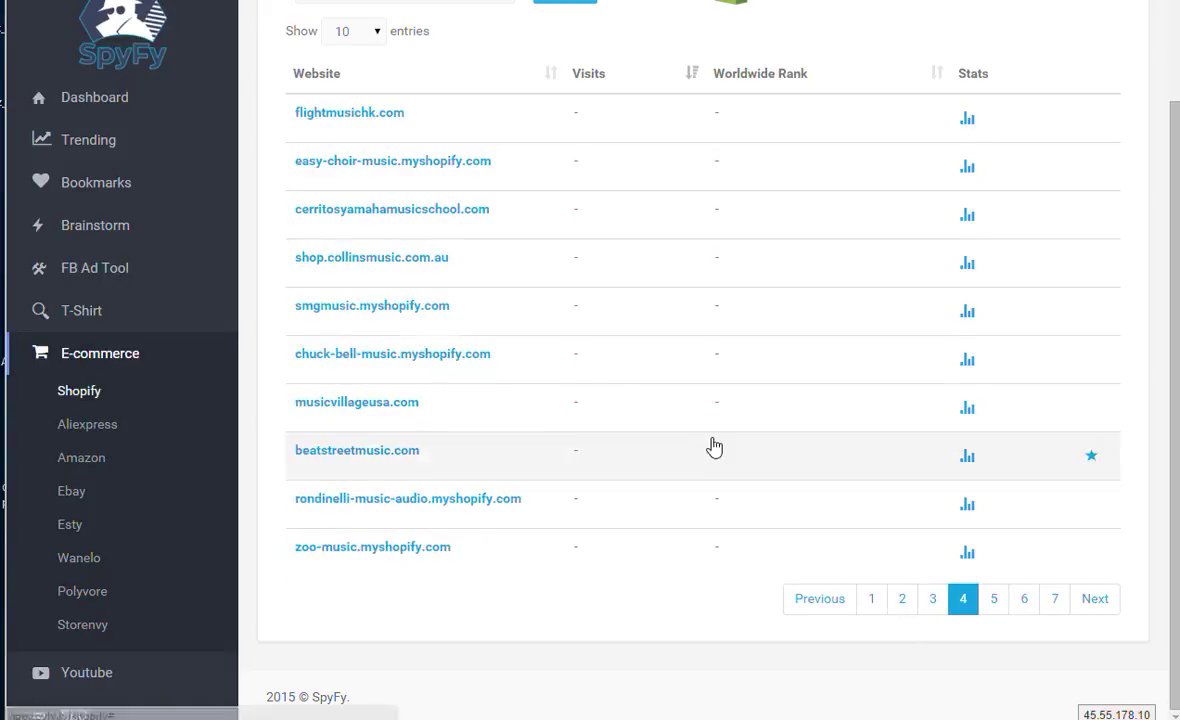
click(930, 609)
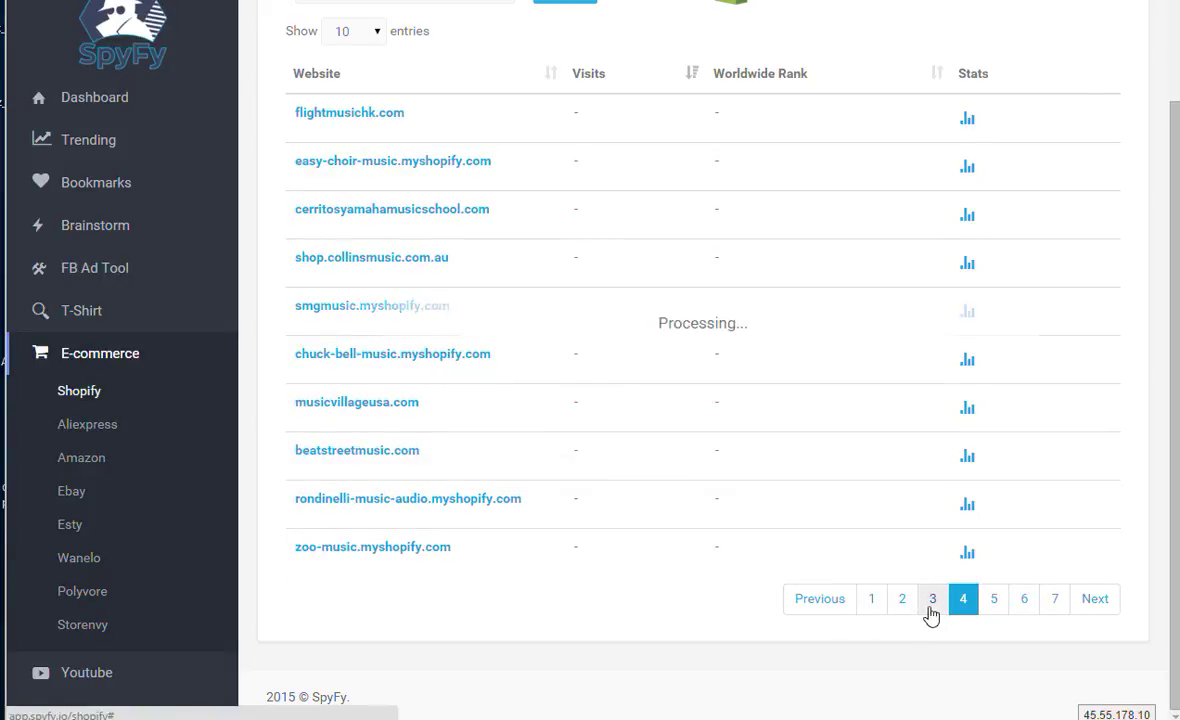
click(903, 602)
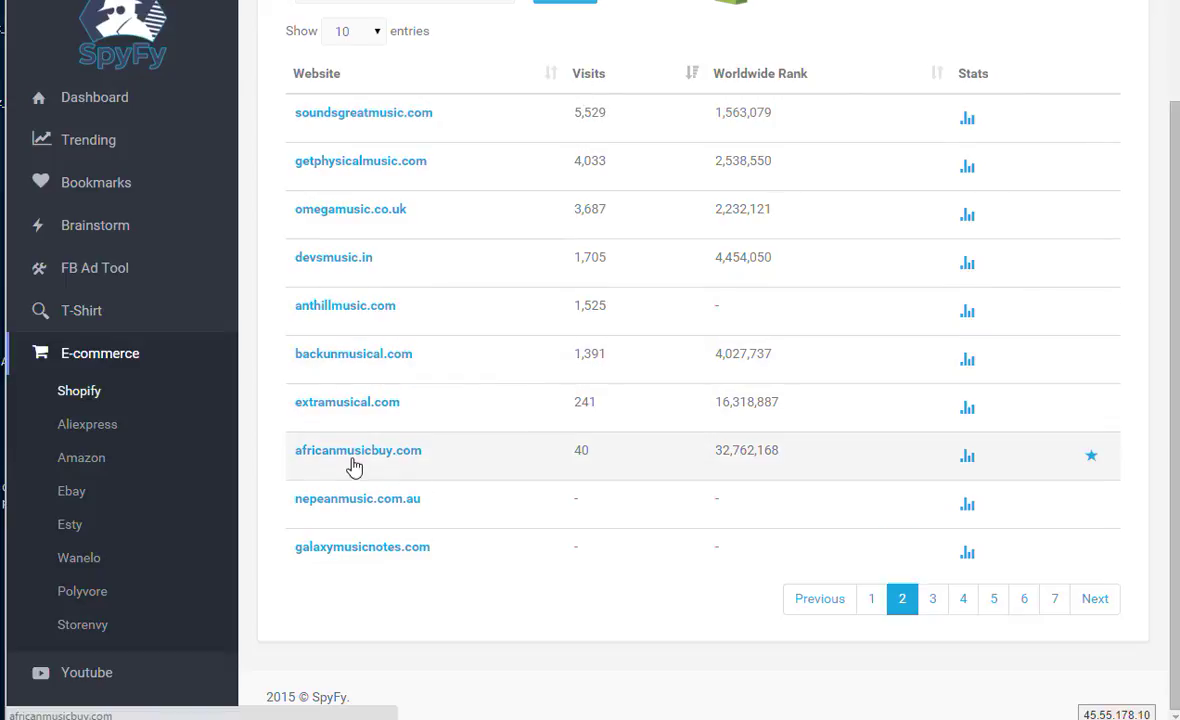
Step: Open africanmusicbuy.com from the results, look over its CD listings and categories, and close the site
click(353, 452)
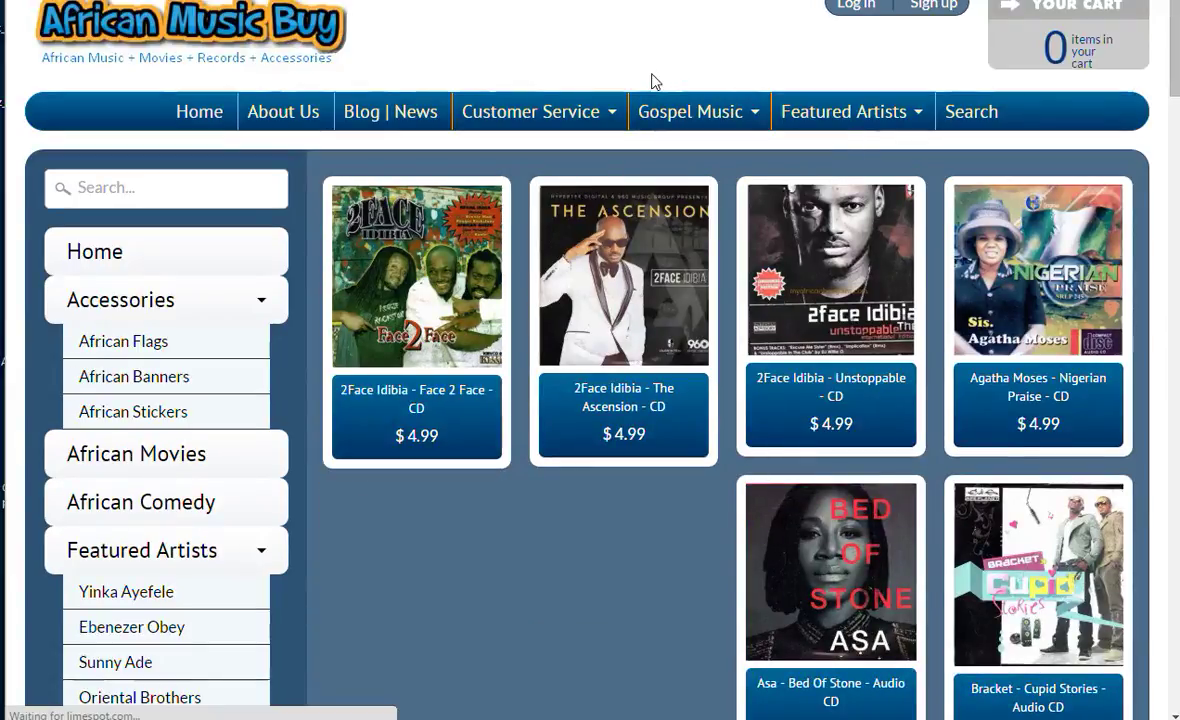
scroll(624, 211, down, 3)
scroll(585, 380, down, 9)
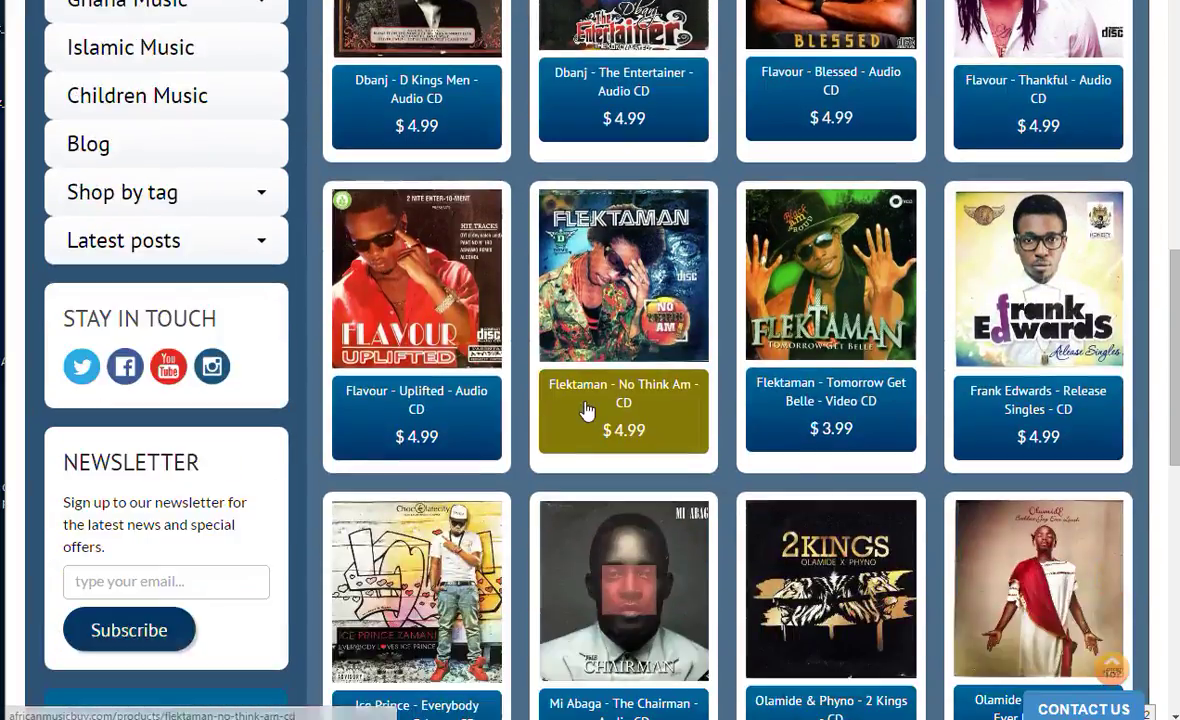
scroll(585, 440, down, 2)
scroll(570, 430, up, 14)
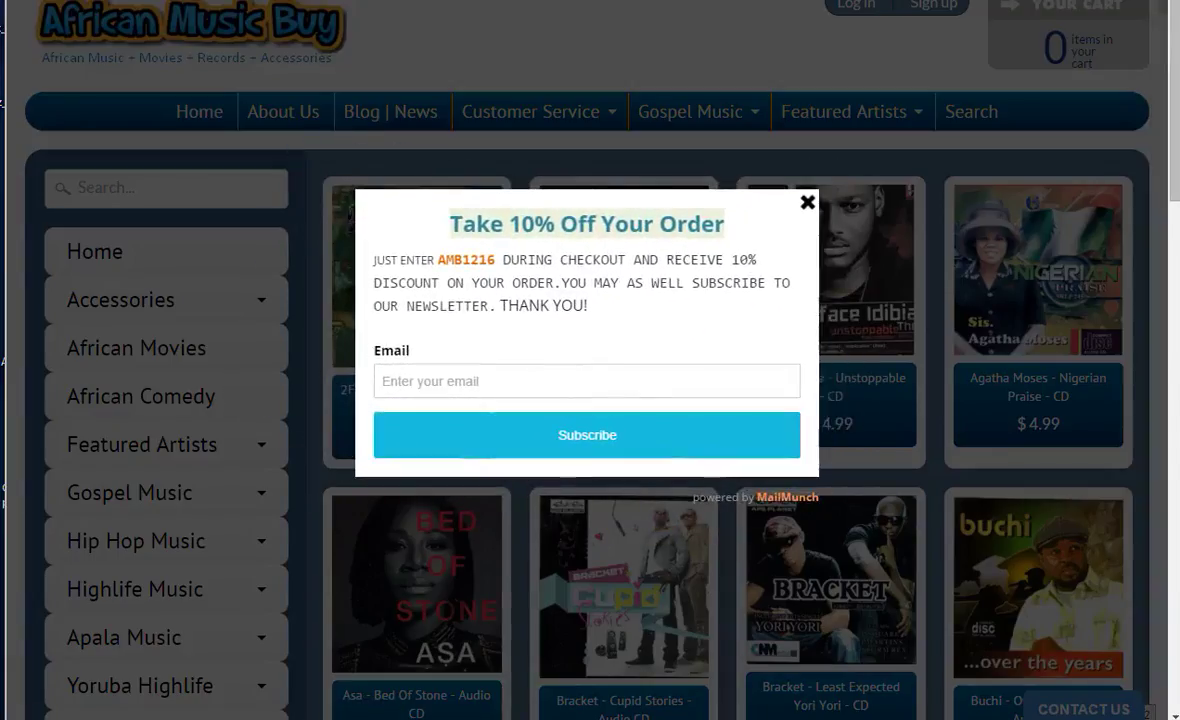
key(ctrl+w)
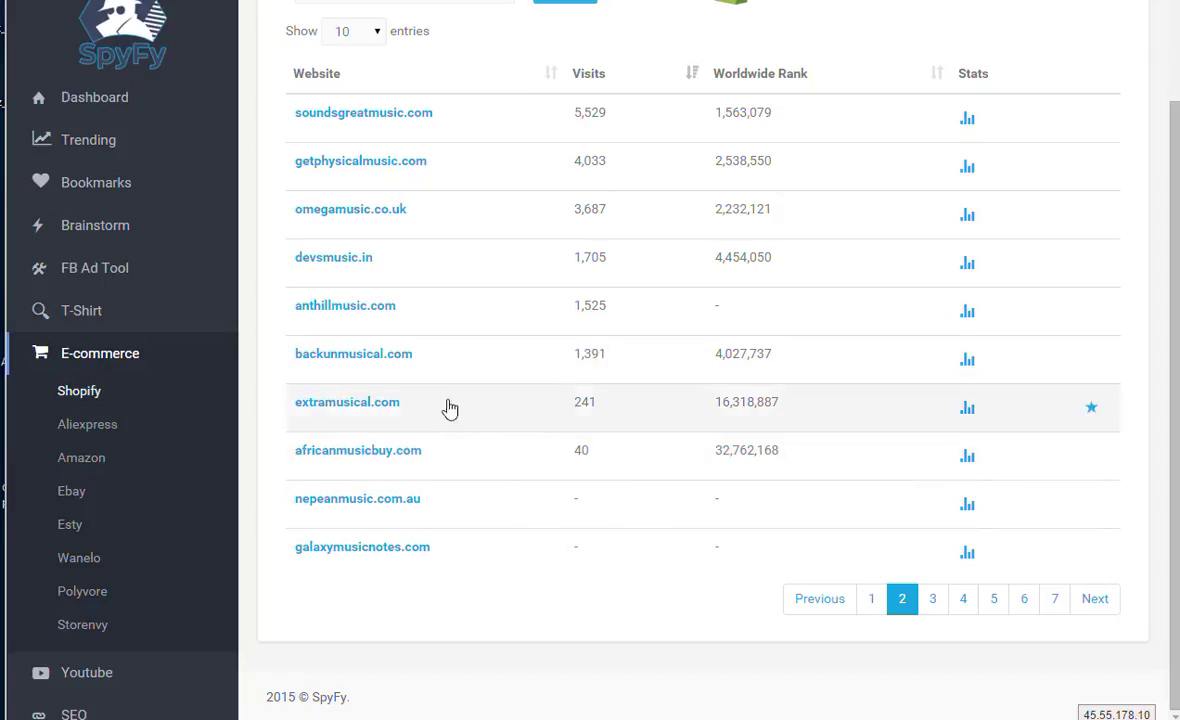
Step: Search the Shopify stores for "african music", and search again with only "african"
scroll(408, 240, up, 1)
scroll(401, 208, up, 1)
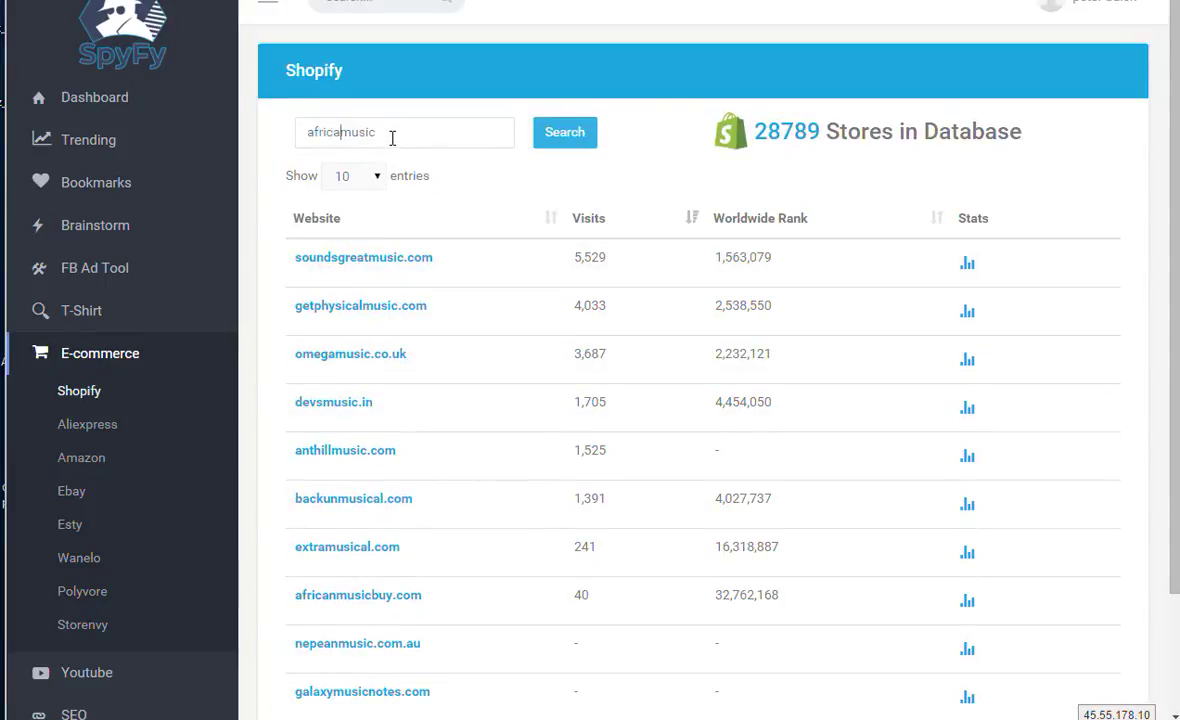
click(568, 140)
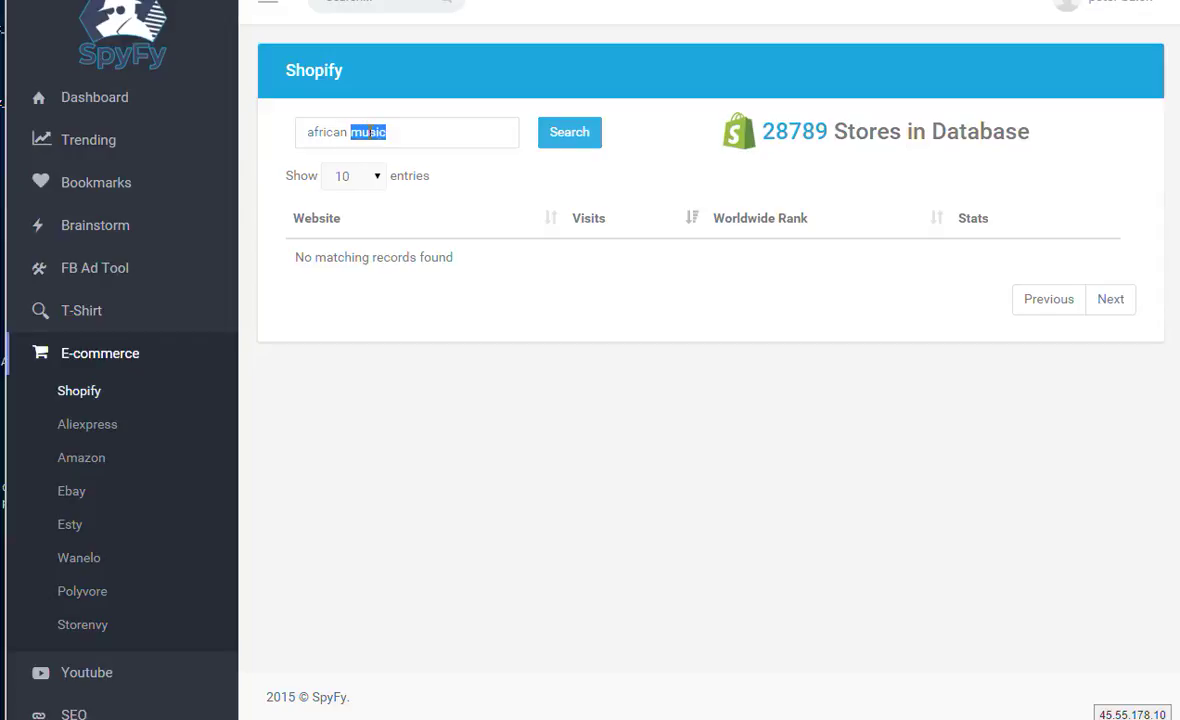
key(BackSpace)
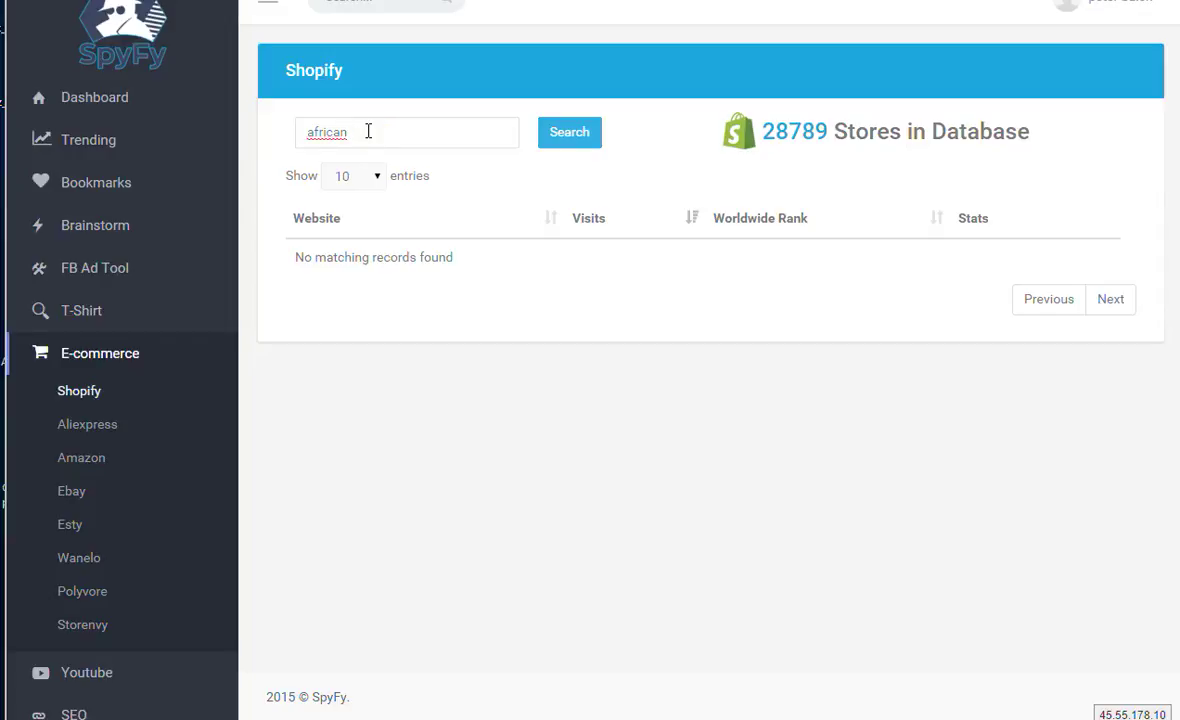
click(574, 132)
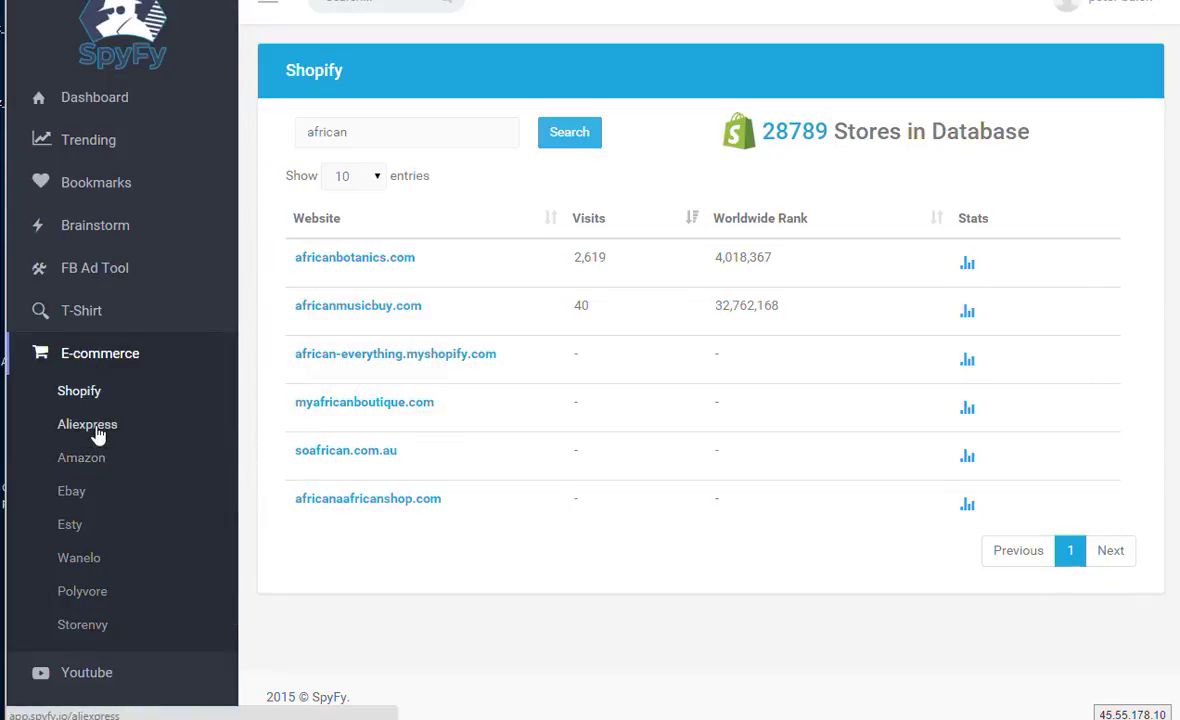
Step: Open the Storenvy research page and search all categories for "music"
click(85, 627)
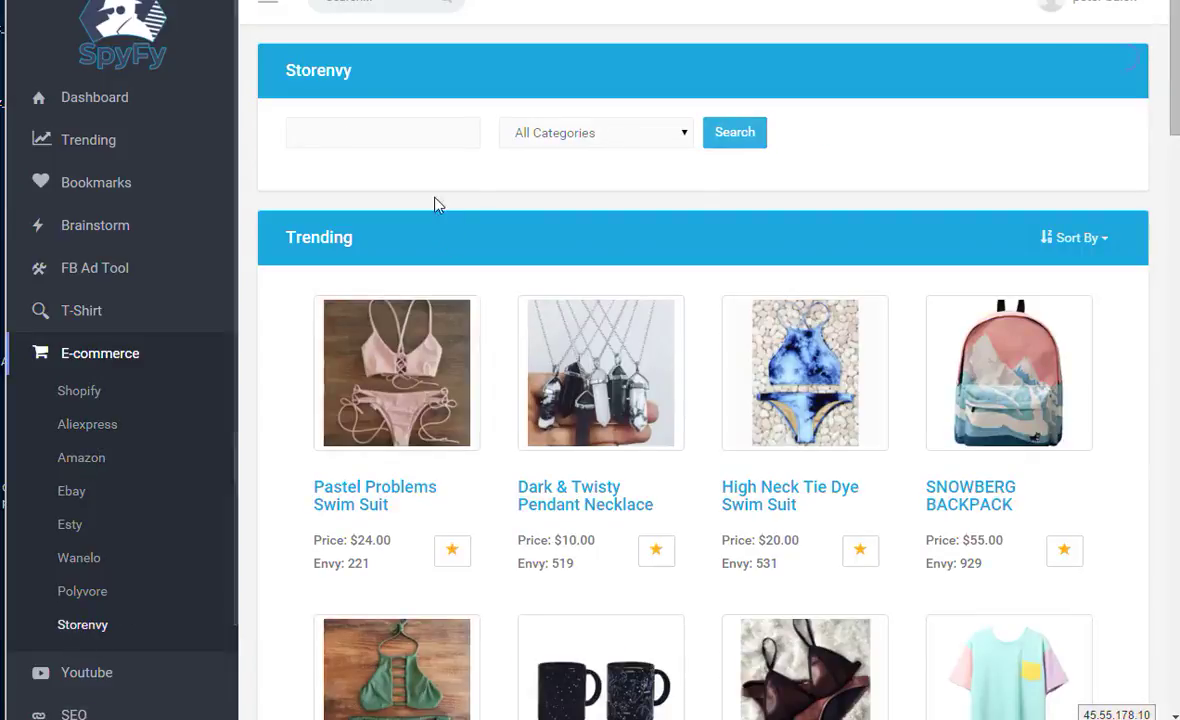
click(377, 135)
text(music)
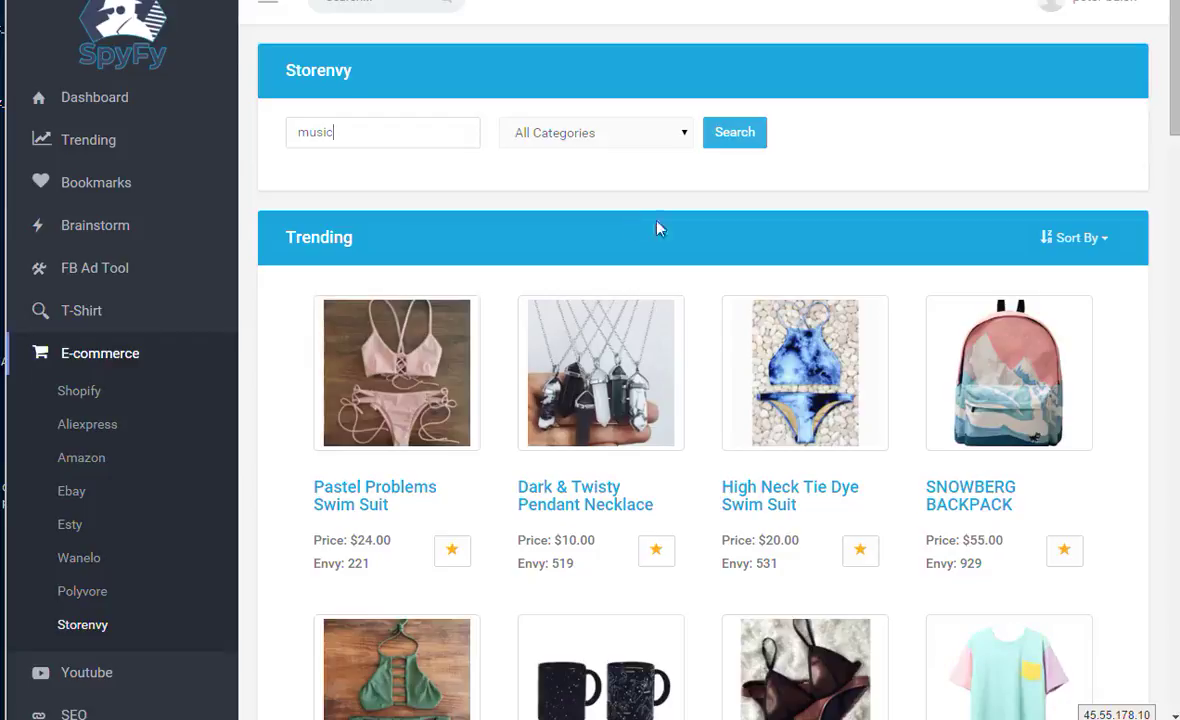
click(755, 137)
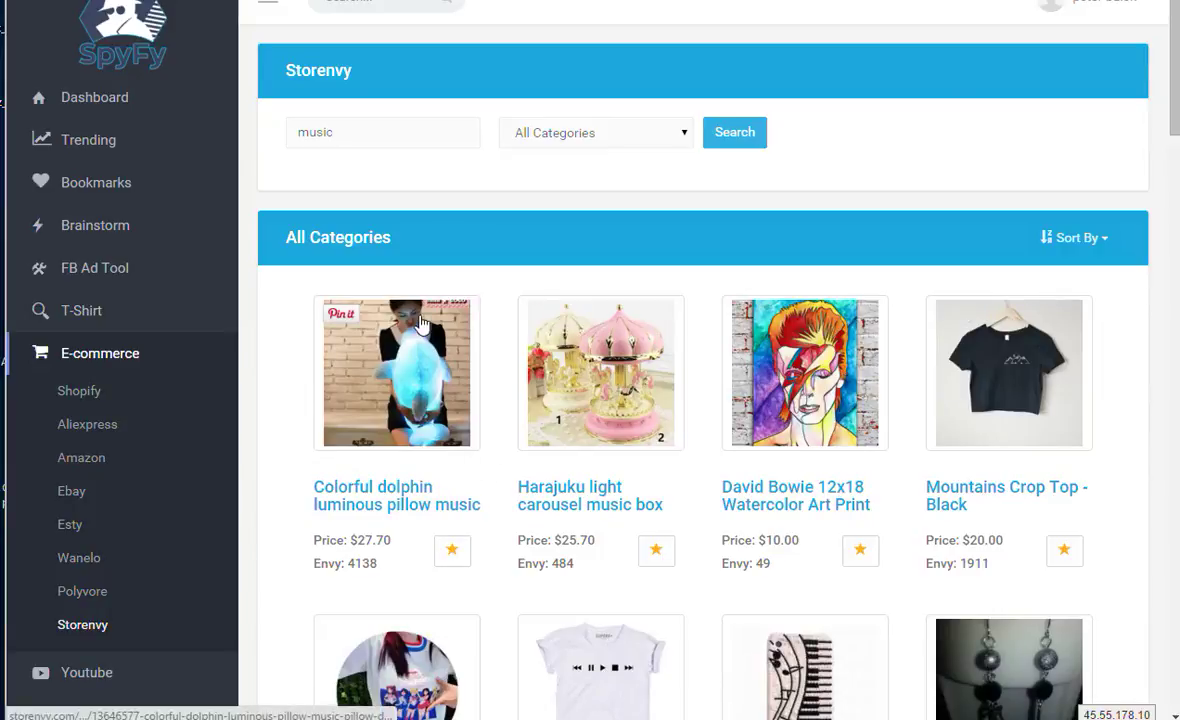
Step: Look through the Storenvy music products down to the end of the loaded results, comparing prices and Envy counts
scroll(380, 370, down, 2)
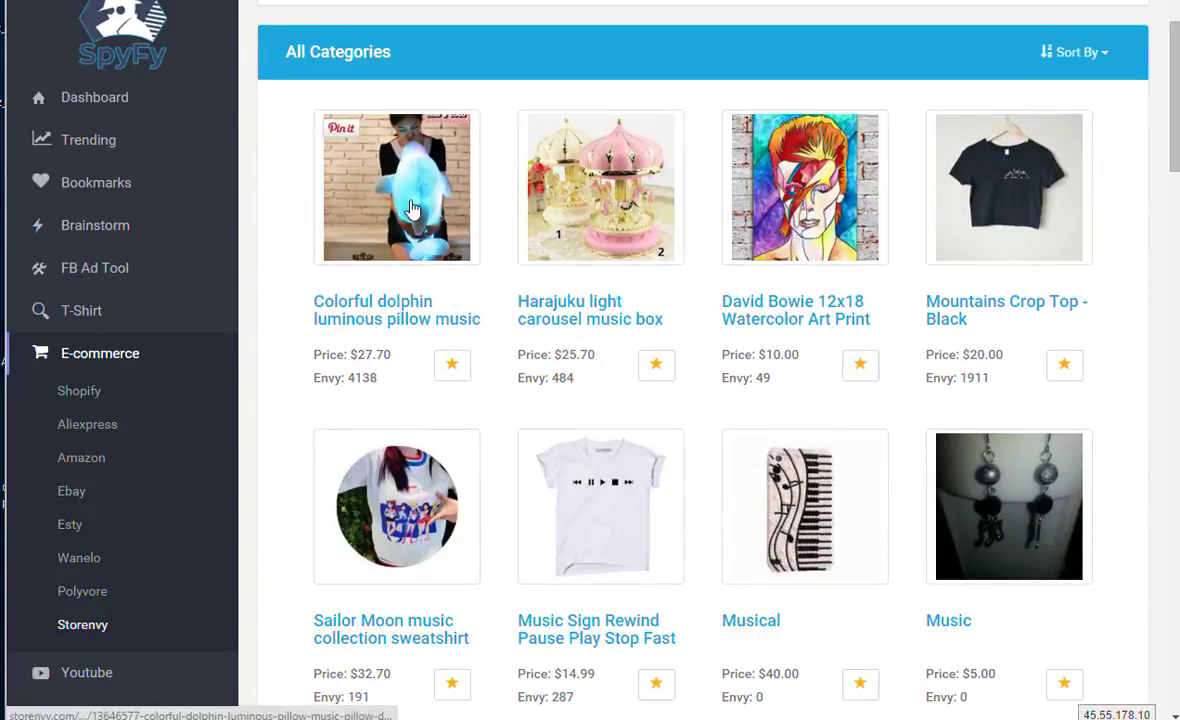
mouse_move(418, 207)
scroll(418, 207, up, 2)
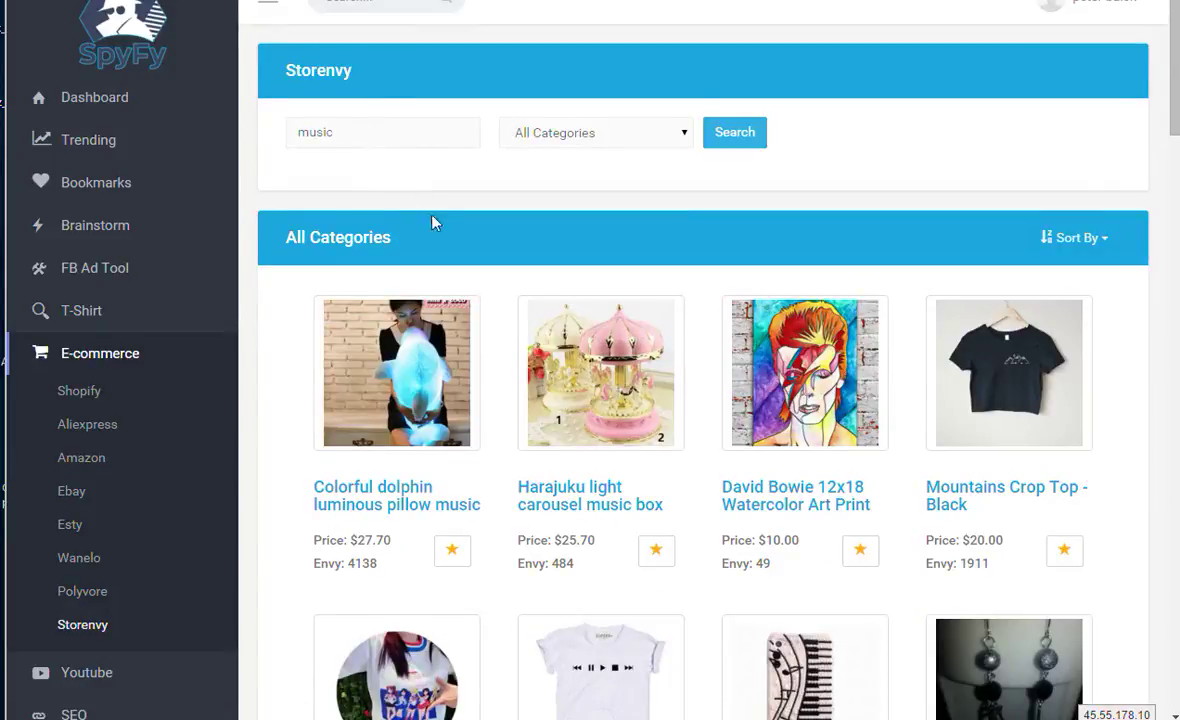
scroll(433, 222, down, 2)
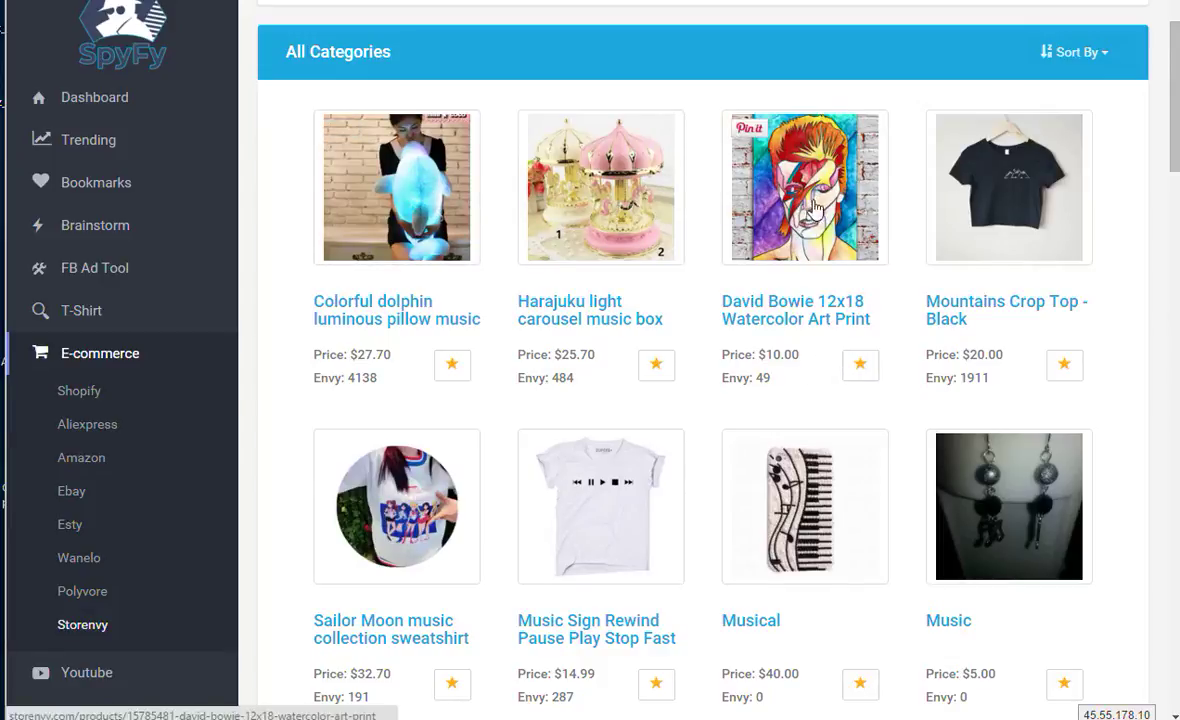
scroll(815, 215, down, 3)
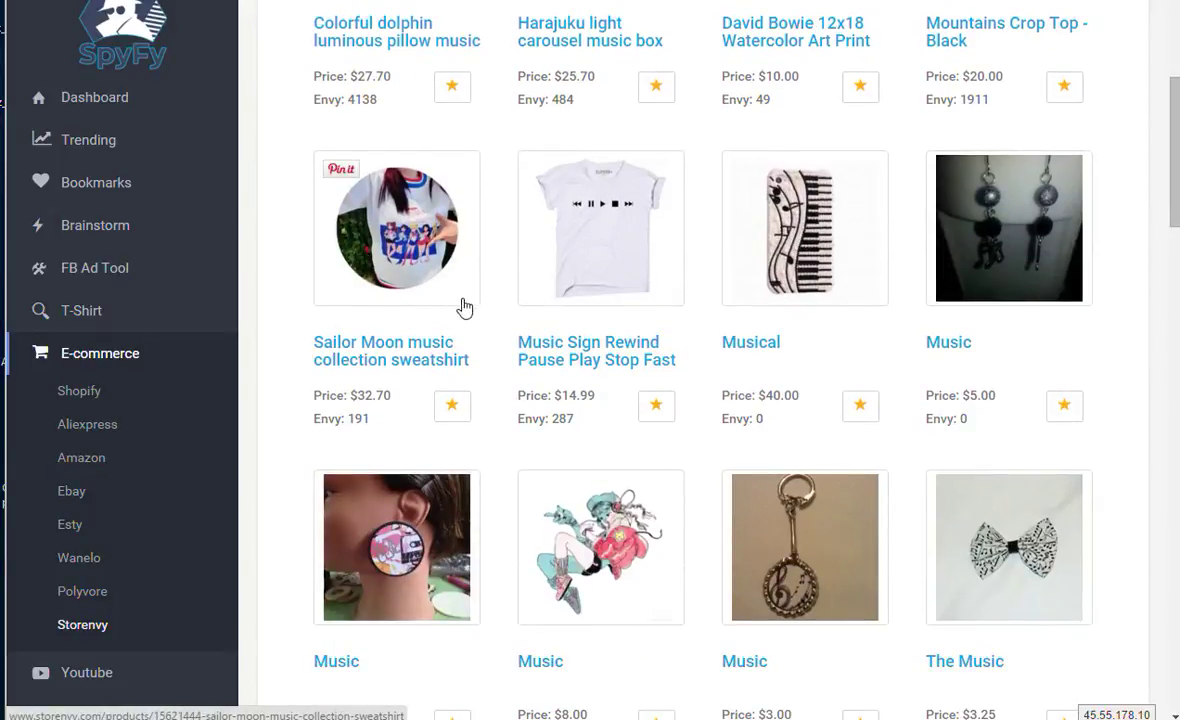
scroll(961, 375, down, 7)
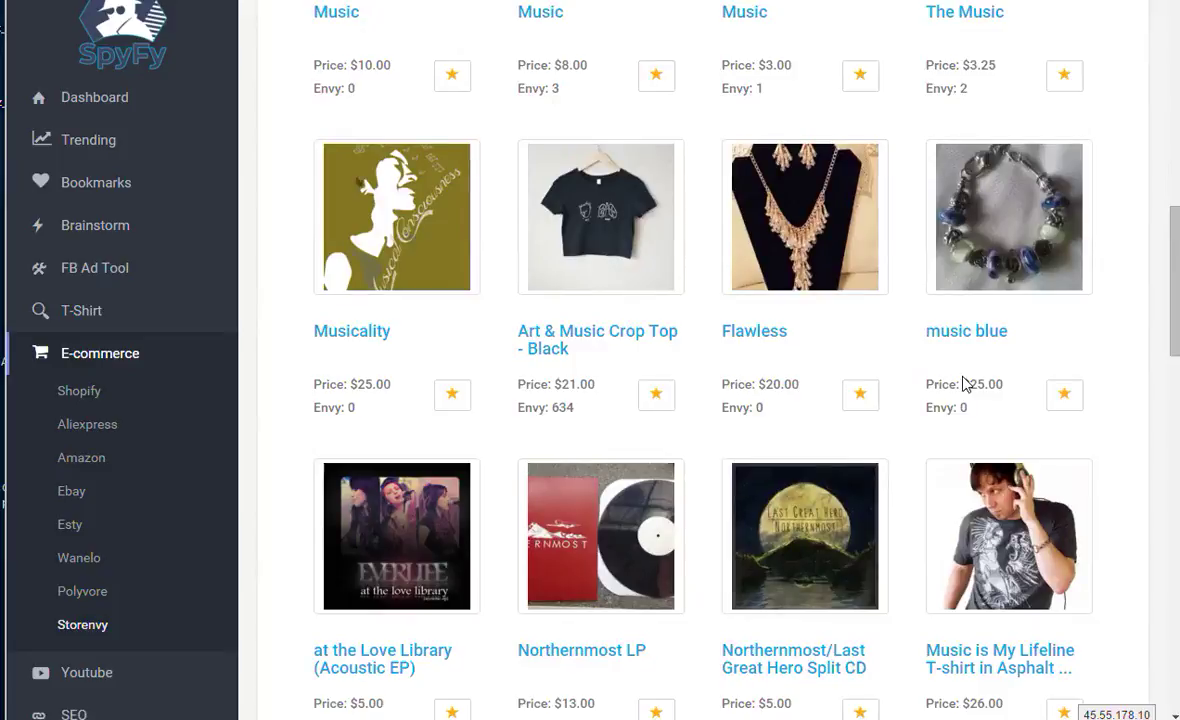
scroll(961, 387, down, 3)
scroll(915, 392, down, 1)
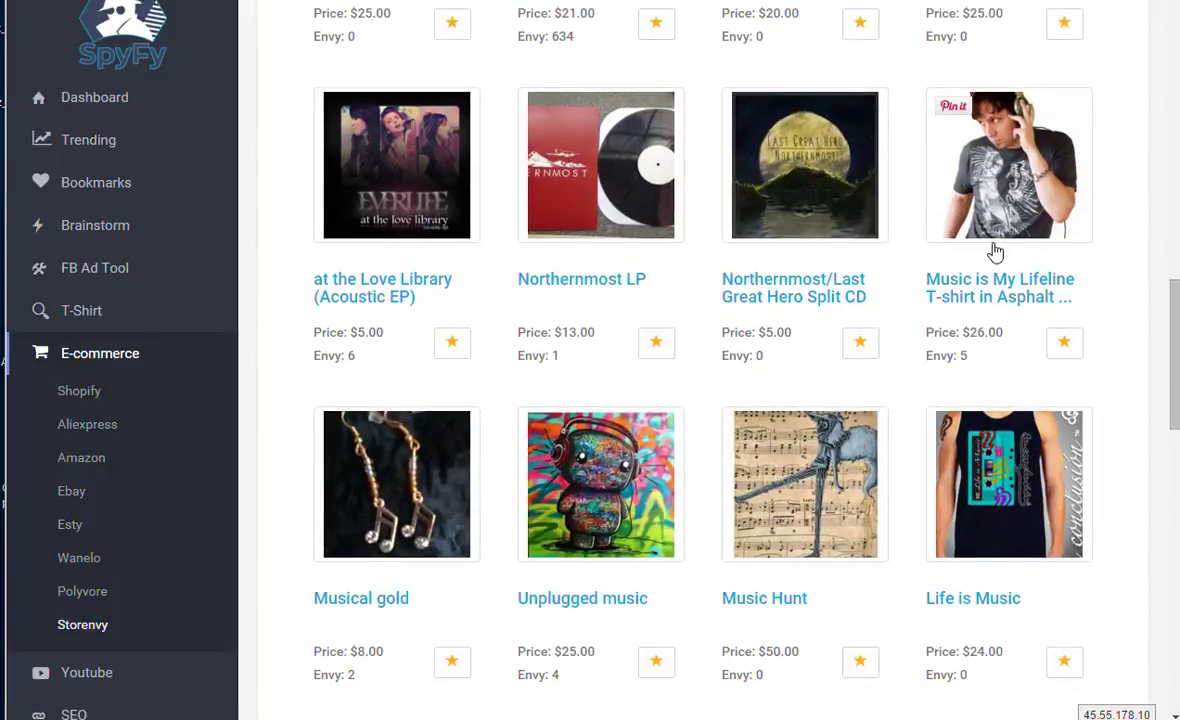
scroll(1005, 255, down, 2)
scroll(997, 300, down, 3)
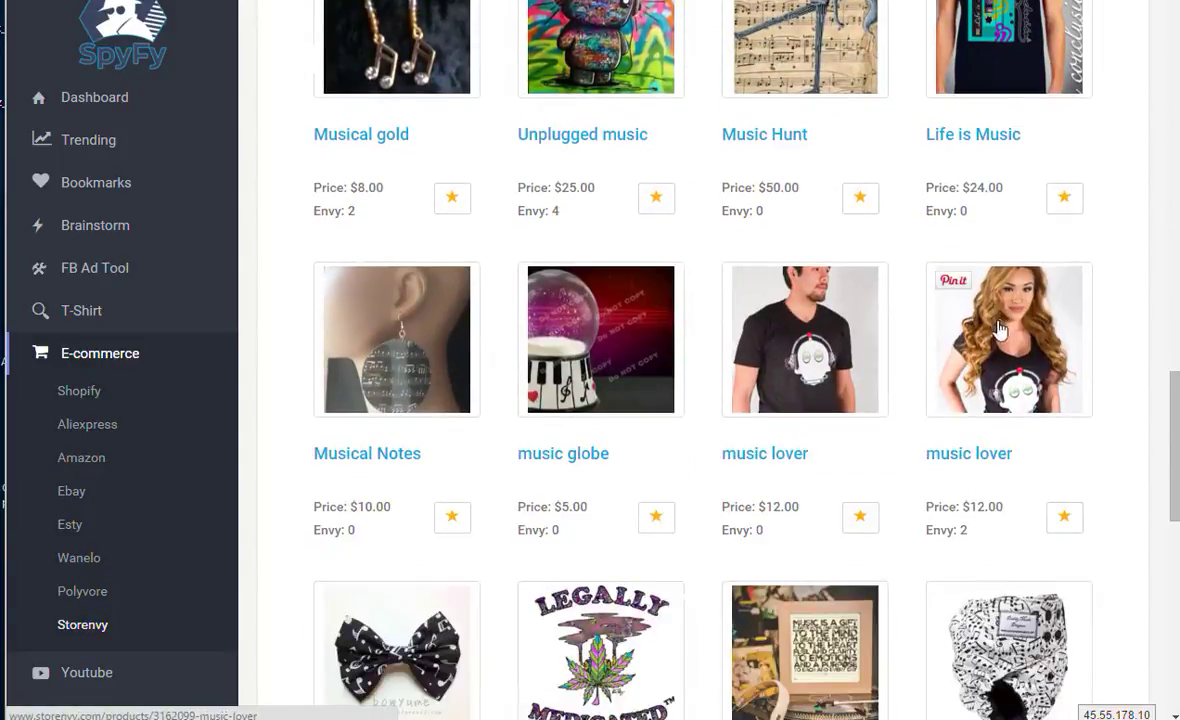
scroll(994, 343, down, 6)
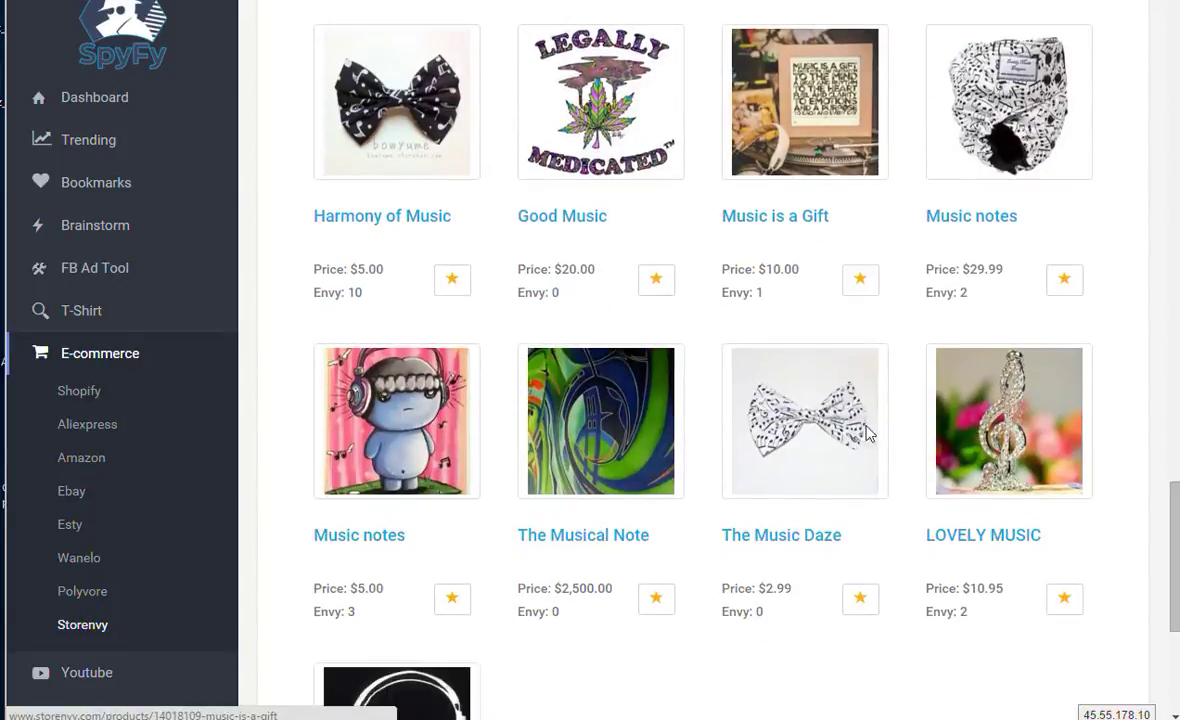
scroll(772, 437, down, 2)
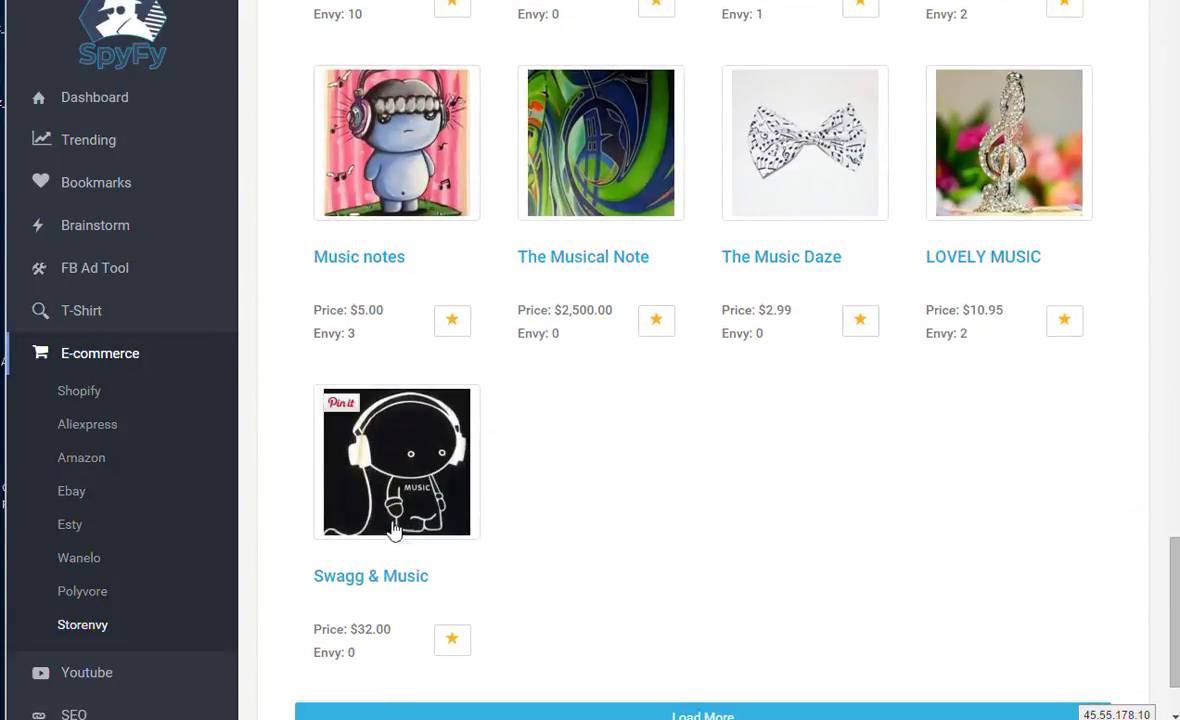
Step: Open the Swagg & Music product on Storenvy, look over its photo, details and seller information, and close the page
click(382, 433)
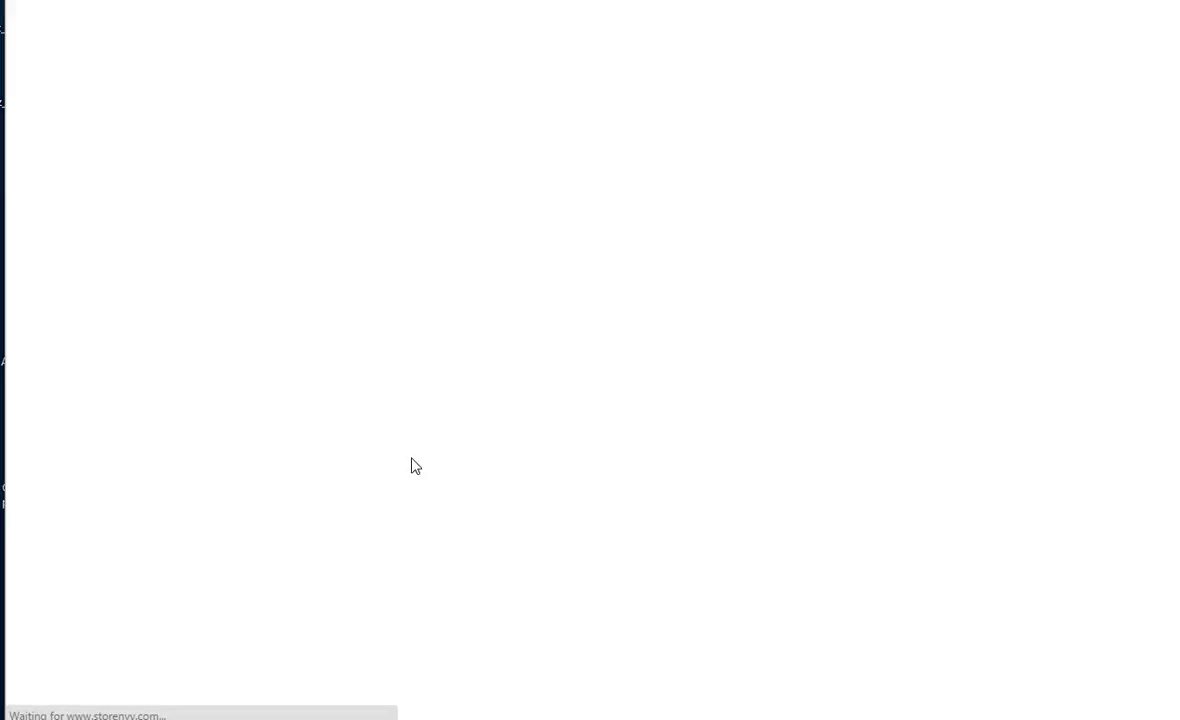
scroll(716, 435, down, 4)
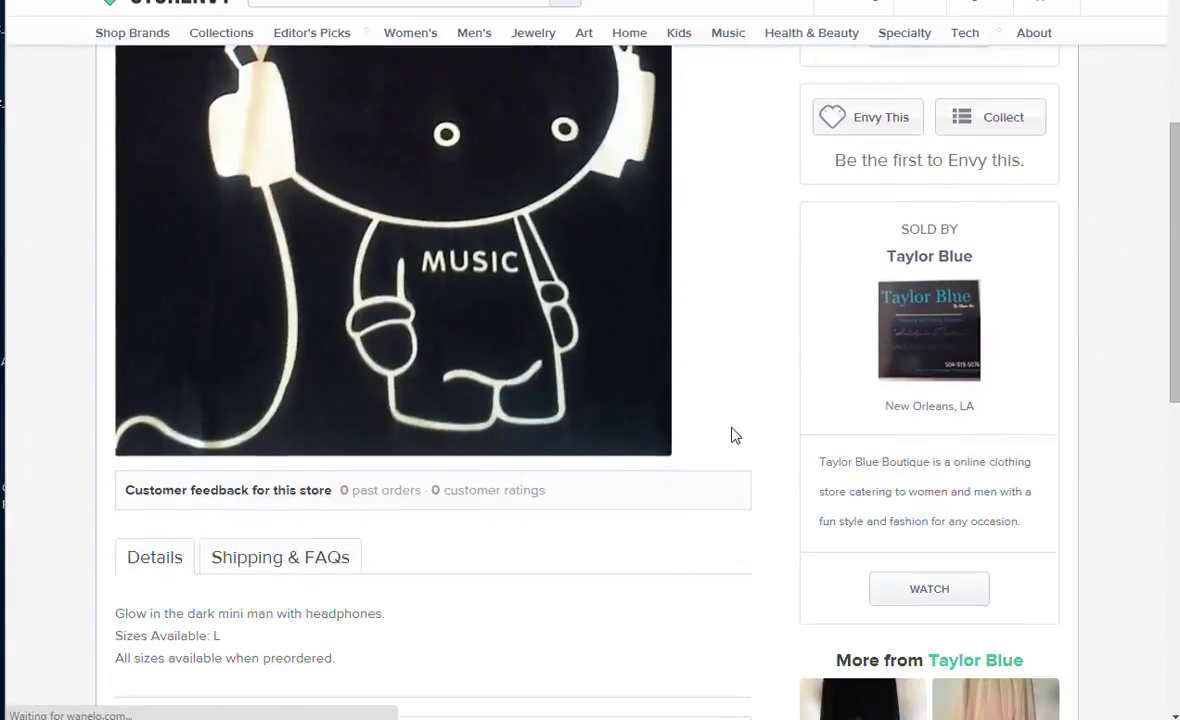
scroll(727, 429, down, 2)
scroll(716, 429, up, 10)
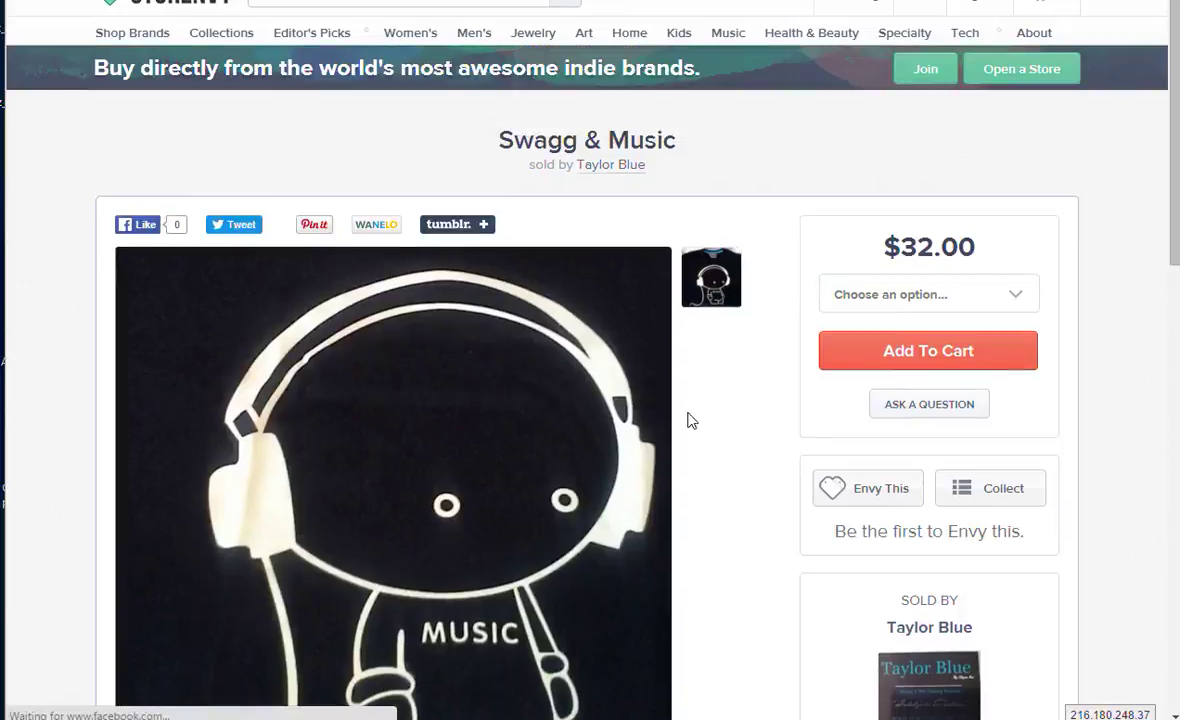
mouse_move(472, 38)
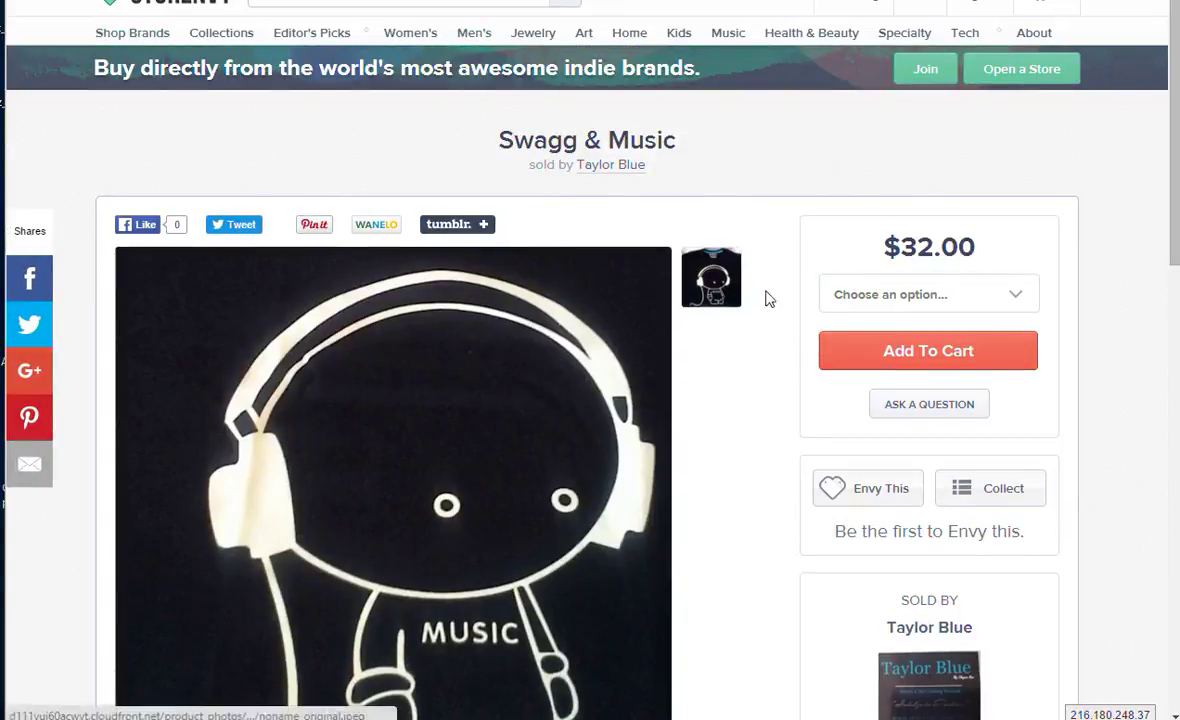
scroll(725, 425, down, 2)
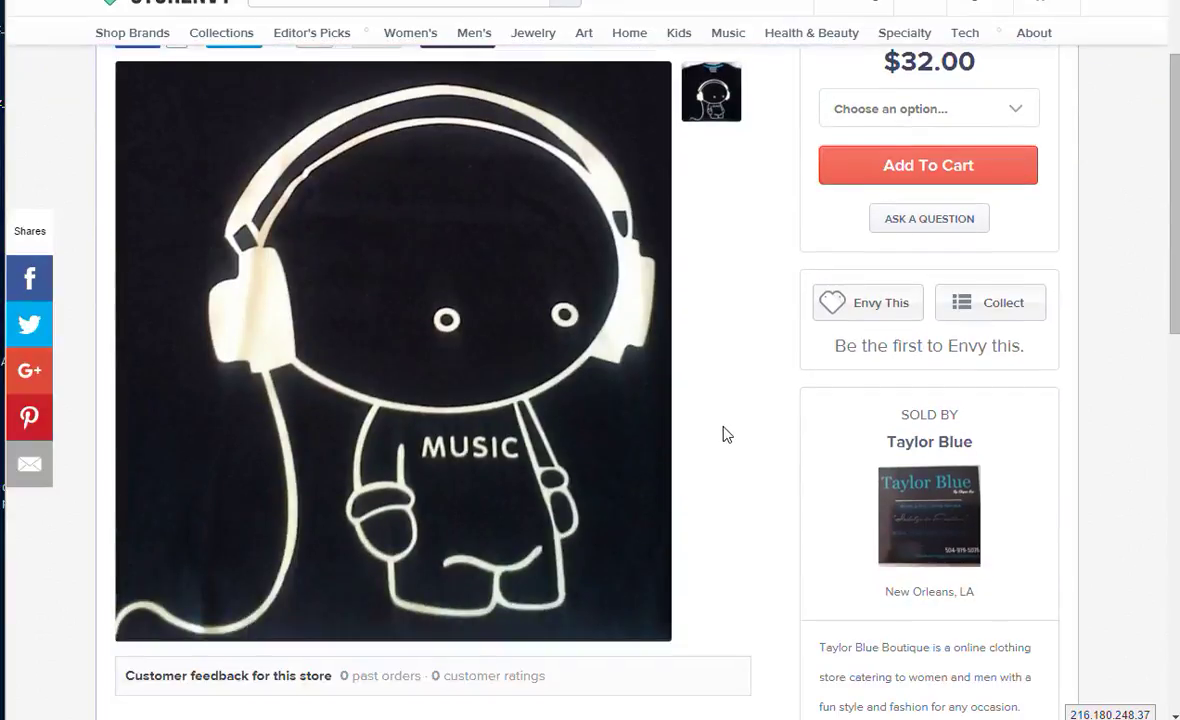
scroll(726, 434, up, 2)
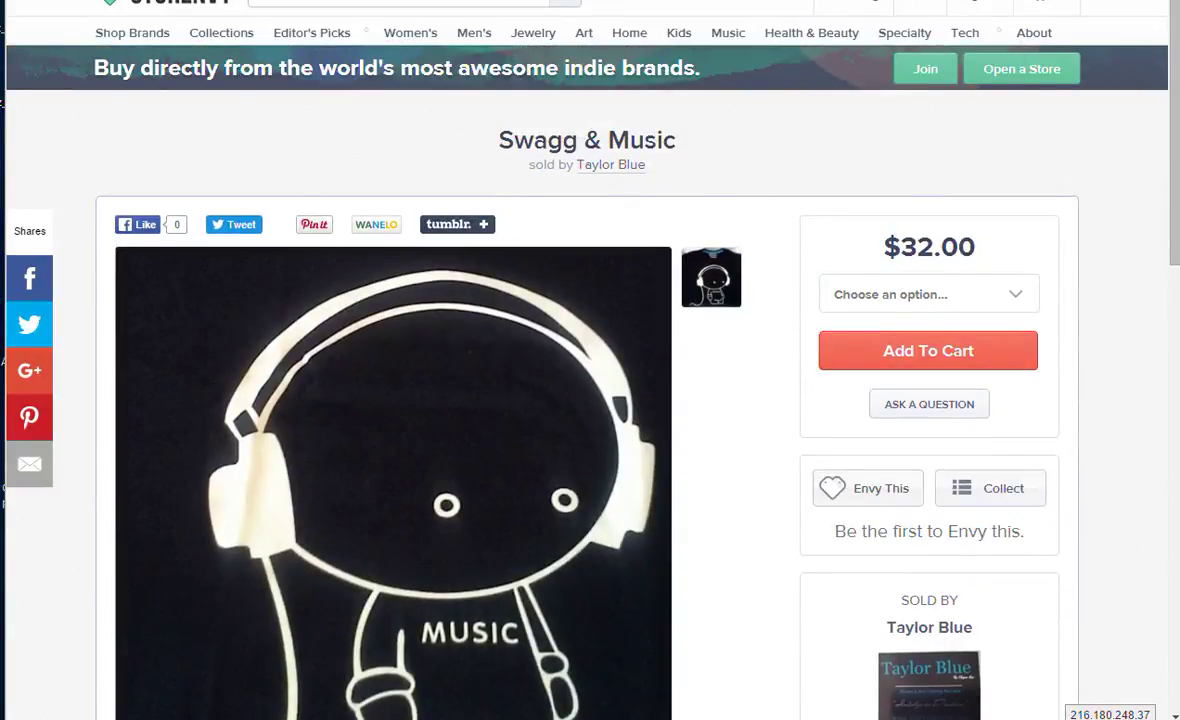
key(ctrl+w)
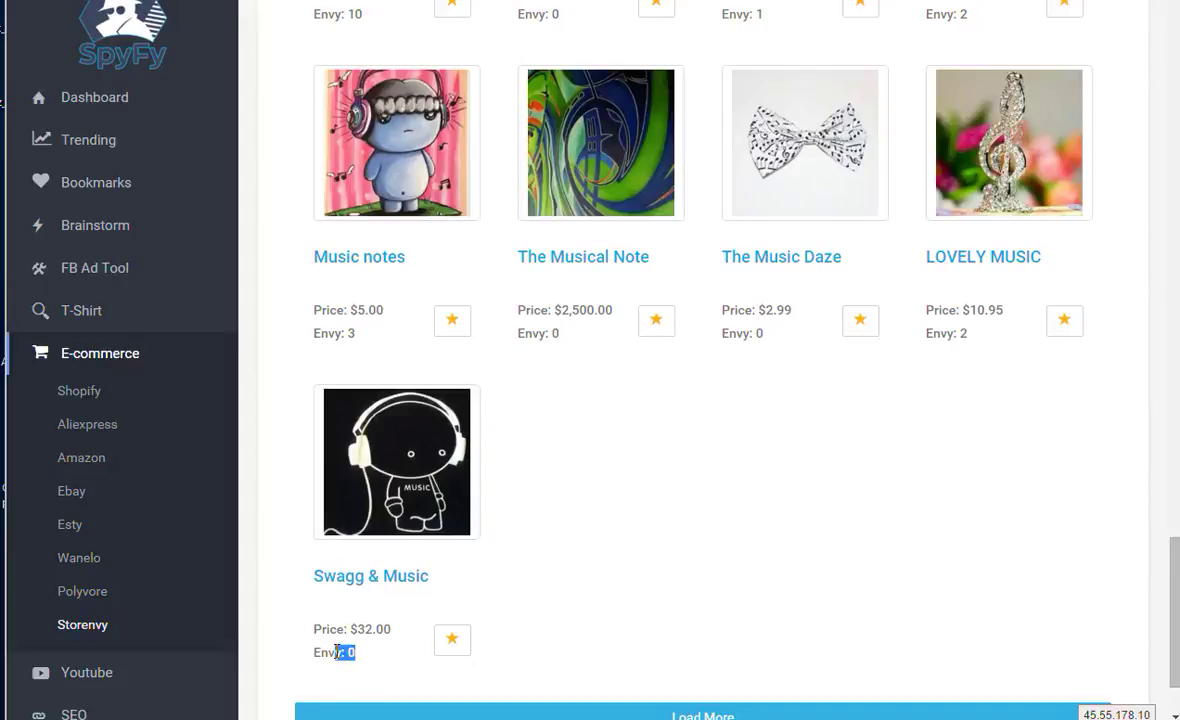
Step: Review the Envy counts of the music products from the end of the results back to the first row
scroll(661, 435, up, 4)
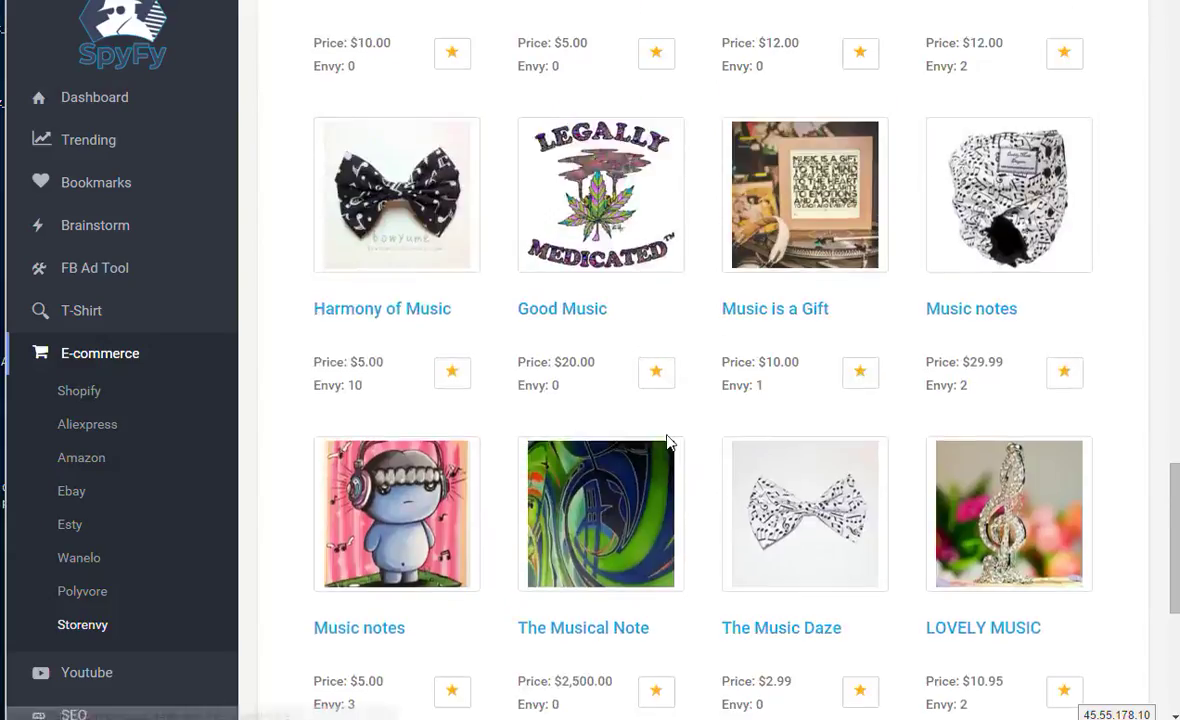
scroll(735, 440, up, 3)
scroll(910, 365, up, 5)
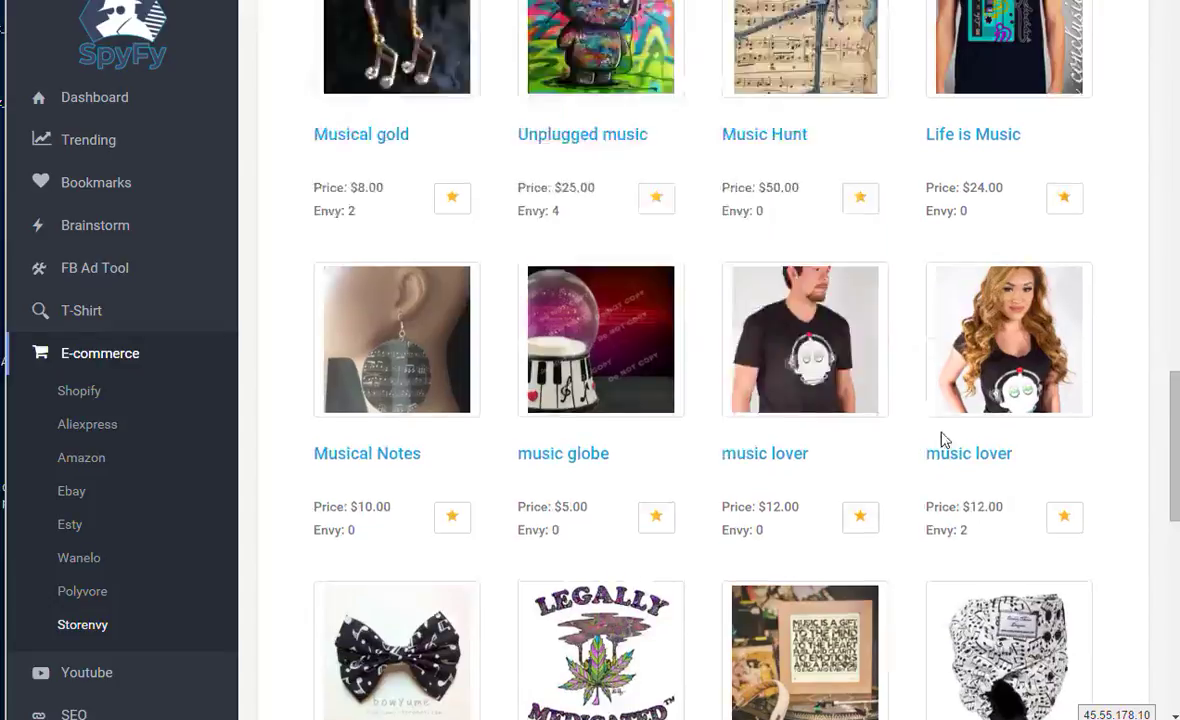
scroll(660, 455, up, 3)
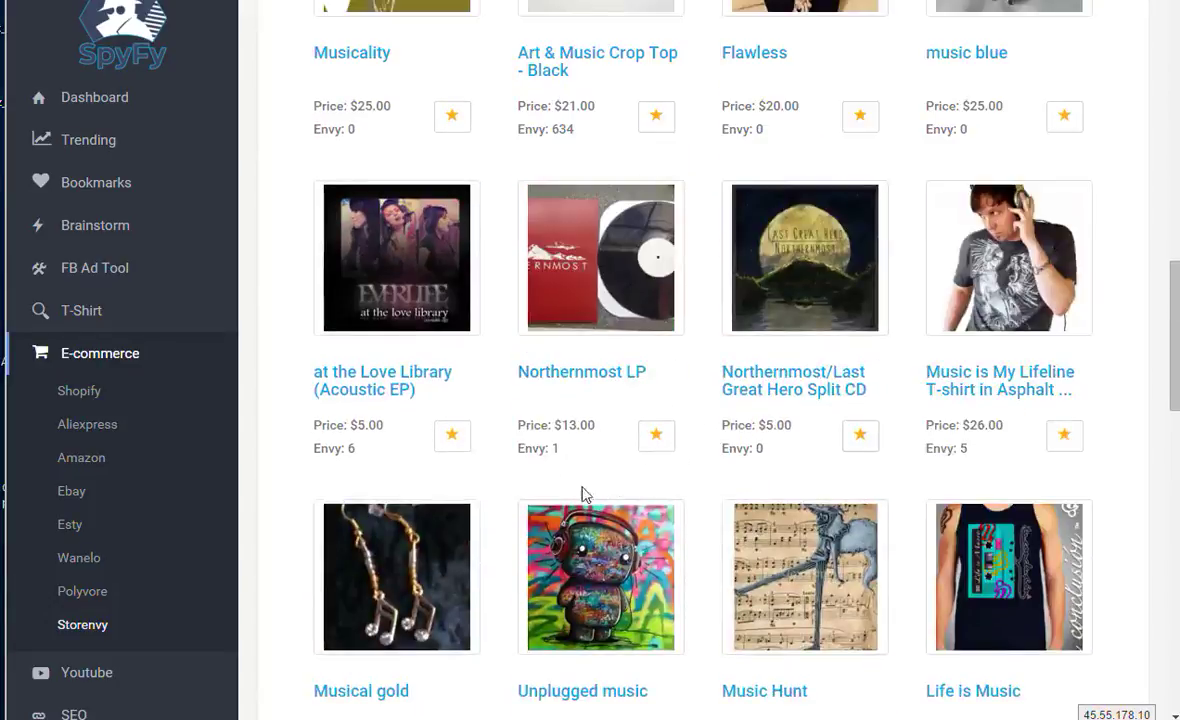
scroll(560, 440, up, 2)
scroll(1000, 470, up, 2)
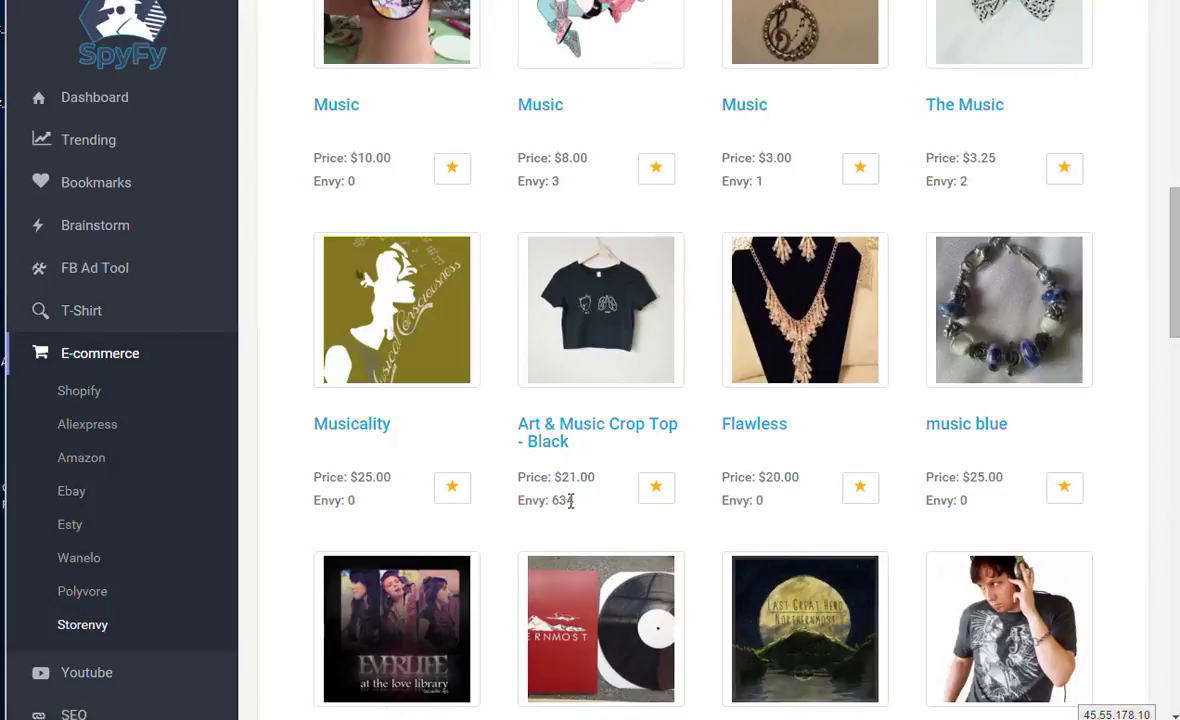
scroll(520, 385, up, 2)
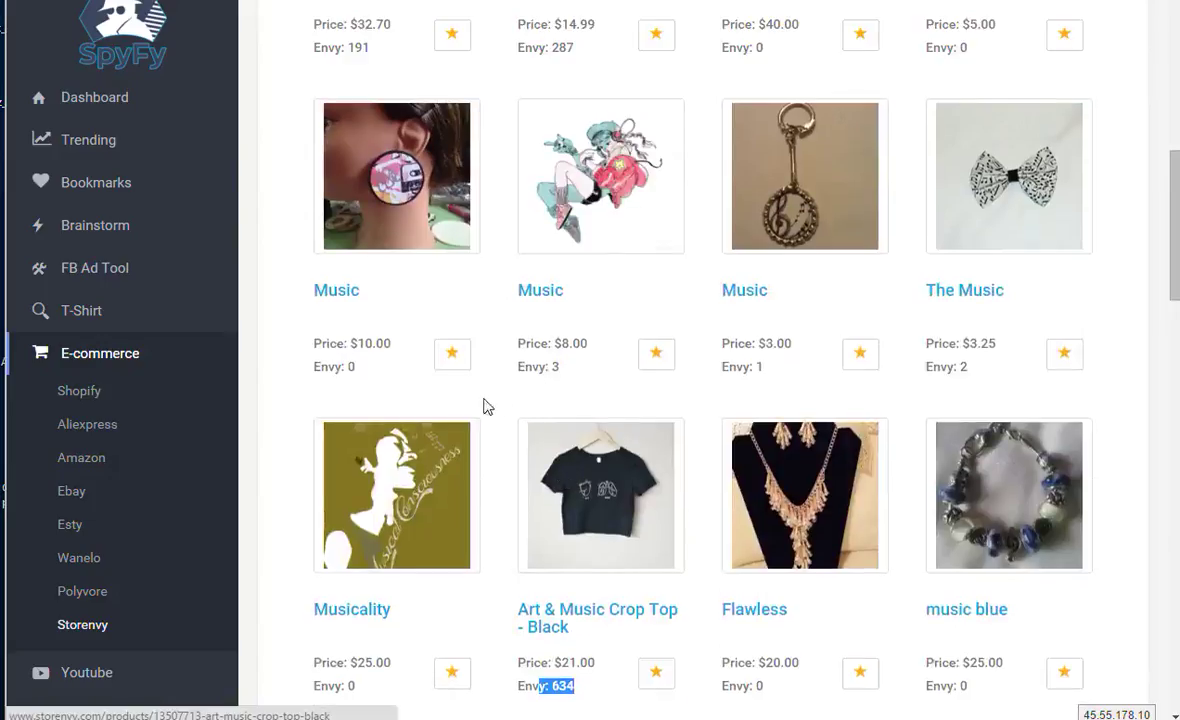
scroll(980, 345, up, 3)
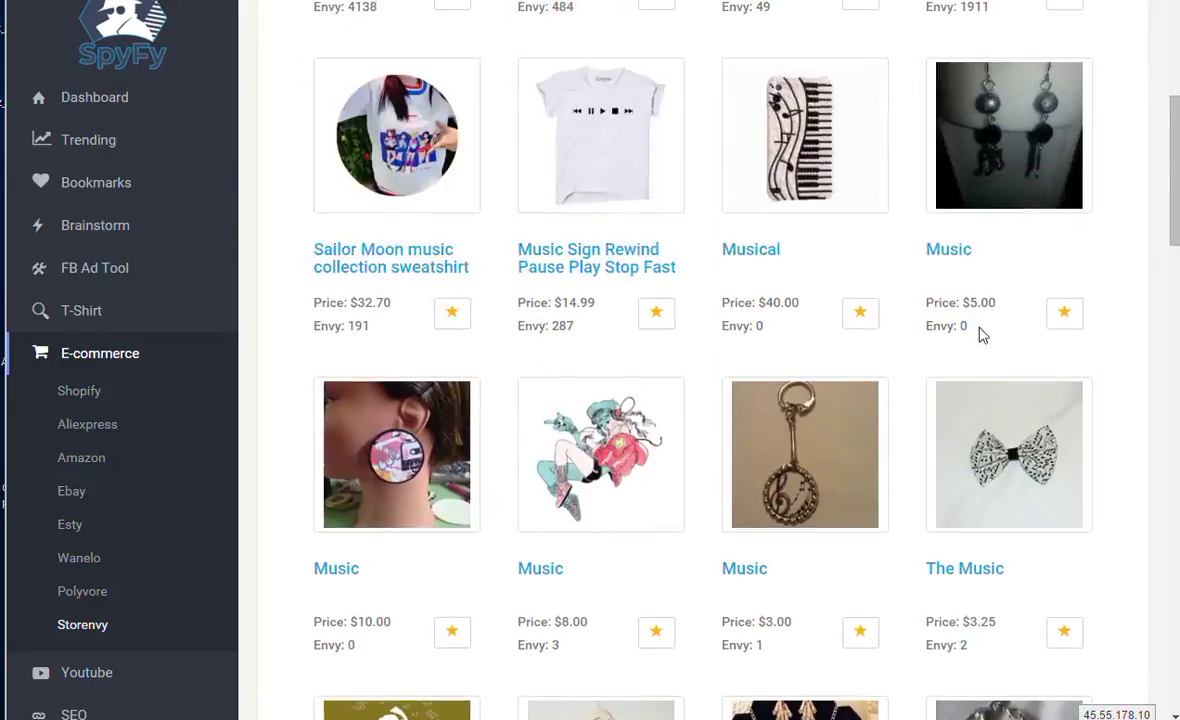
scroll(485, 250, up, 2)
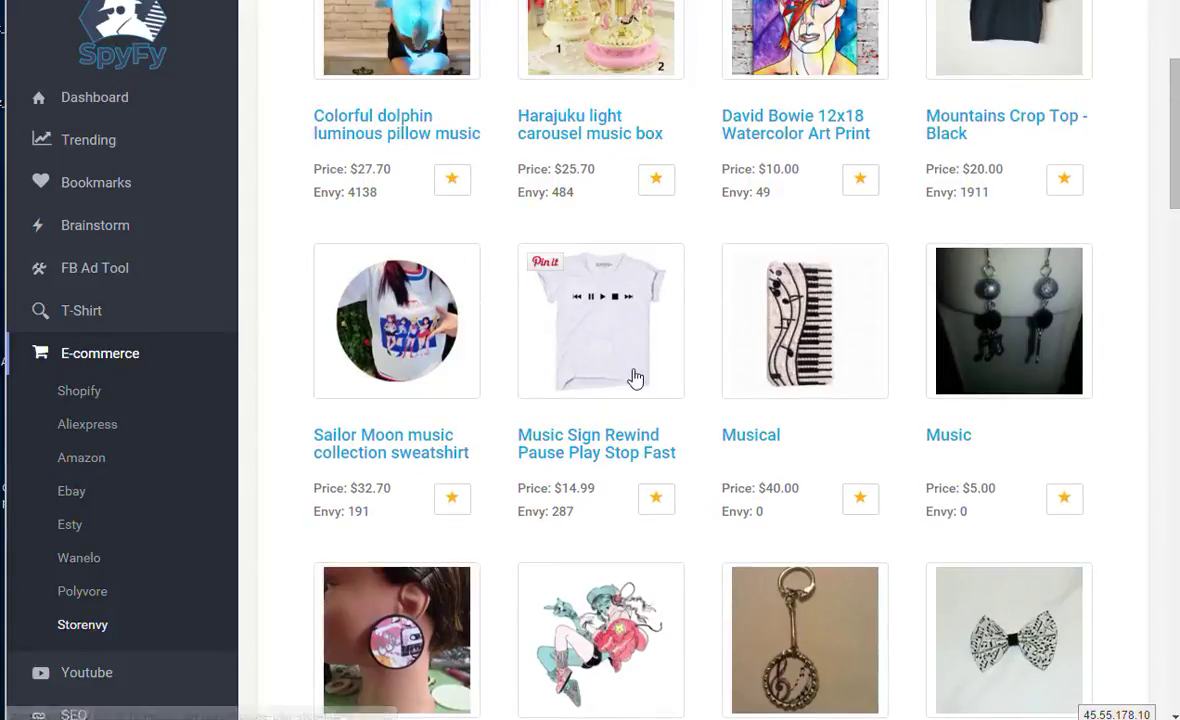
scroll(485, 303, up, 2)
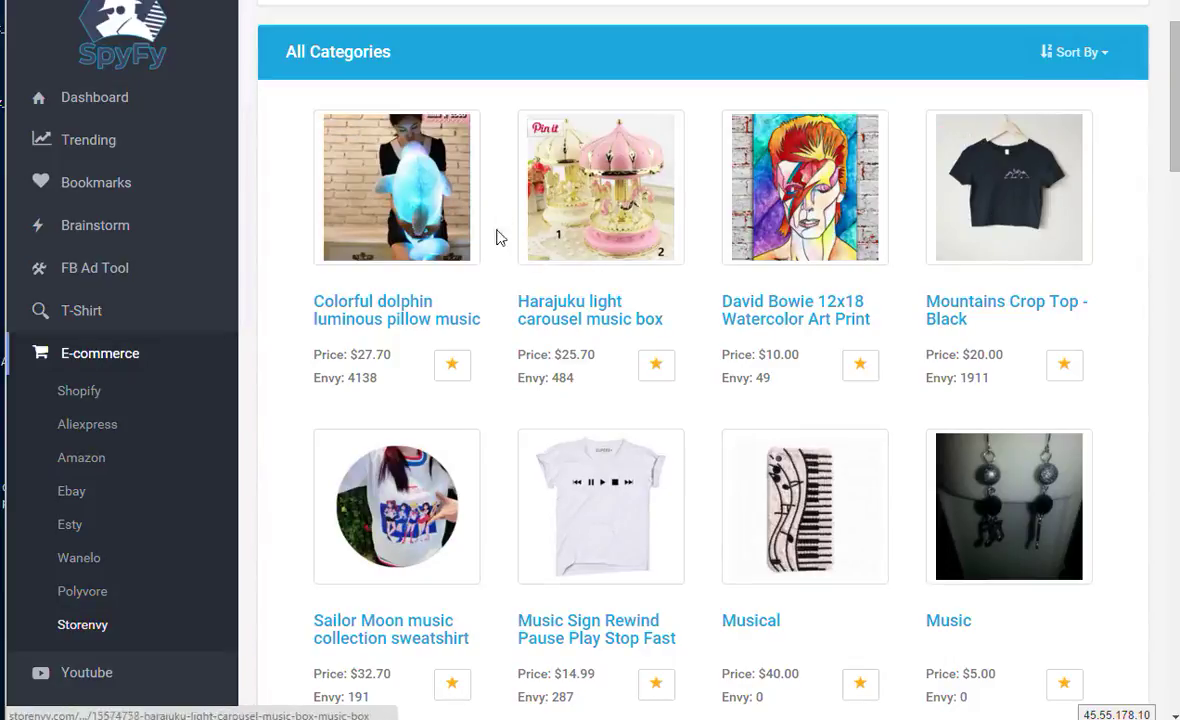
Step: Open the Colorful dolphin luminous pillow listing, check its feedback and an enlarged product photo, and close the page
click(388, 205)
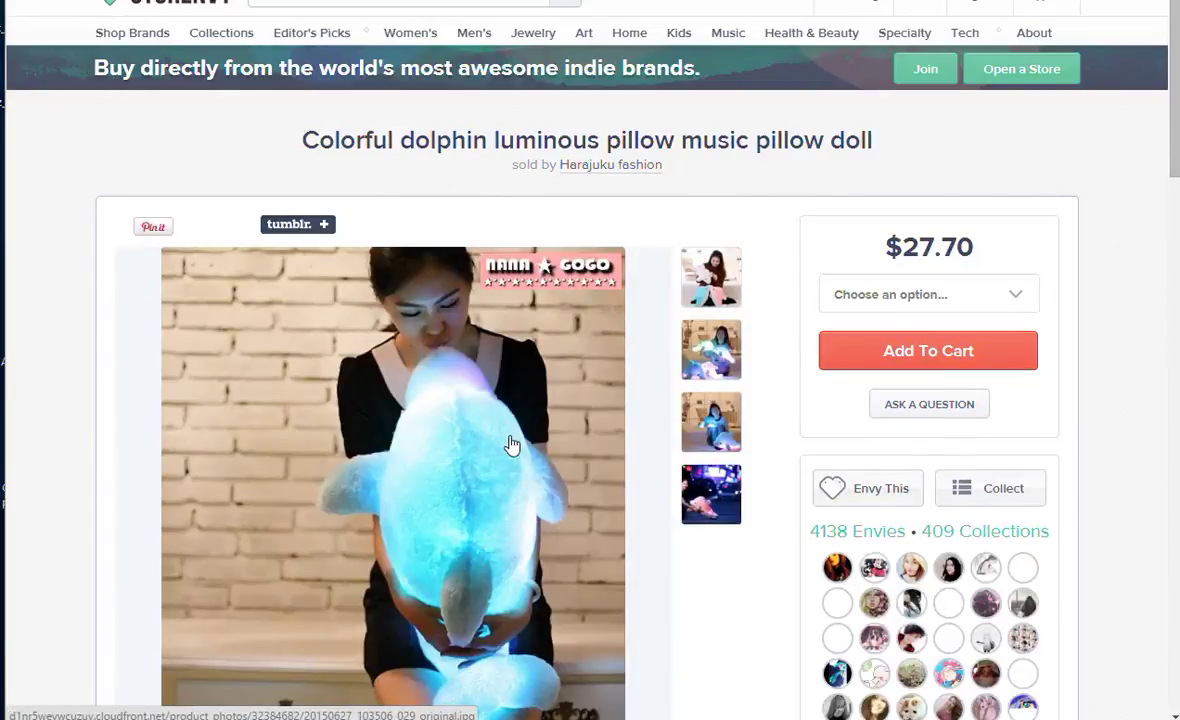
scroll(510, 445, down, 1)
scroll(510, 442, down, 1)
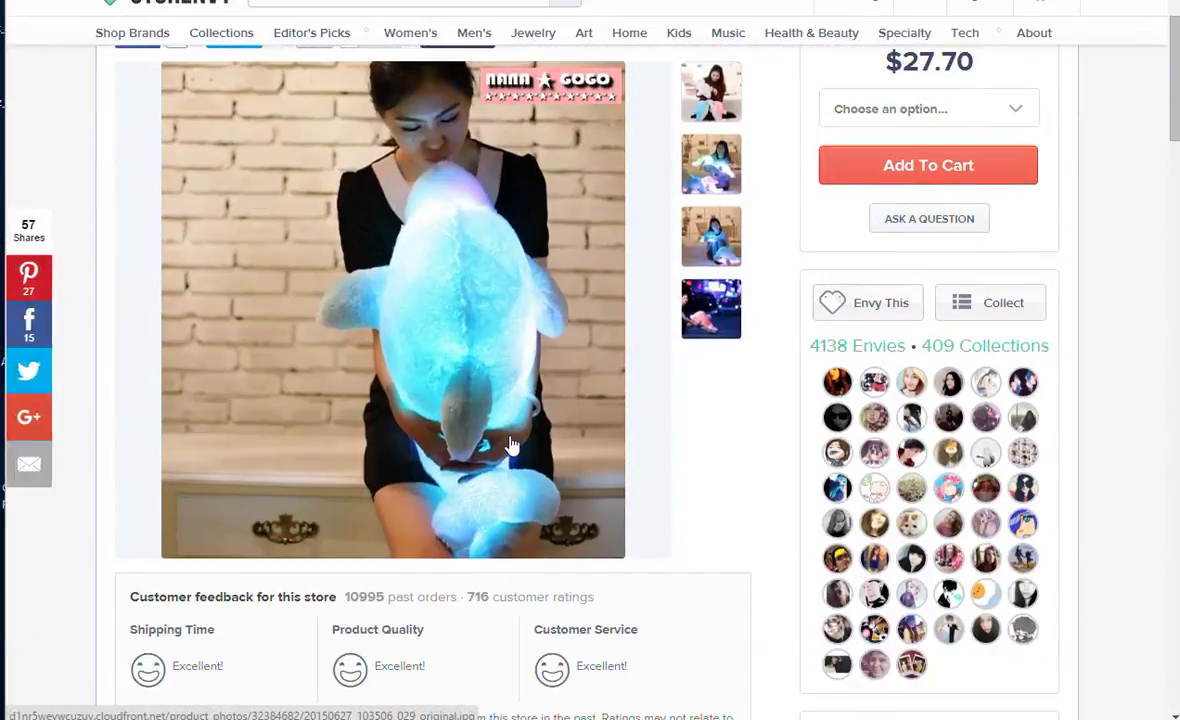
scroll(509, 445, up, 2)
scroll(509, 445, down, 3)
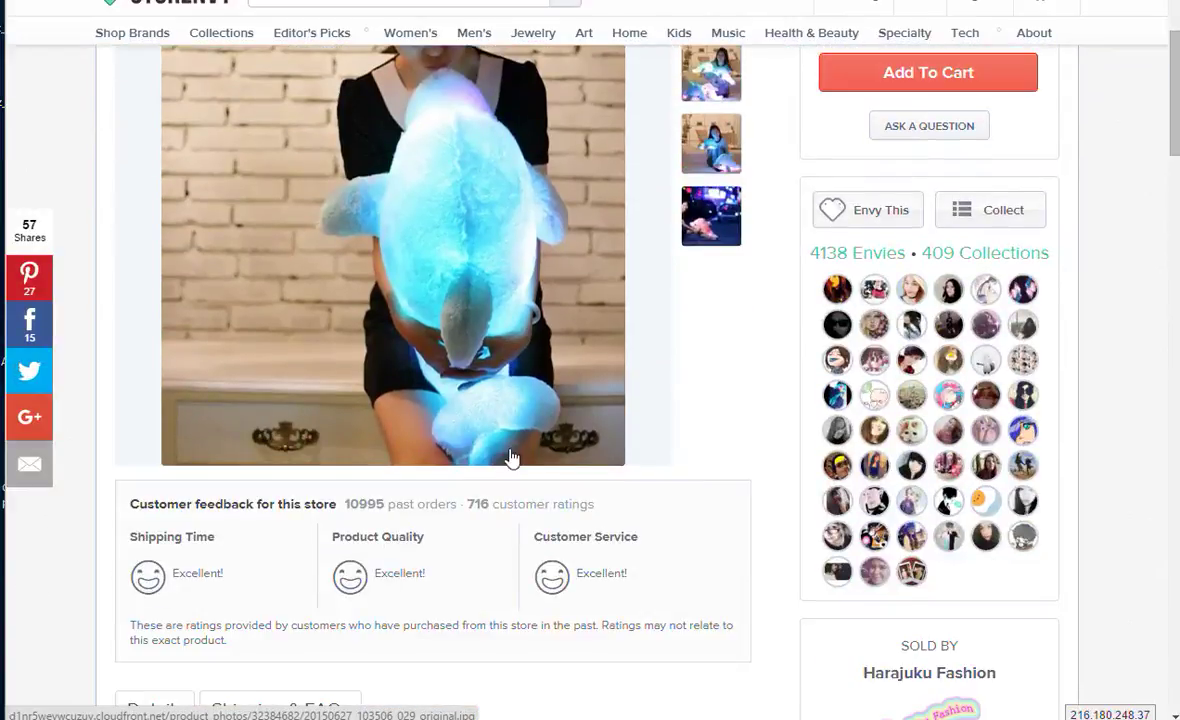
scroll(511, 457, up, 3)
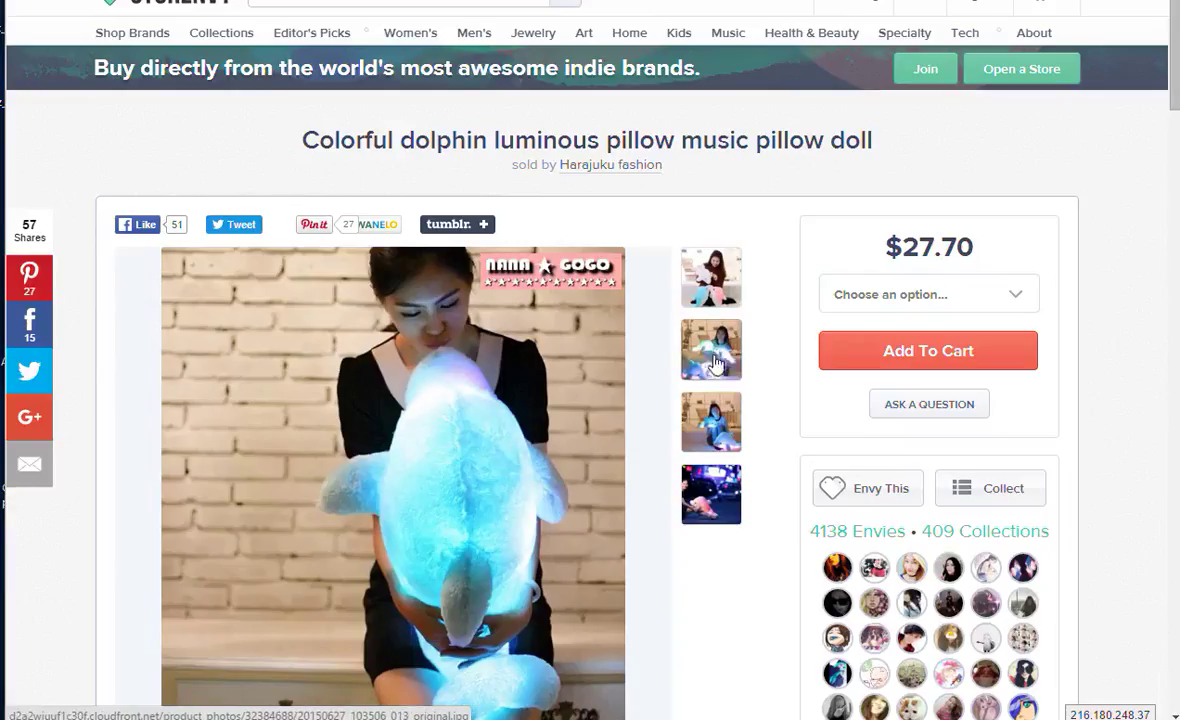
click(716, 487)
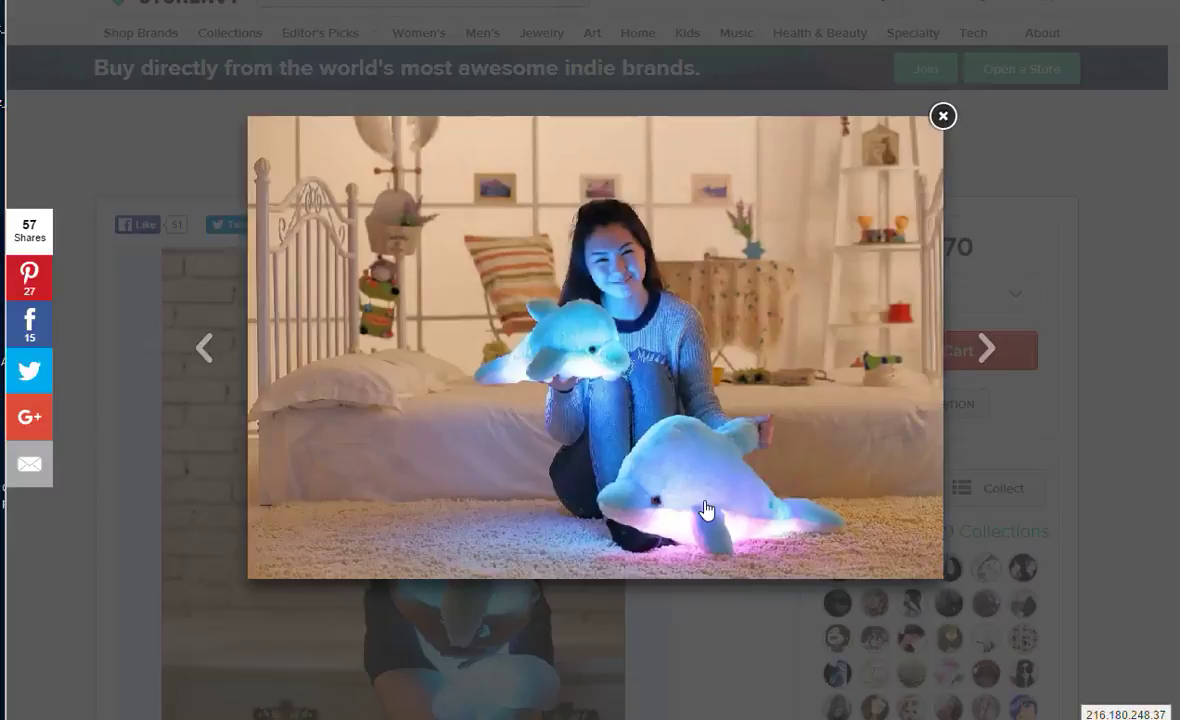
click(940, 118)
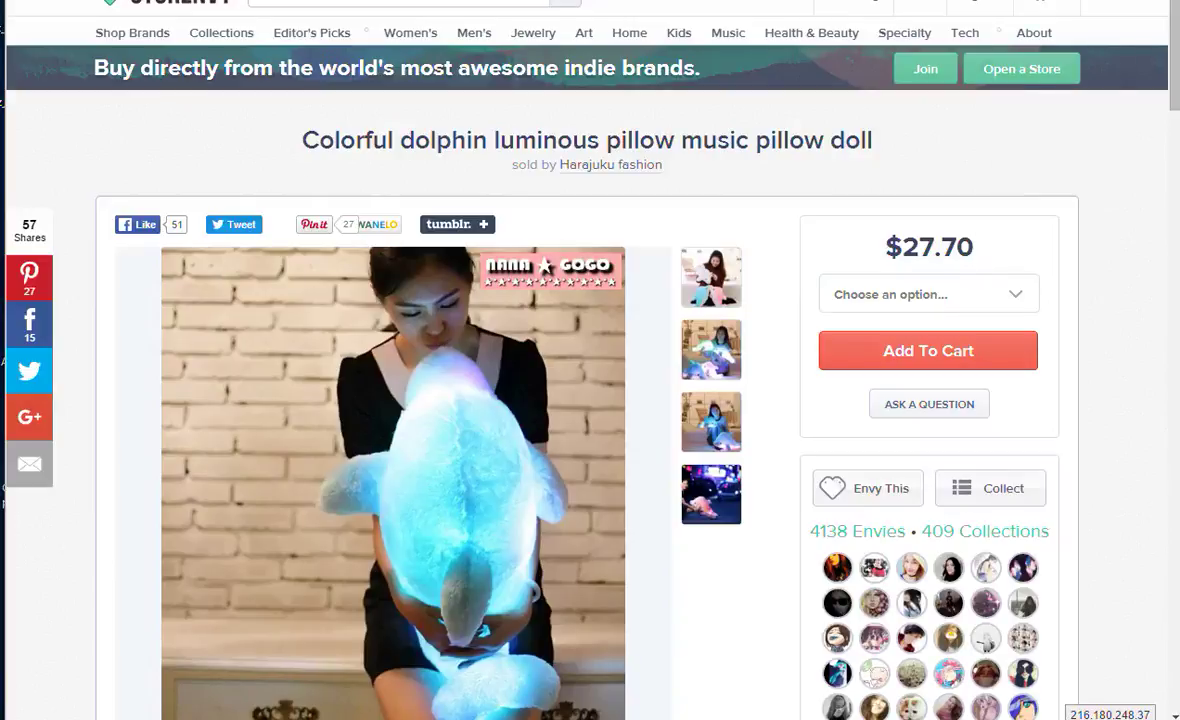
key(ctrl+w)
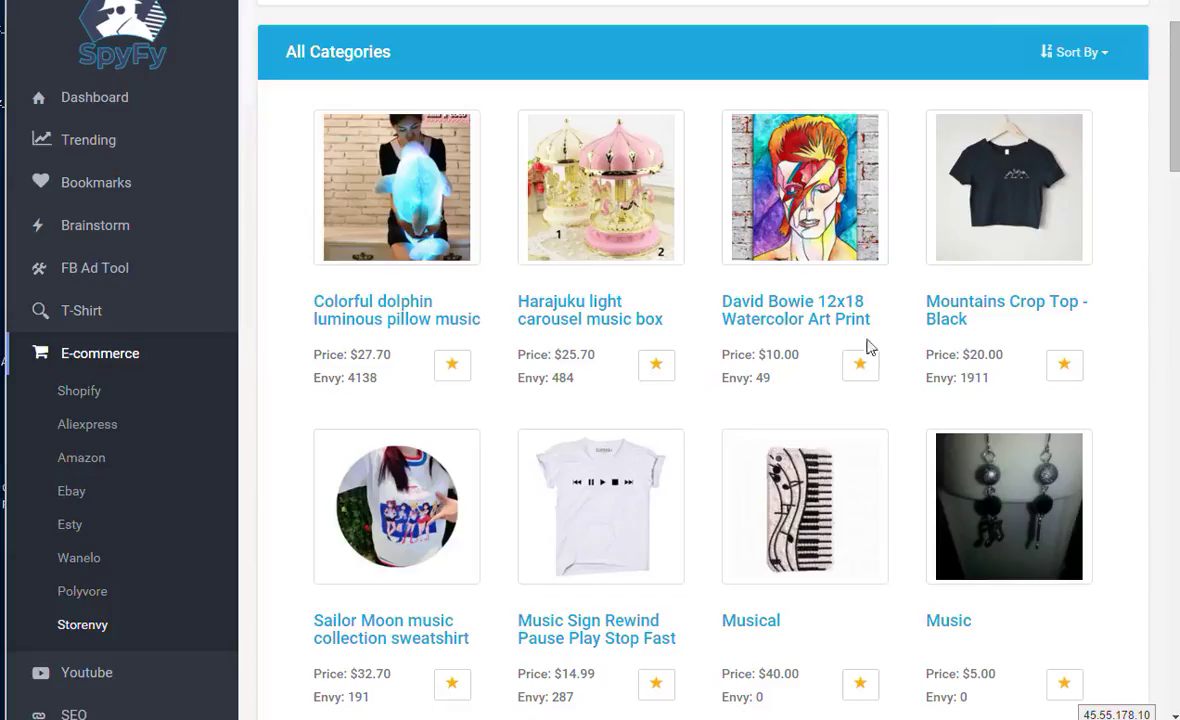
Step: Bookmark the Colorful dolphin luminous pillow product in the Storenvy results
click(452, 368)
scroll(500, 229, up, 2)
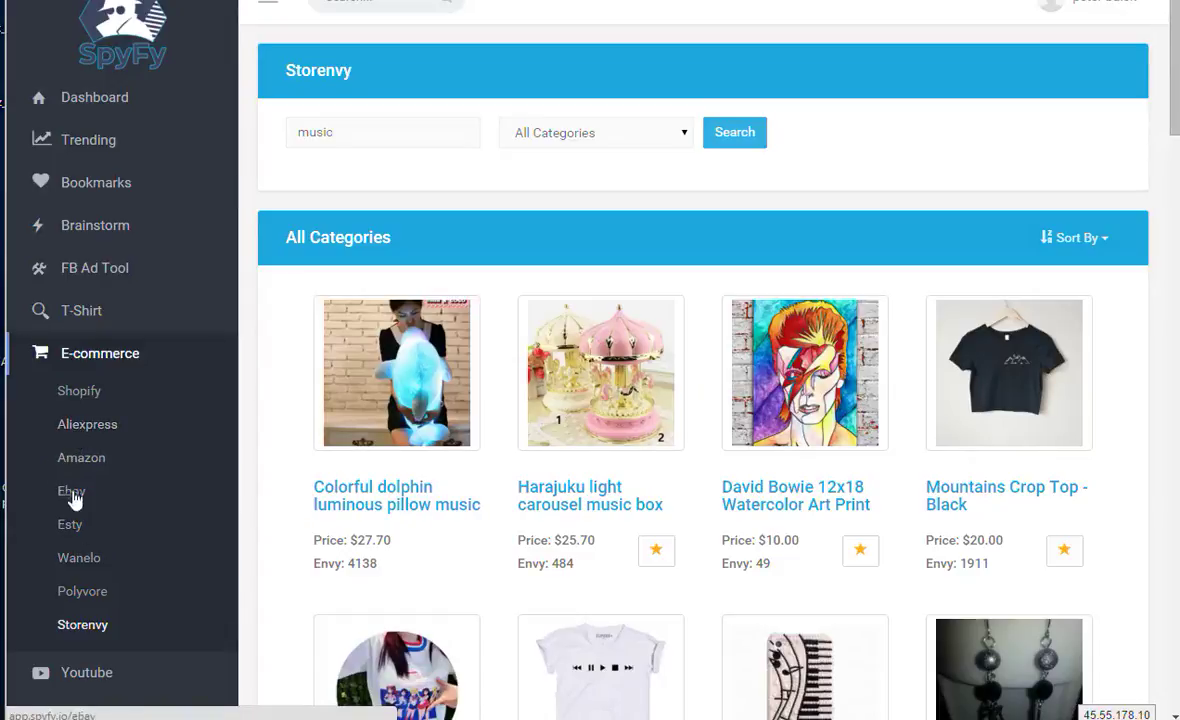
Step: Open the Esty research tool and search all categories for face cloth
click(72, 530)
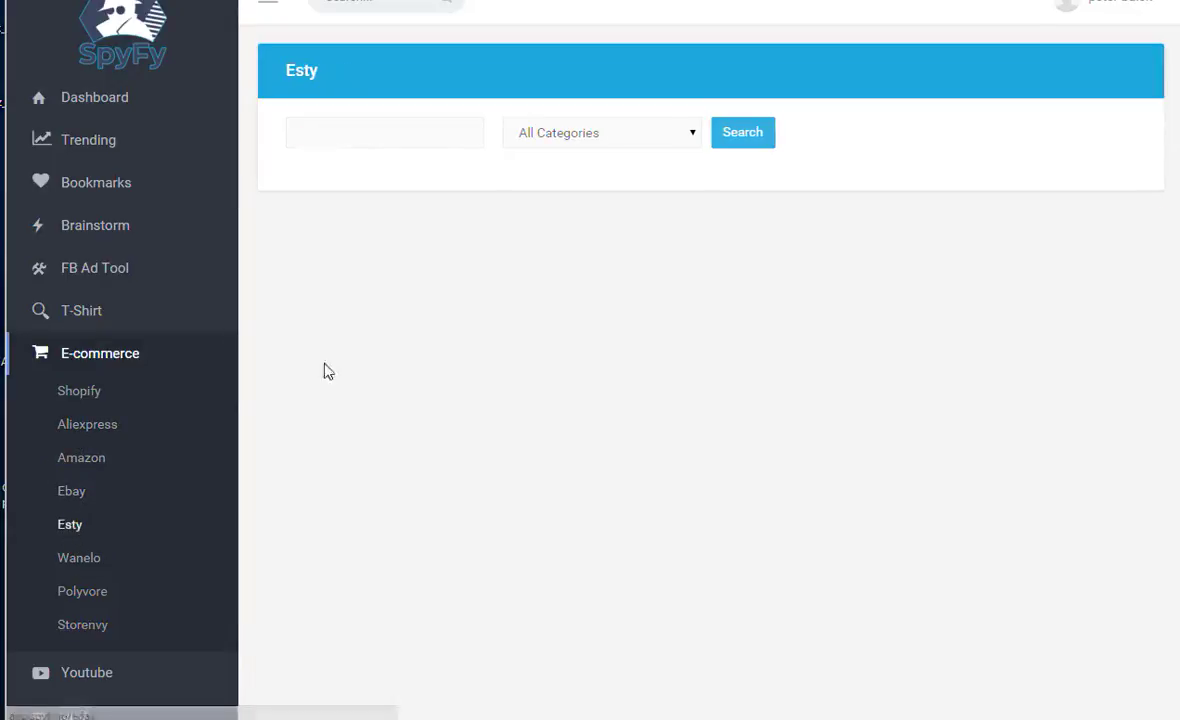
click(390, 133)
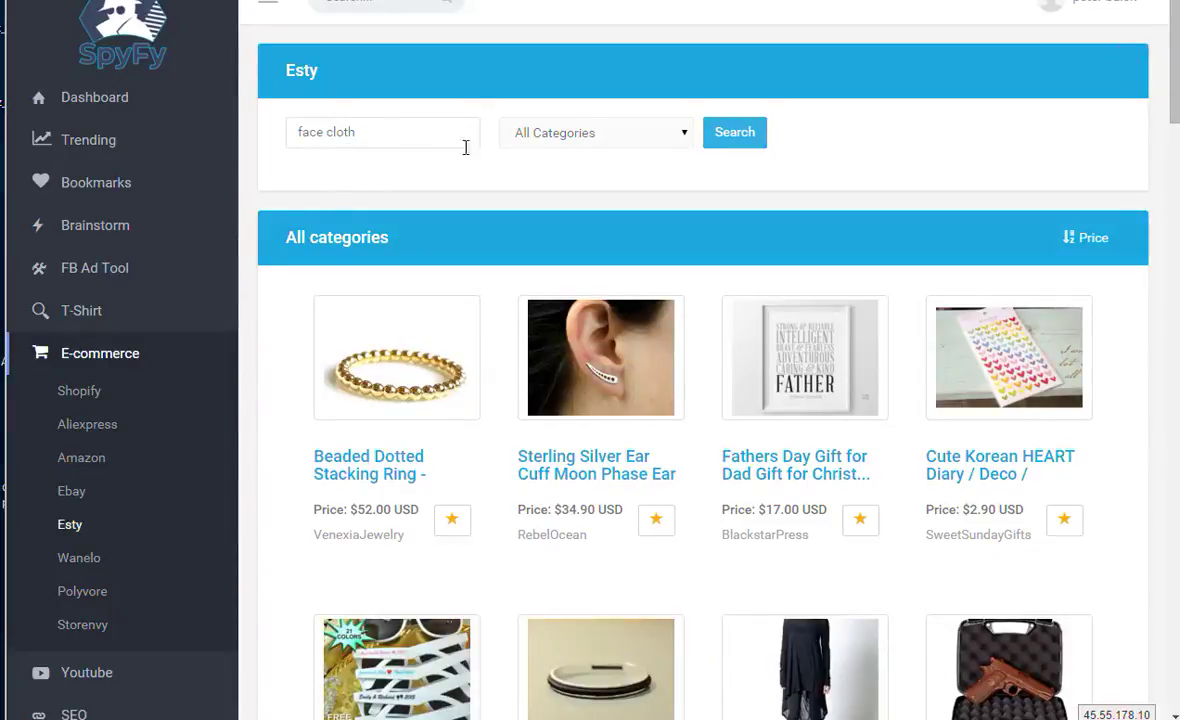
click(745, 136)
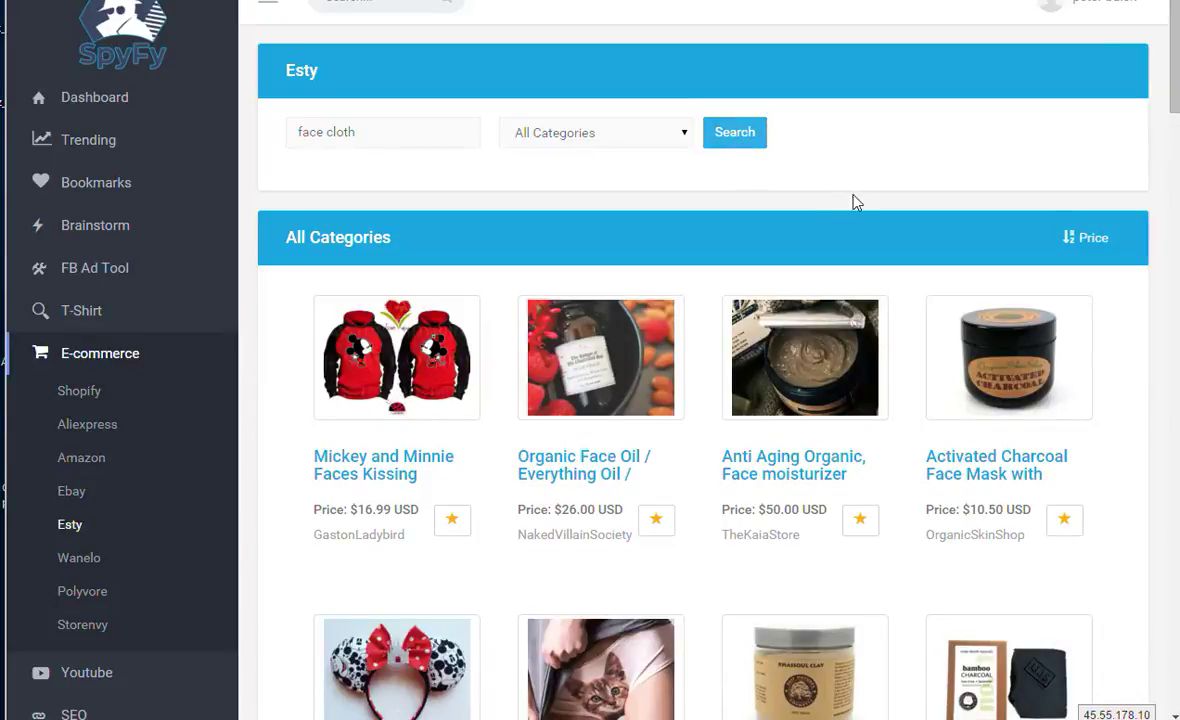
Step: Browse the face cloth results on Esty, checking how well the listed products match the keyword
scroll(855, 202, down, 2)
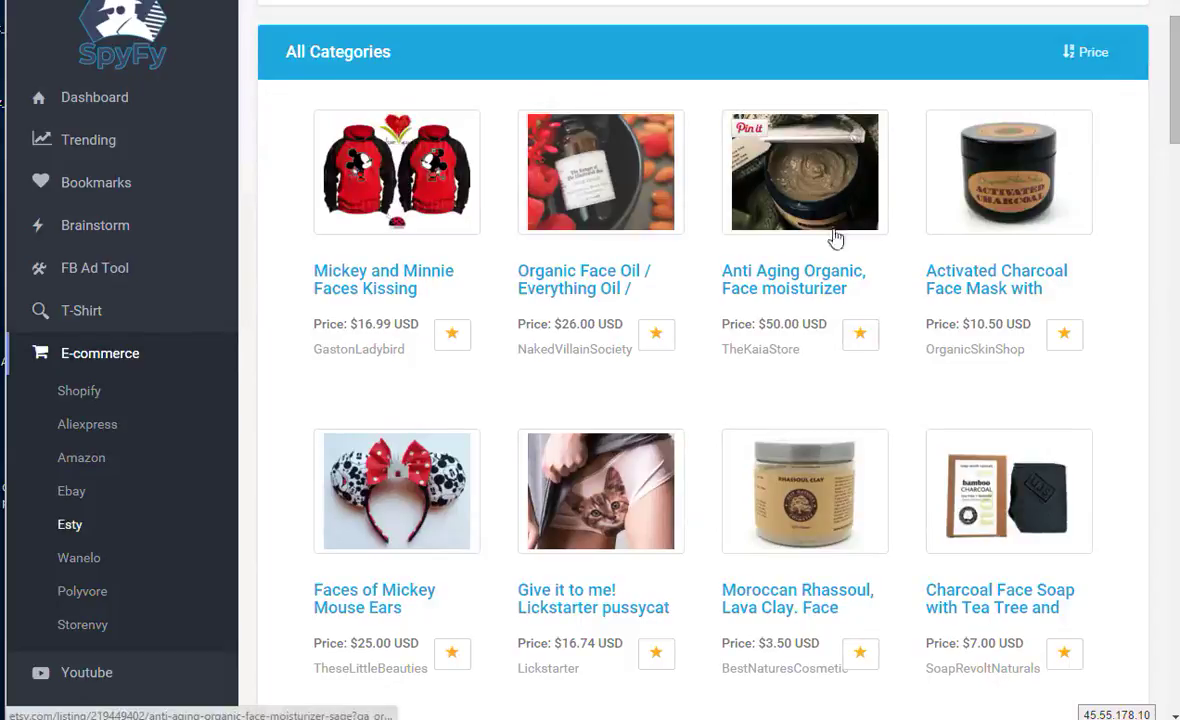
scroll(790, 313, up, 2)
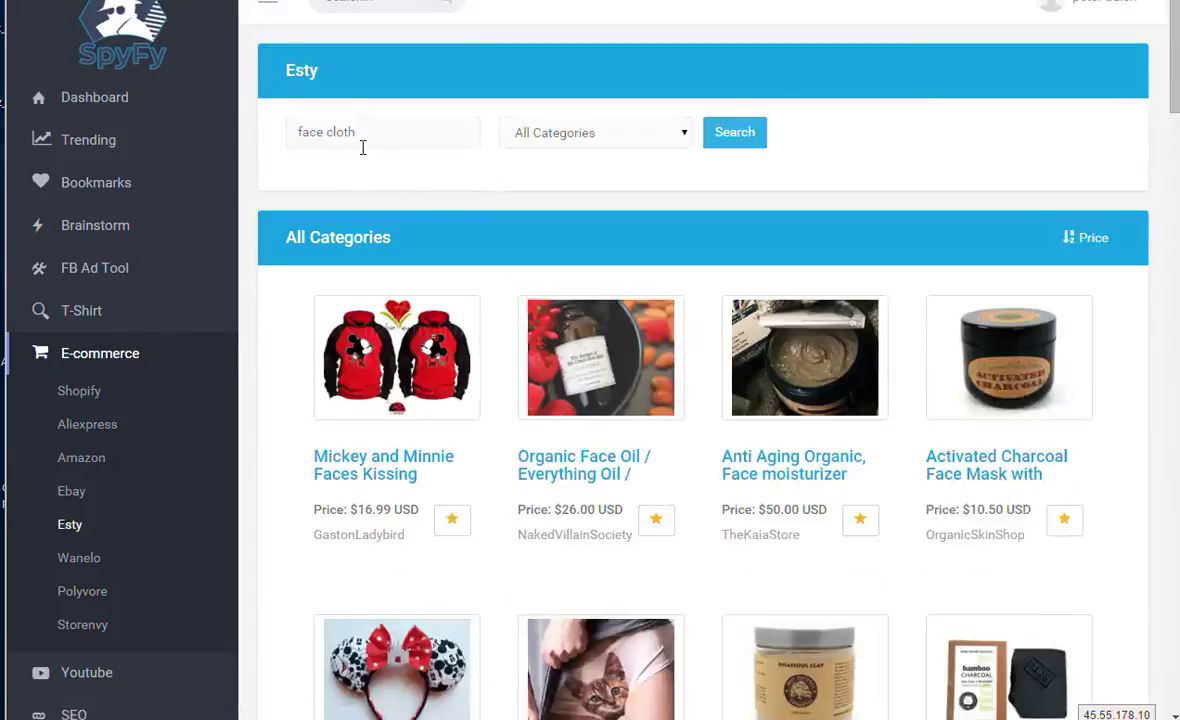
scroll(600, 319, down, 4)
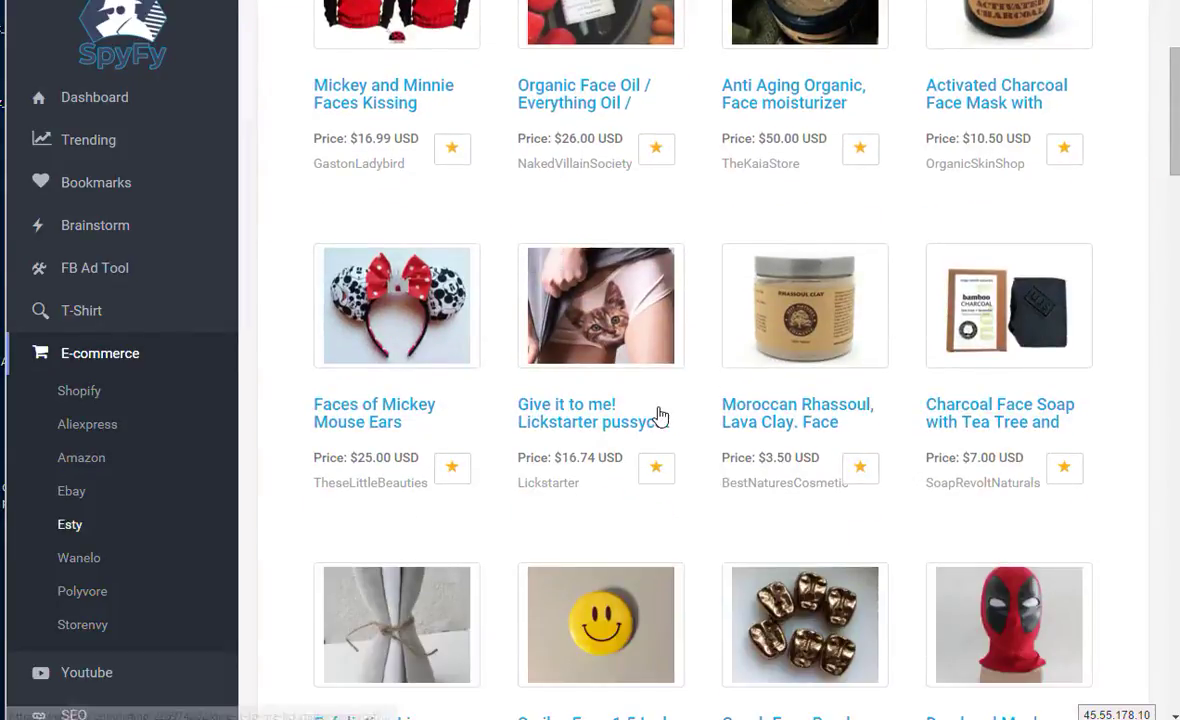
scroll(659, 414, down, 3)
scroll(679, 430, down, 5)
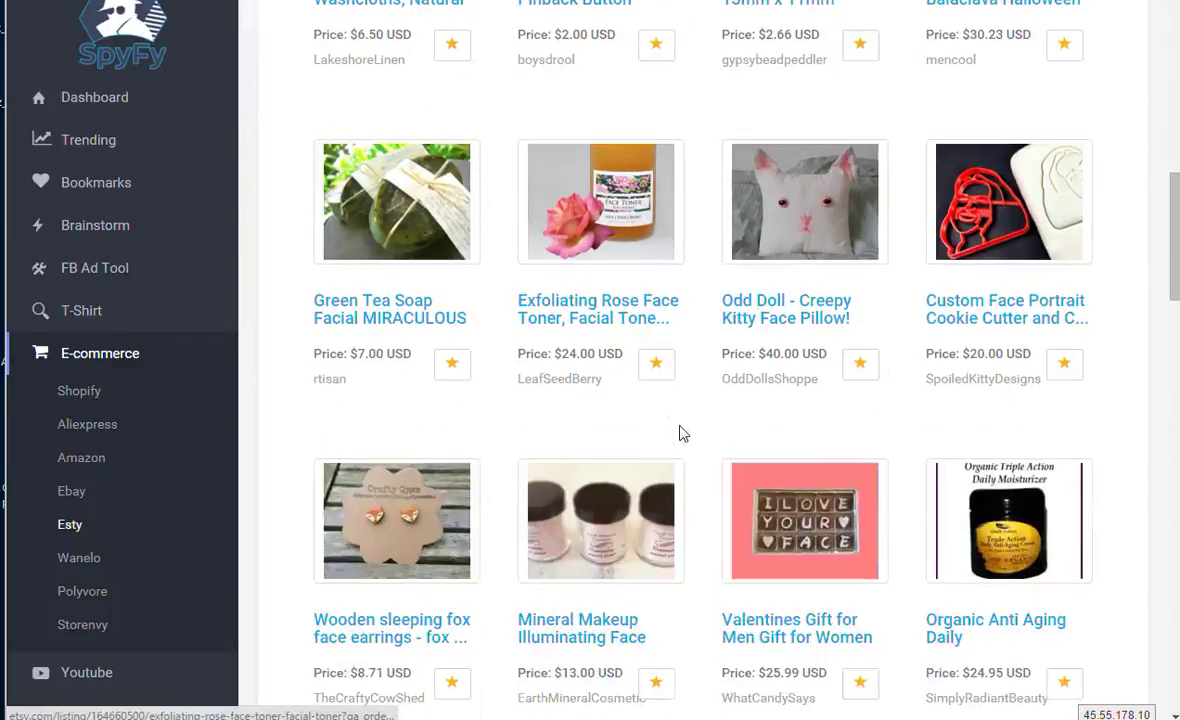
scroll(681, 435, down, 2)
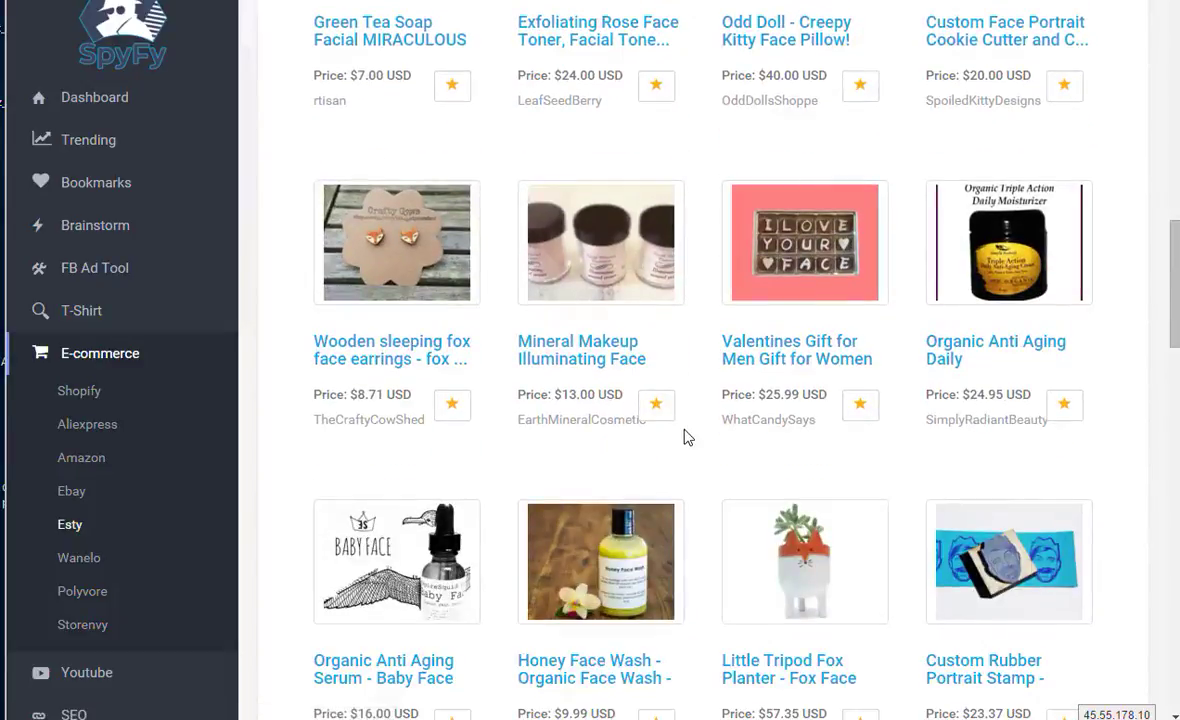
Step: Repeat the Esty search with the keyword in quotation marks as "face cloth"
scroll(414, 237, up, 12)
scroll(440, 190, up, 3)
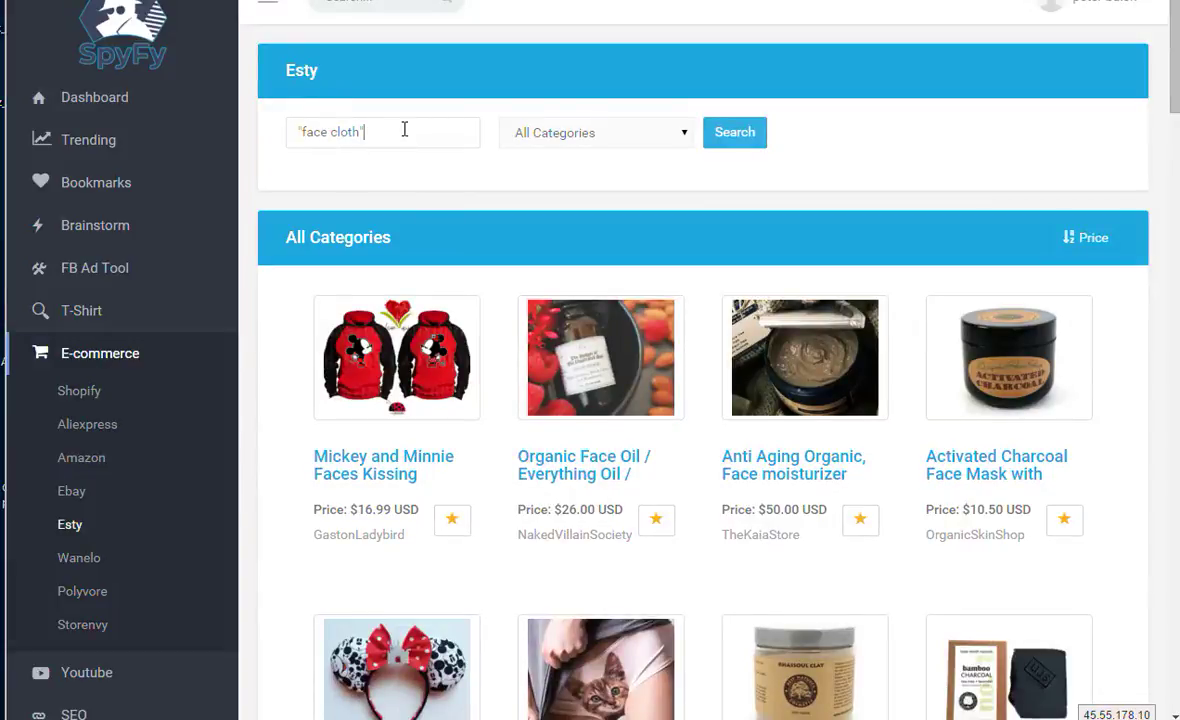
click(727, 145)
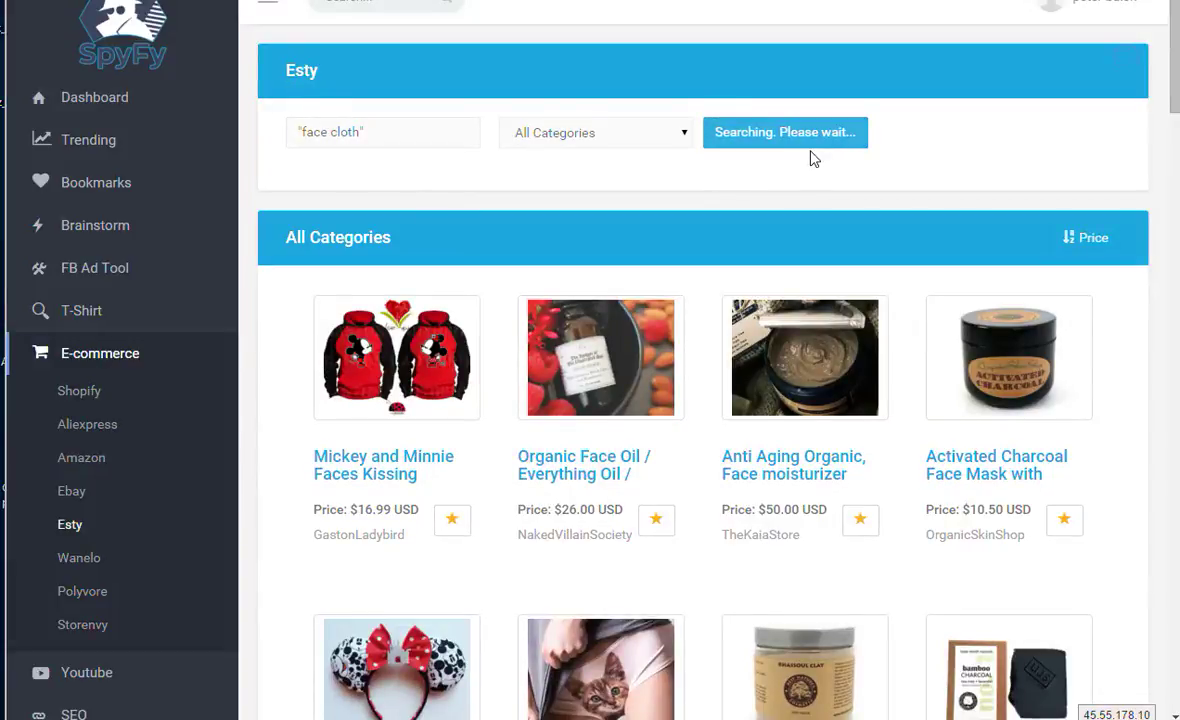
Step: Find the Crochet Dishcloth, Cotton Face Cloth listing by UpcycledMix near the end of the results, bookmark it and open its page separately
scroll(810, 161, down, 5)
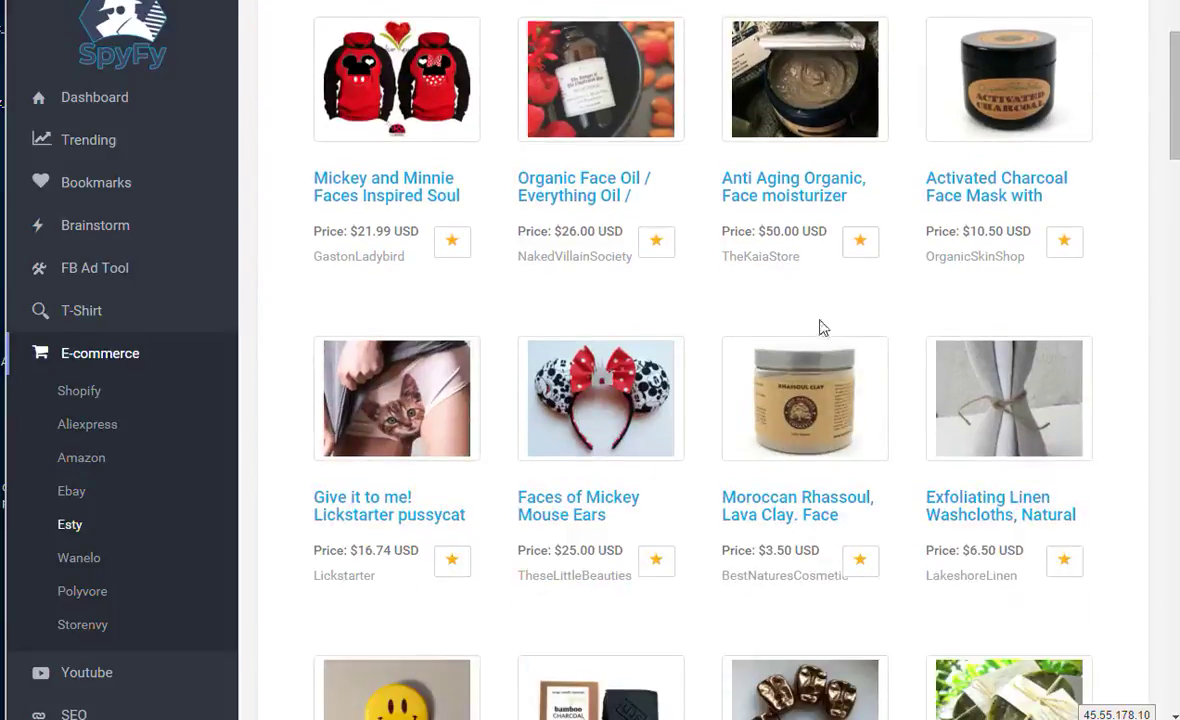
scroll(860, 458, down, 10)
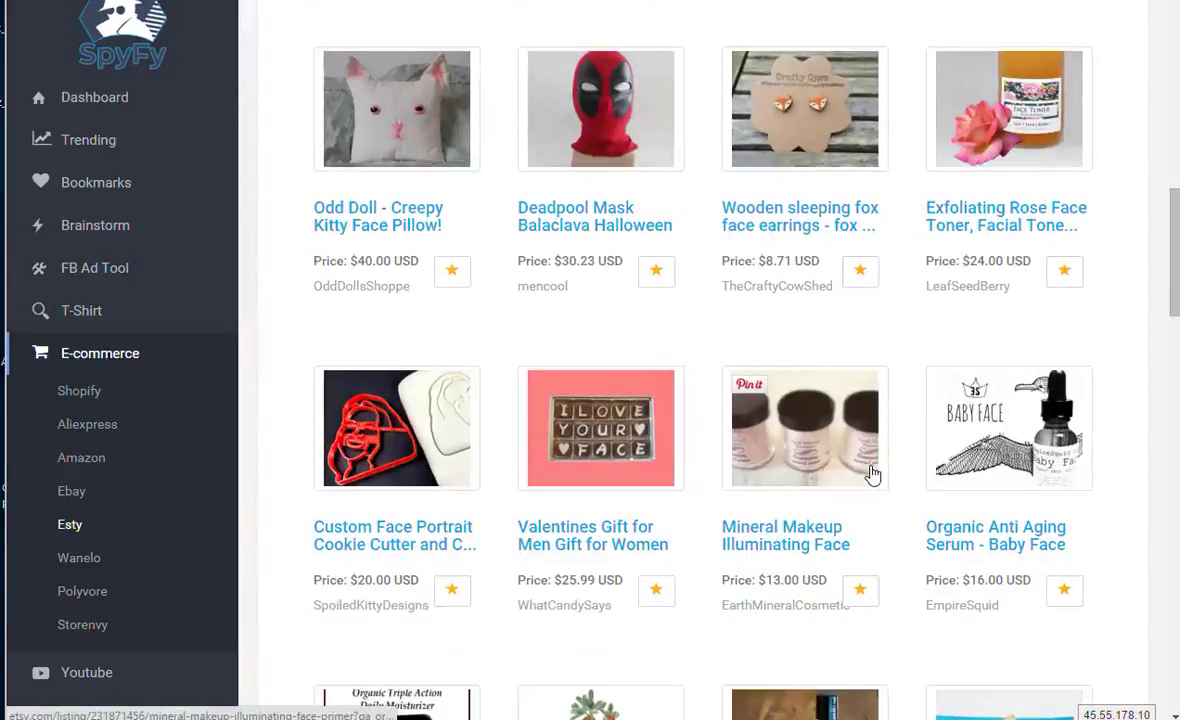
scroll(877, 481, down, 6)
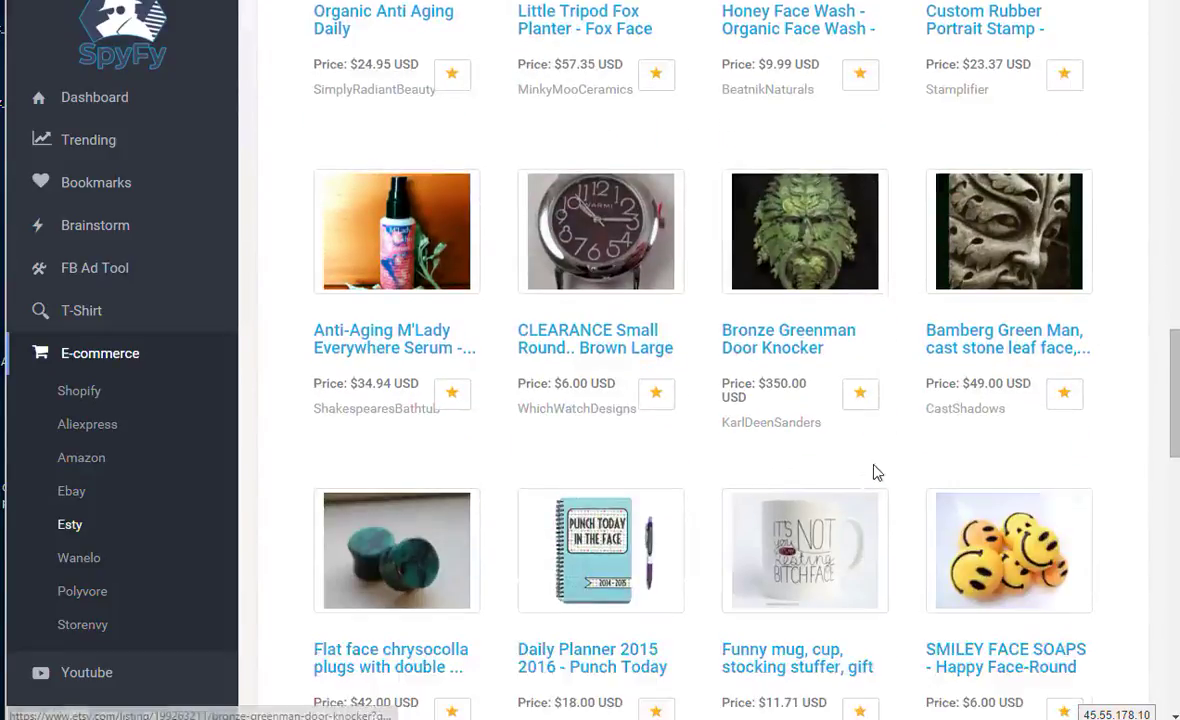
scroll(862, 481, down, 3)
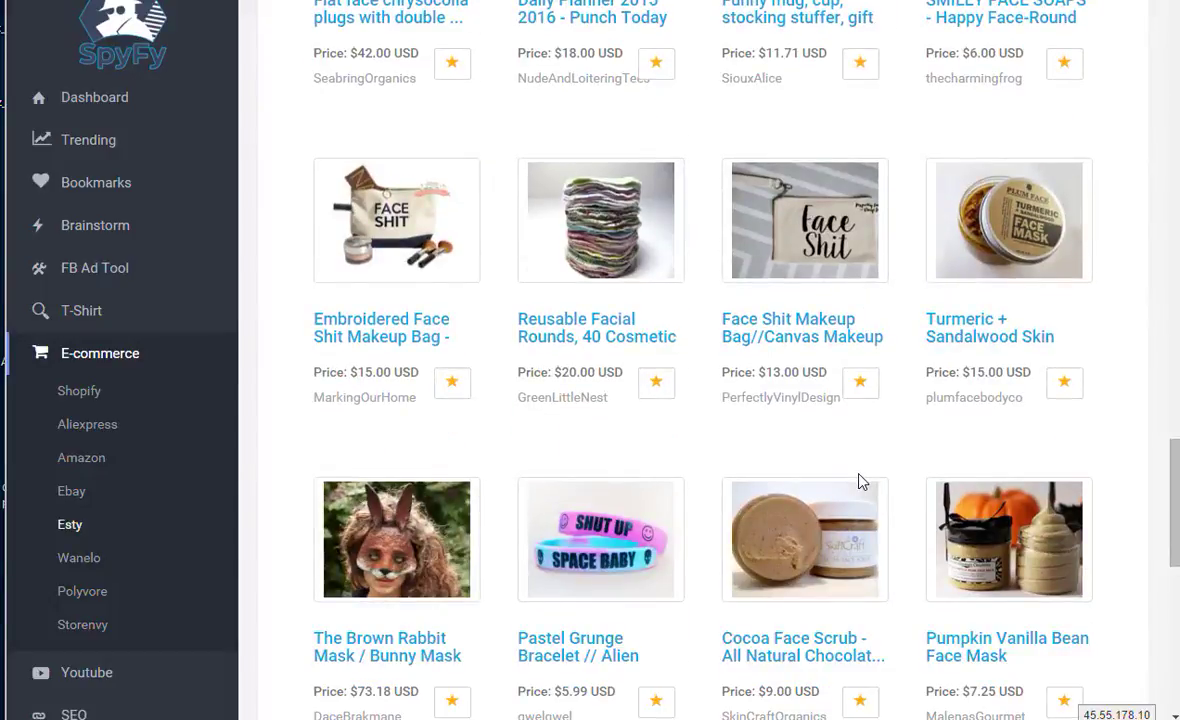
scroll(746, 382, down, 7)
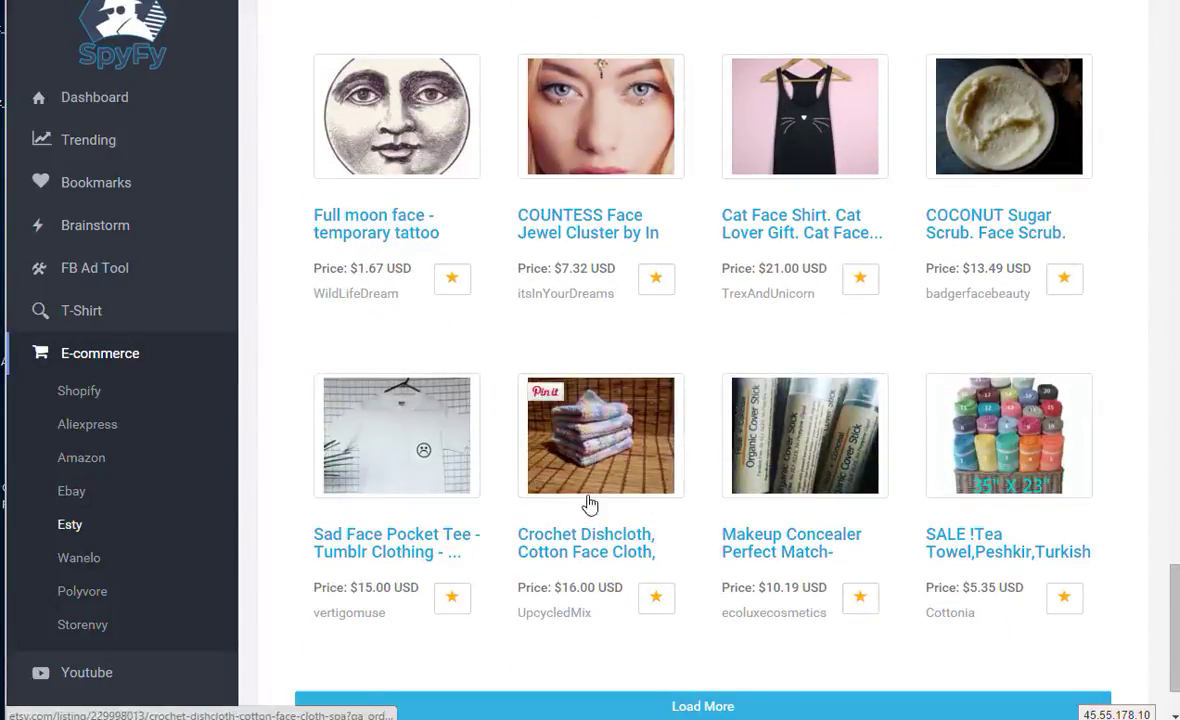
scroll(590, 500, down, 1)
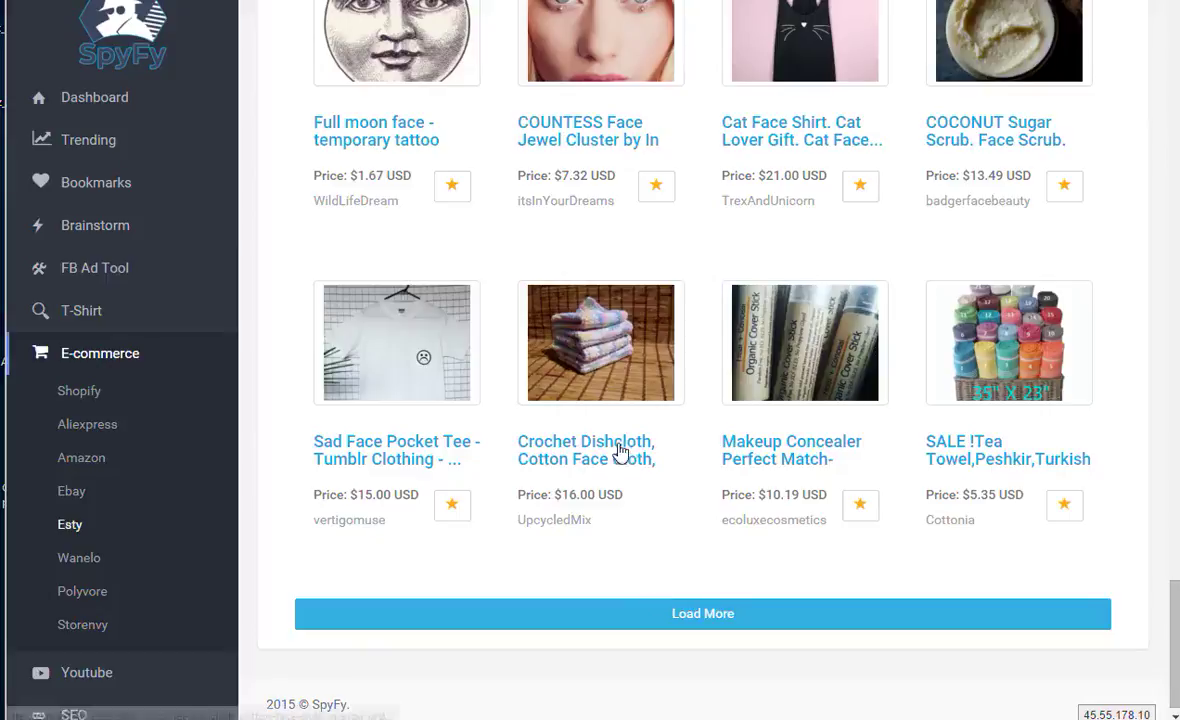
right_click(585, 457)
click(640, 467)
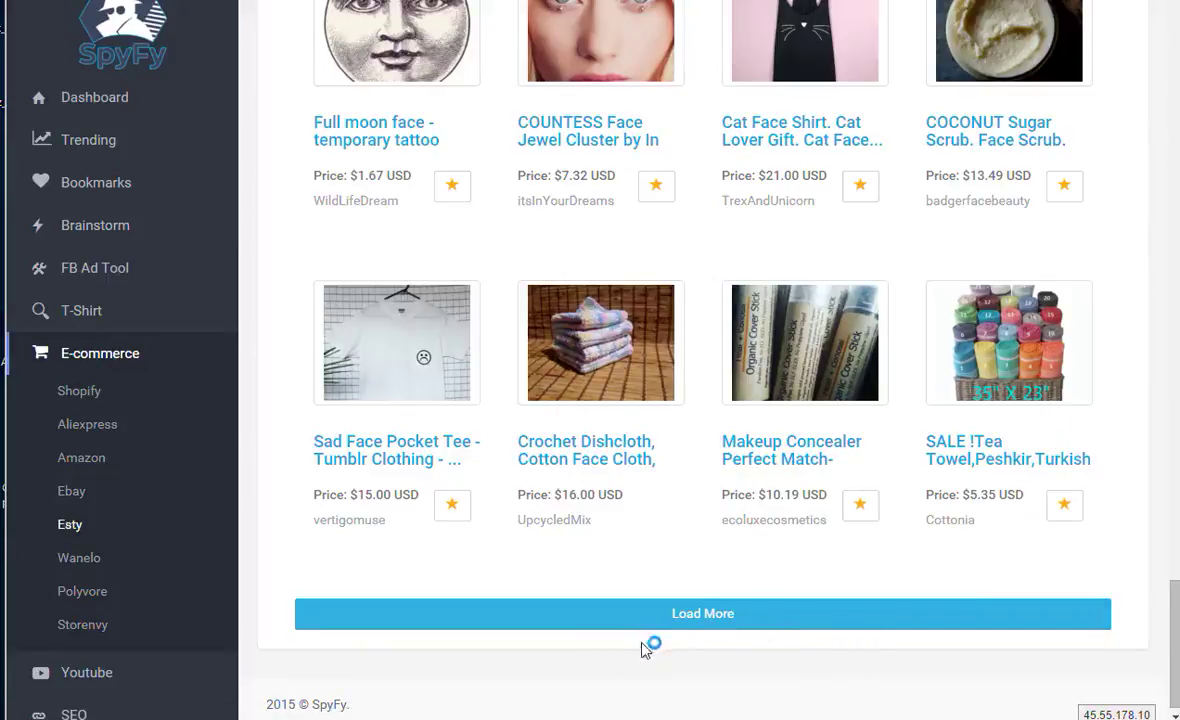
Step: Load more results for the quoted face cloth search and look through the added products
click(700, 616)
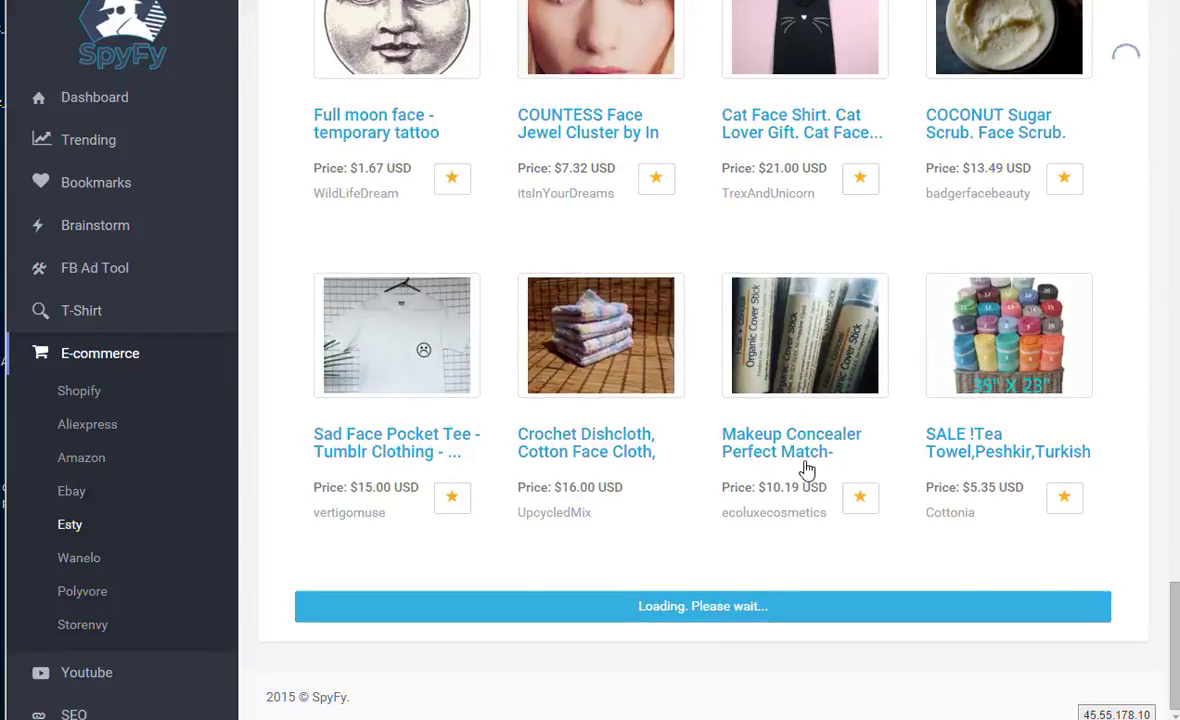
scroll(810, 450, down, 6)
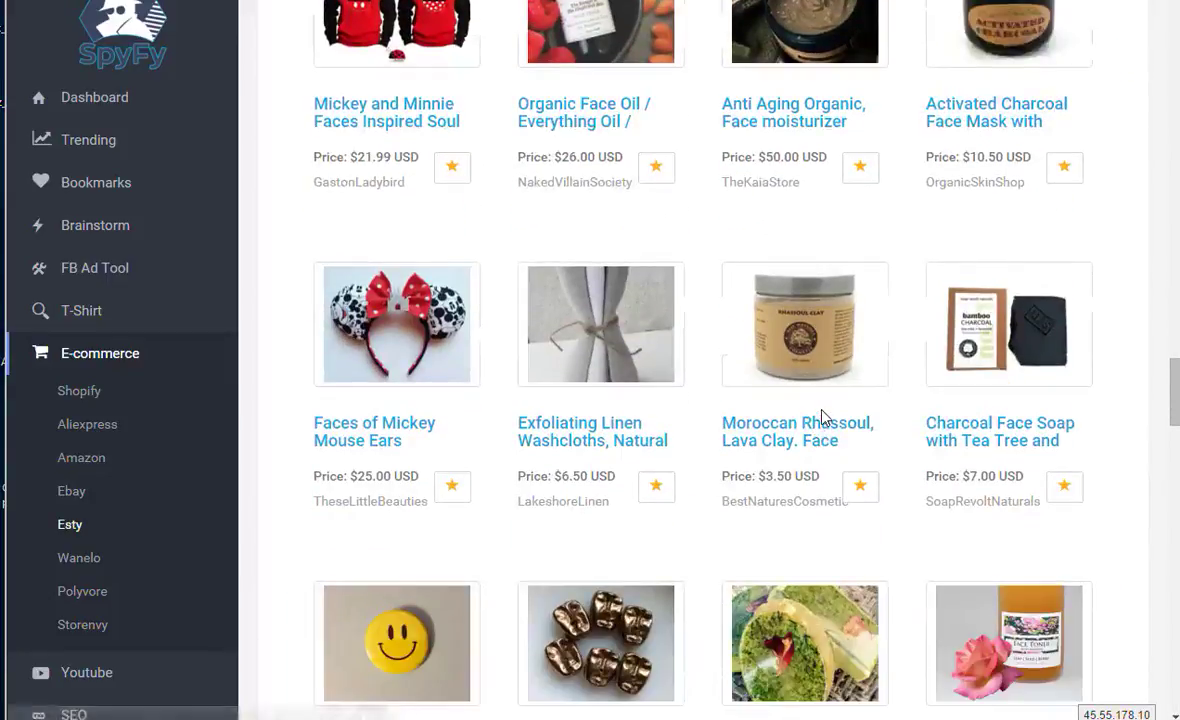
scroll(822, 416, down, 8)
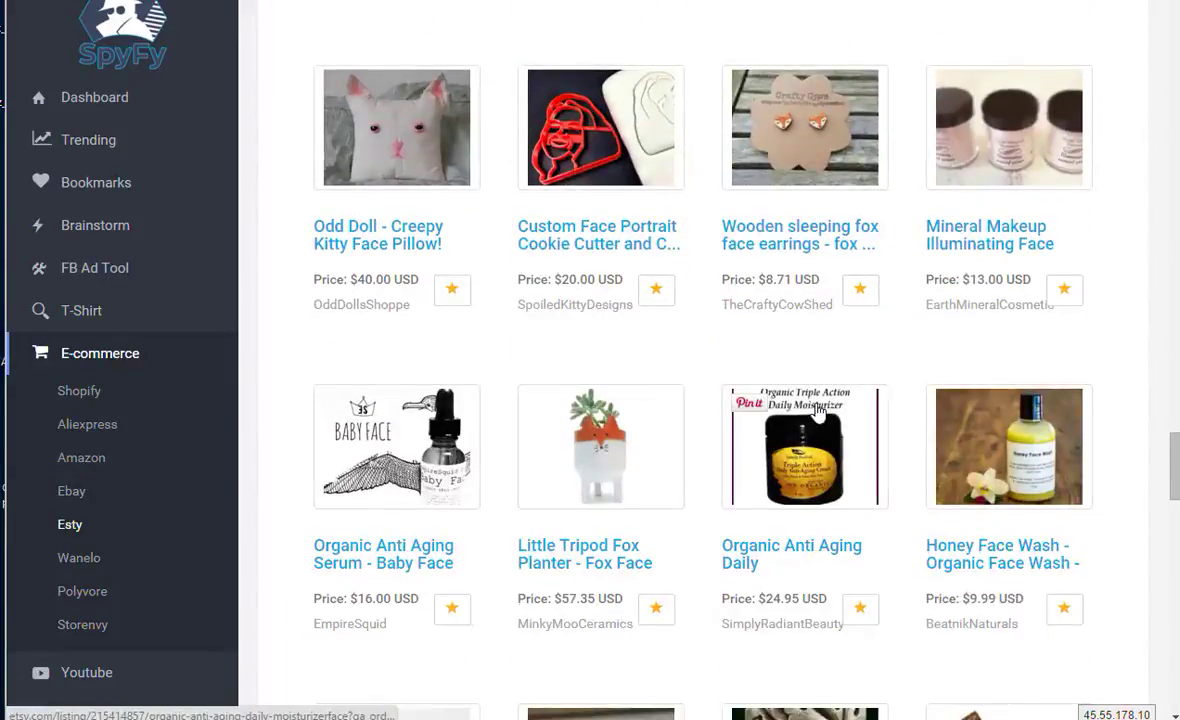
scroll(818, 410, down, 5)
scroll(816, 413, down, 3)
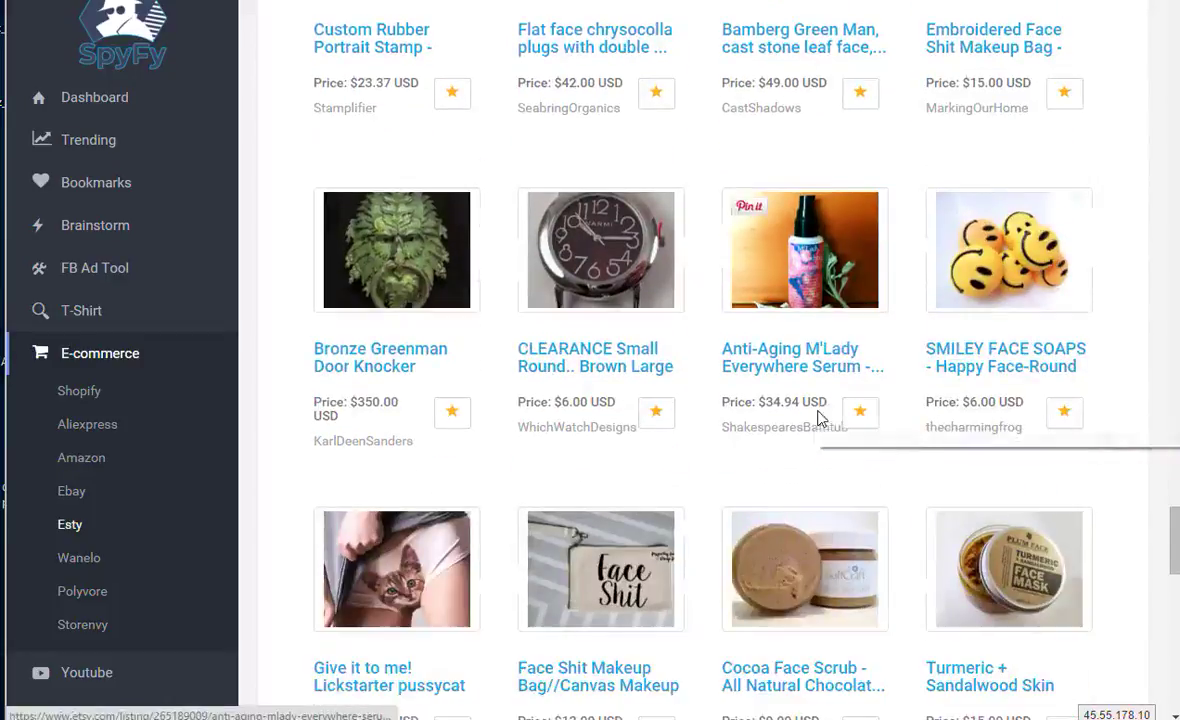
Step: Compare the makeup bags, scrubs and soaps in the added results and bookmark the embroidered makeup bag from MarkingOurHome
scroll(818, 418, up, 3)
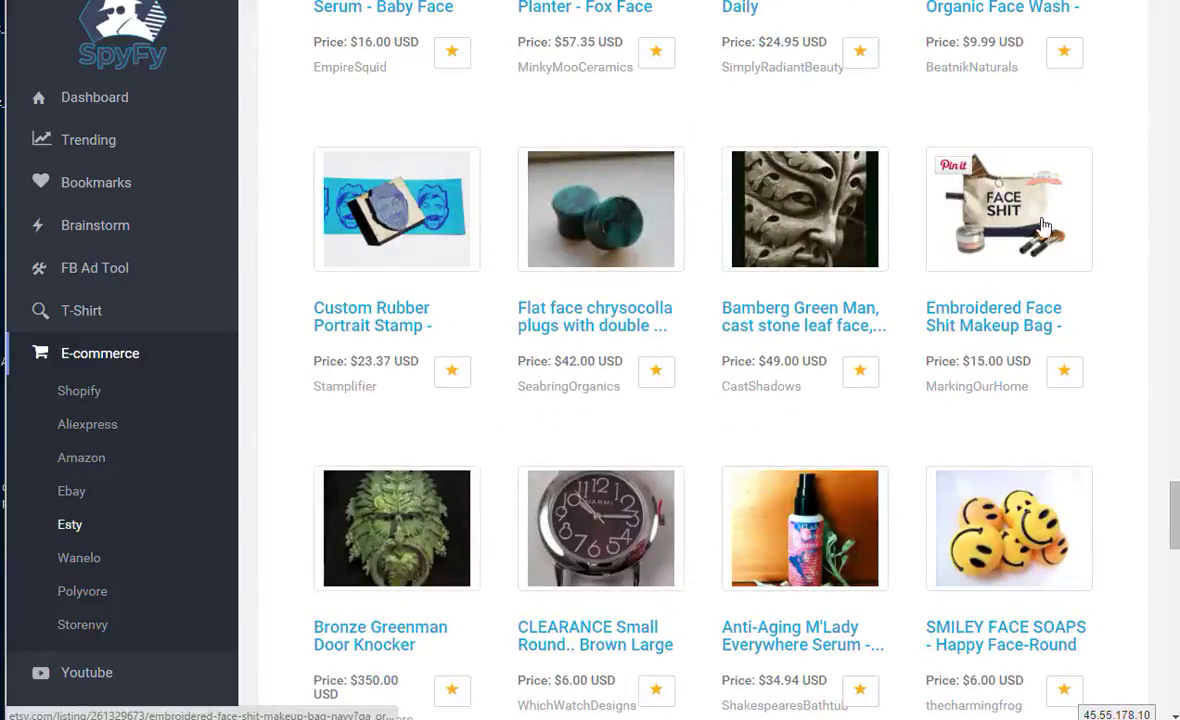
scroll(1041, 225, down, 5)
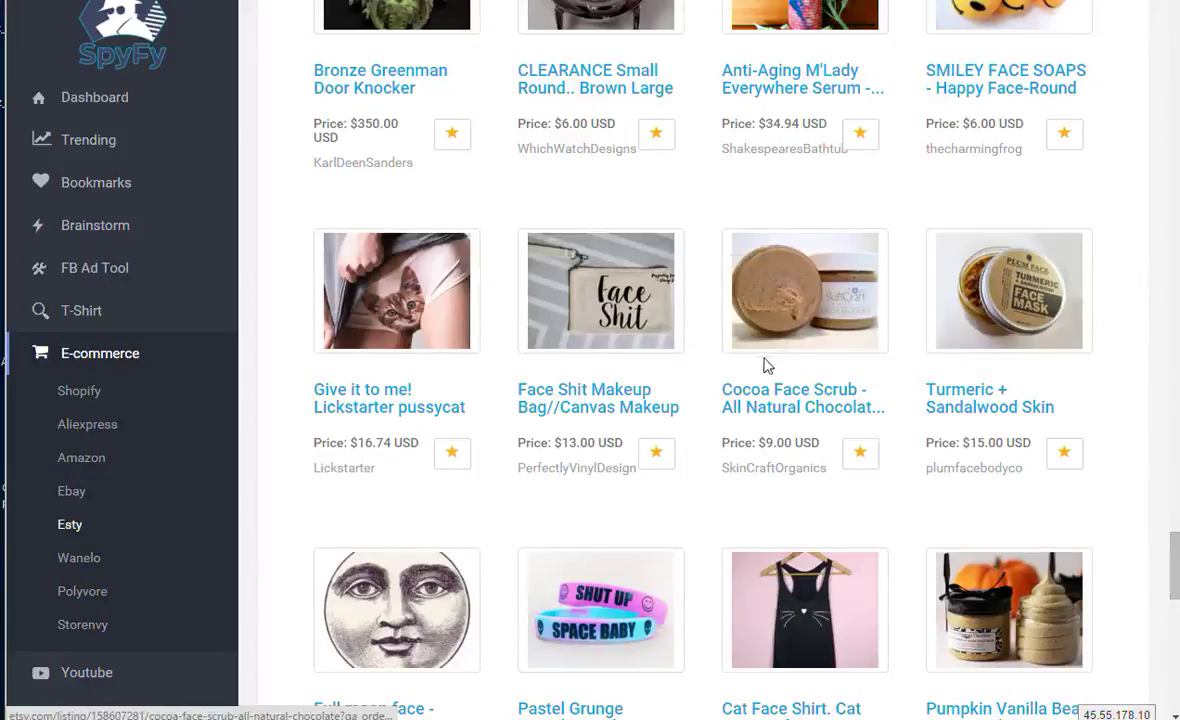
scroll(790, 390, down, 3)
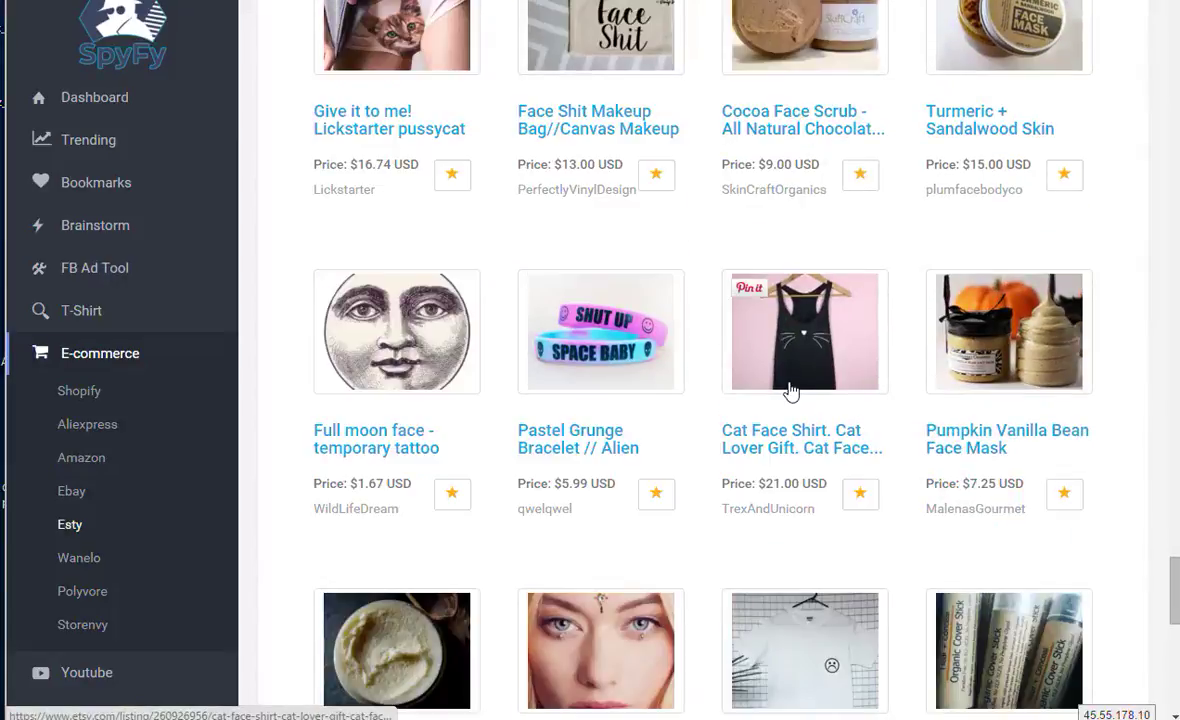
scroll(785, 390, down, 1)
scroll(505, 333, up, 3)
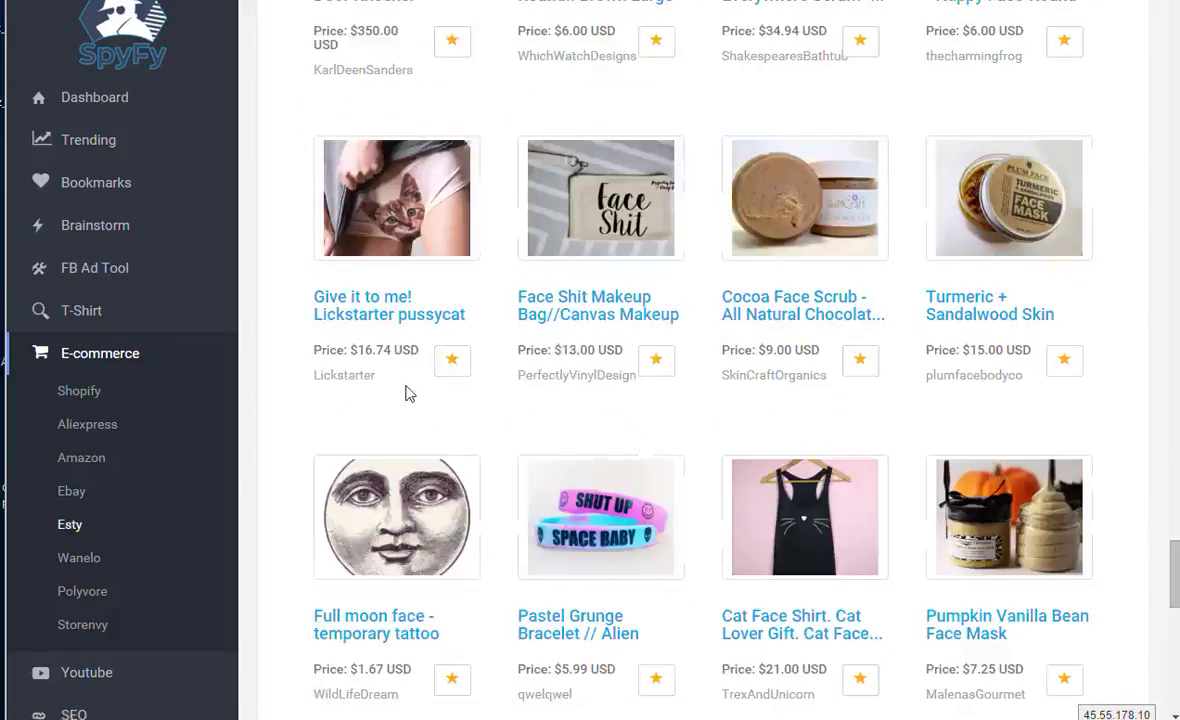
scroll(1012, 300, up, 4)
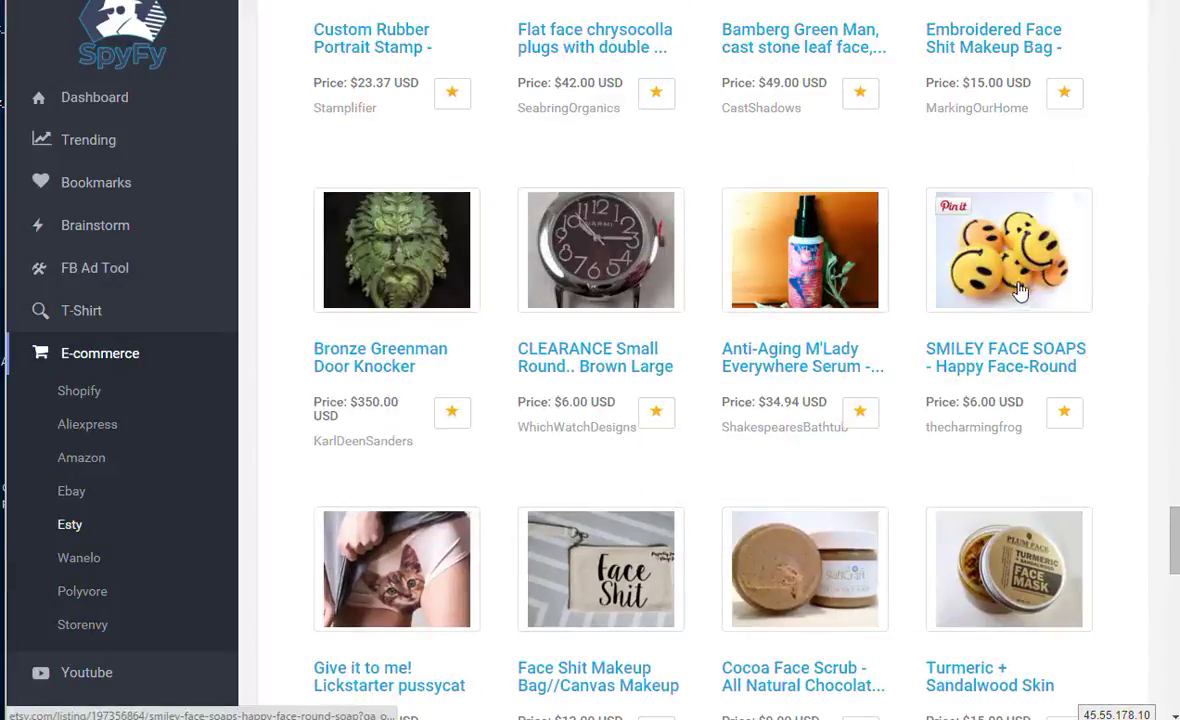
scroll(1020, 290, up, 3)
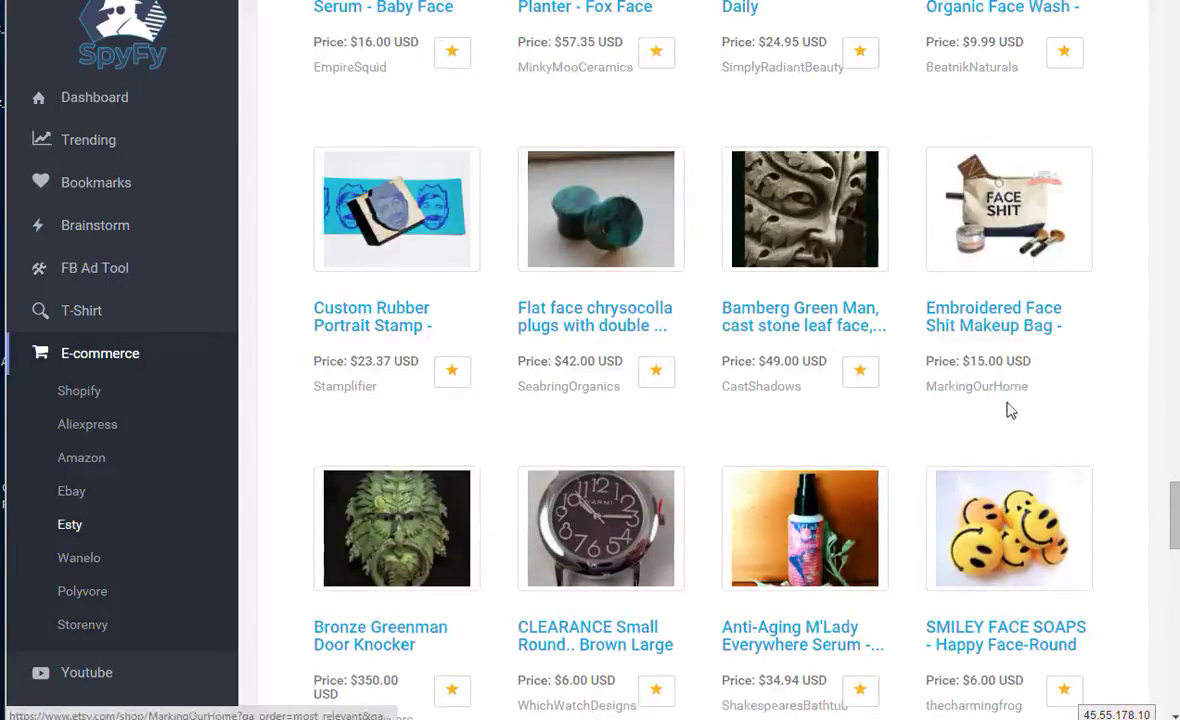
Step: Load another batch of Esty results from the end of the list and review its products down to the last row
scroll(1010, 410, down, 17)
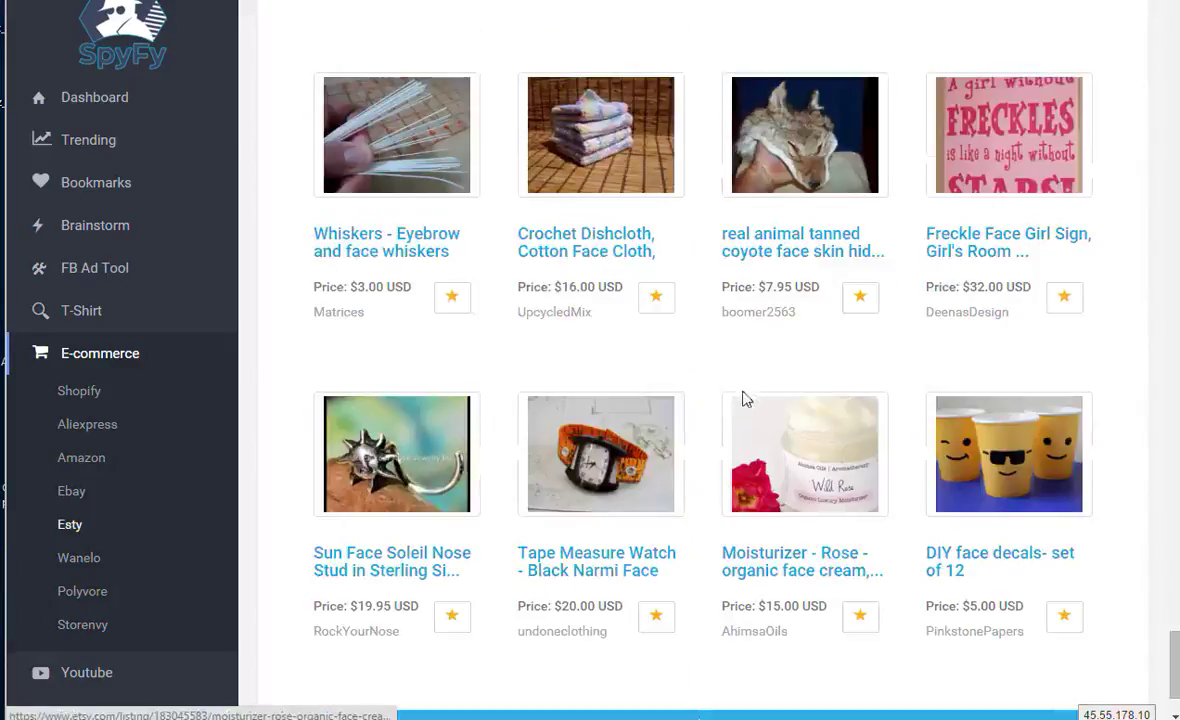
scroll(742, 400, down, 1)
click(657, 610)
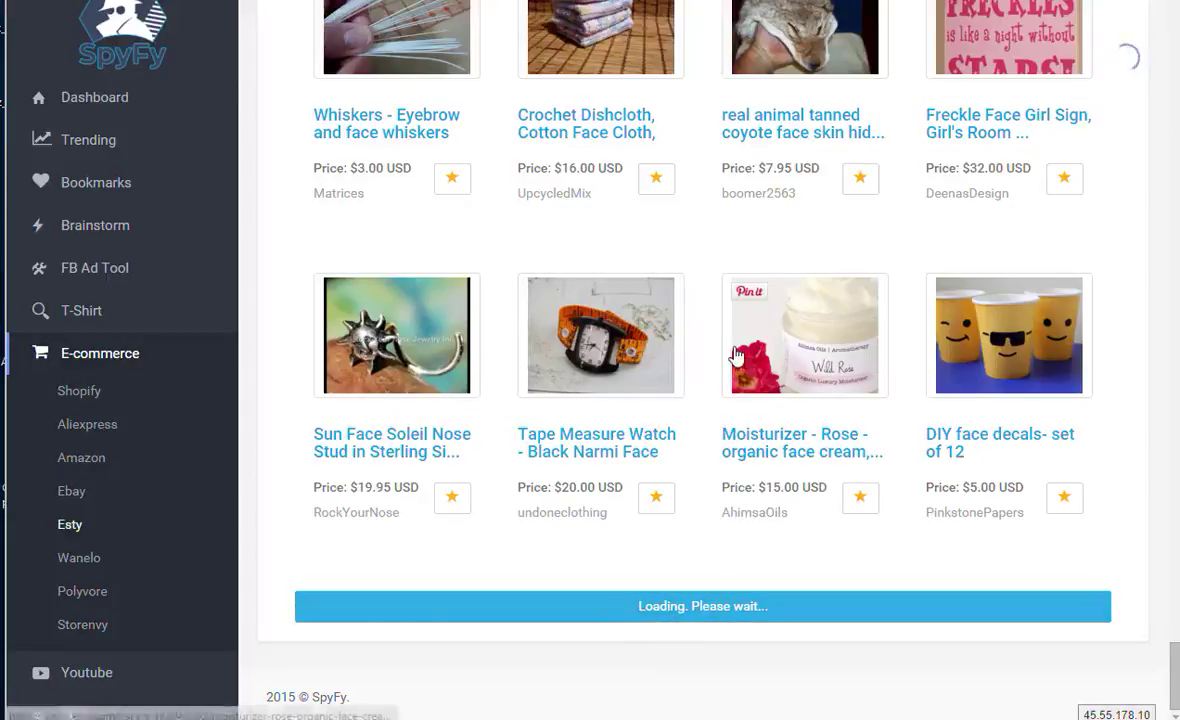
scroll(752, 473, down, 3)
scroll(754, 480, down, 12)
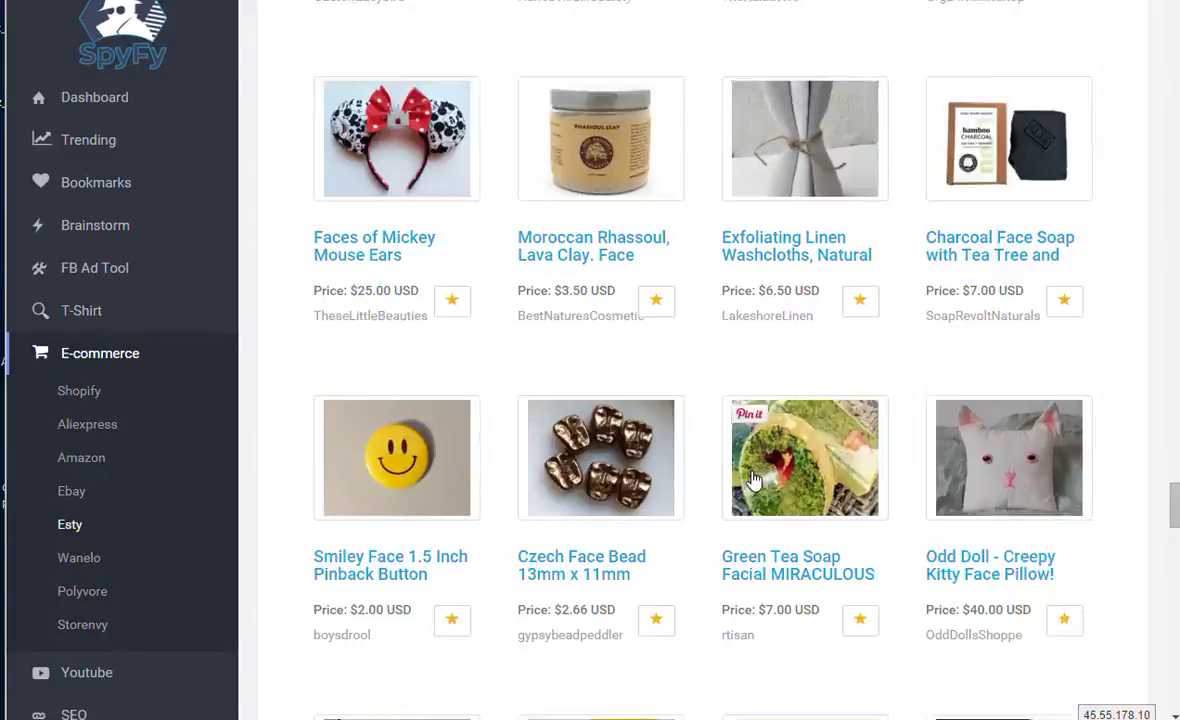
scroll(755, 488, down, 12)
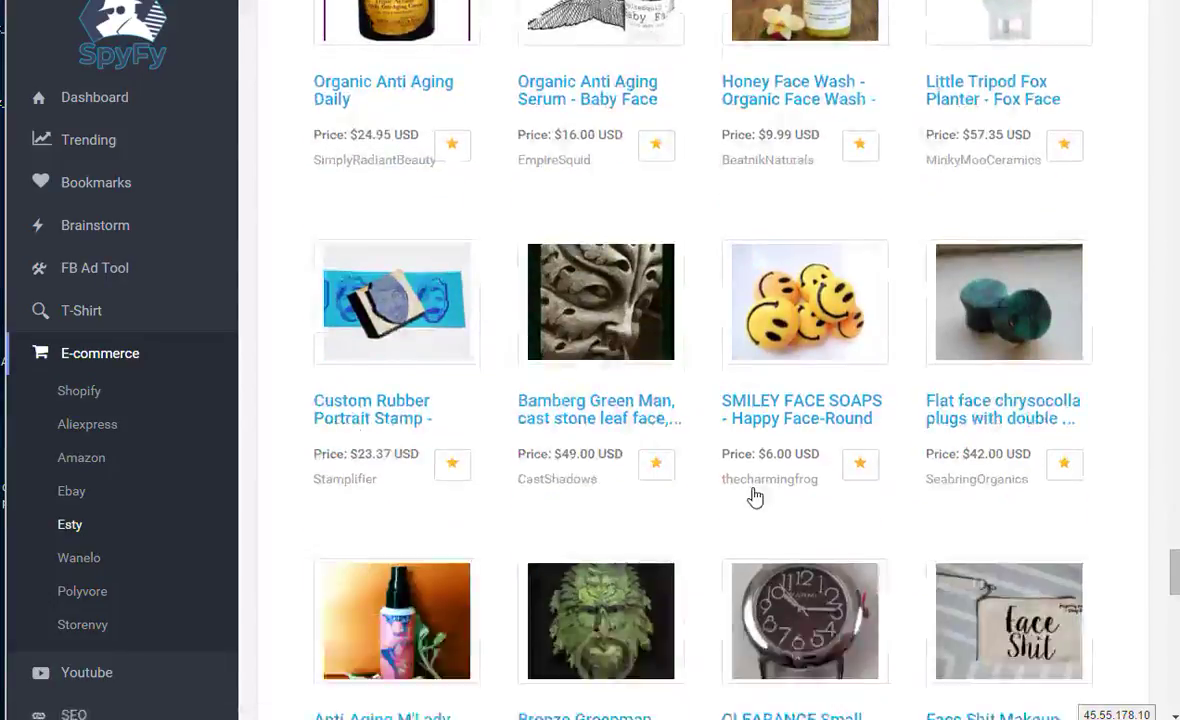
scroll(748, 530, down, 10)
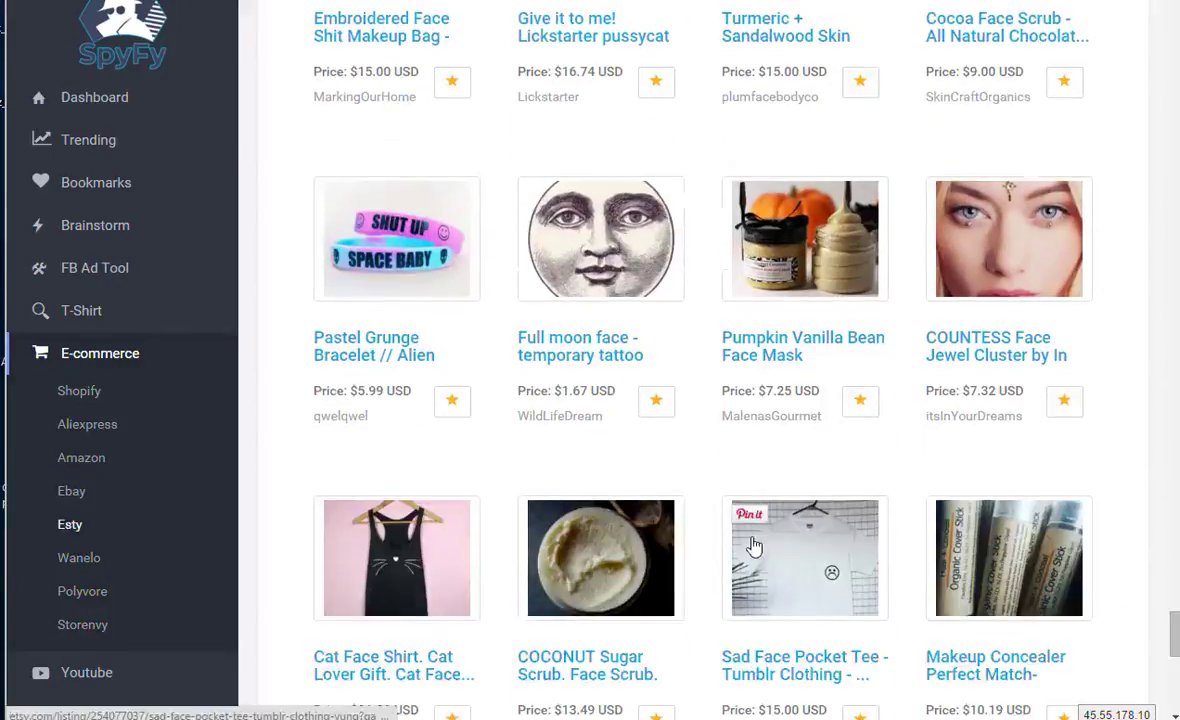
scroll(783, 490, down, 2)
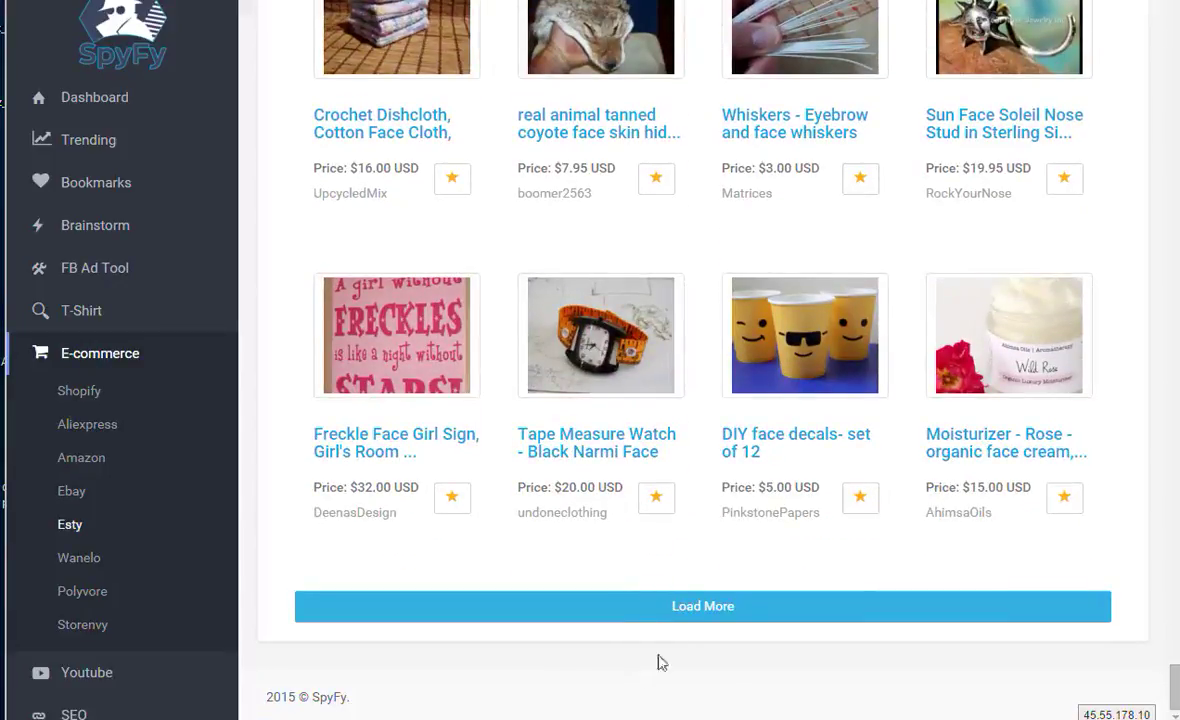
Step: Load a further batch of Esty face cloth results and look through the newly added rows
click(690, 612)
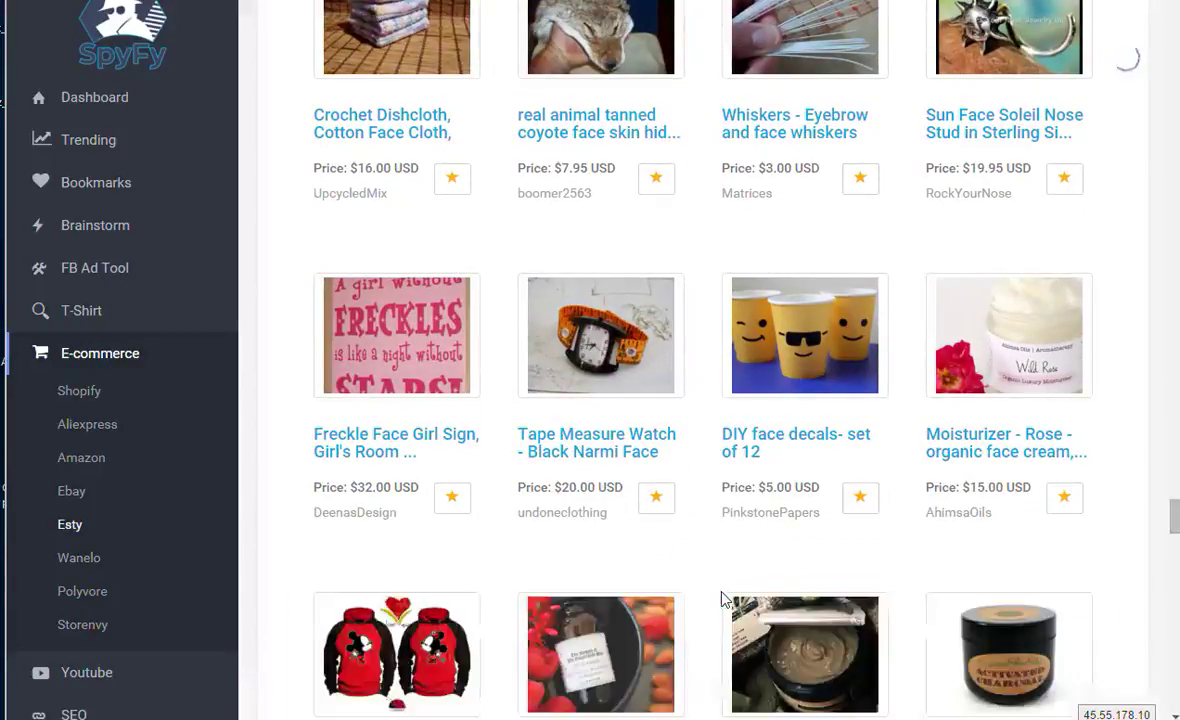
scroll(724, 600, down, 6)
scroll(728, 550, down, 3)
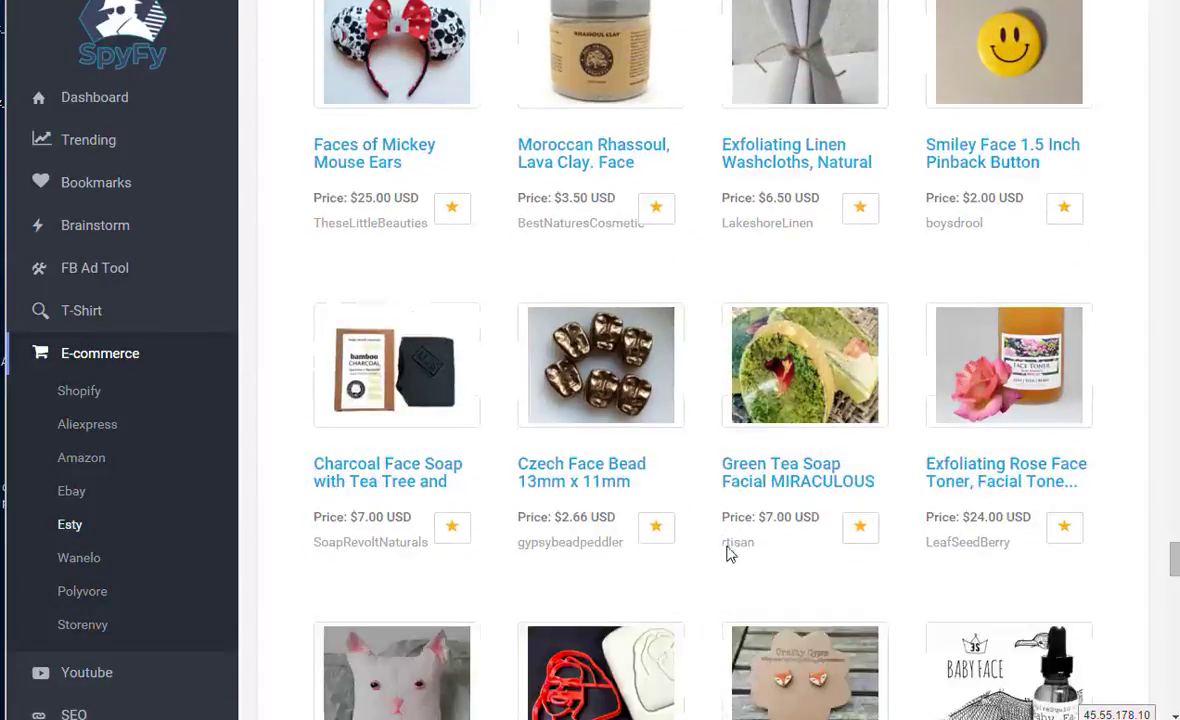
scroll(726, 556, down, 8)
scroll(726, 556, down, 17)
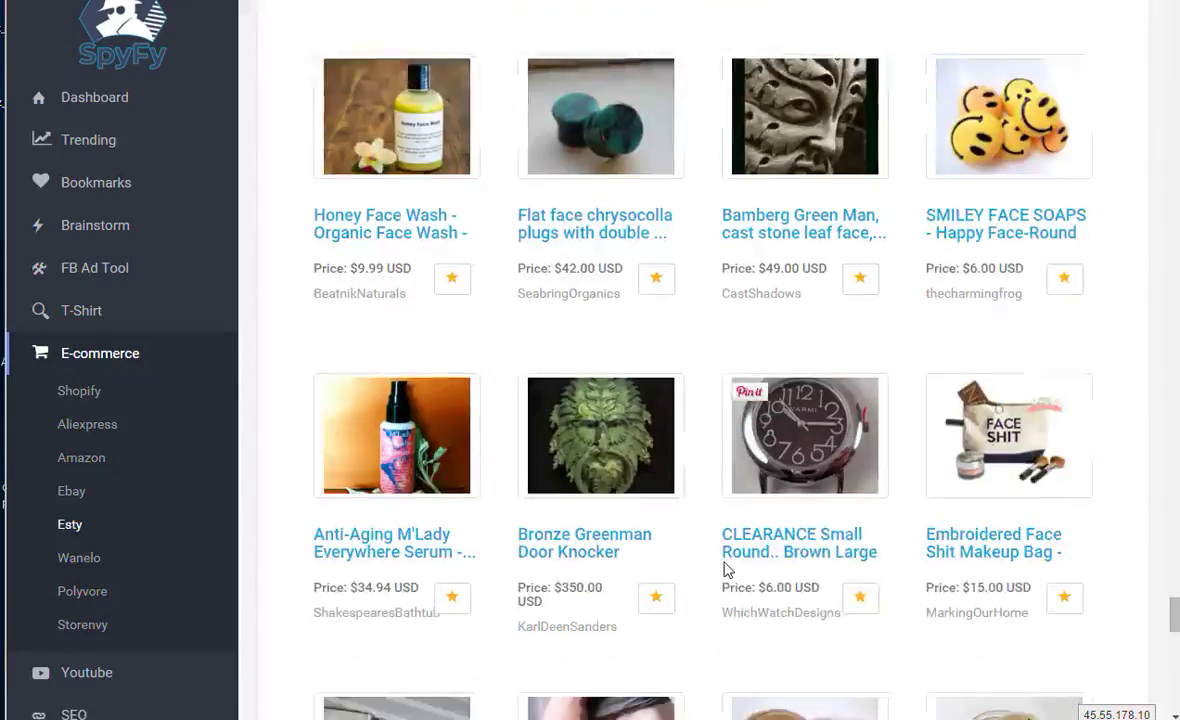
scroll(726, 548, down, 3)
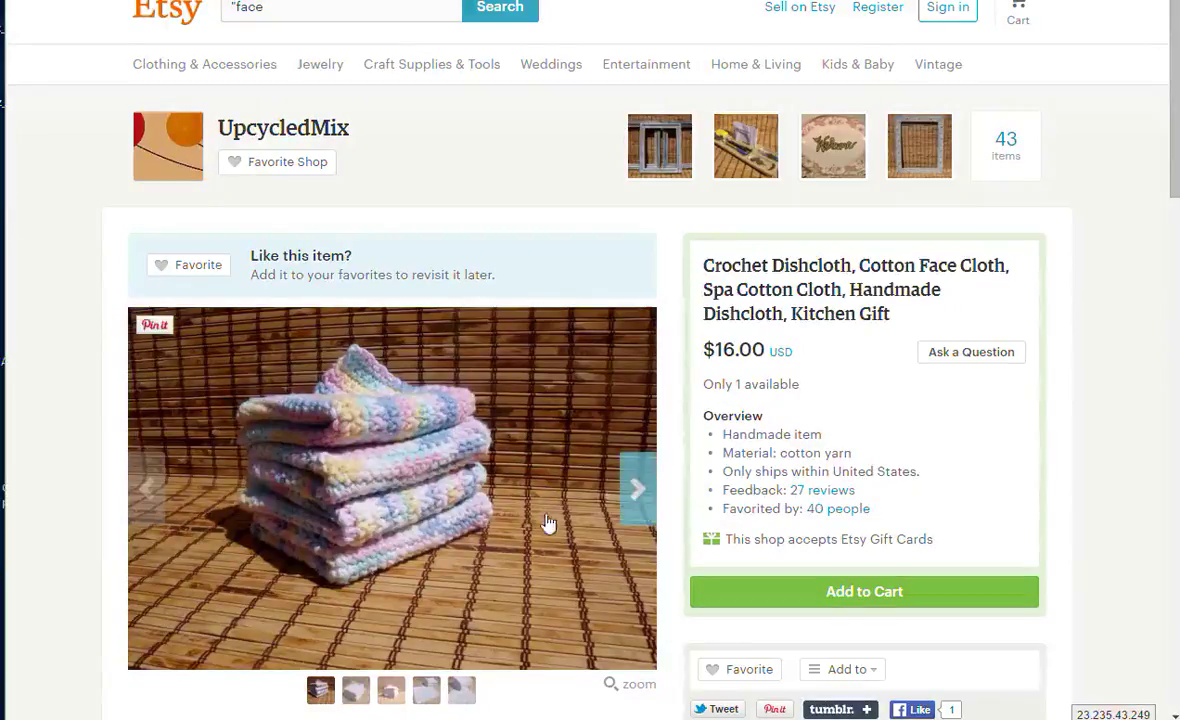
Step: Examine the UpcycledMix crochet dishcloth listing's overview, description, related tags and listing statistics, and close the listing page
scroll(553, 426, down, 3)
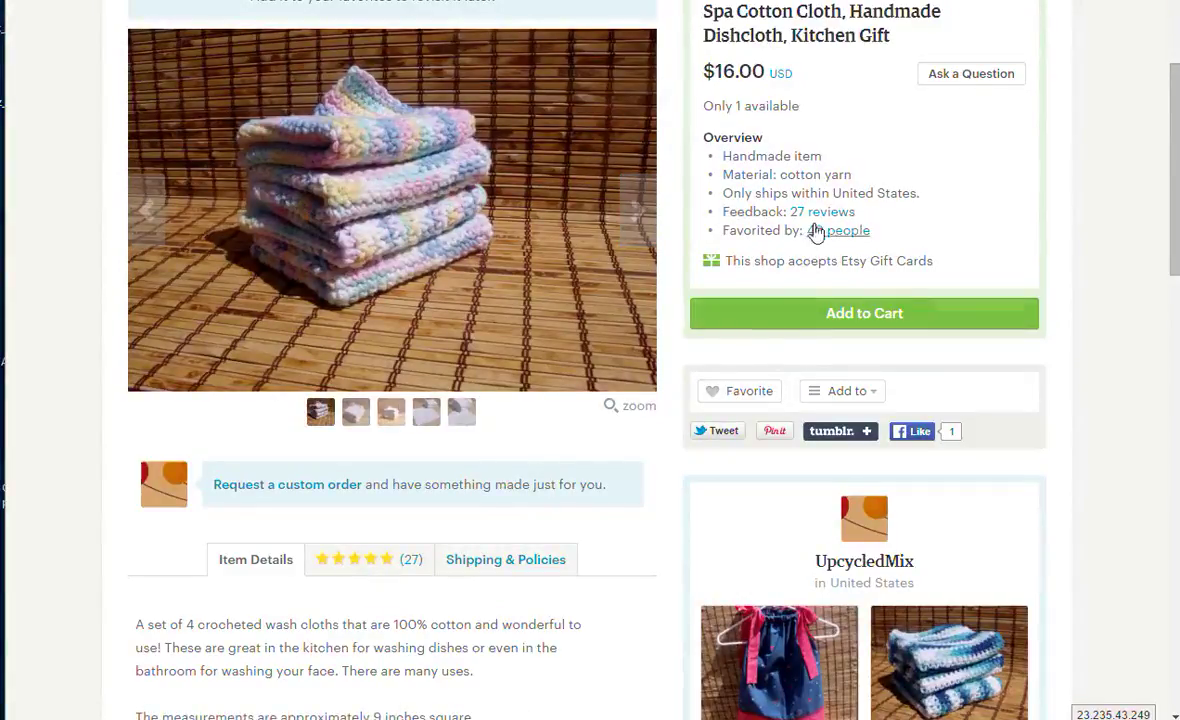
scroll(816, 231, down, 10)
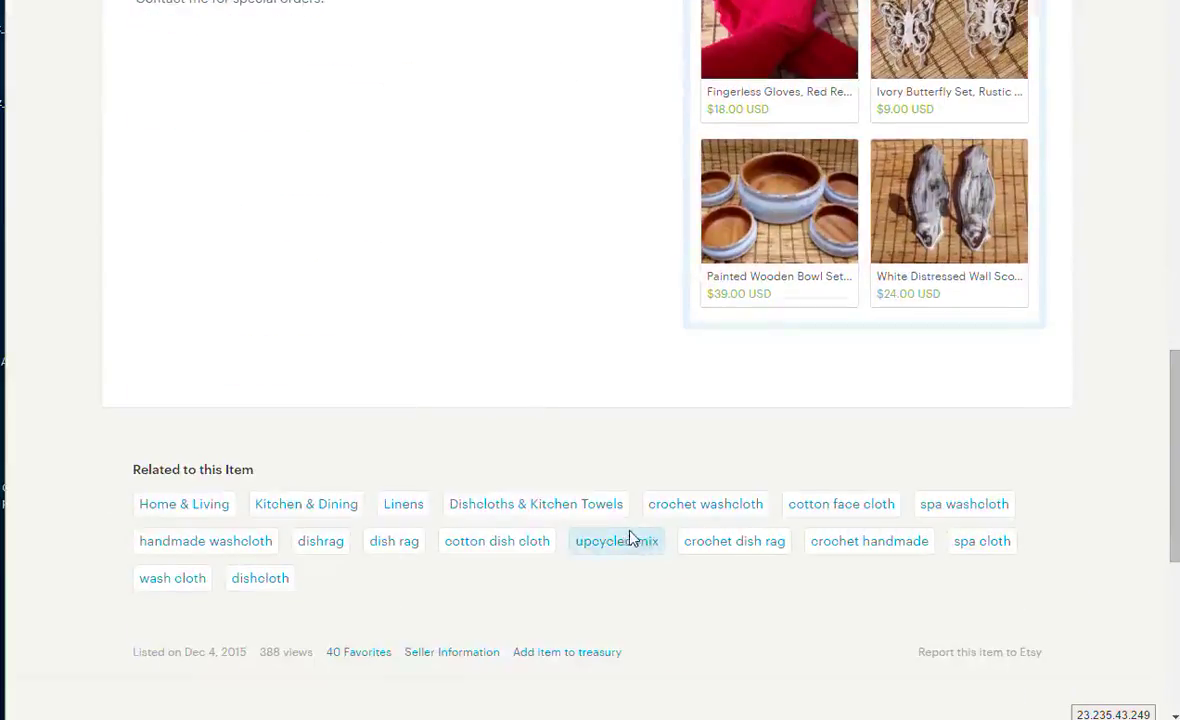
scroll(561, 540, up, 7)
scroll(482, 624, down, 9)
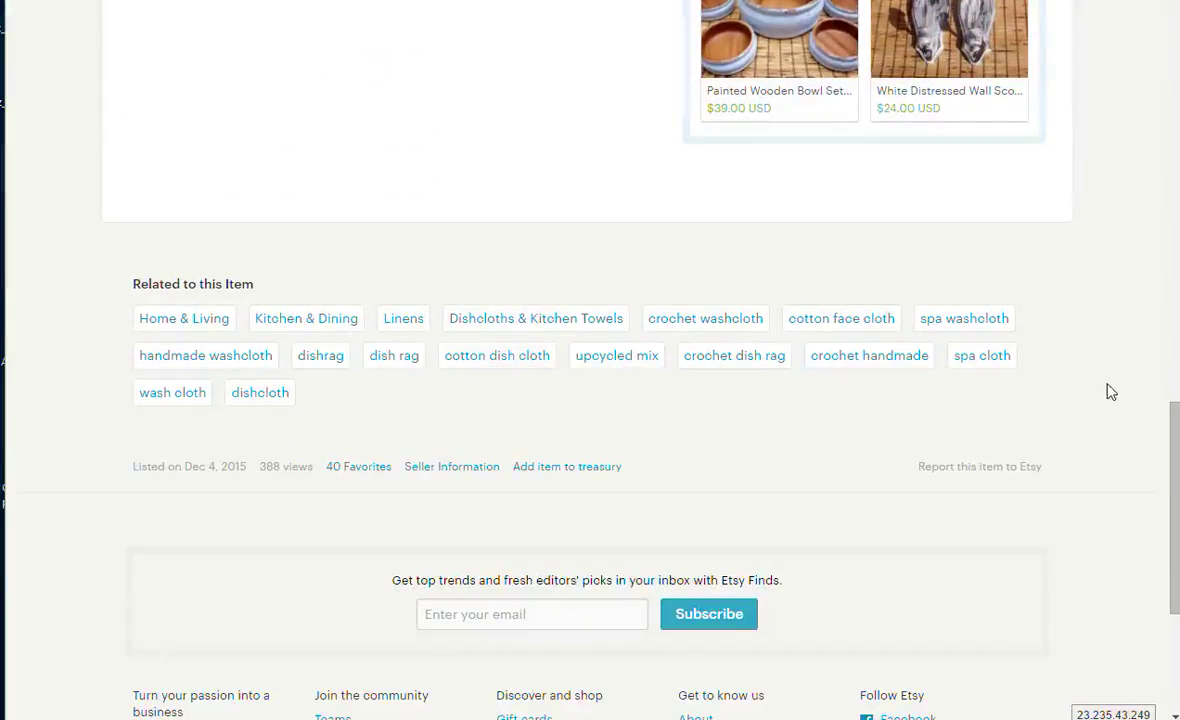
scroll(1110, 391, down, 3)
scroll(1091, 403, up, 15)
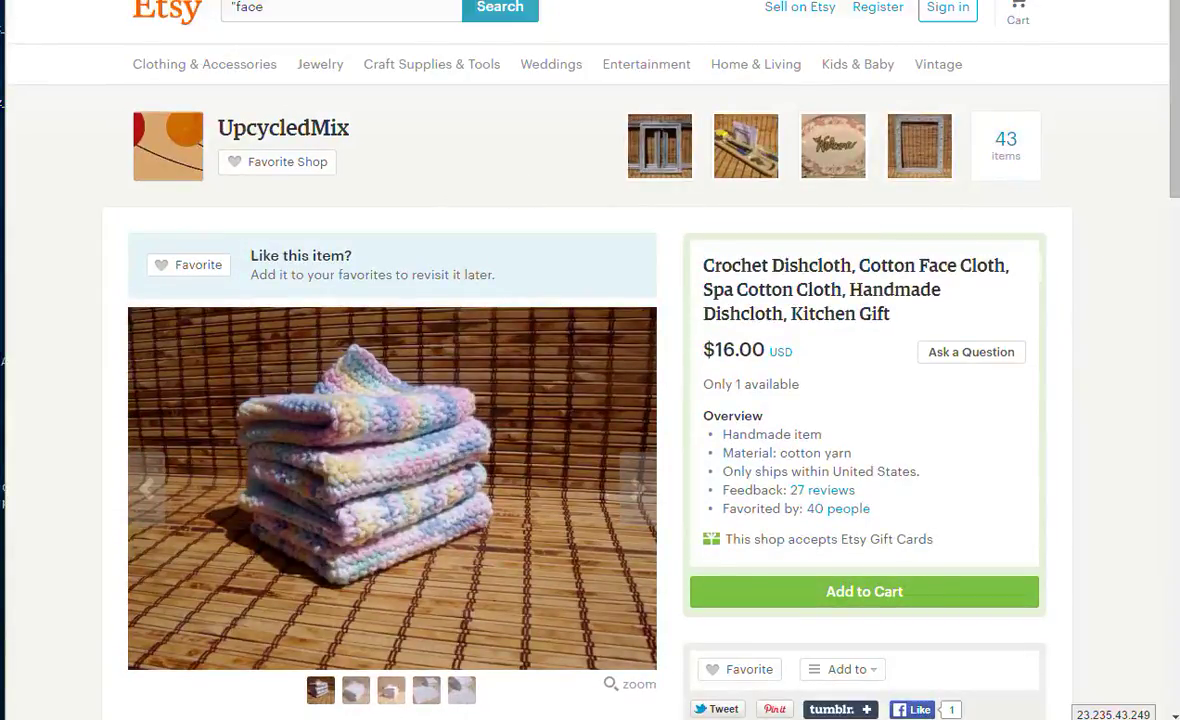
key(ctrl+w)
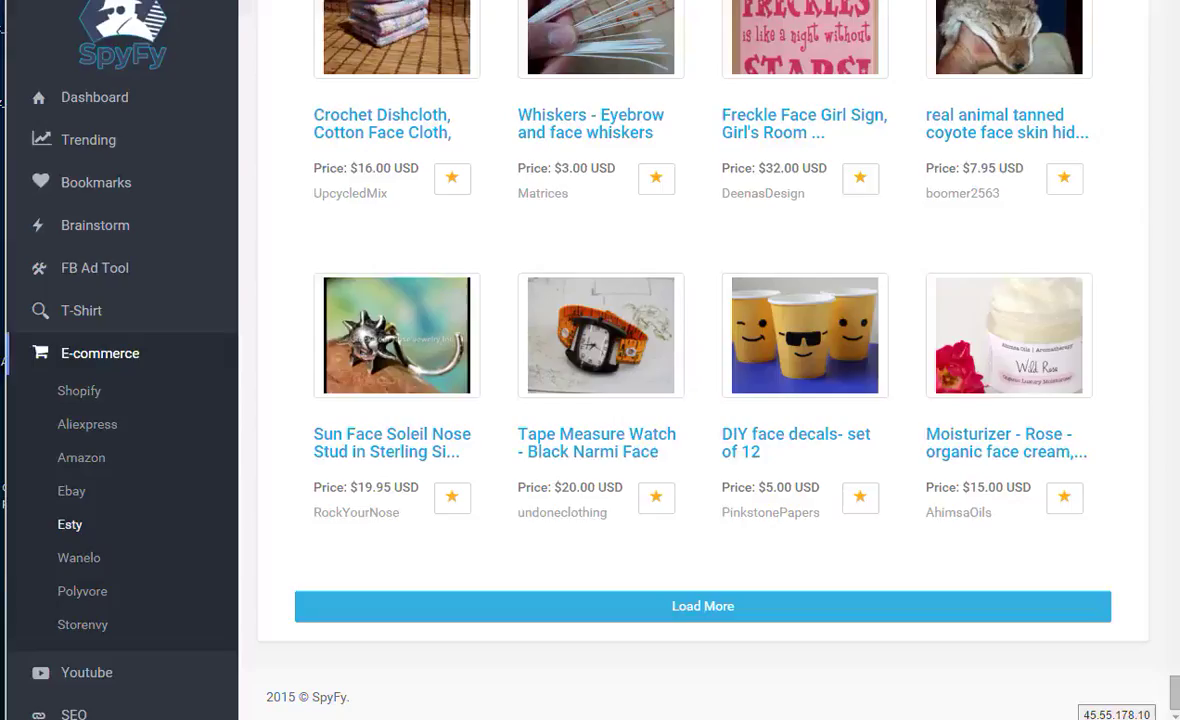
Step: Open the Wanelo research tool and sort its trending products by save count
click(80, 560)
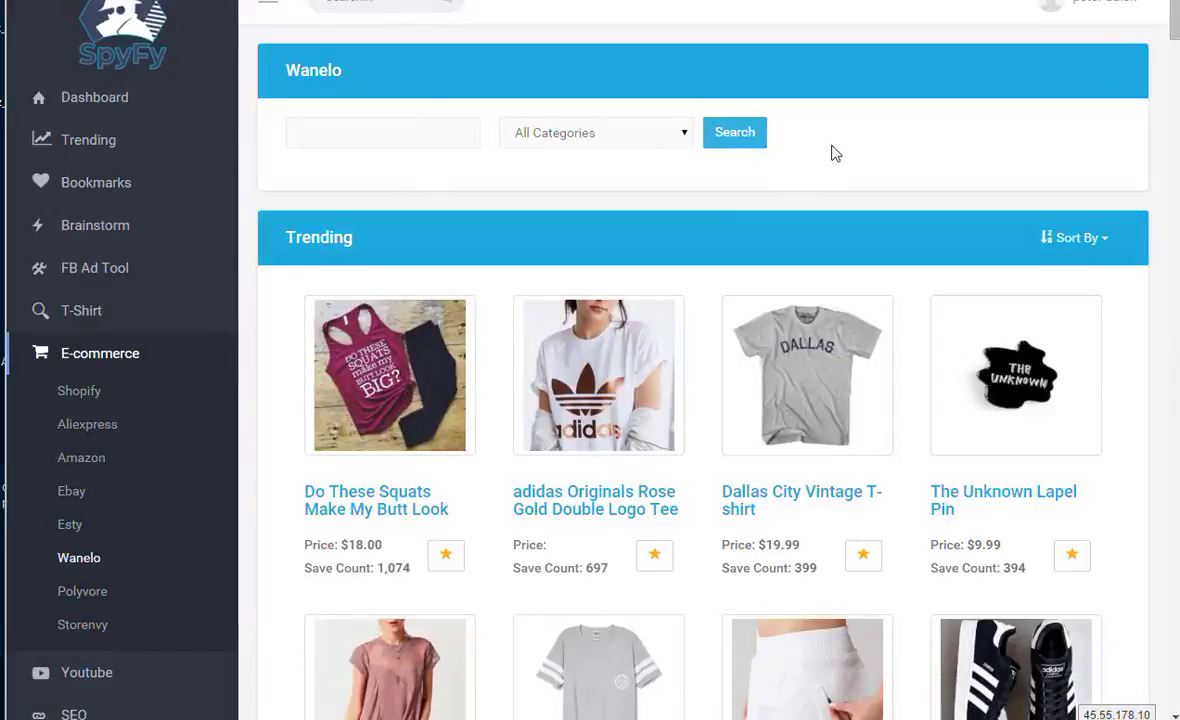
scroll(860, 190, down, 2)
scroll(873, 318, down, 2)
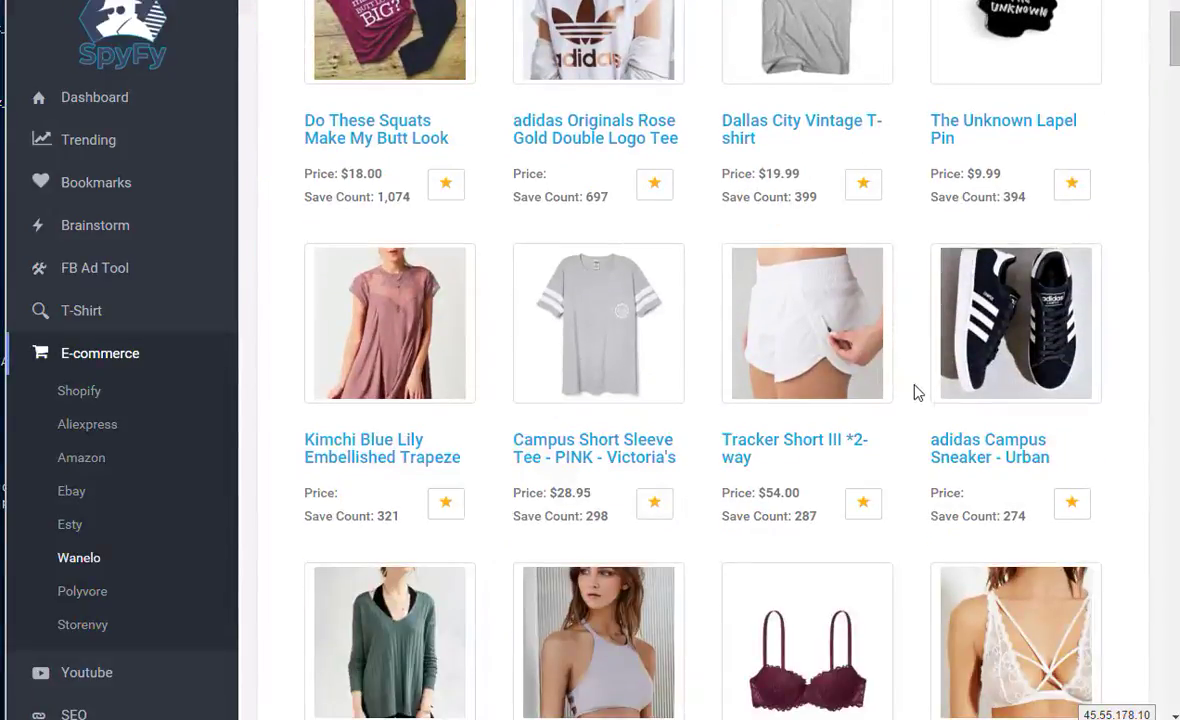
scroll(918, 392, up, 3)
click(1078, 147)
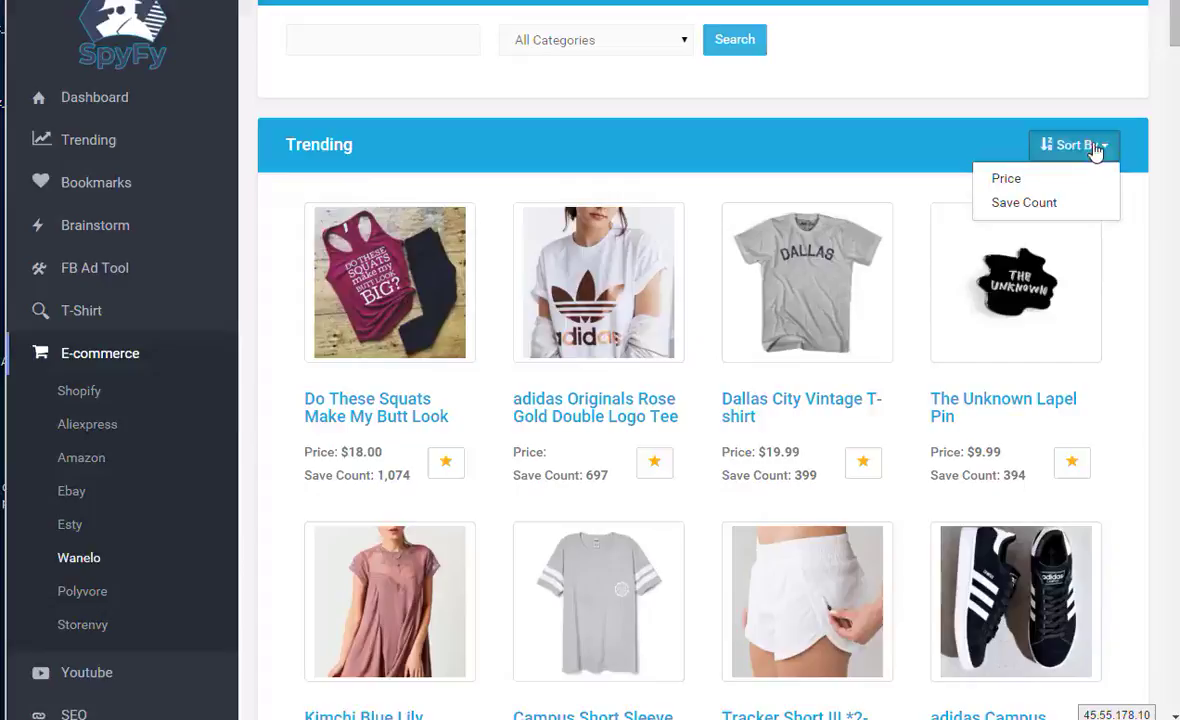
click(1062, 205)
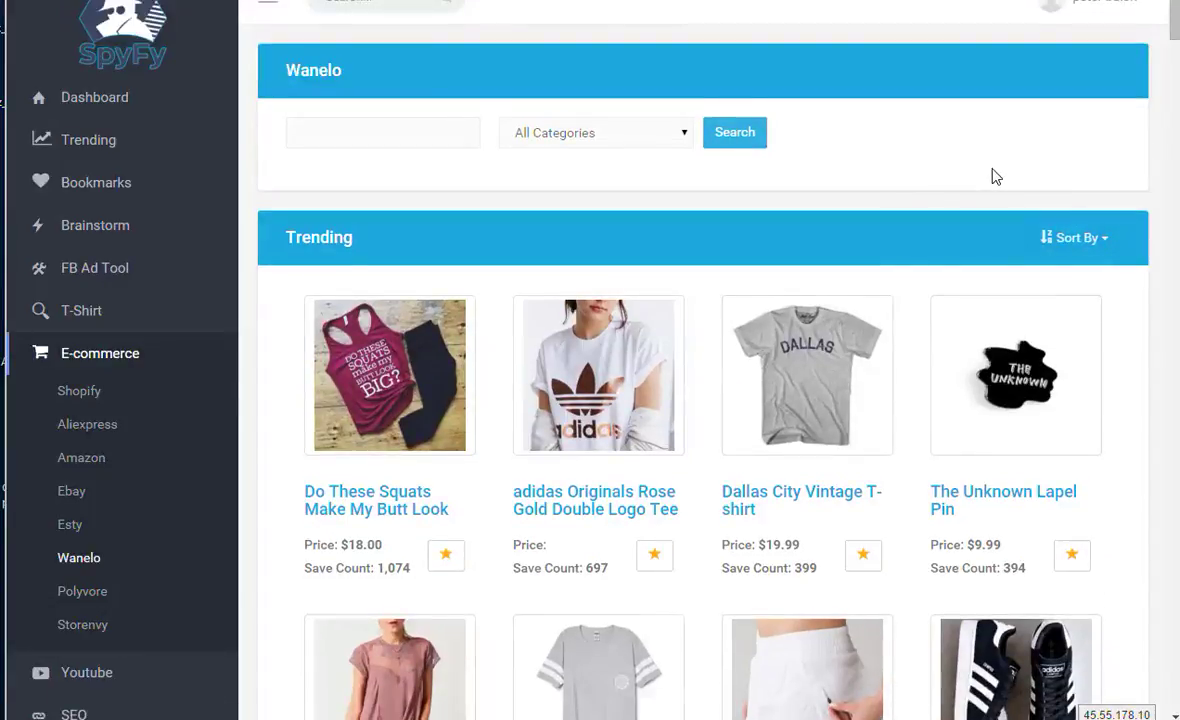
Step: Look through the sorted Wanelo trending products and bookmark the Primus Guitar Pick
scroll(993, 176, down, 1)
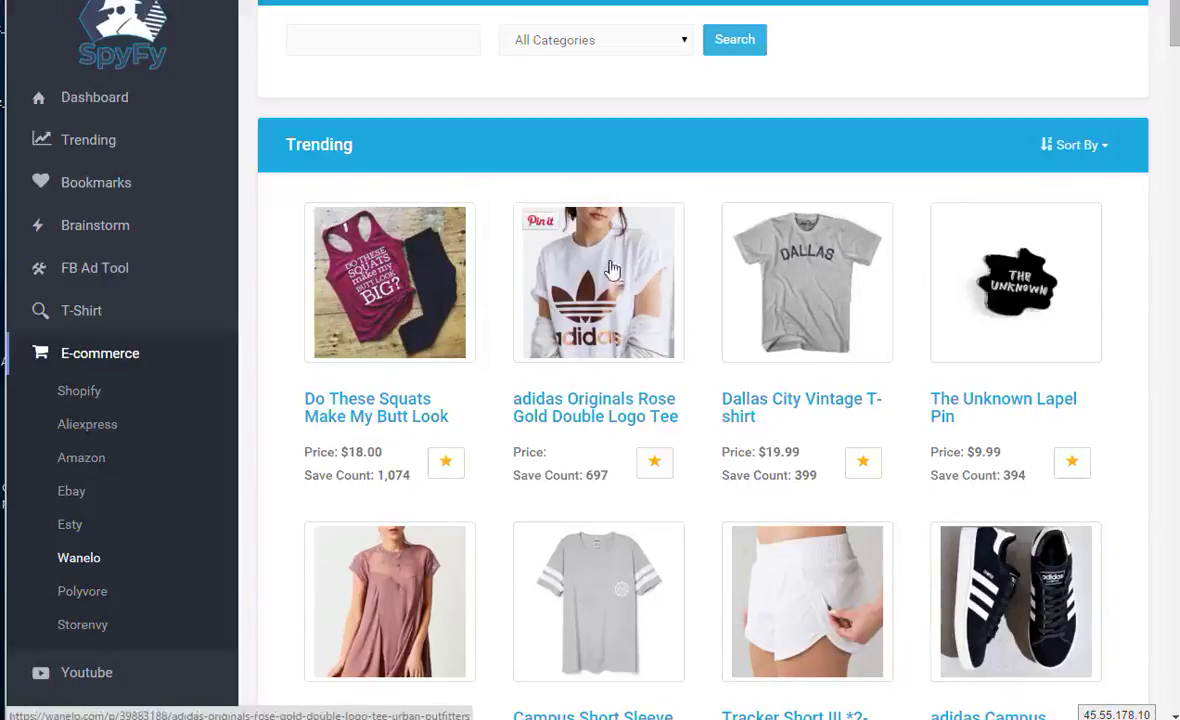
scroll(943, 450, down, 7)
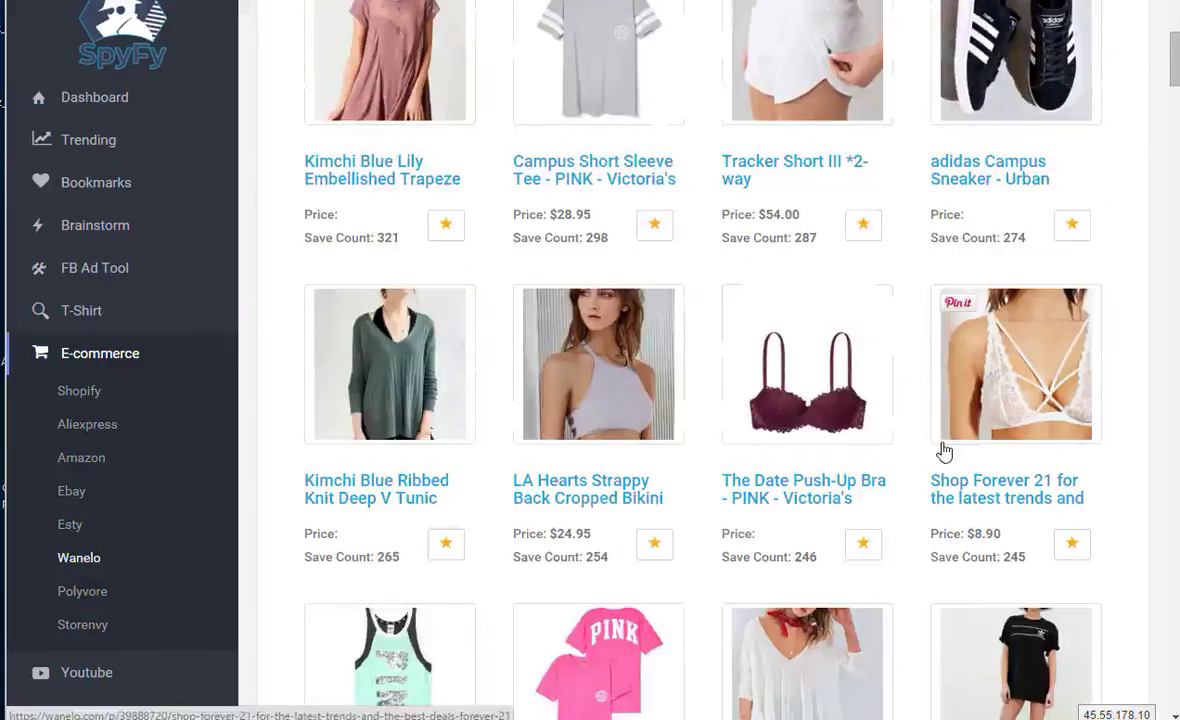
scroll(955, 462, down, 9)
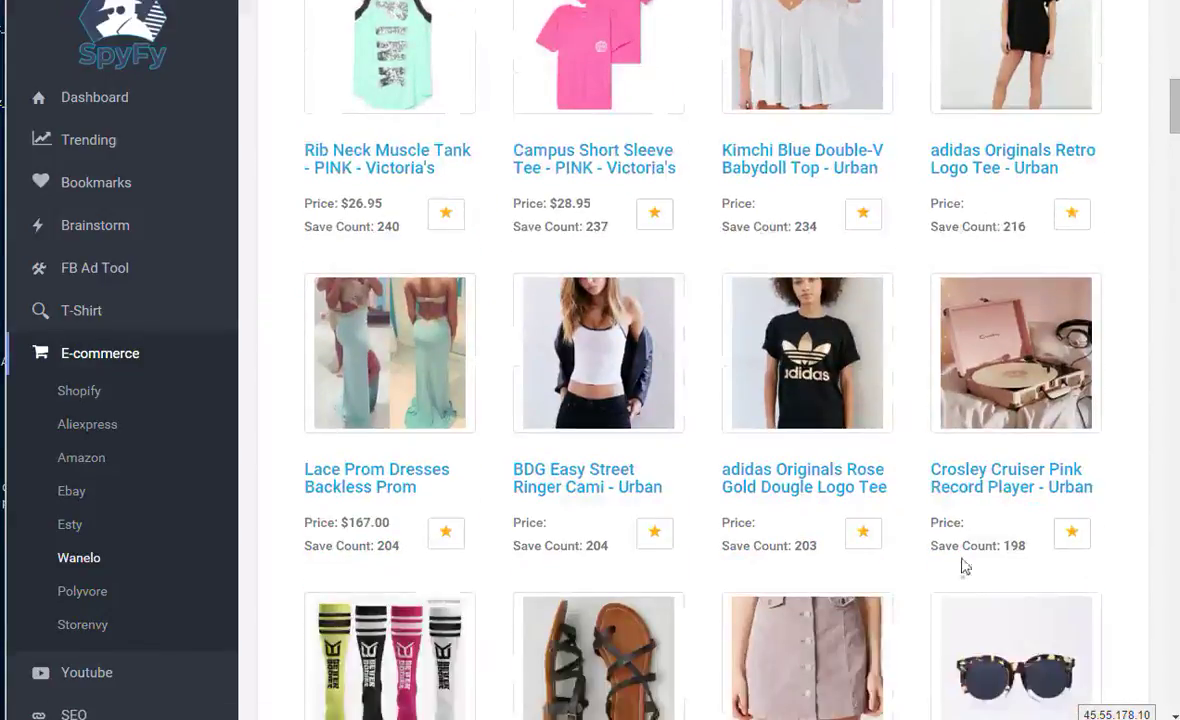
scroll(698, 419, down, 6)
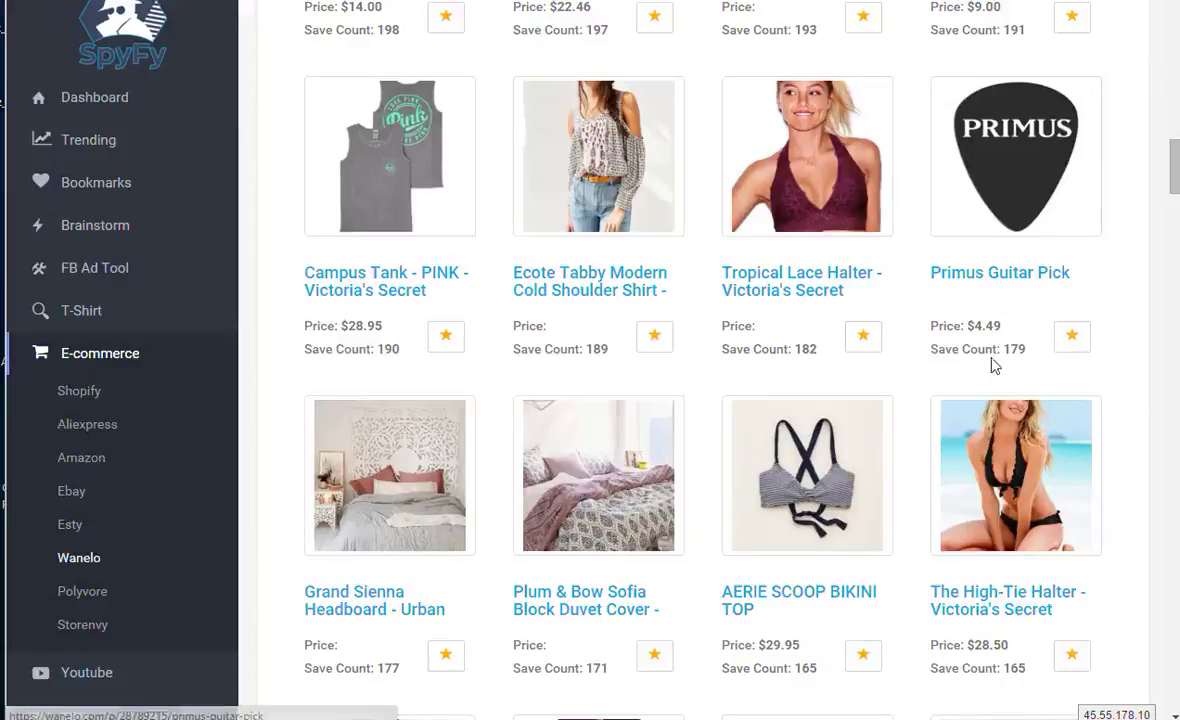
click(1068, 335)
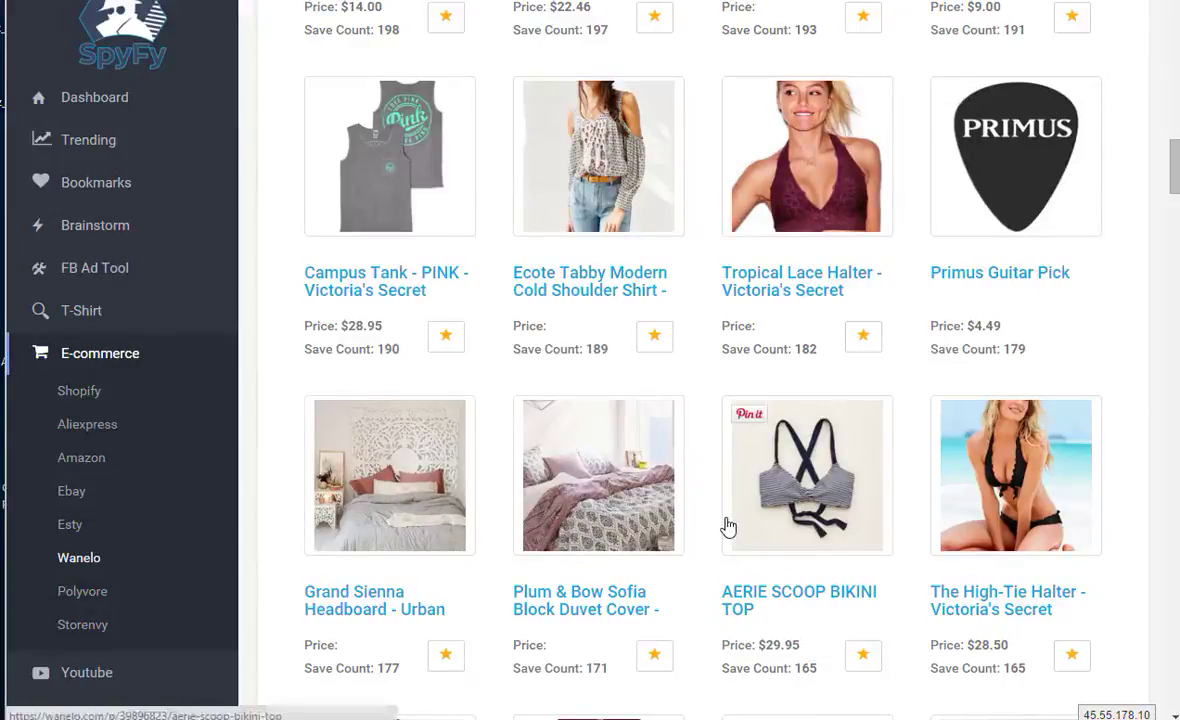
Step: Check more trending products further down the list, return to the Primus Guitar Pick and open its Wanelo page
scroll(760, 472, down, 9)
scroll(760, 472, down, 5)
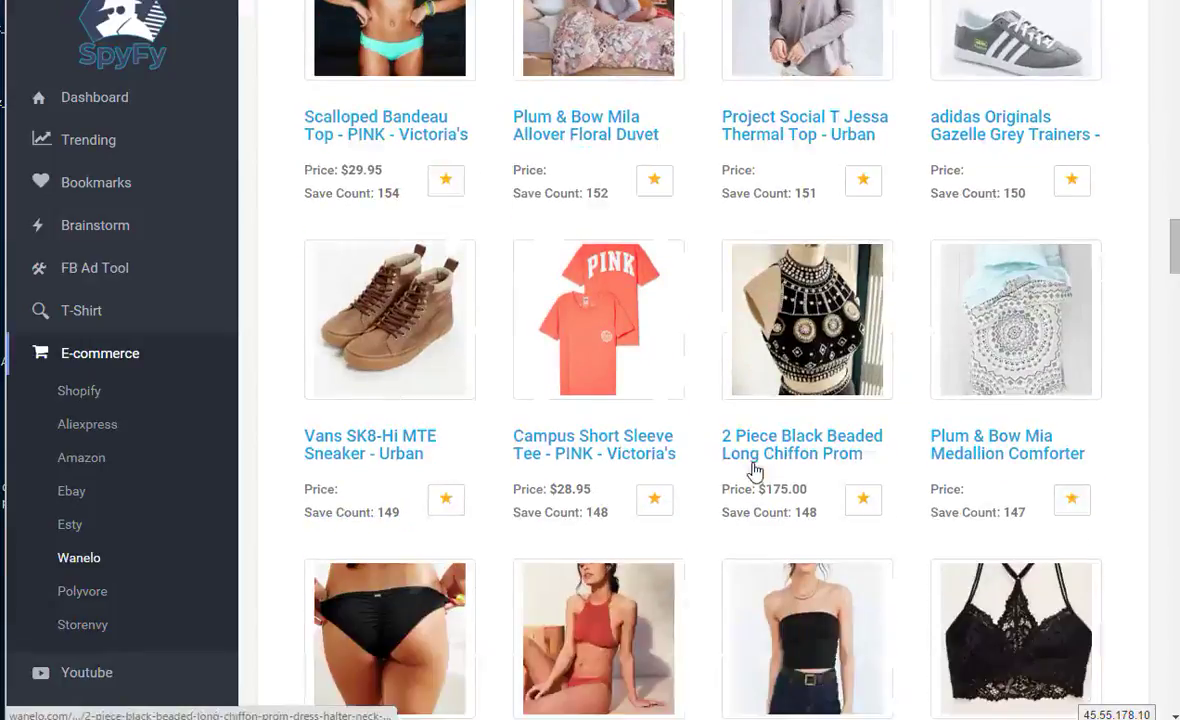
scroll(756, 474, up, 12)
scroll(800, 450, up, 4)
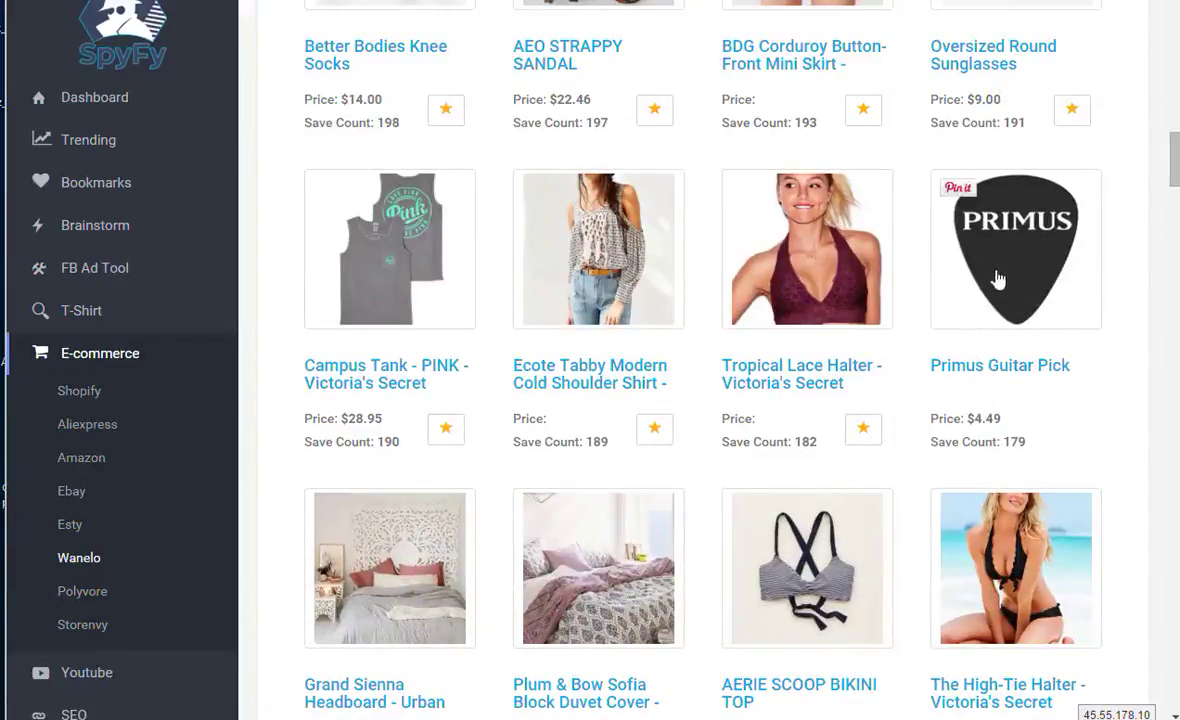
click(1005, 256)
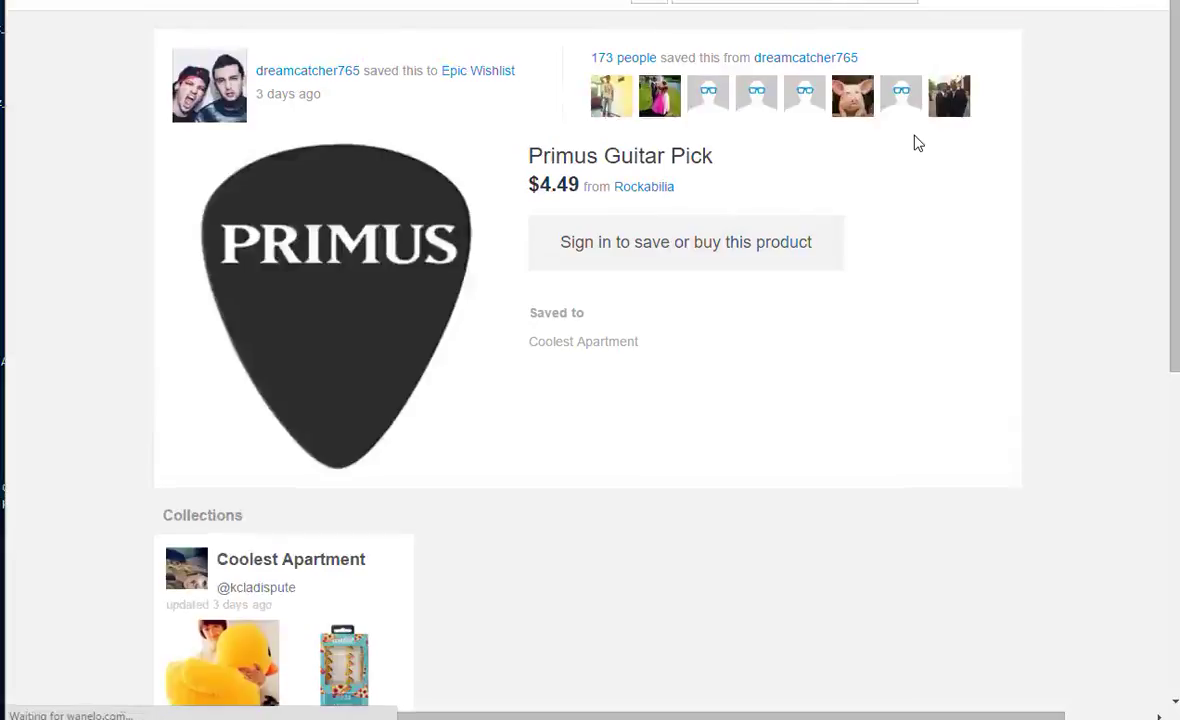
Step: Examine the guitar pick's save details and the products its savers also saved, and close the product page
scroll(805, 353, down, 3)
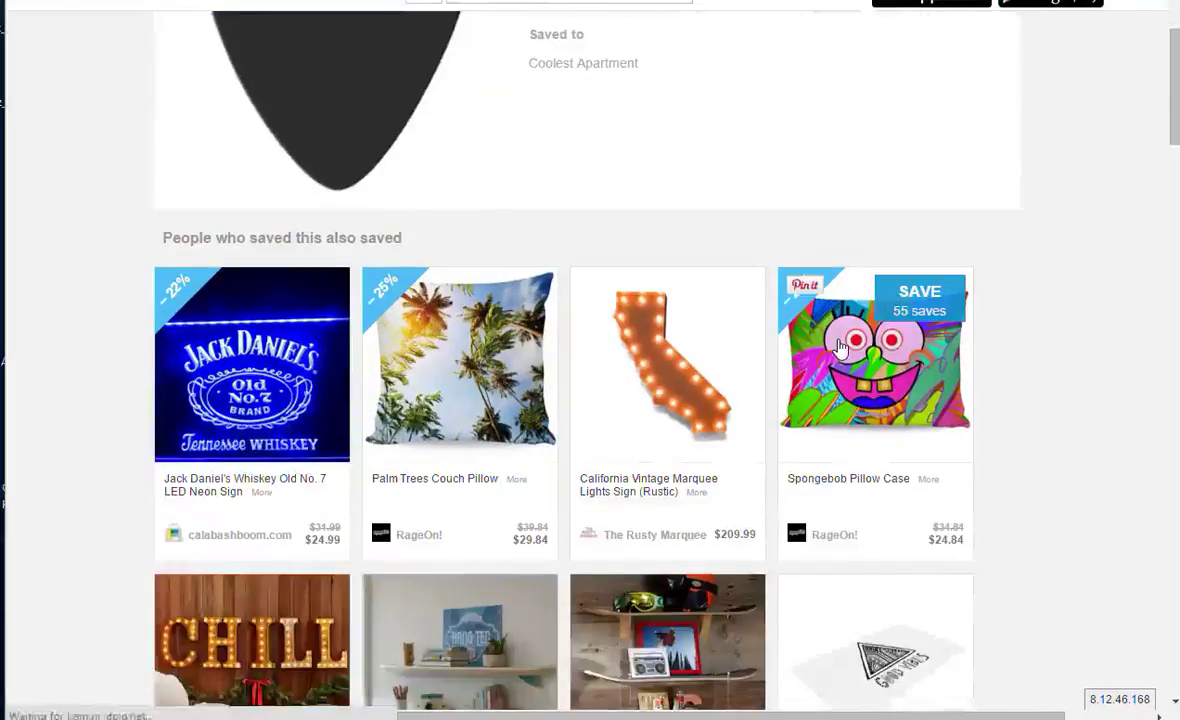
scroll(837, 345, up, 3)
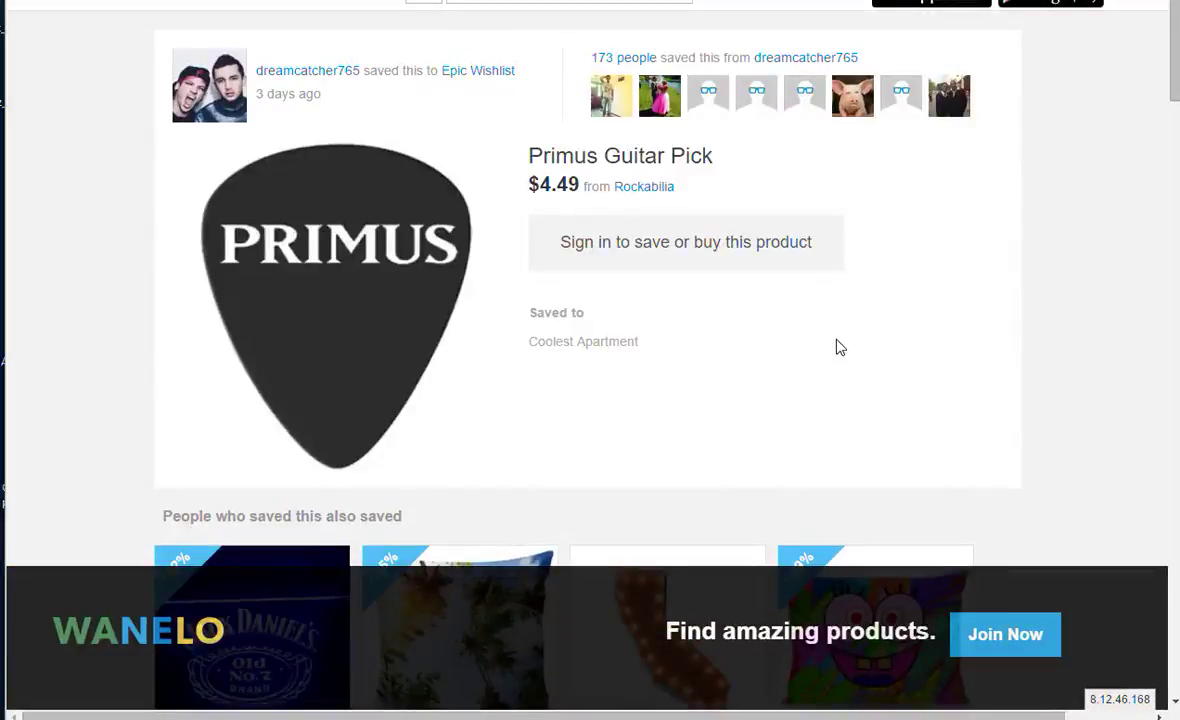
scroll(834, 345, down, 3)
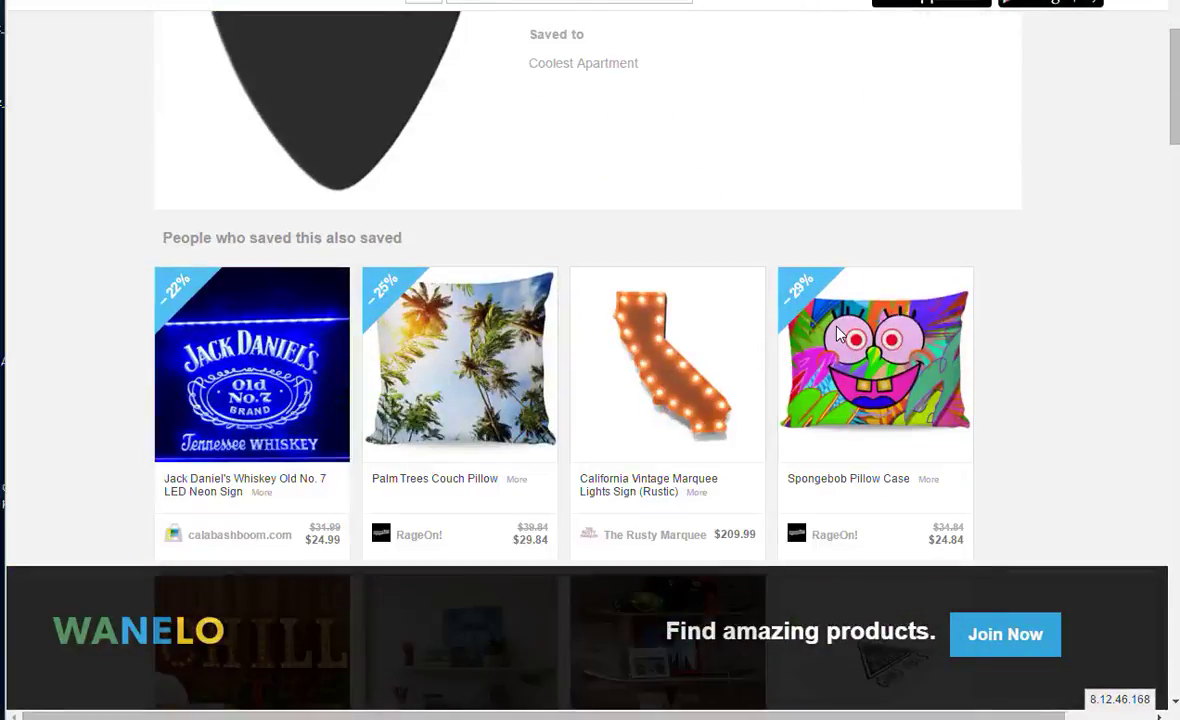
scroll(860, 310, down, 3)
scroll(975, 371, down, 6)
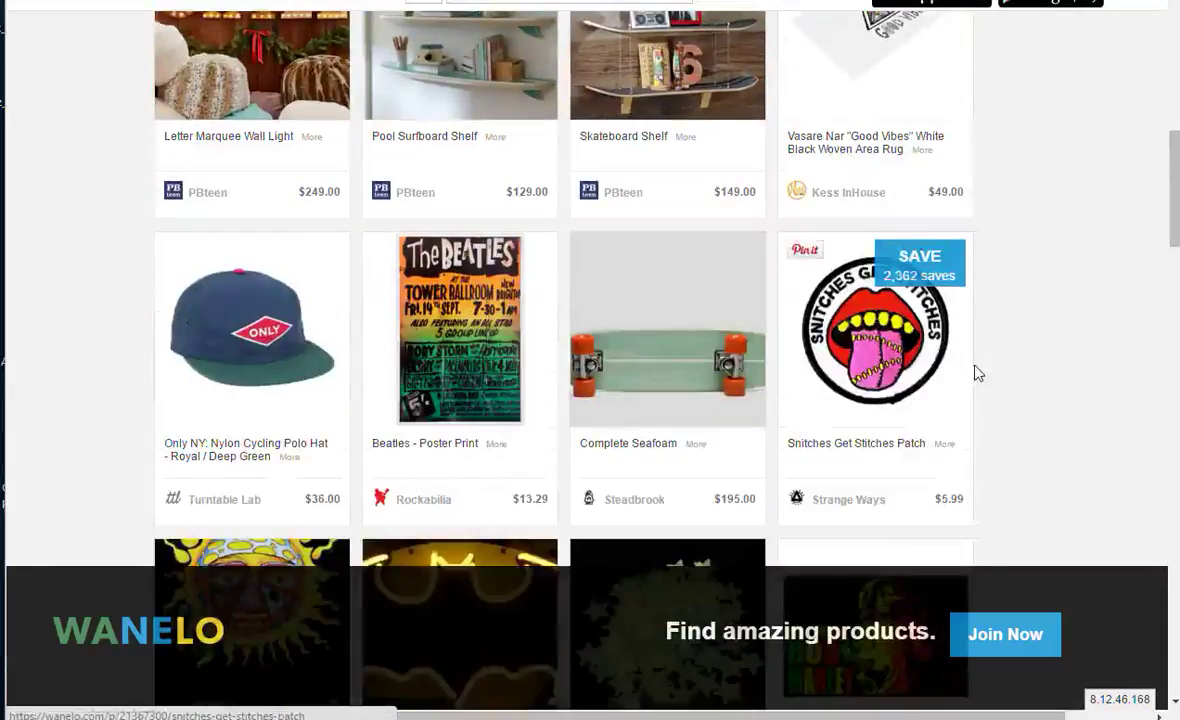
scroll(985, 395, up, 10)
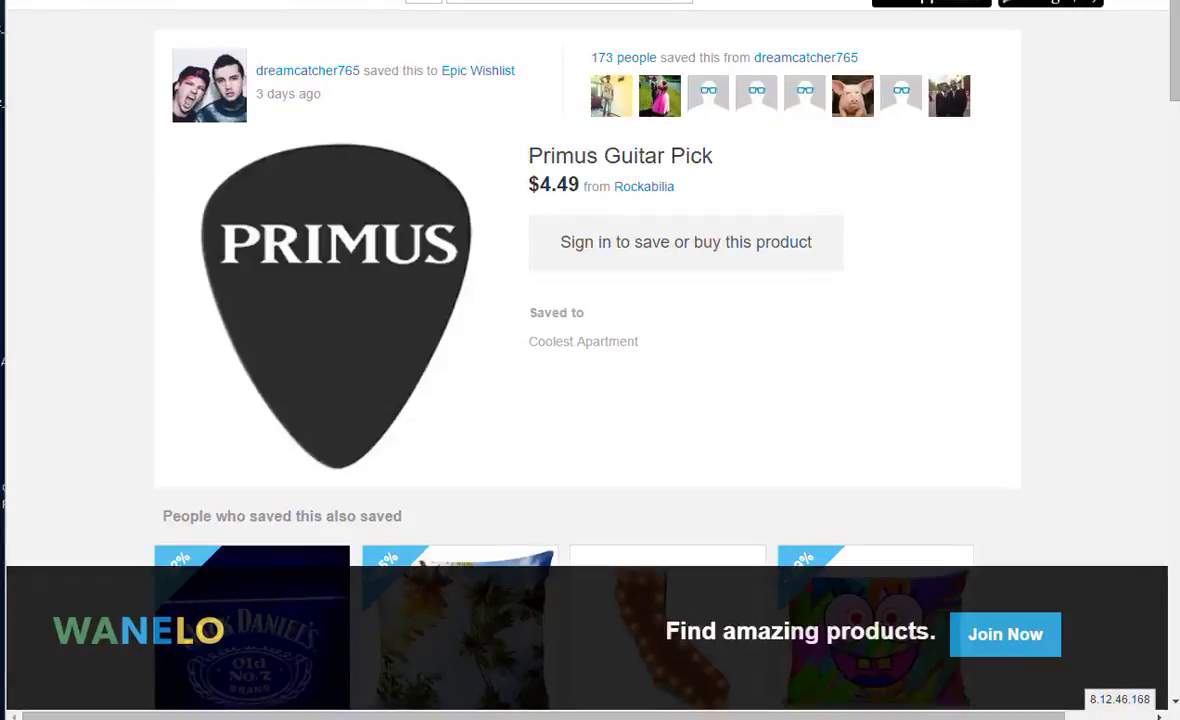
key(ctrl+w)
Step: Compare the save counts of the clothing, bedding and sandals further down the Wanelo trending list
scroll(849, 510, down, 8)
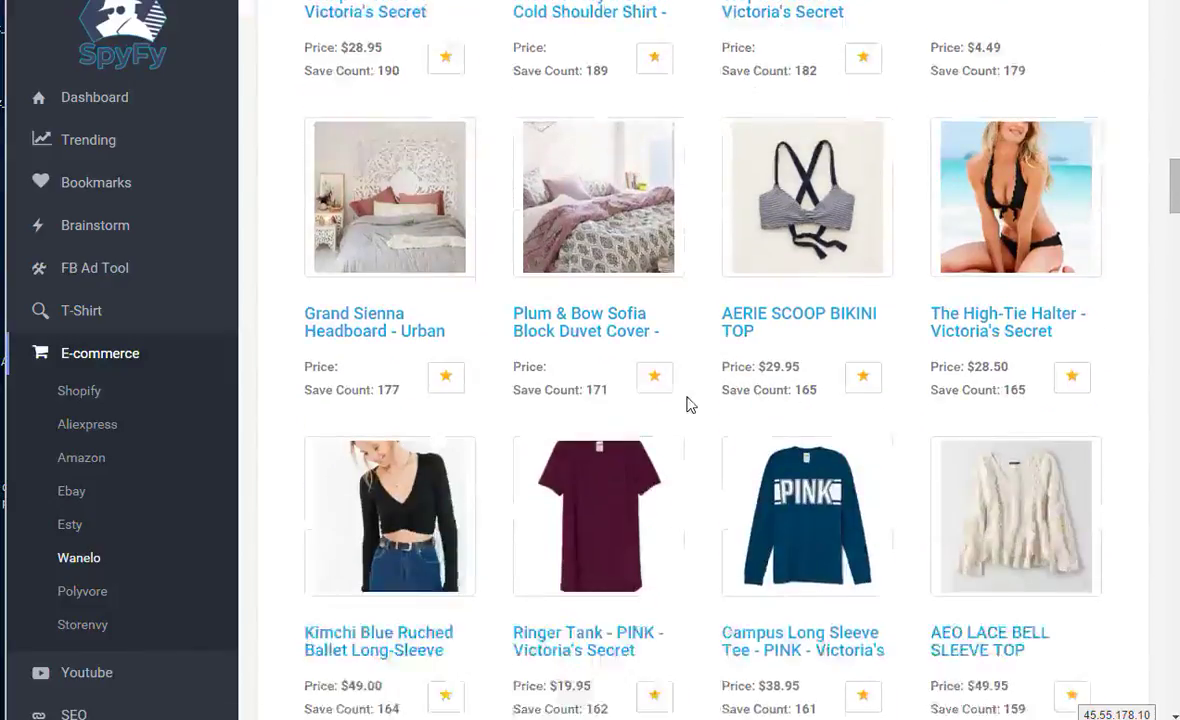
scroll(868, 366, down, 11)
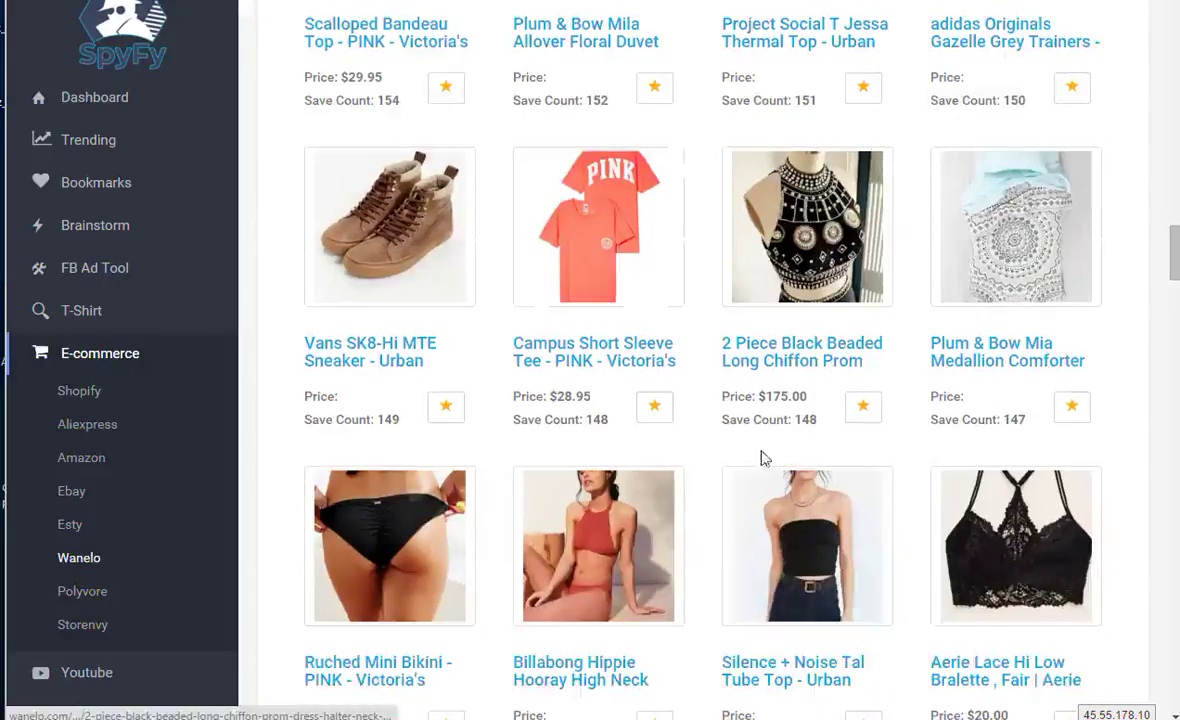
scroll(714, 480, down, 12)
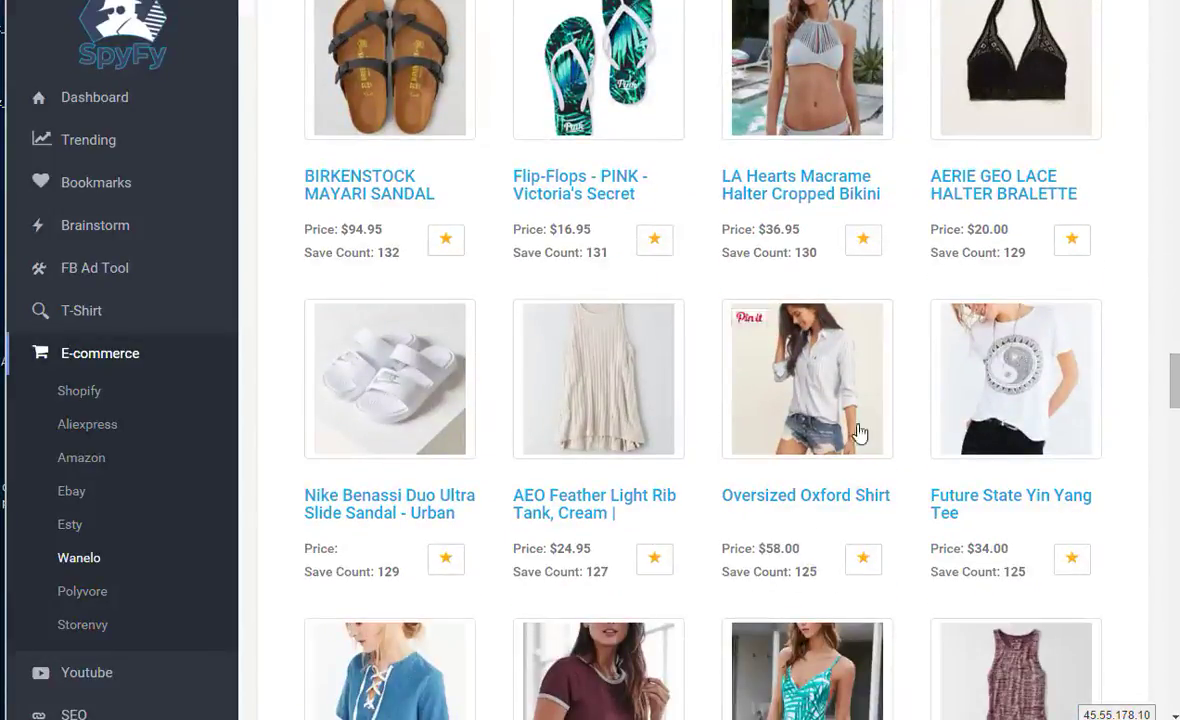
scroll(567, 488, up, 1)
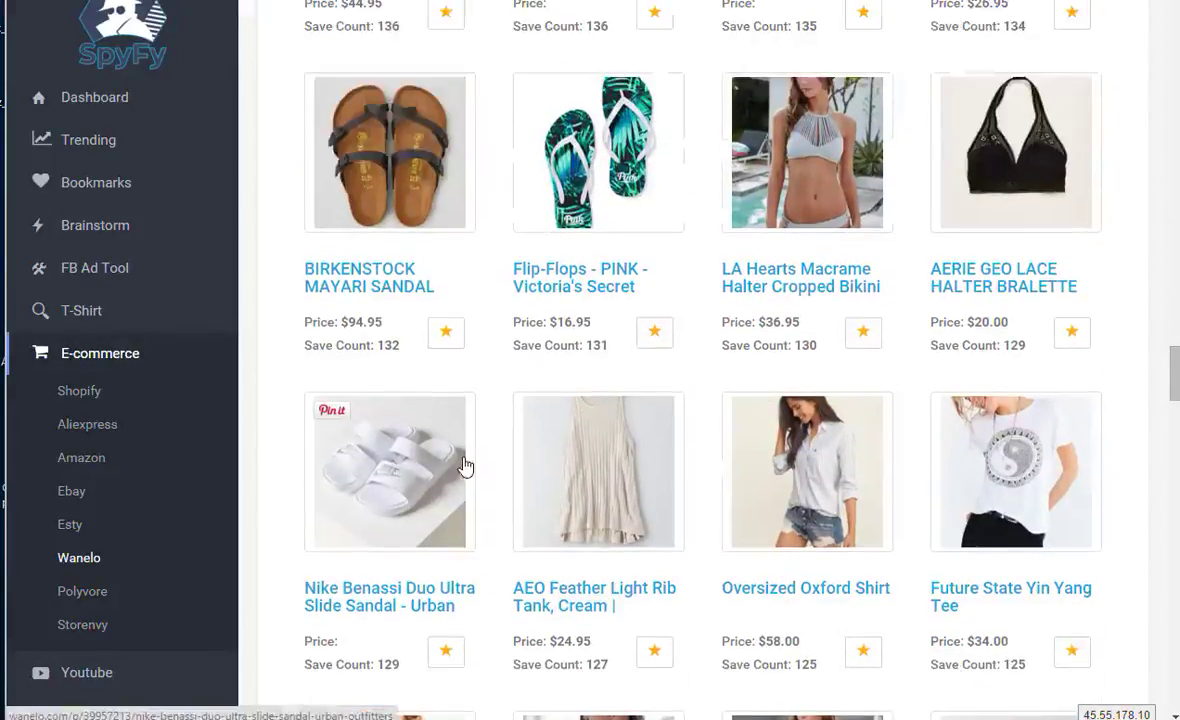
Step: Search Polyvore for "lotion" and check the prices and likes of the first results
click(82, 591)
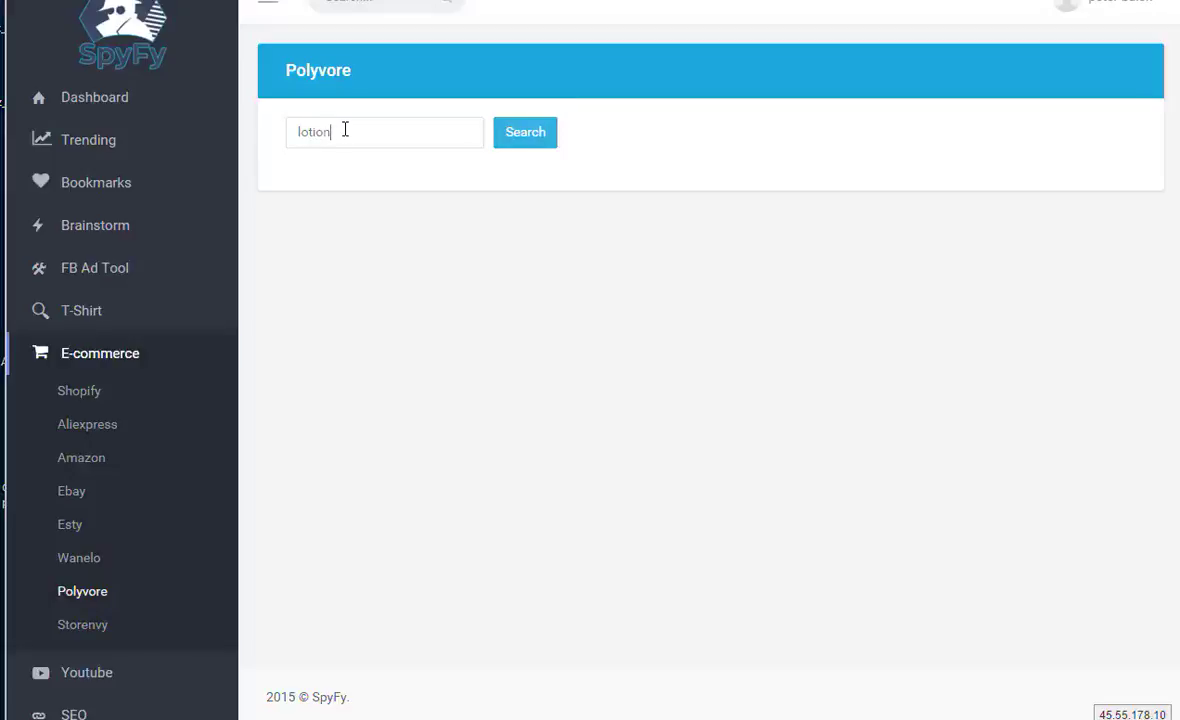
click(529, 136)
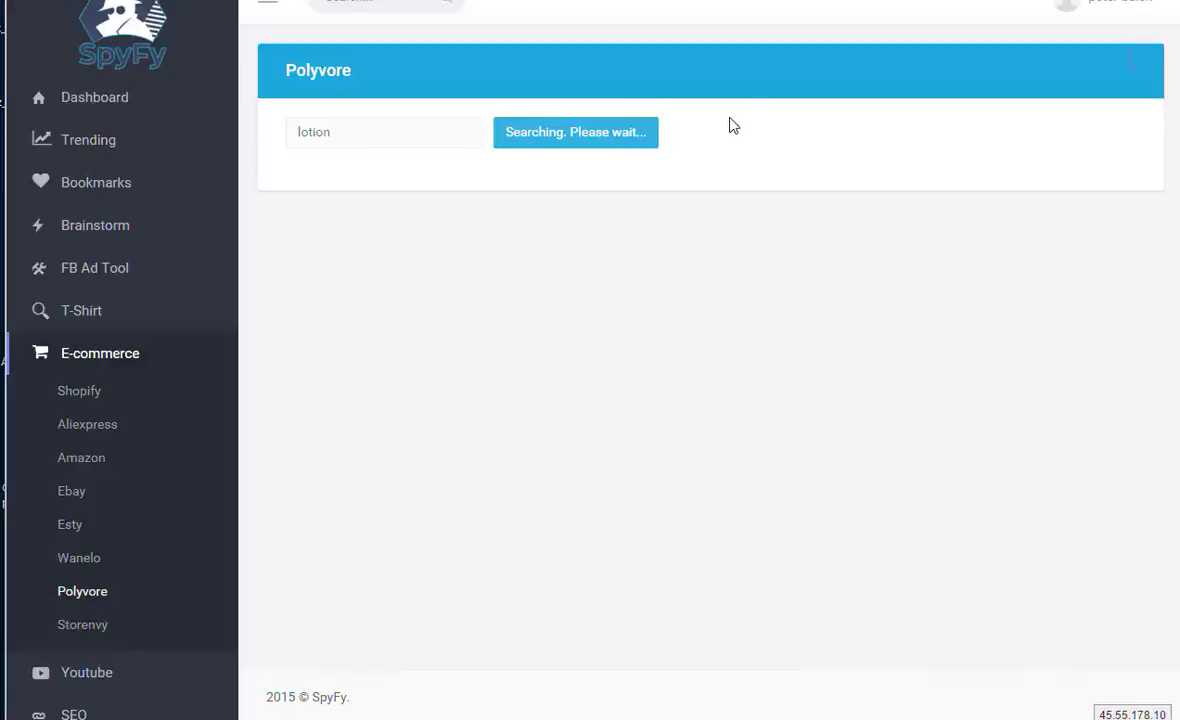
scroll(466, 435, down, 5)
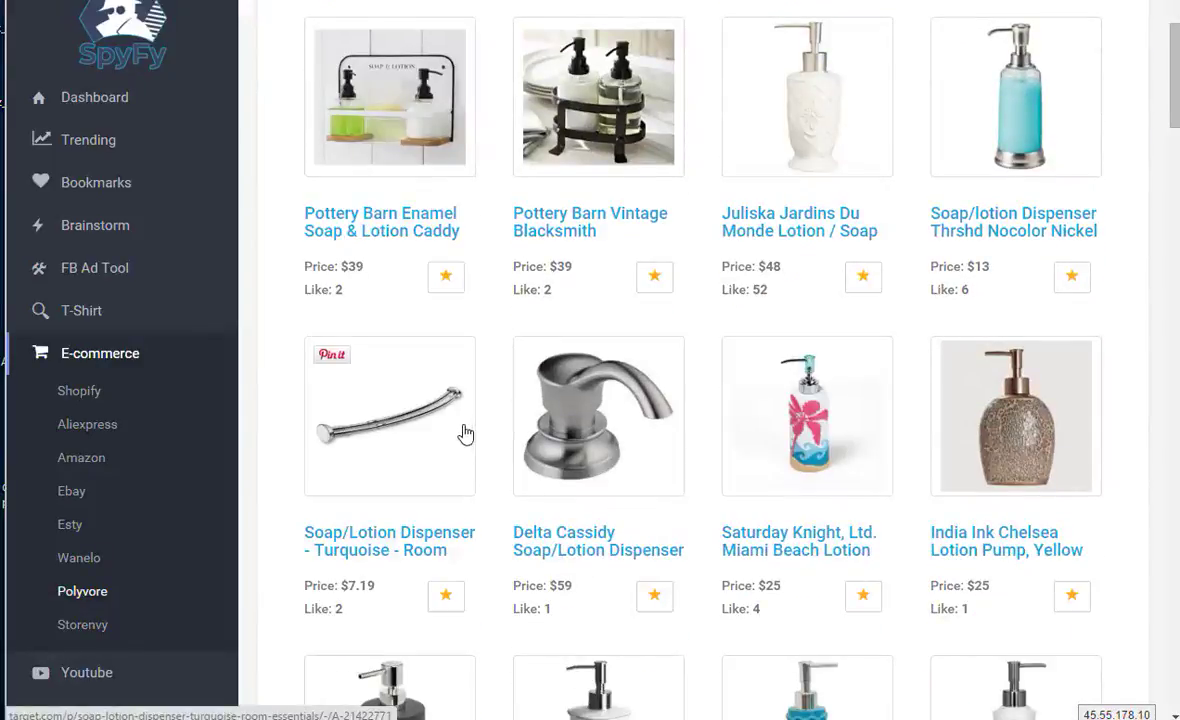
scroll(466, 434, up, 2)
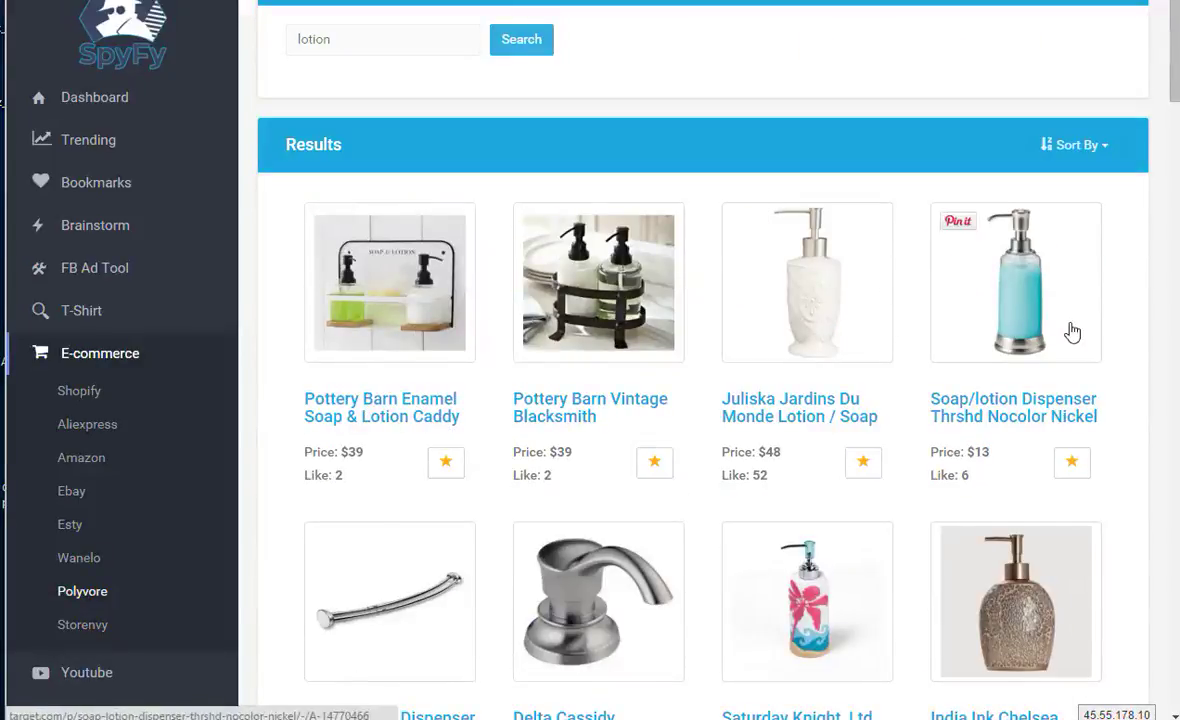
Step: Compare the prices and like counts of the lotion pumps and soap dispensers through the rest of the Polyvore results
scroll(1069, 332, down, 6)
scroll(640, 440, down, 8)
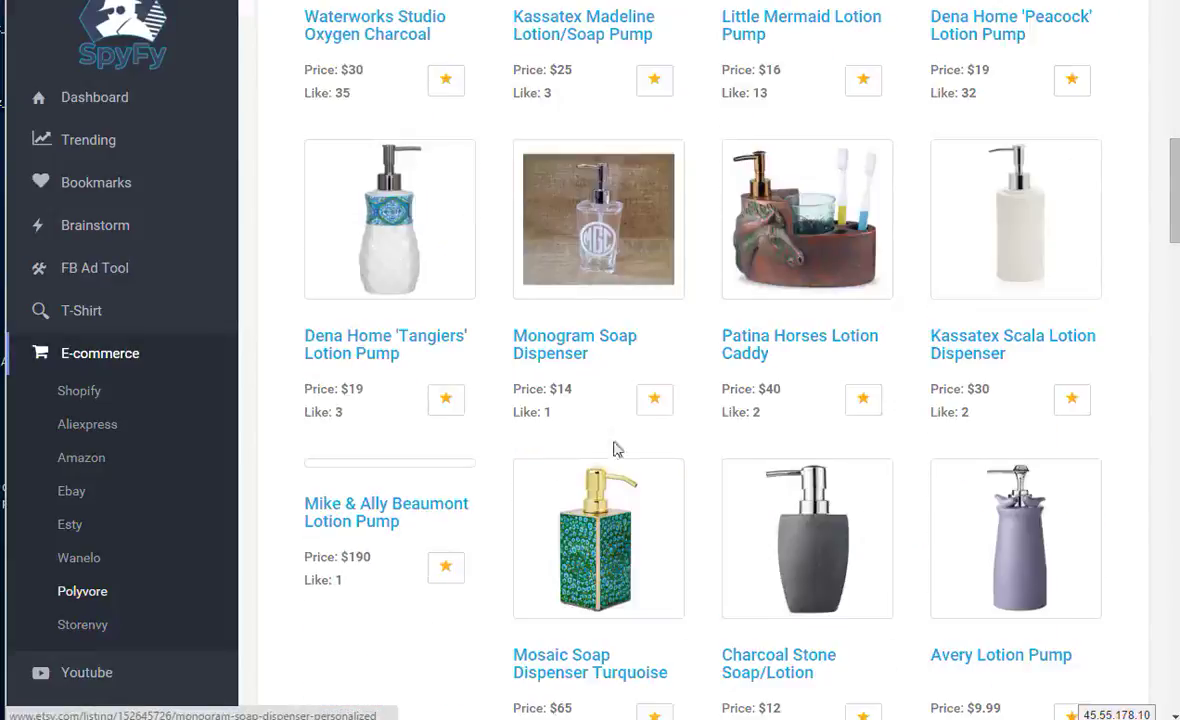
scroll(603, 438, down, 8)
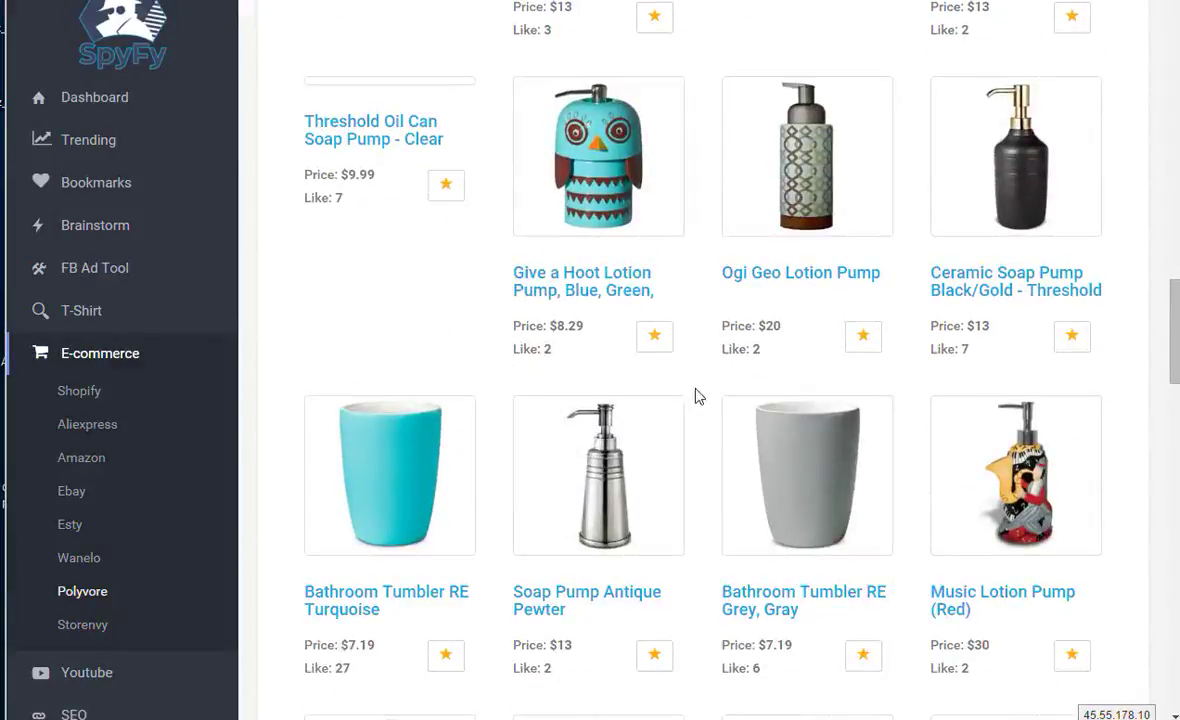
scroll(694, 405, down, 3)
scroll(685, 414, up, 3)
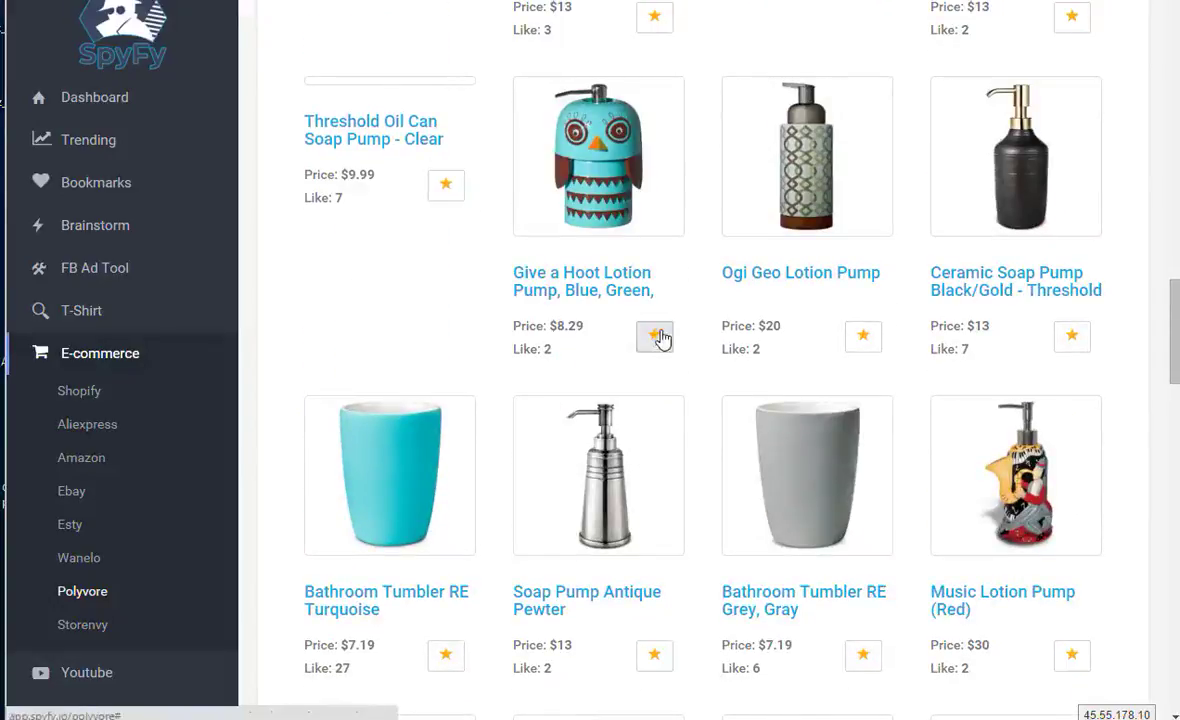
scroll(861, 474, down, 5)
scroll(861, 480, down, 15)
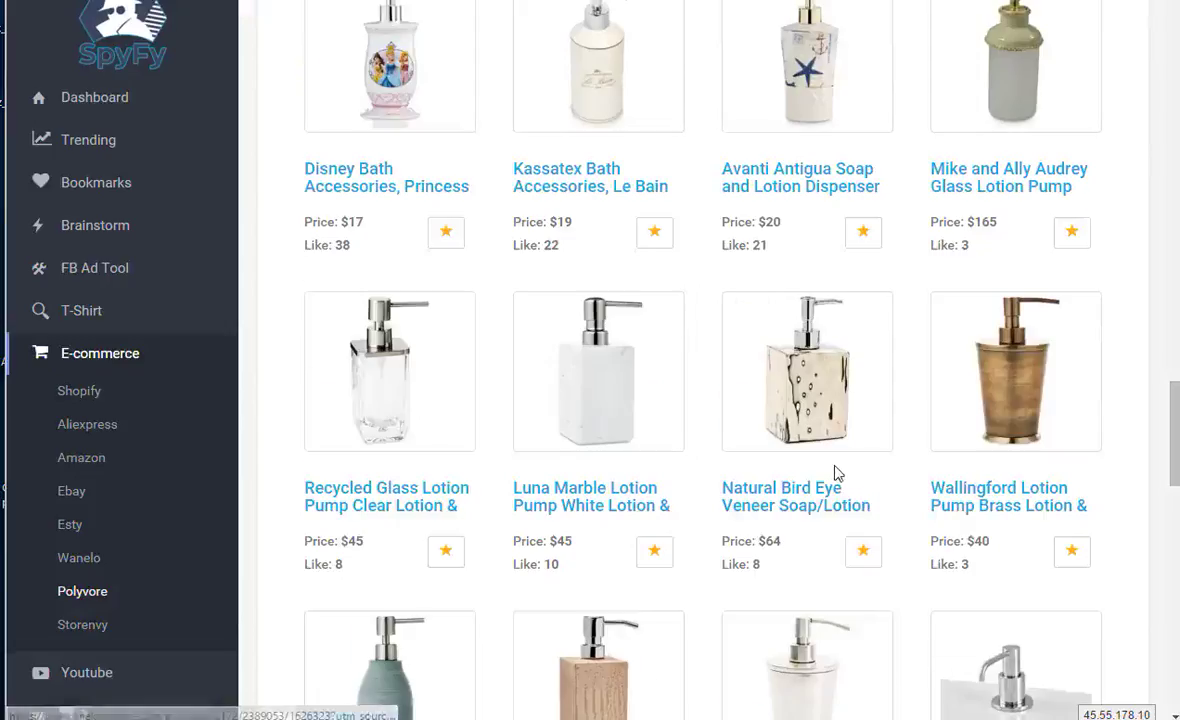
scroll(811, 481, down, 3)
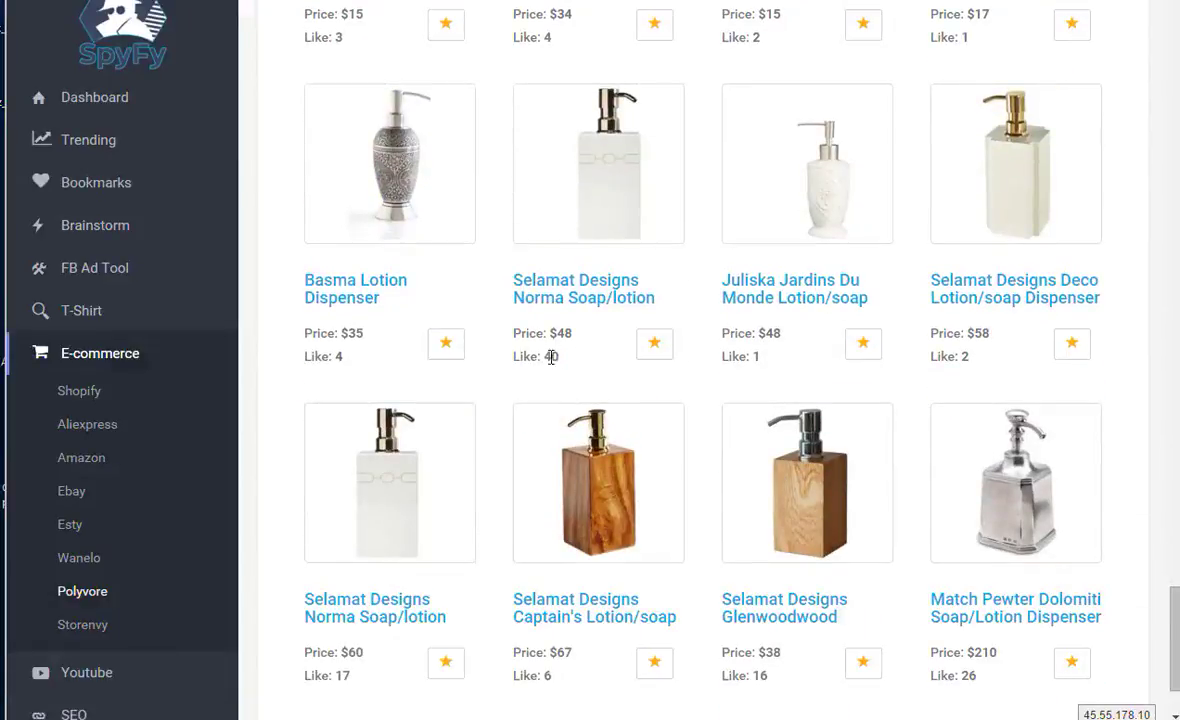
Step: Examine the prices and like counts of the lotion dispensers in the Polyvore results, back up to the first listings
scroll(576, 428, down, 2)
scroll(590, 380, up, 2)
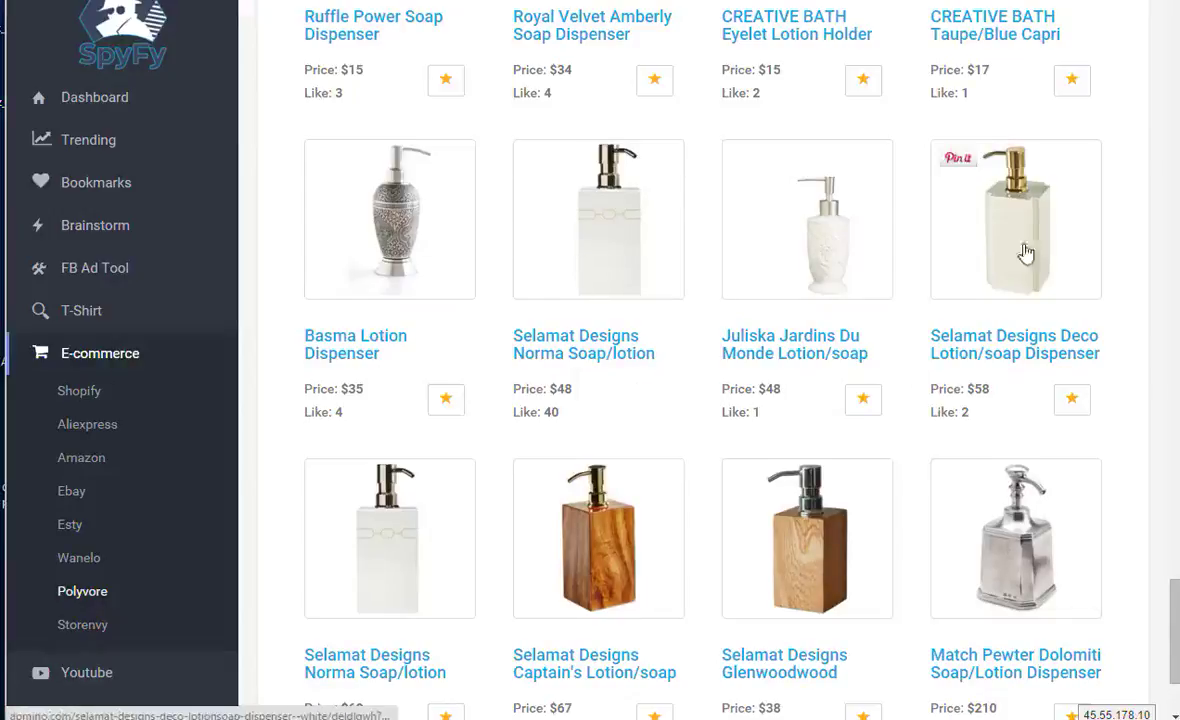
scroll(1020, 240, up, 5)
scroll(474, 277, up, 5)
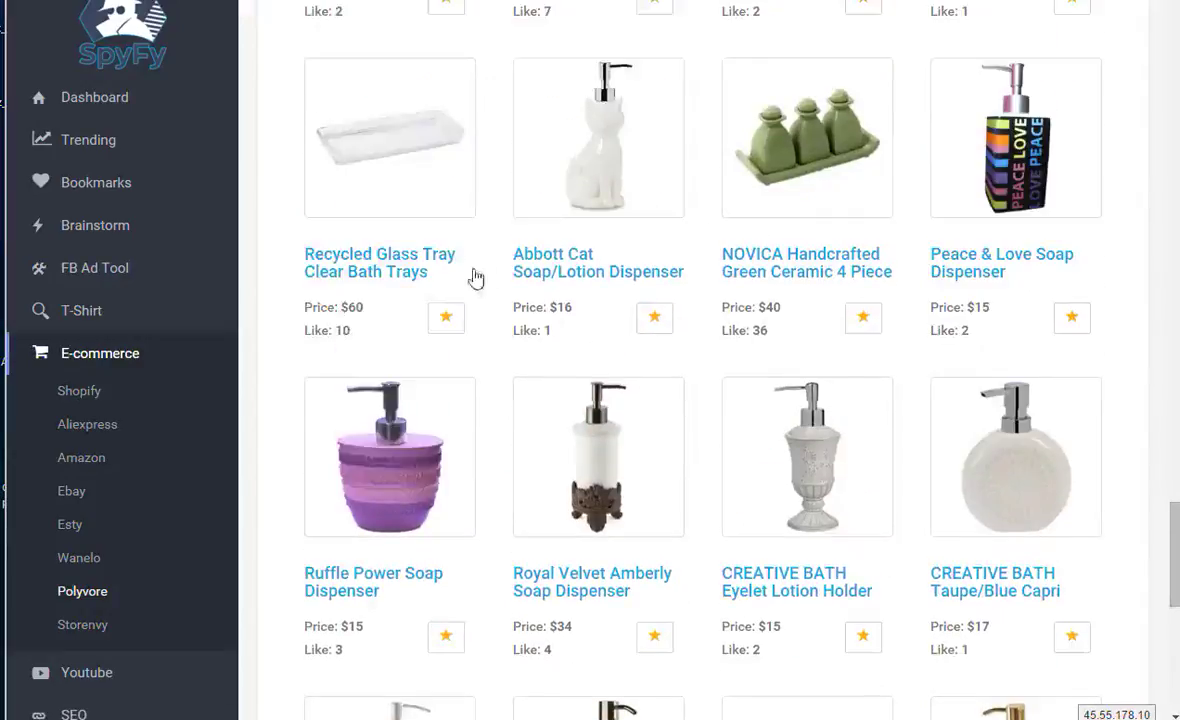
scroll(870, 310, up, 3)
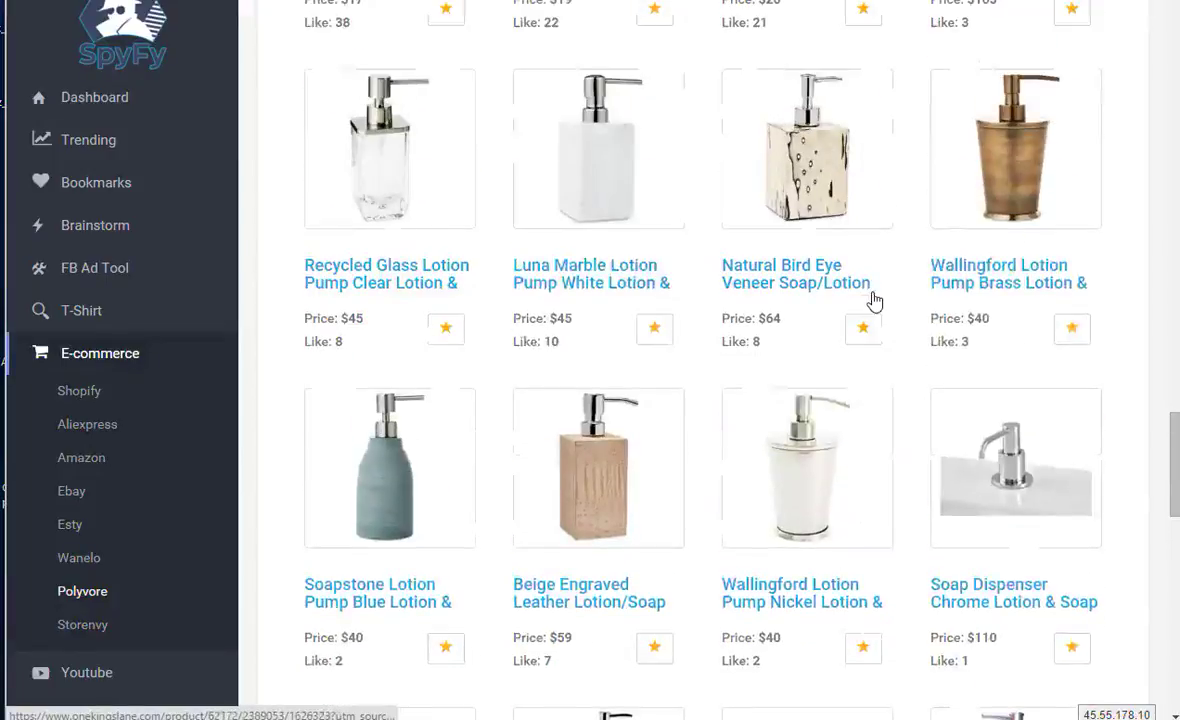
scroll(460, 333, up, 4)
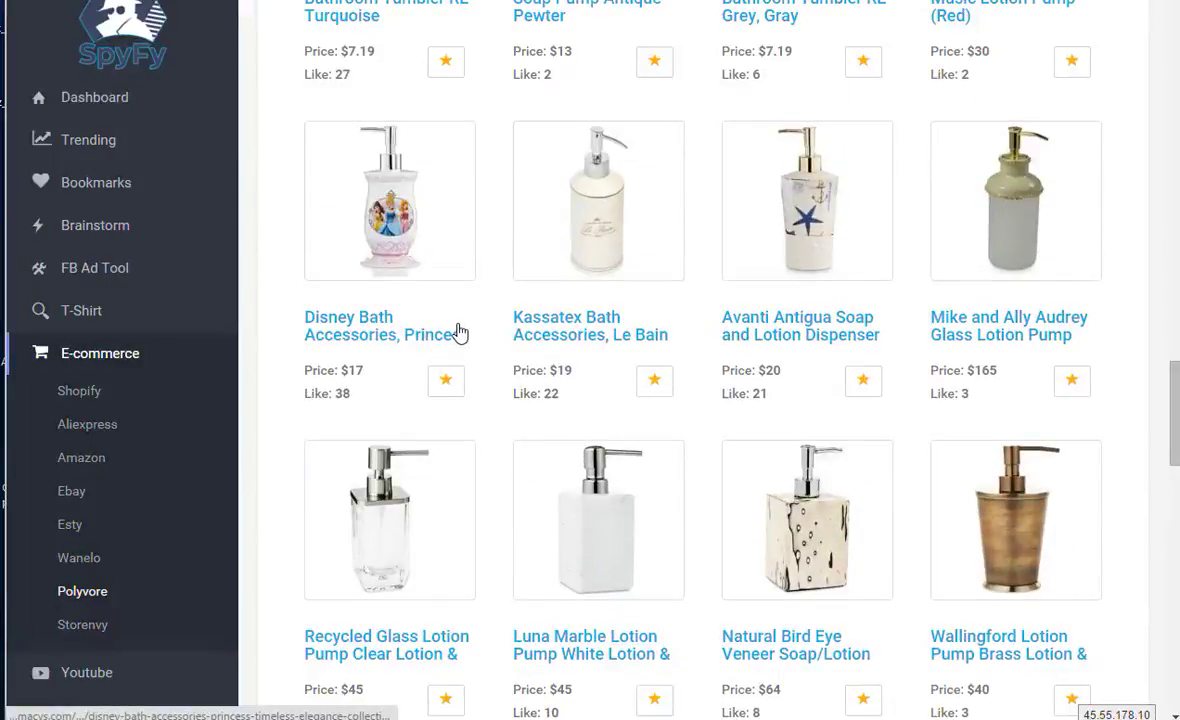
scroll(460, 333, up, 4)
scroll(745, 345, up, 4)
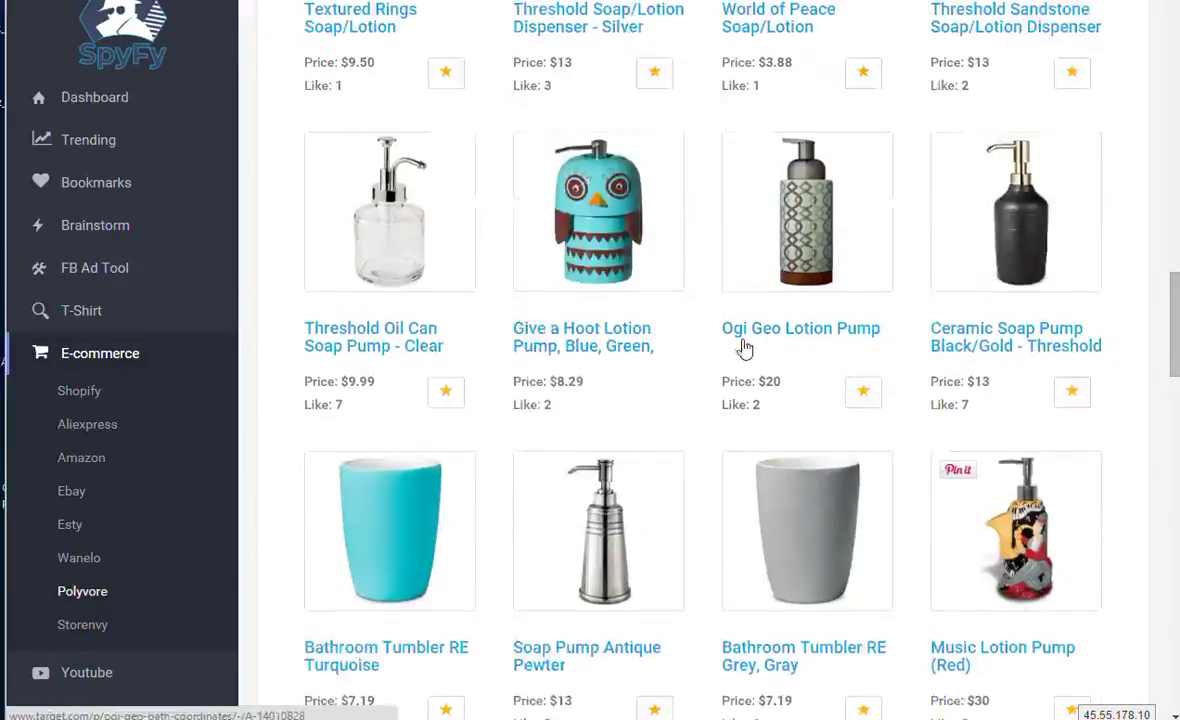
scroll(413, 382, up, 1)
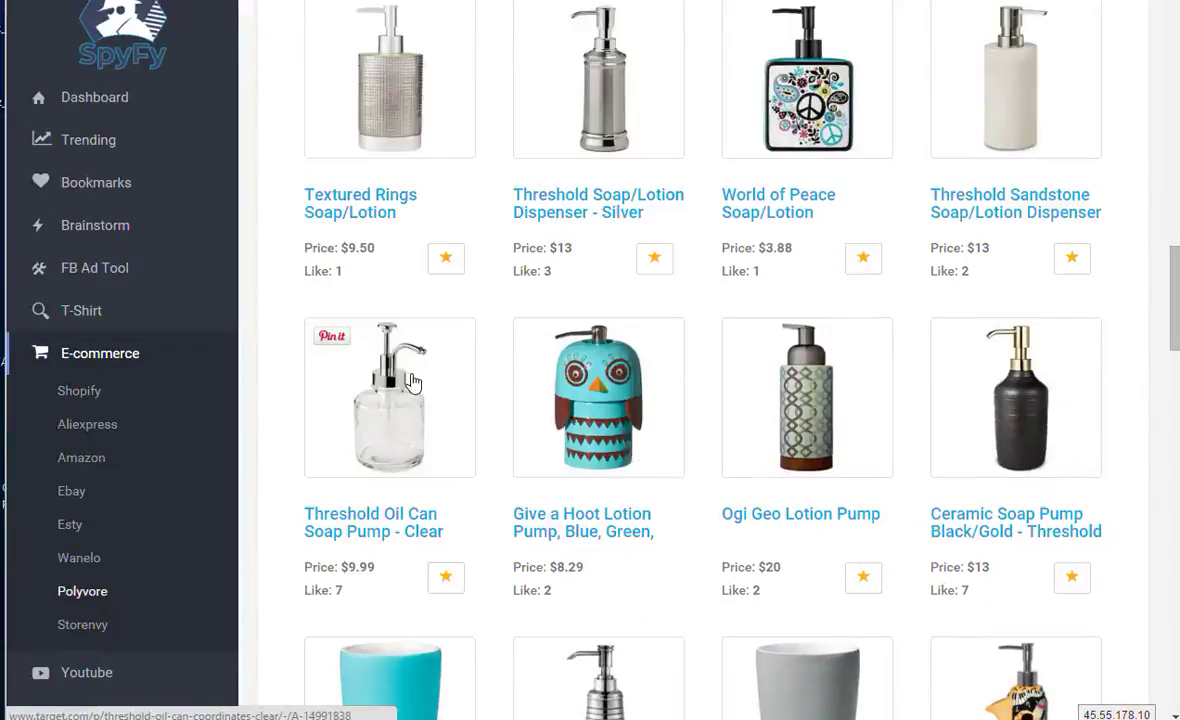
scroll(413, 382, up, 3)
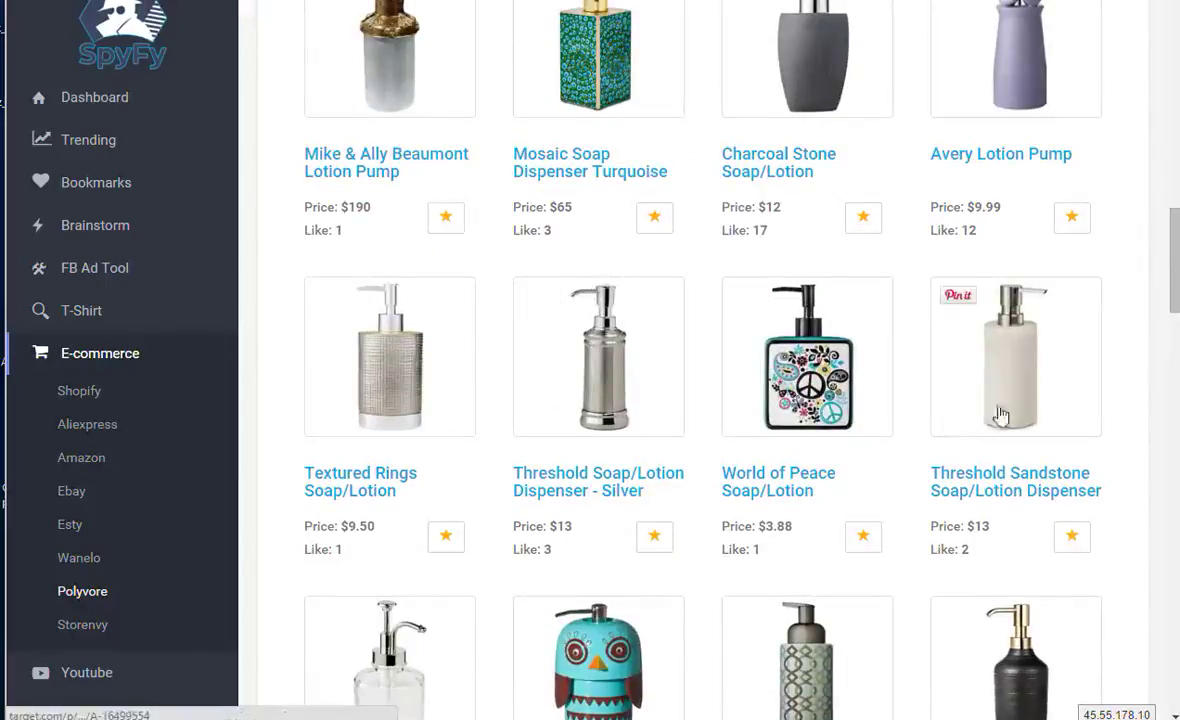
scroll(1000, 415, up, 1)
scroll(516, 282, up, 6)
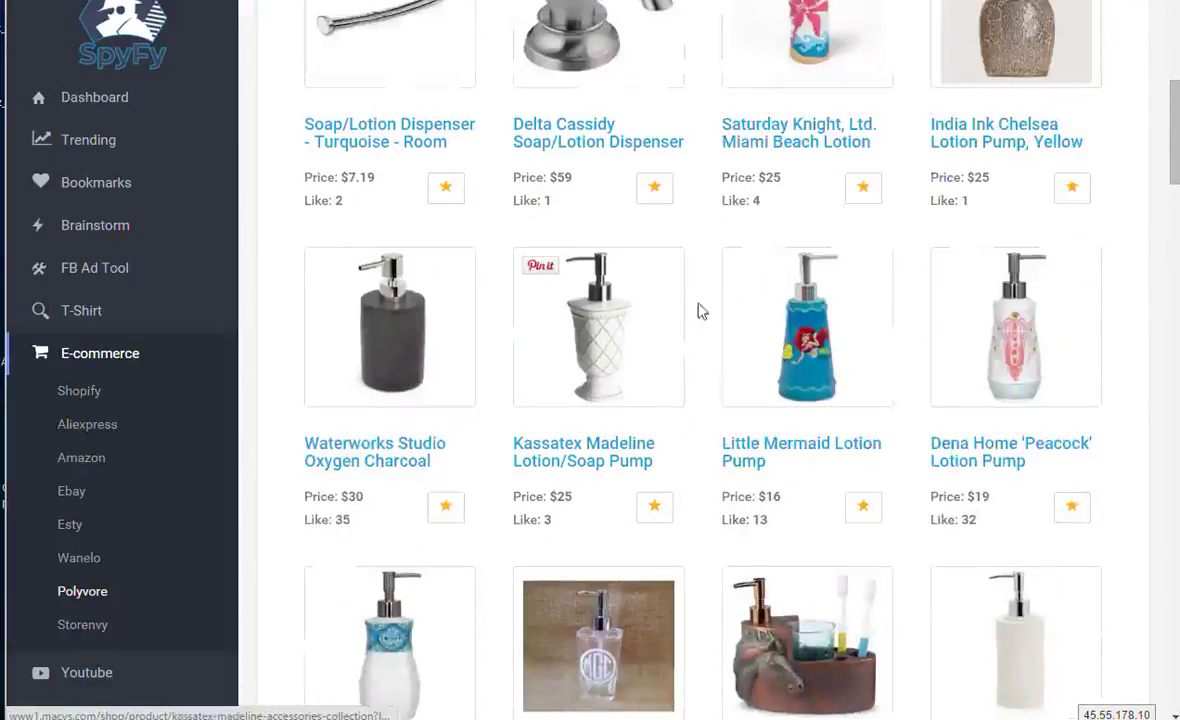
scroll(896, 311, up, 7)
scroll(420, 360, down, 2)
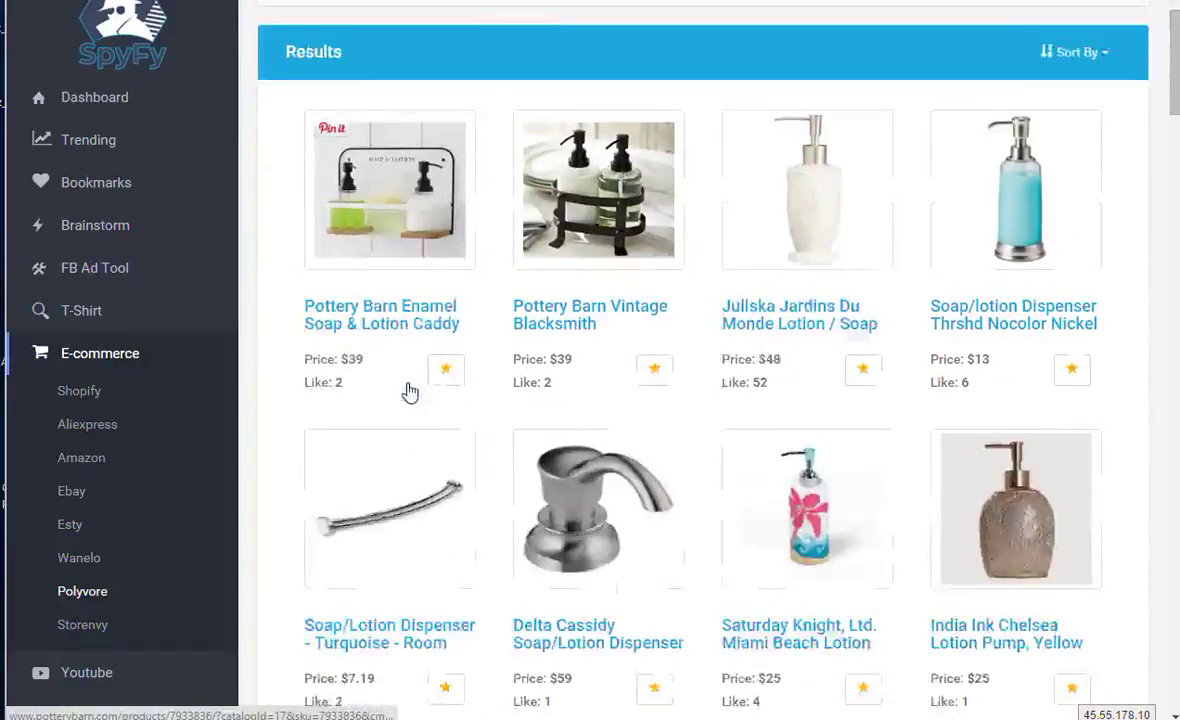
scroll(410, 392, down, 1)
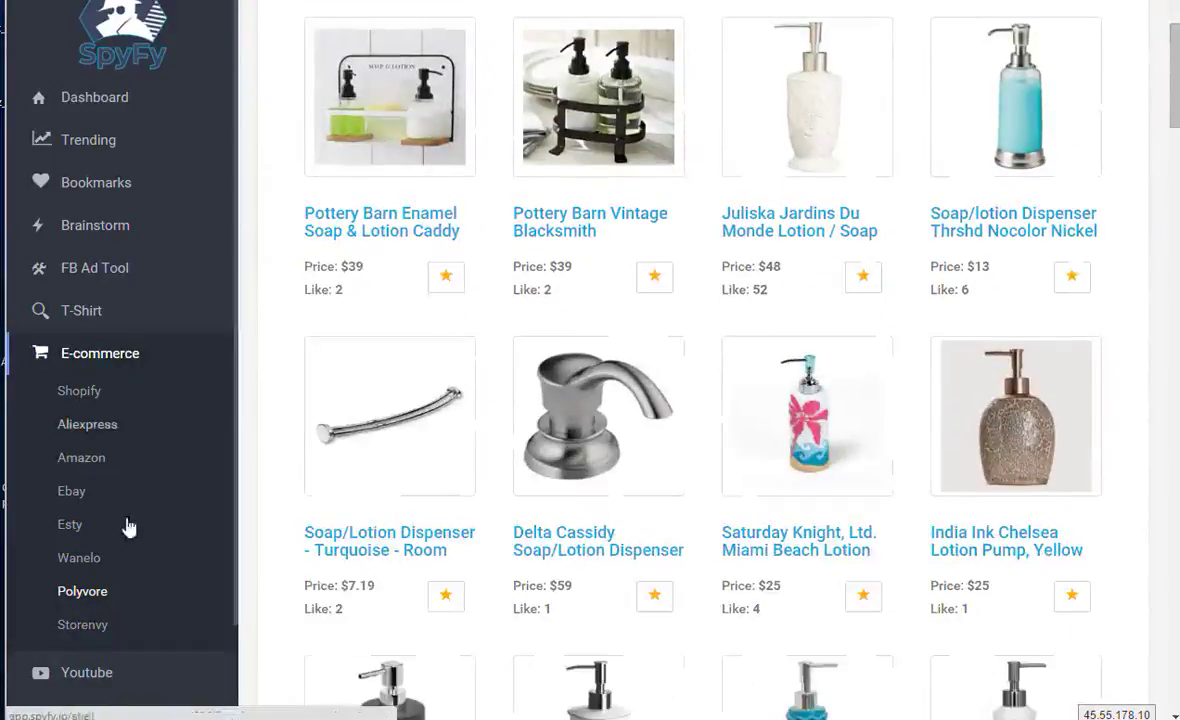
Step: Open the Ebay research page with its most watched listings and look over the available search categories
click(72, 491)
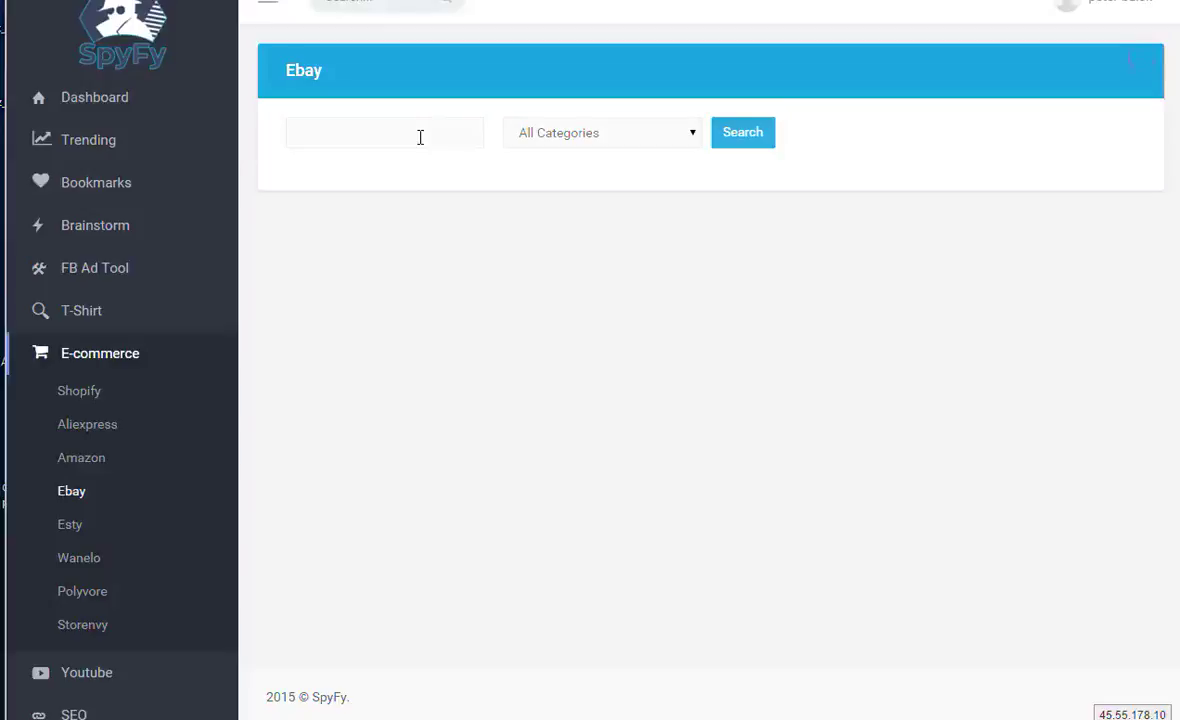
click(532, 140)
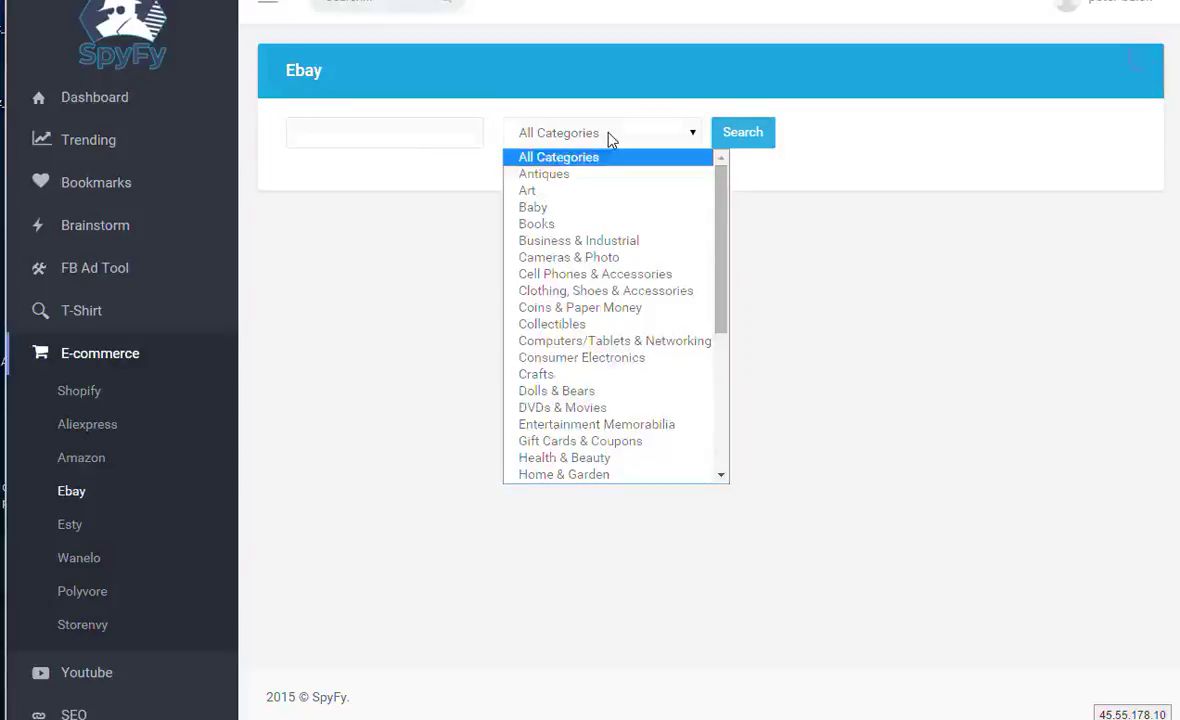
click(356, 139)
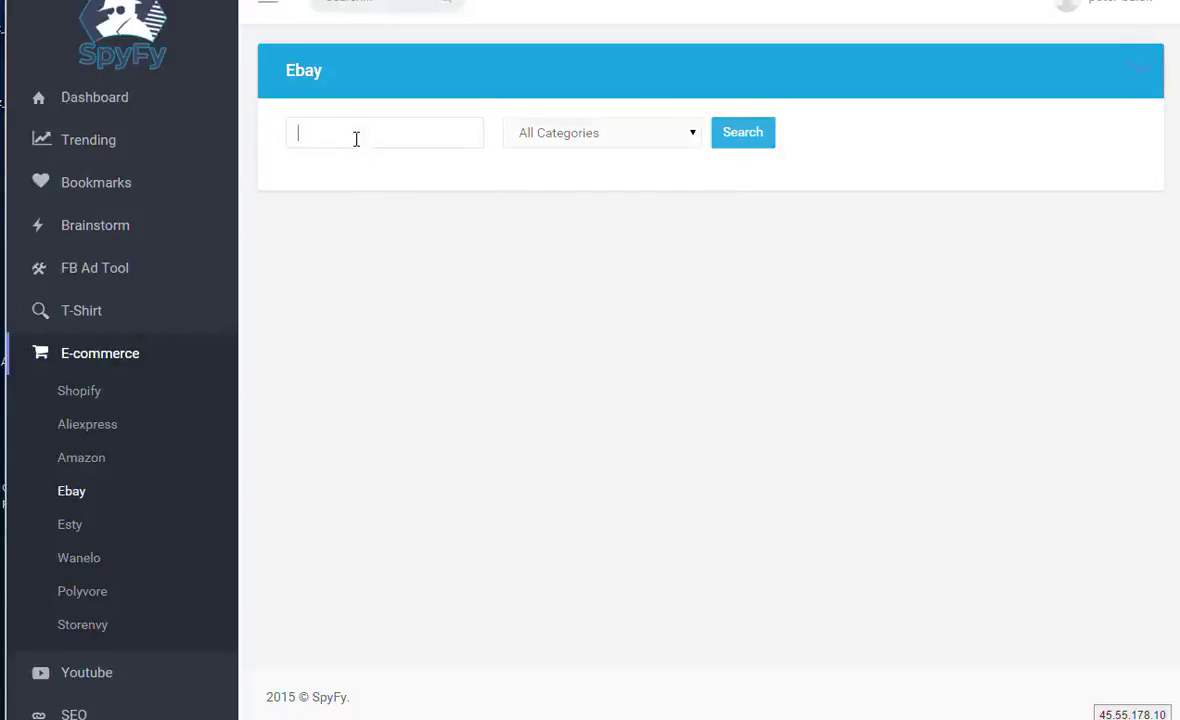
click(88, 494)
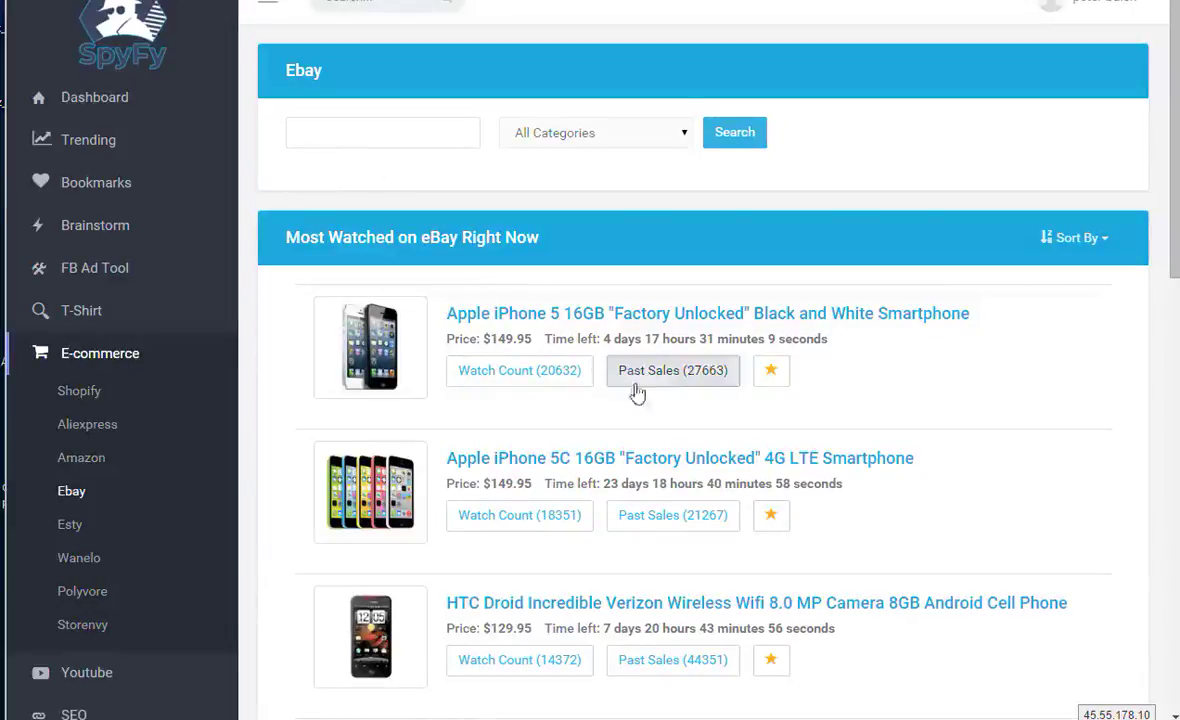
Step: Sort the most watched eBay listings by Sales and look through the reordered products
click(1098, 238)
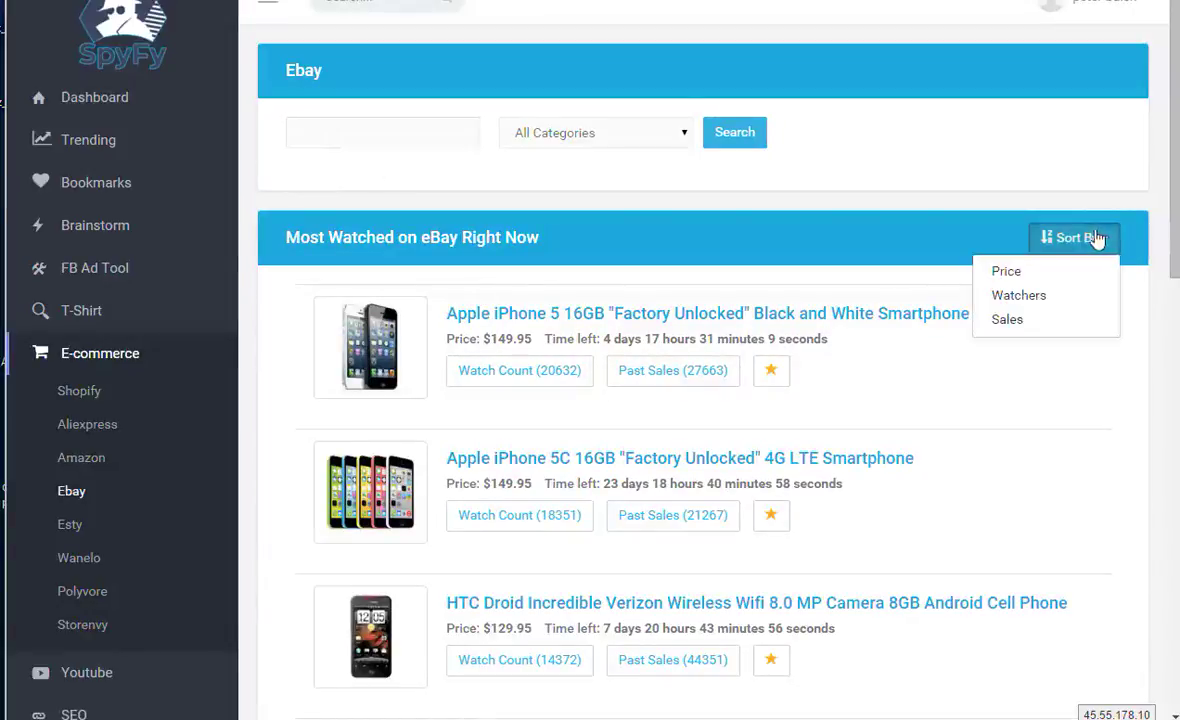
click(1012, 322)
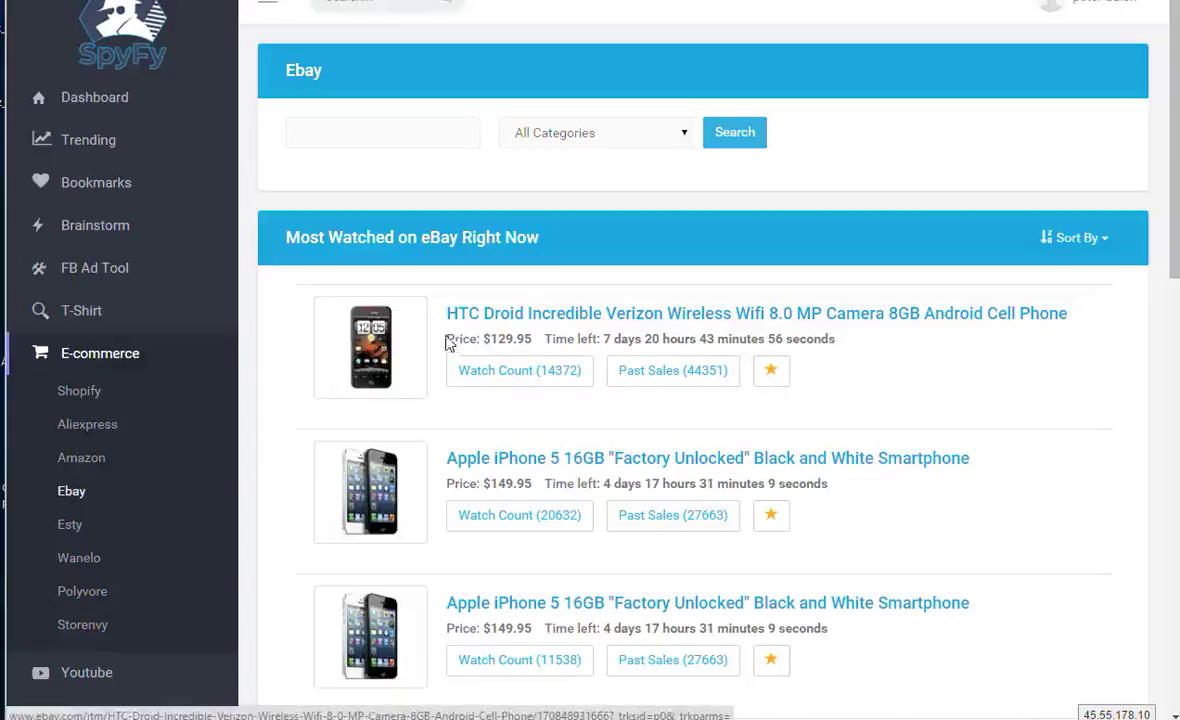
scroll(521, 385, down, 4)
scroll(528, 400, down, 4)
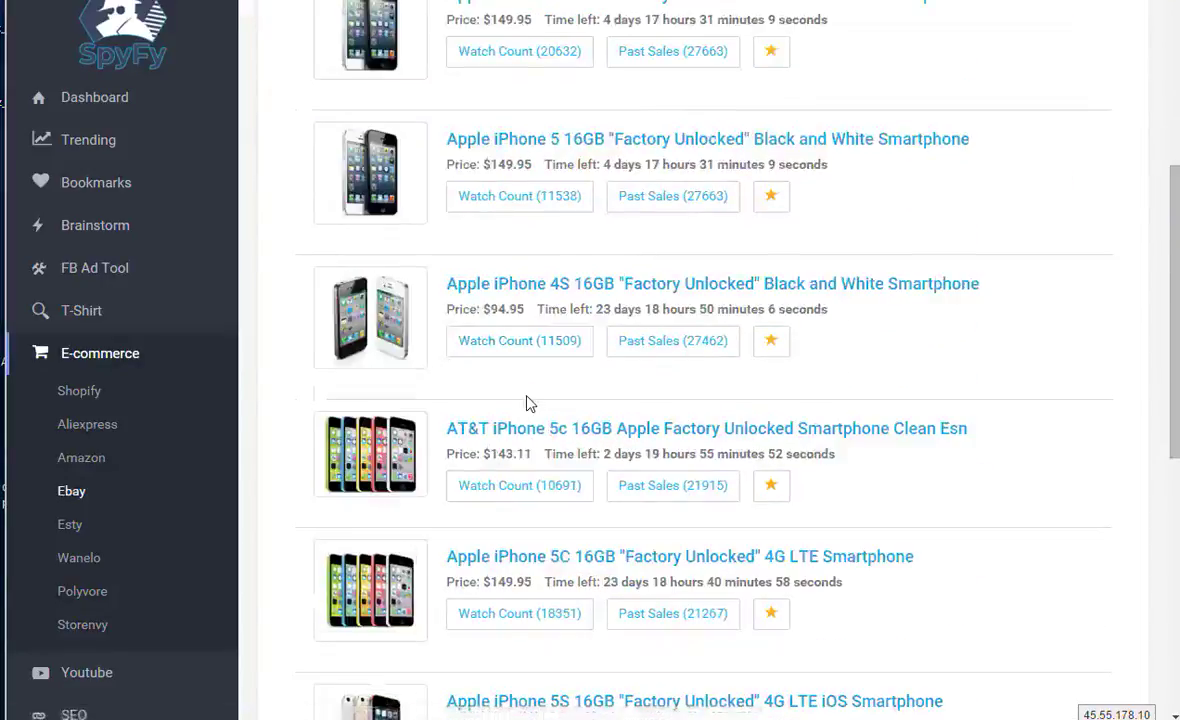
scroll(706, 382, up, 8)
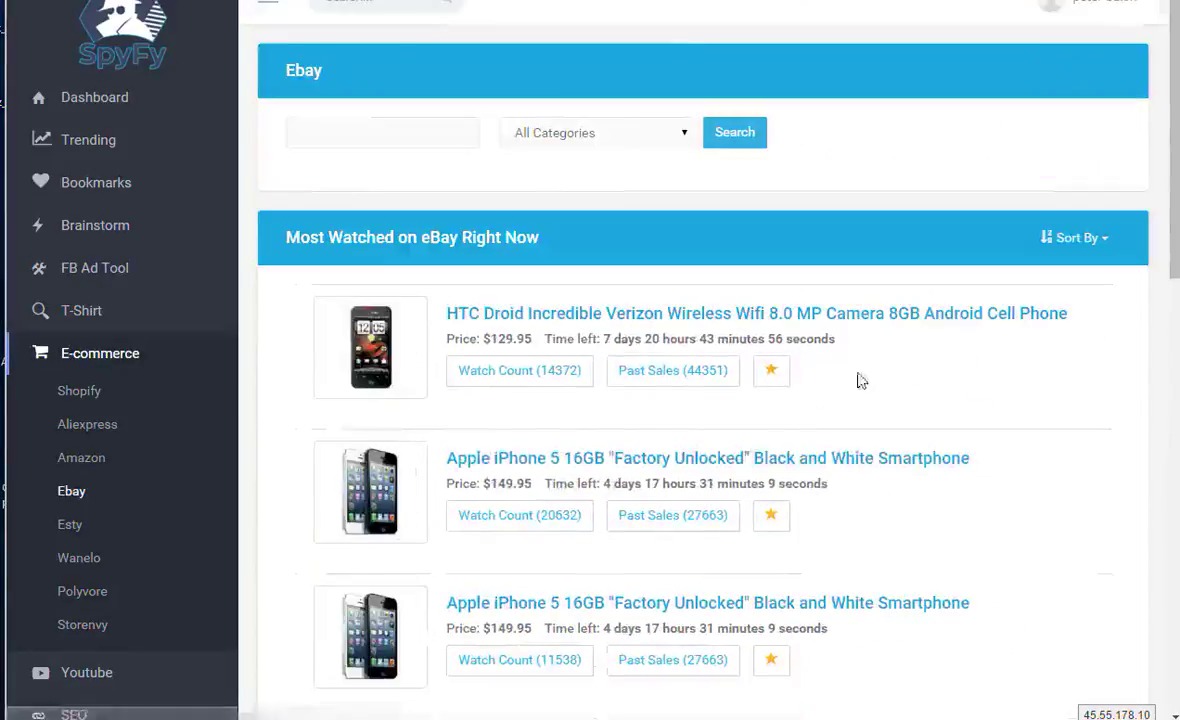
Step: Sort the most watched eBay listings by Watchers and look through them to the end of the list
click(1107, 237)
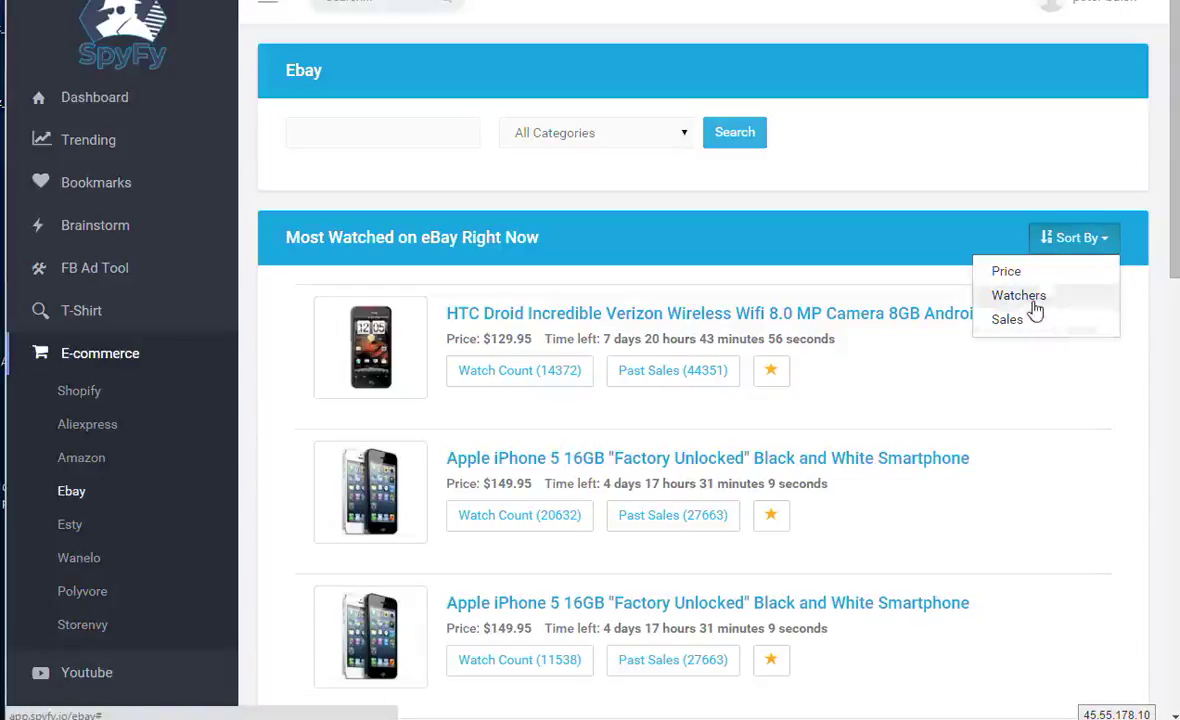
click(1030, 297)
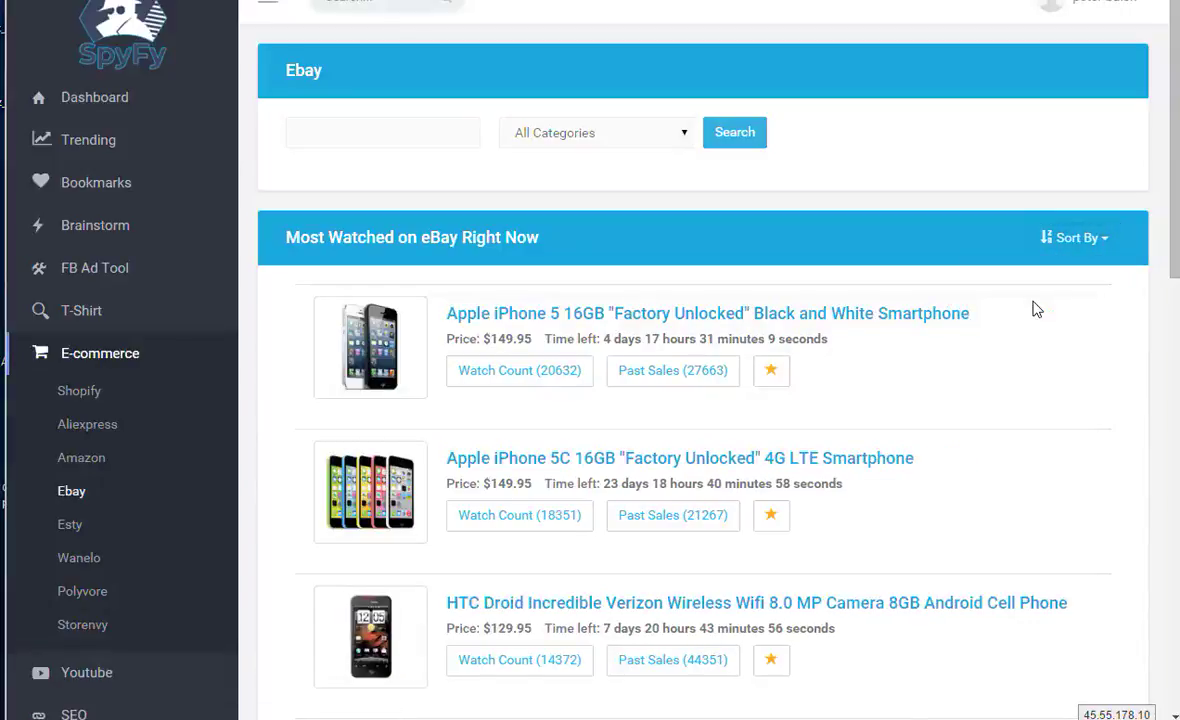
scroll(1015, 340, down, 7)
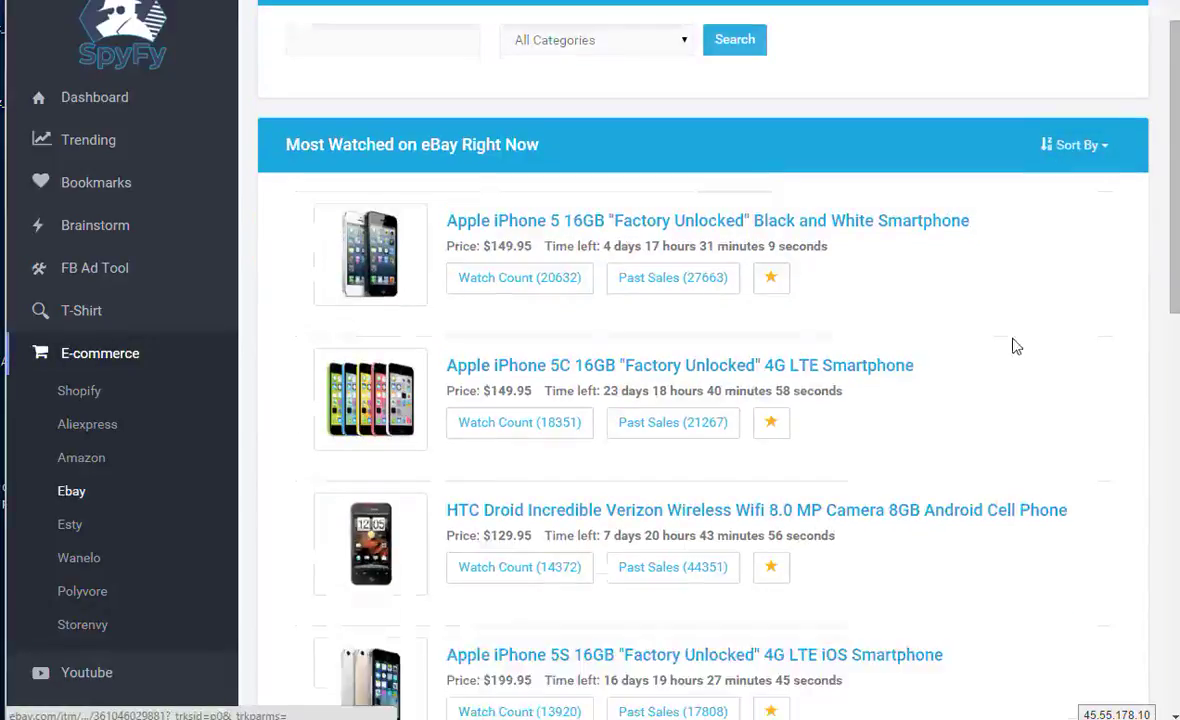
scroll(995, 349, down, 5)
scroll(961, 369, up, 1)
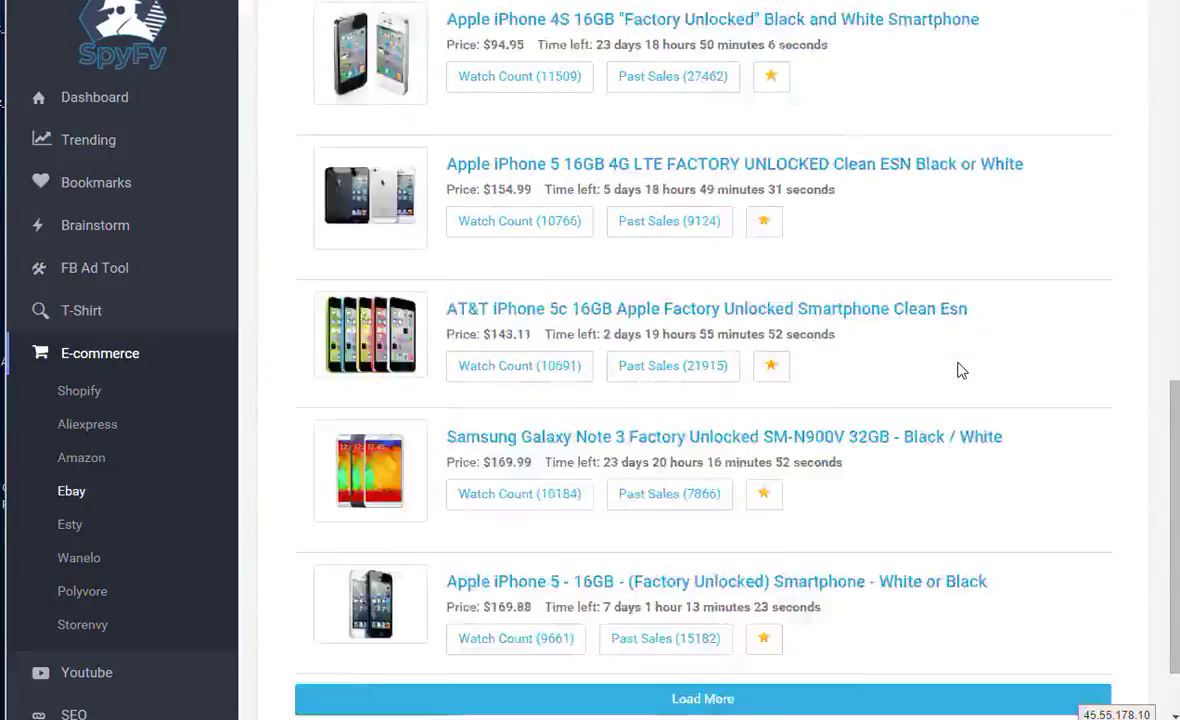
Step: Load two more batches of most watched eBay listings and look through the added products
scroll(961, 369, down, 1)
click(699, 622)
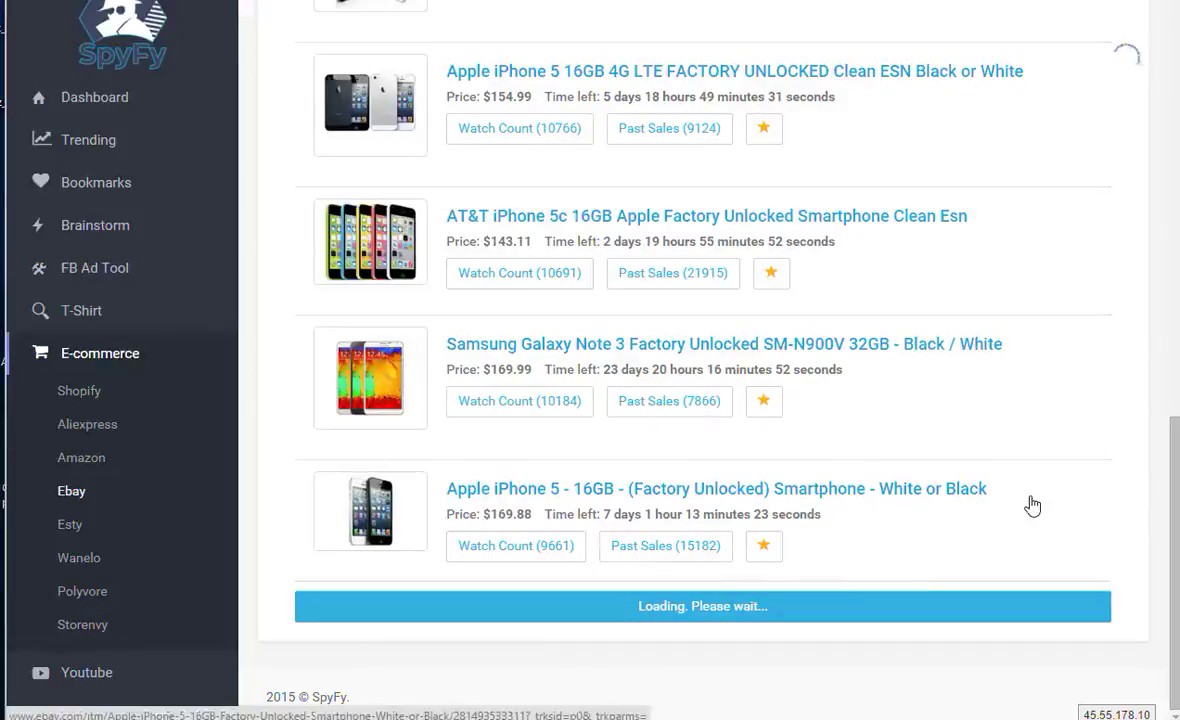
scroll(1022, 497, down, 15)
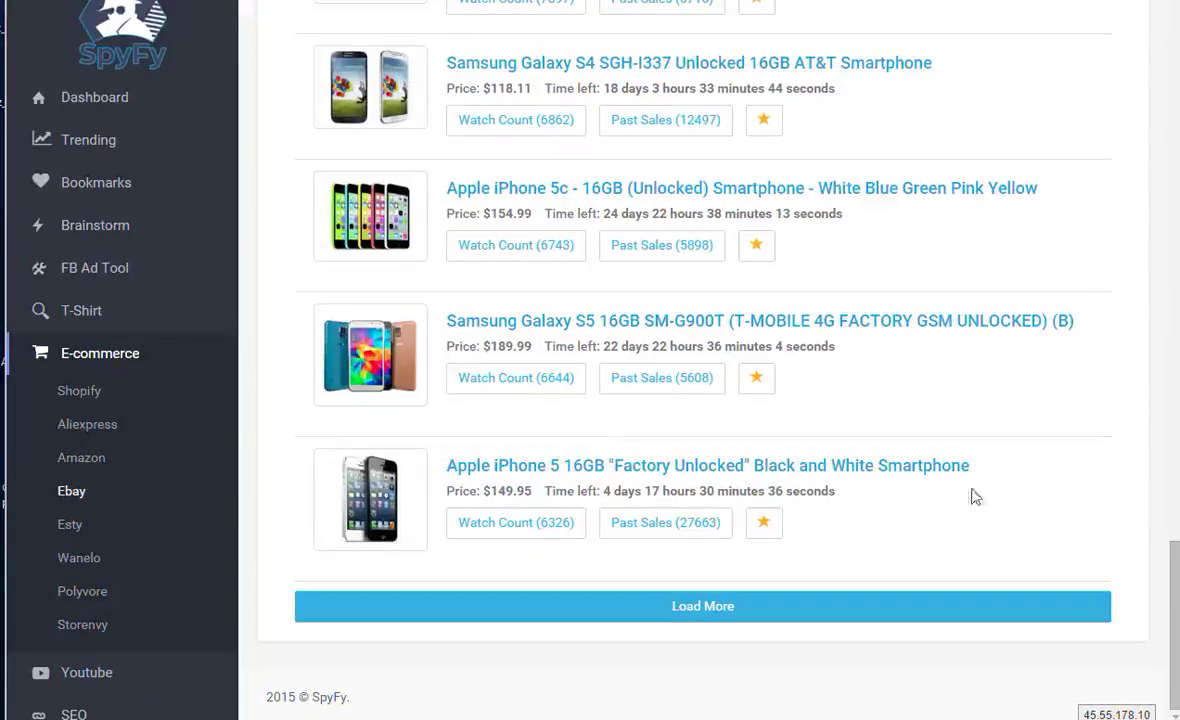
click(703, 608)
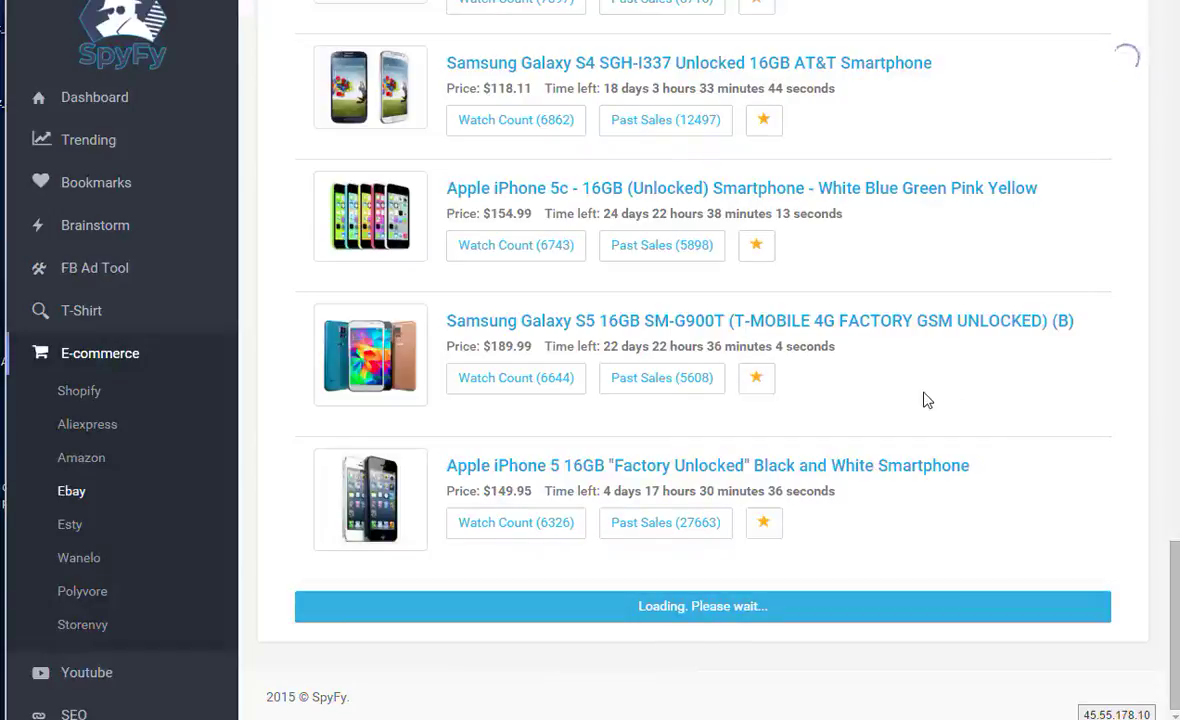
scroll(928, 395, down, 10)
scroll(928, 387, down, 5)
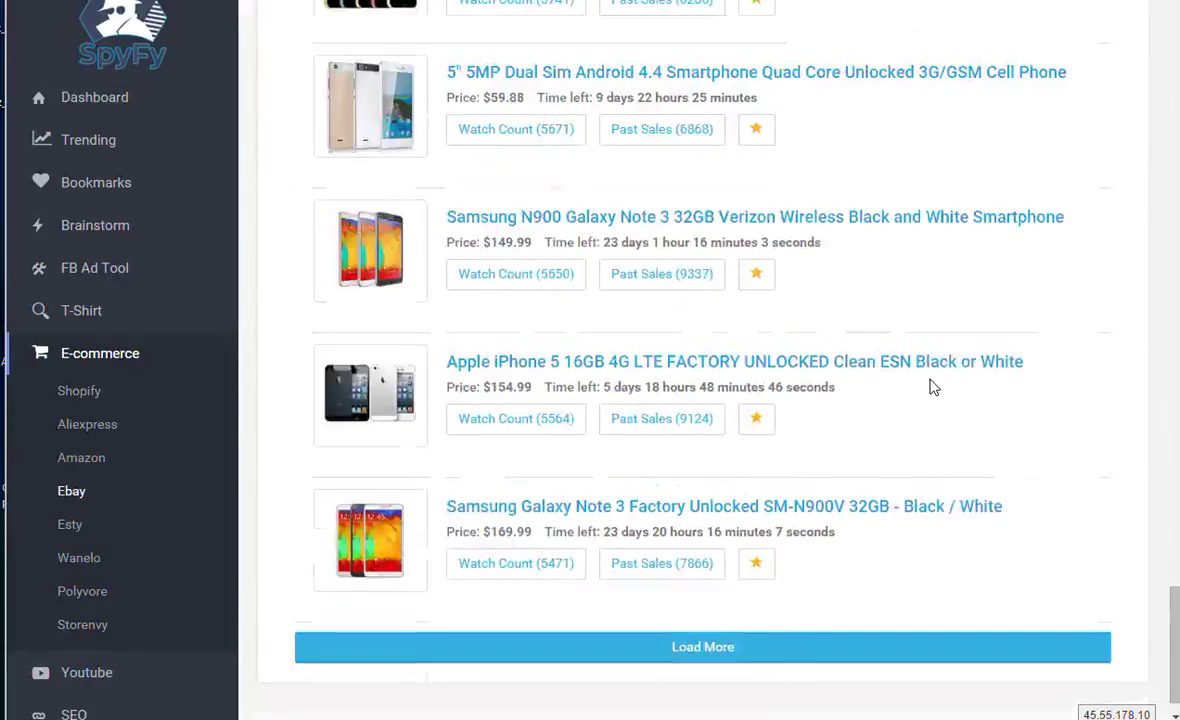
Step: Search eBay for "lotion" across All Categories
drag(1172, 650, 1140, 30)
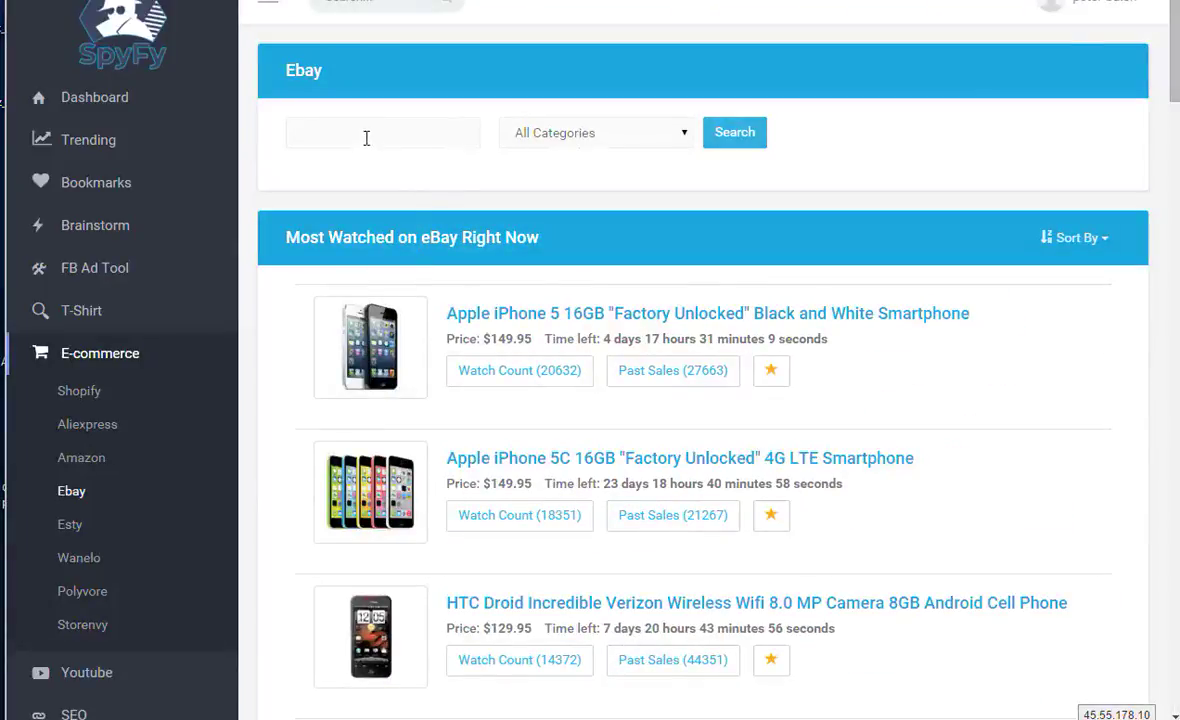
click(592, 132)
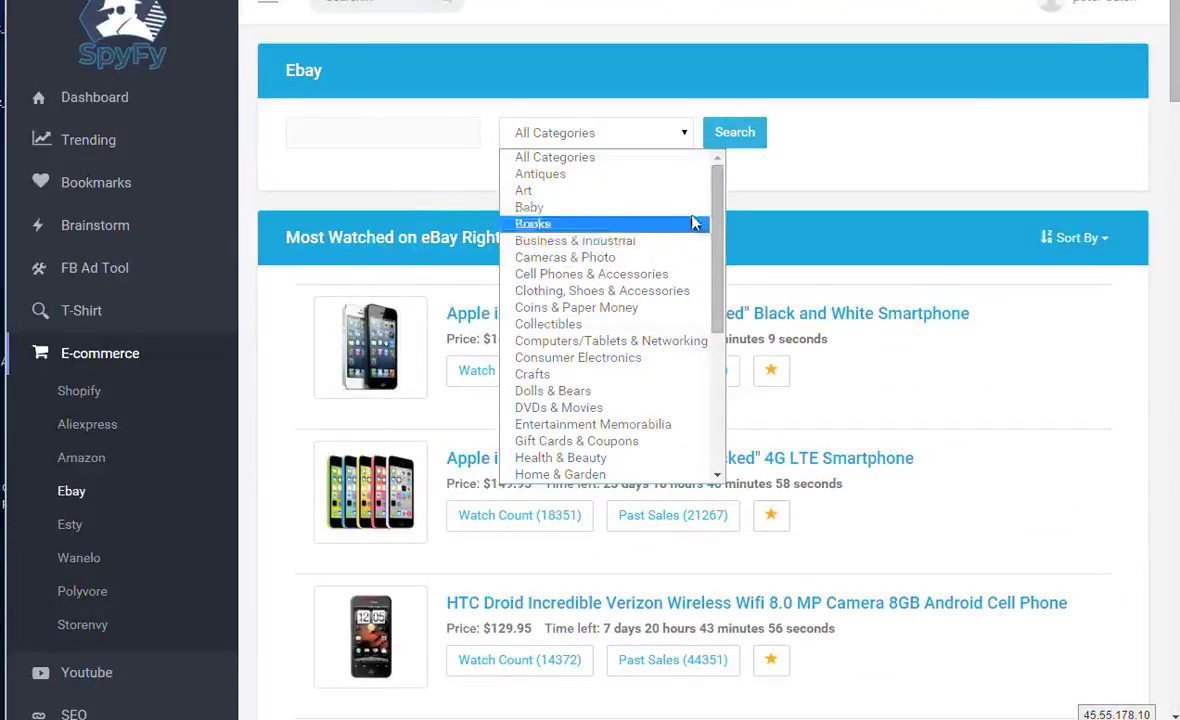
click(906, 147)
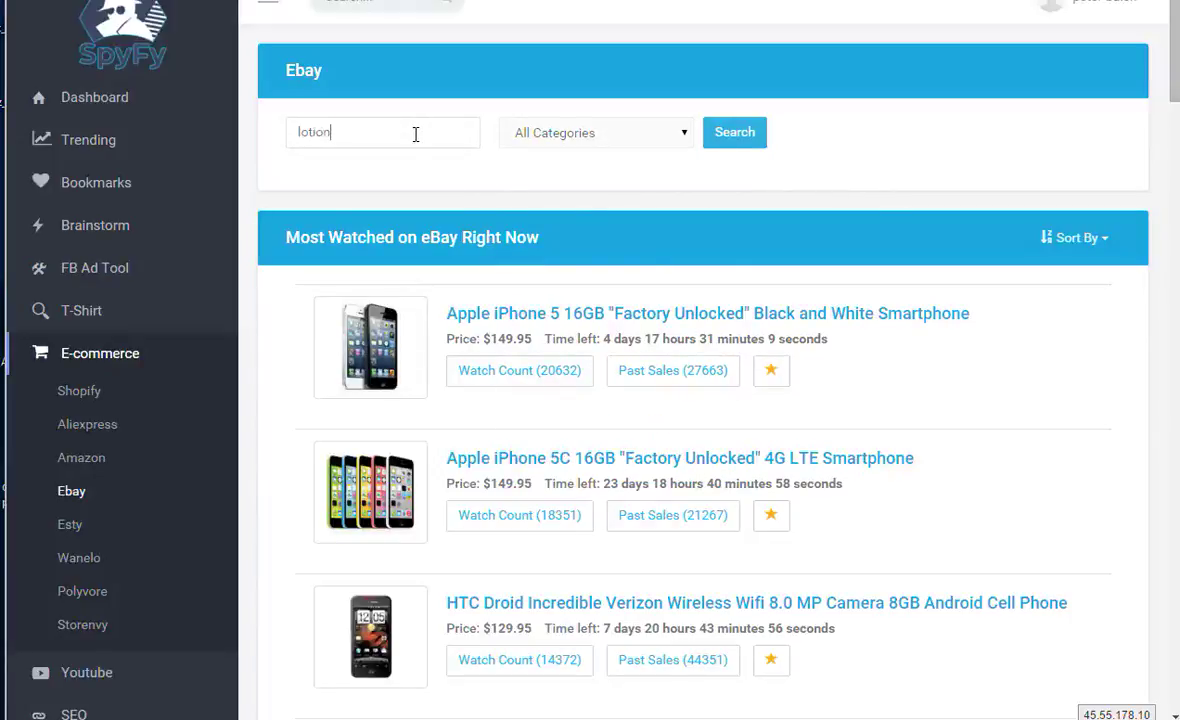
click(734, 133)
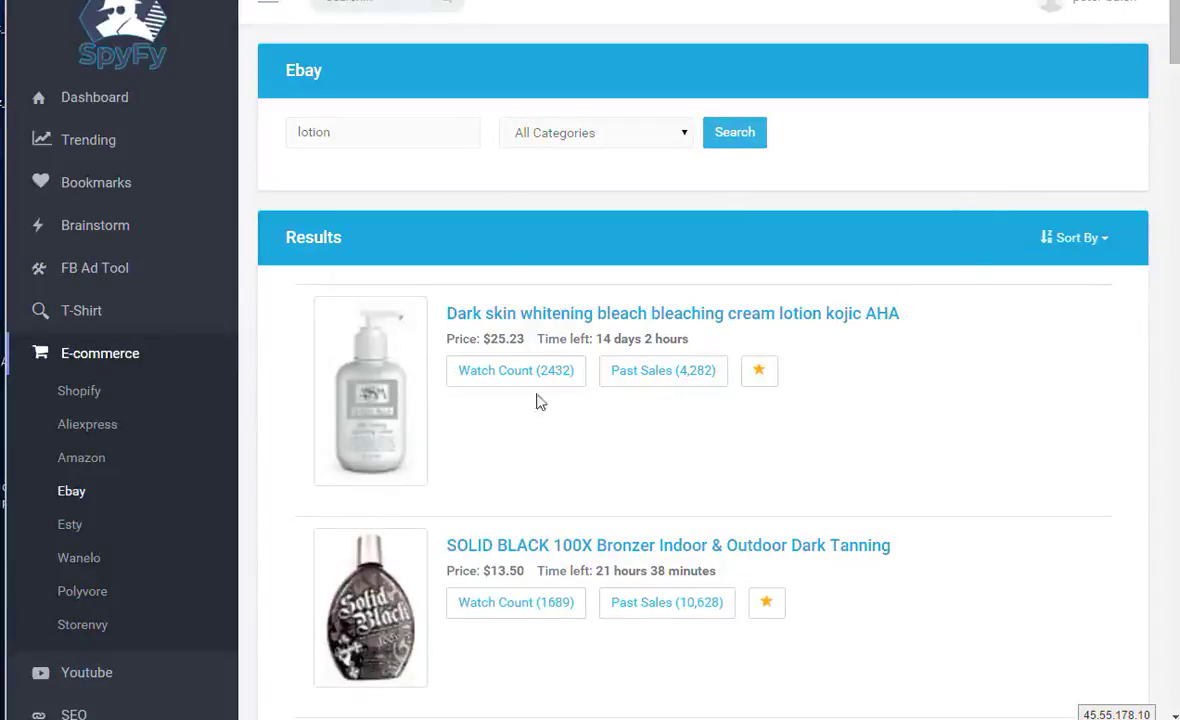
Step: Sort the lotion results by Sales and compare the products' watch counts and past sales
click(1067, 237)
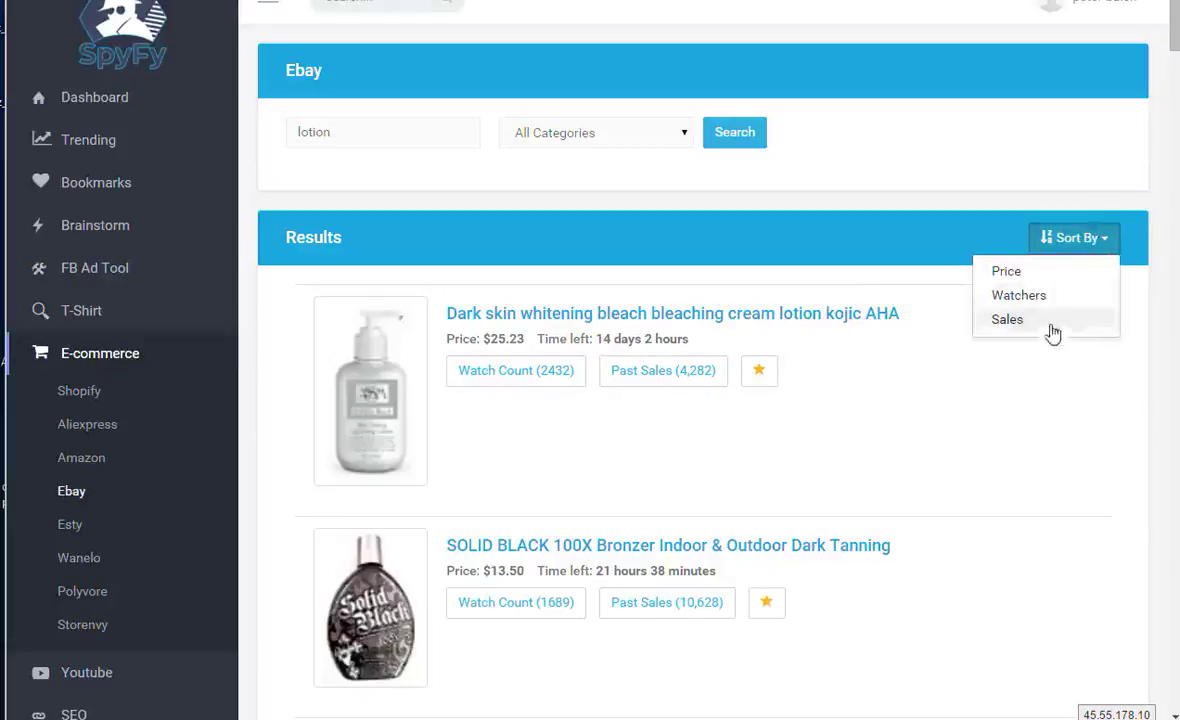
click(1020, 323)
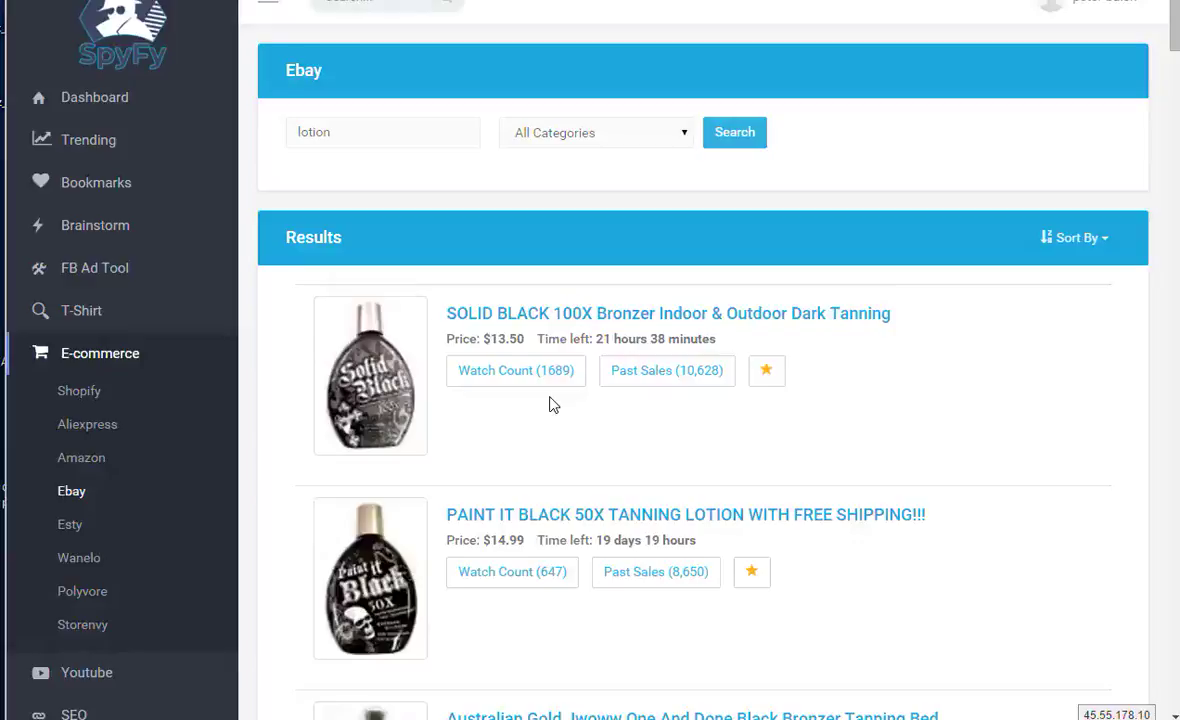
scroll(793, 369, down, 3)
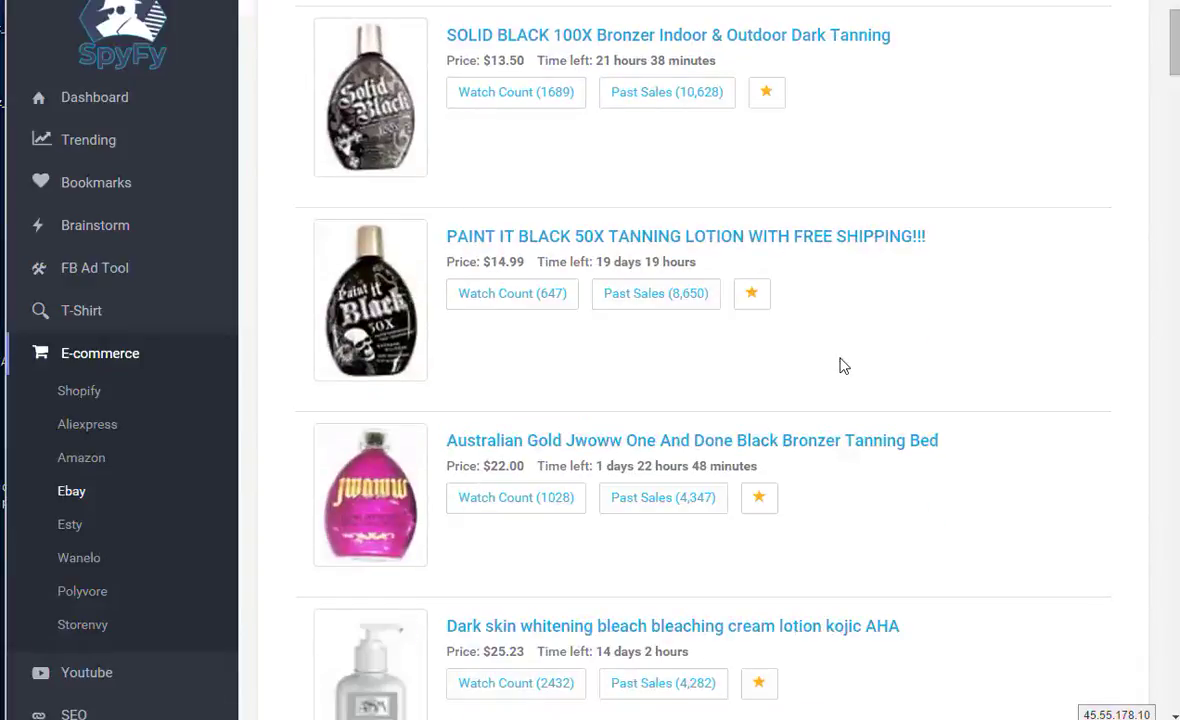
scroll(859, 350, down, 2)
scroll(566, 332, down, 2)
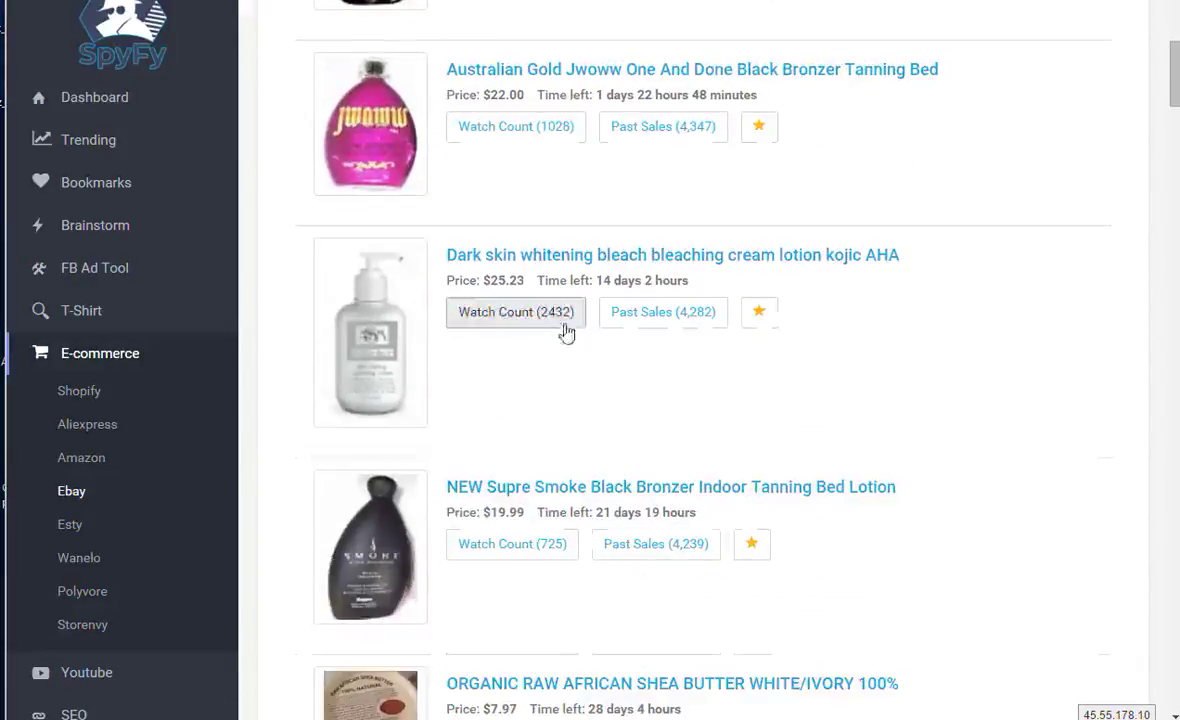
scroll(585, 413, down, 8)
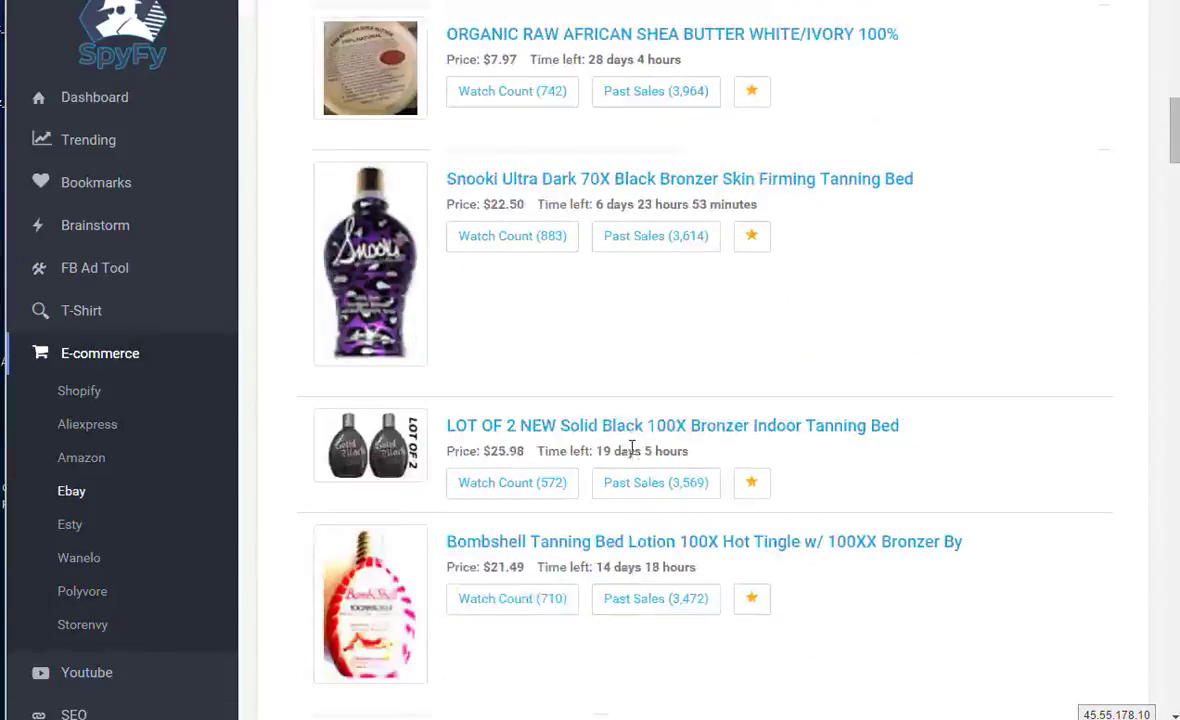
Step: Look further down the sales-sorted eBay lotion results, comparing the products' watch counts and past sales
scroll(655, 504, down, 3)
scroll(857, 434, down, 1)
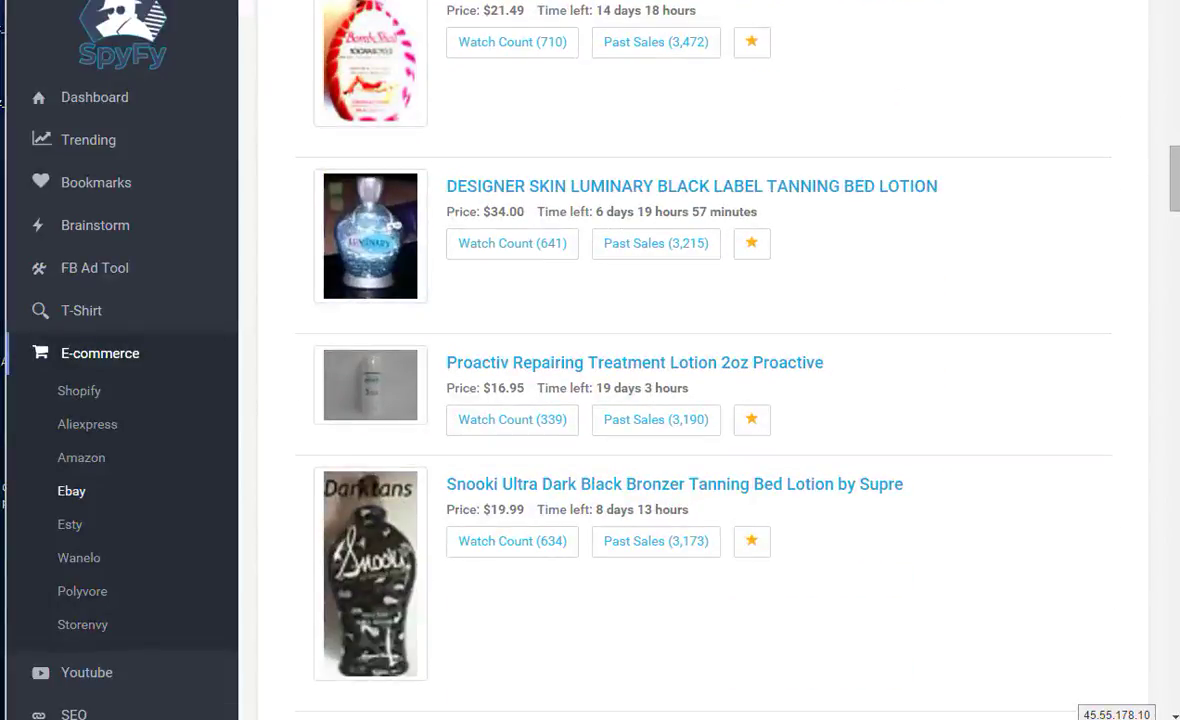
scroll(587, 413, down, 7)
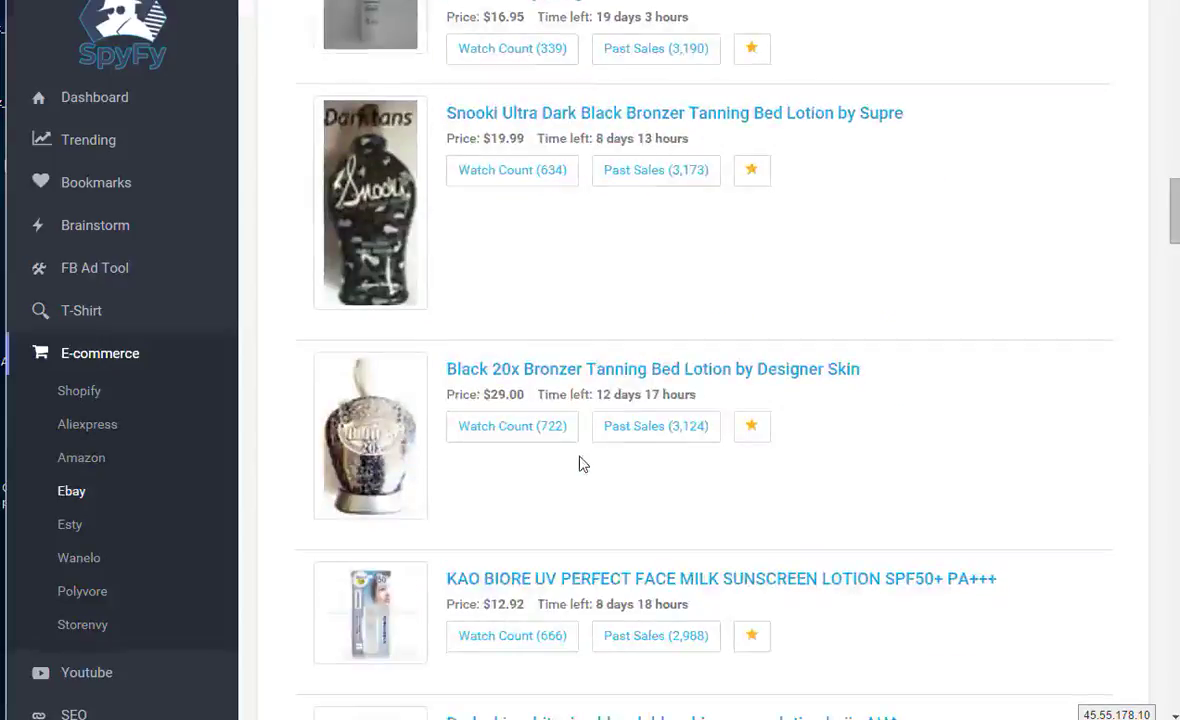
scroll(530, 540, down, 10)
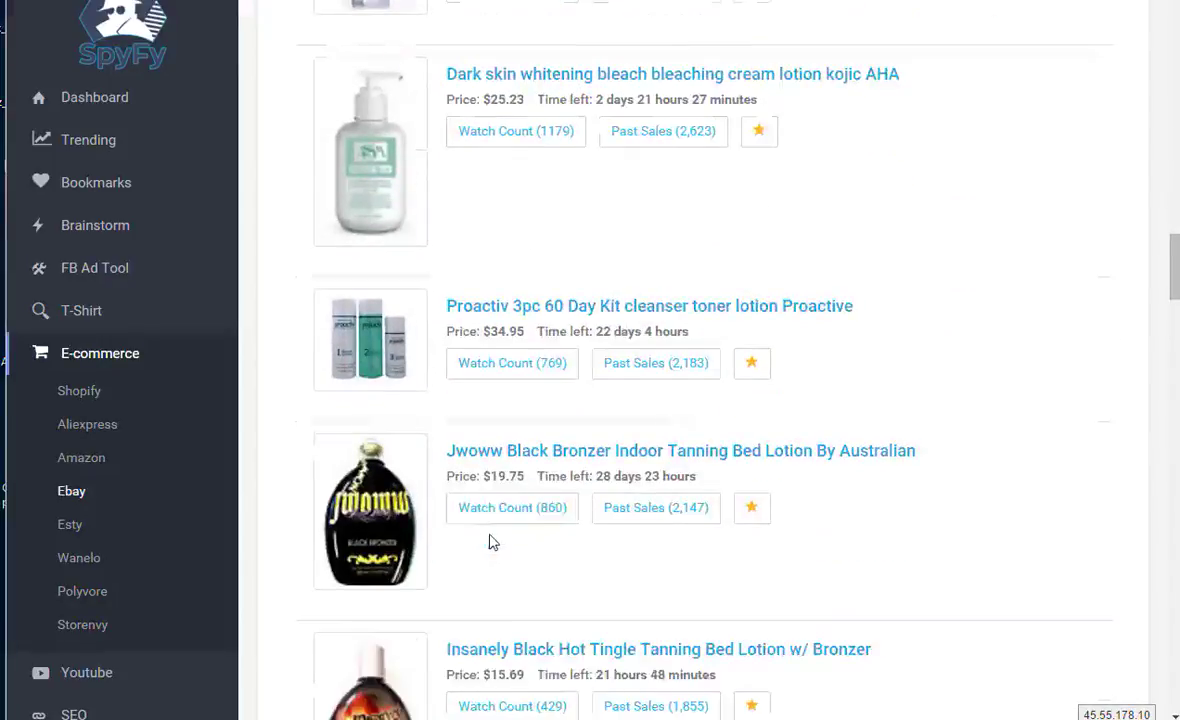
scroll(510, 503, down, 5)
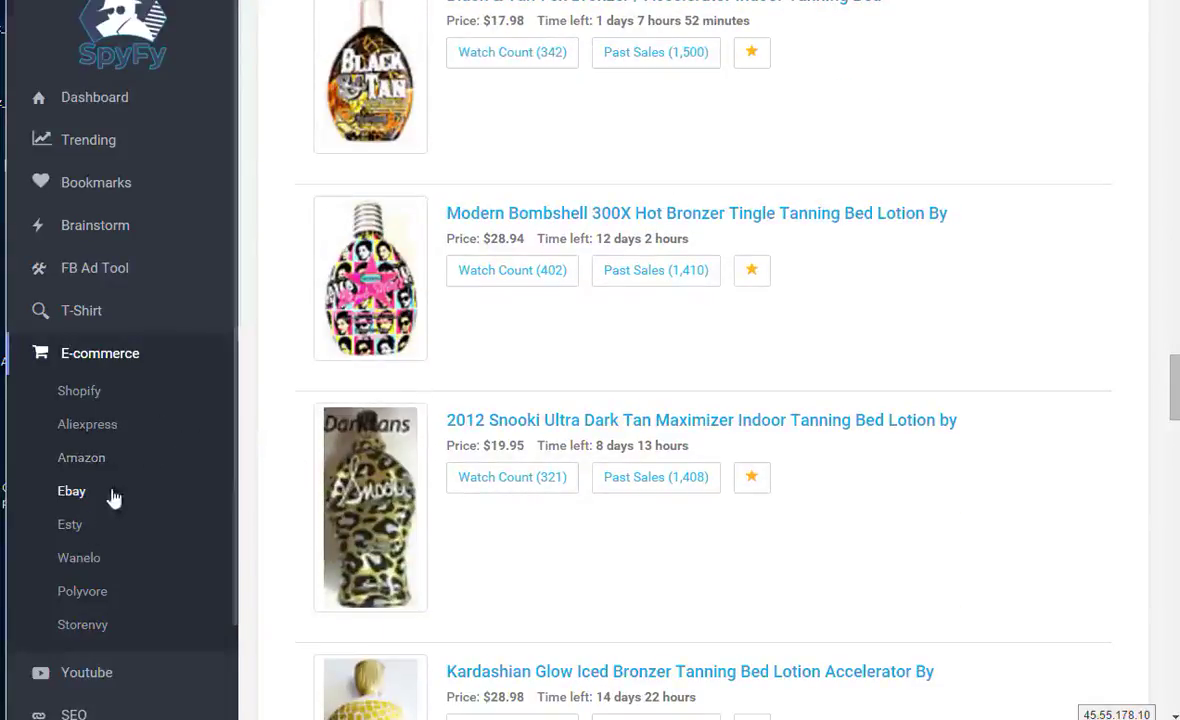
Step: Search Amazon for "lotion"
click(90, 470)
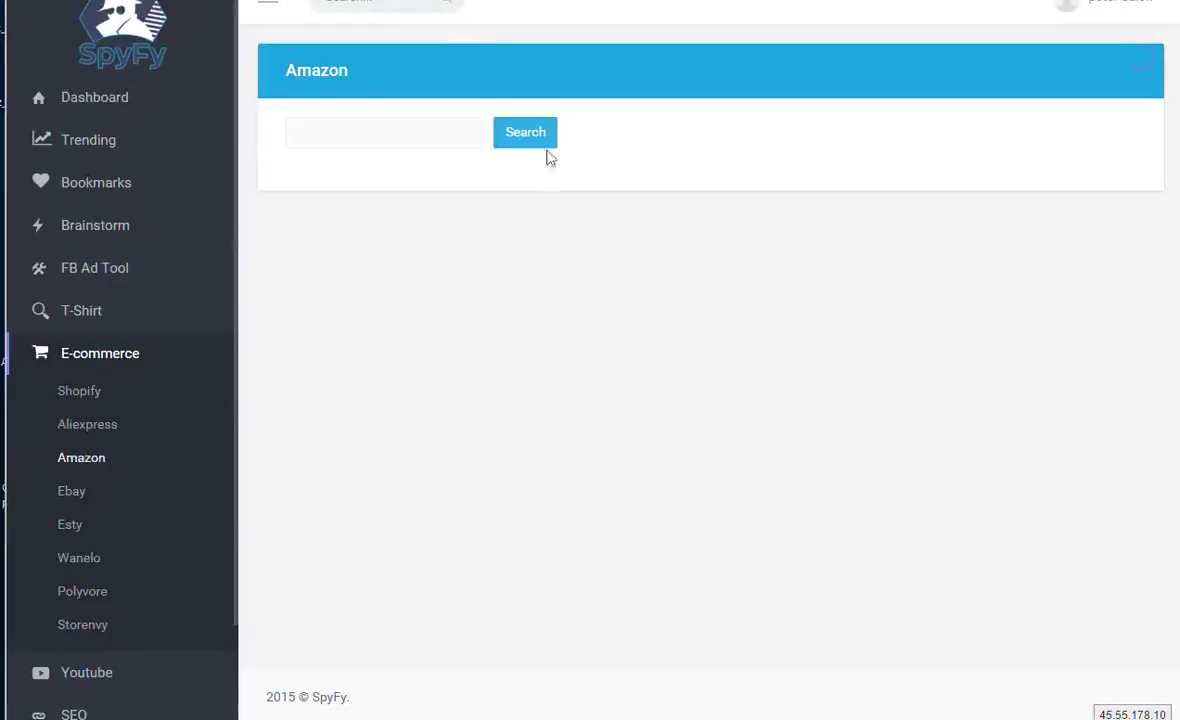
click(377, 133)
text(lo)
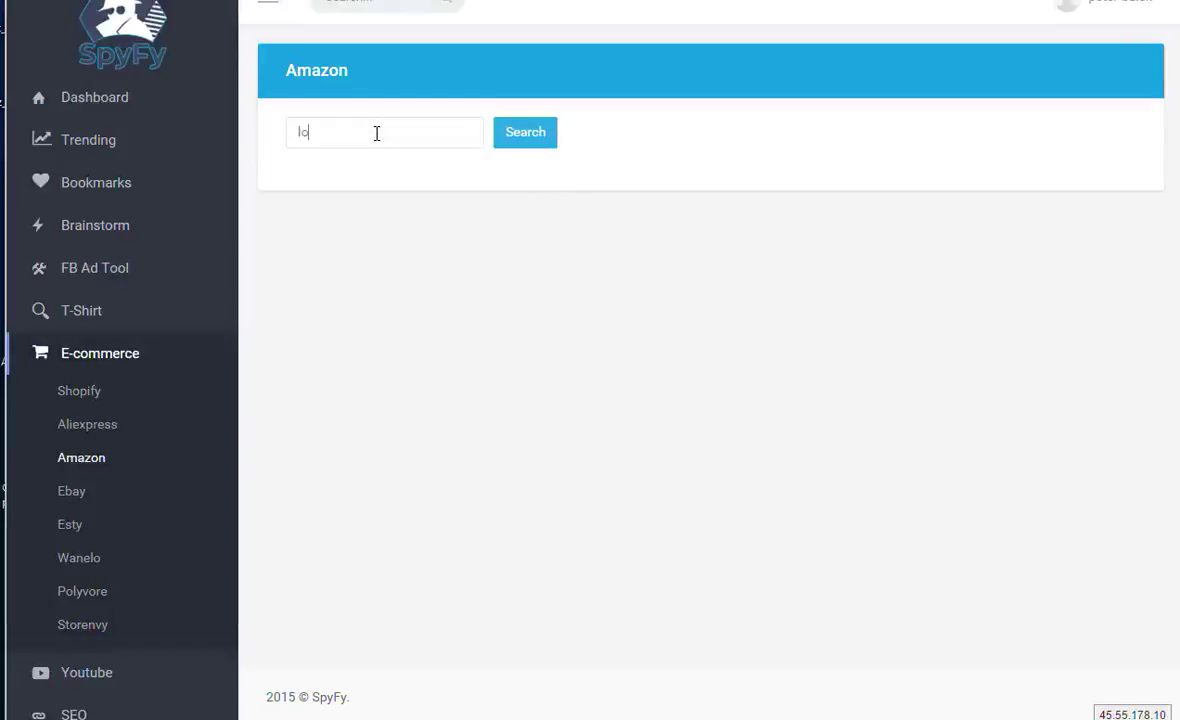
text(tion)
click(516, 134)
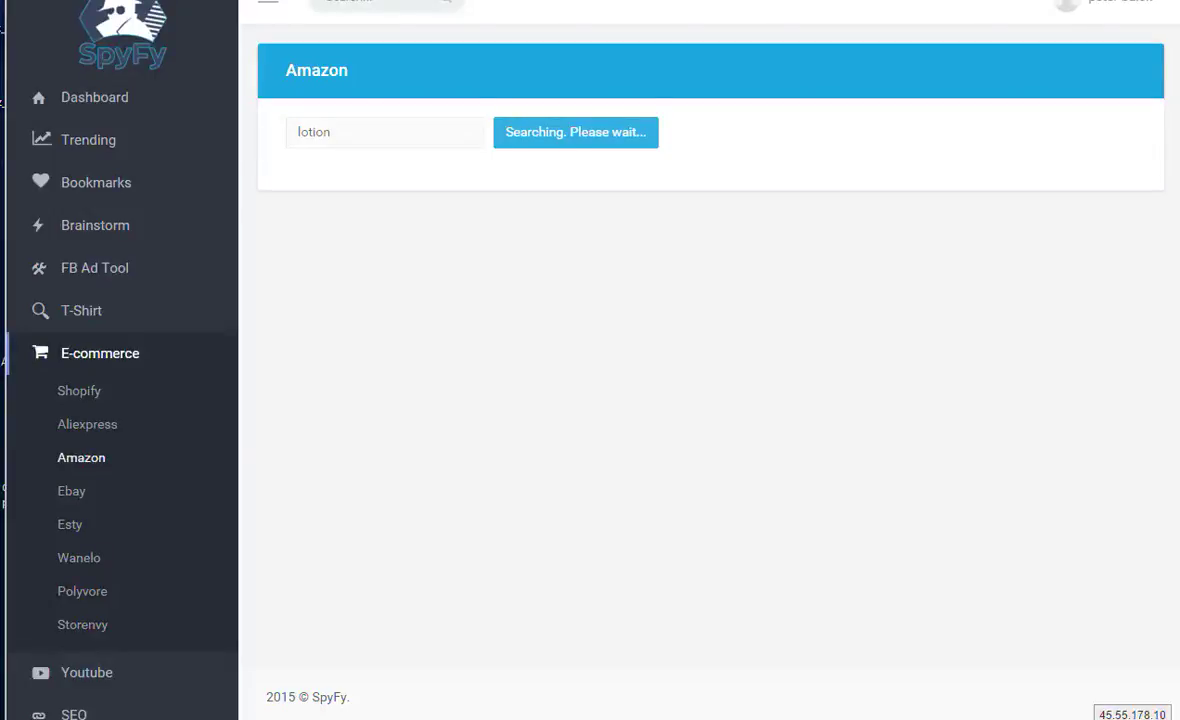
scroll(590, 330, up, 1)
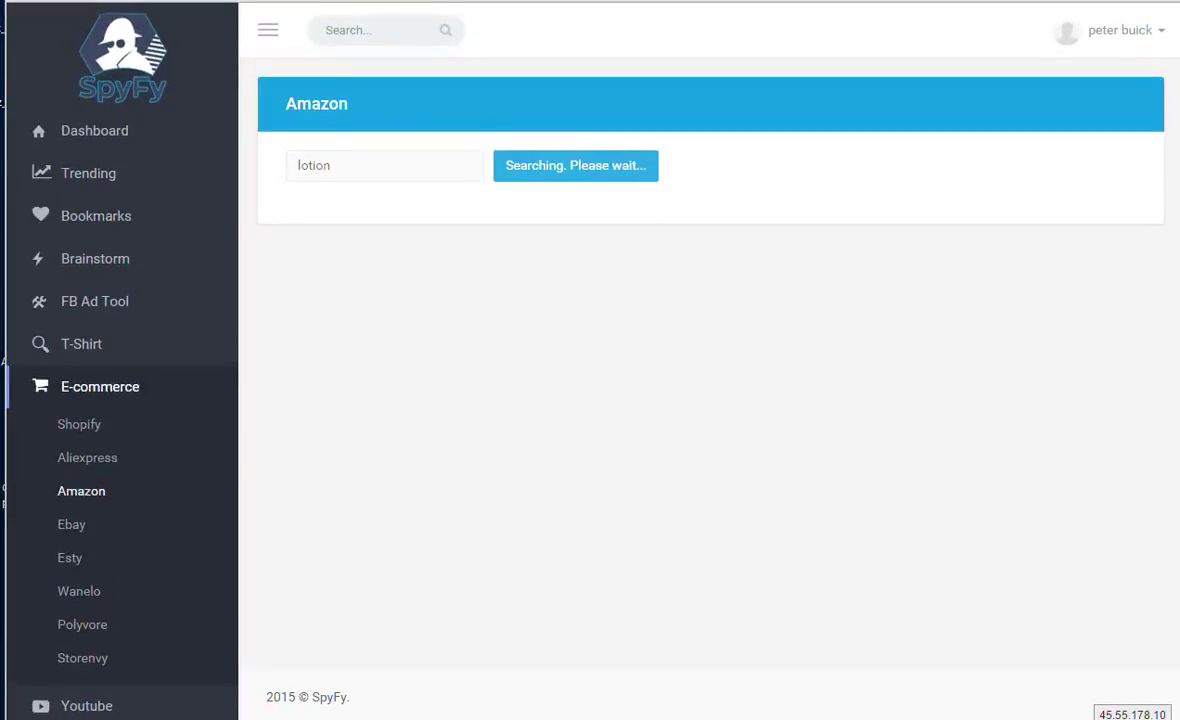
scroll(590, 330, down, 1)
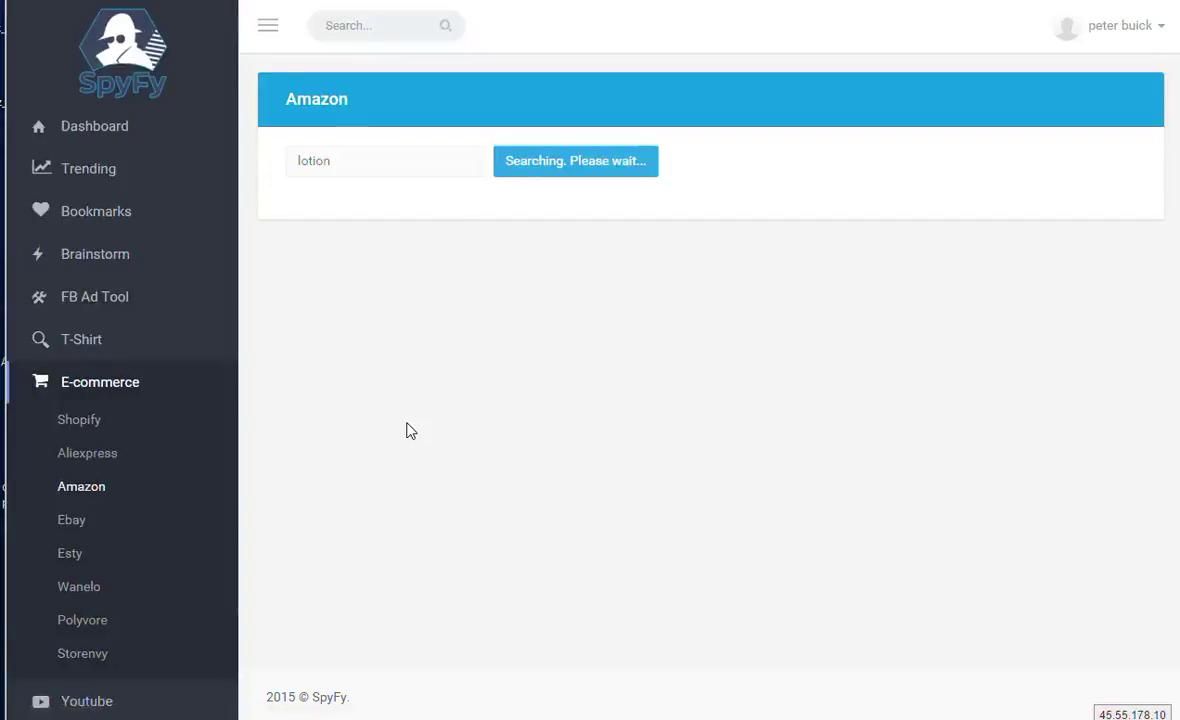
Step: Search AliExpress for "face cloth"
click(90, 456)
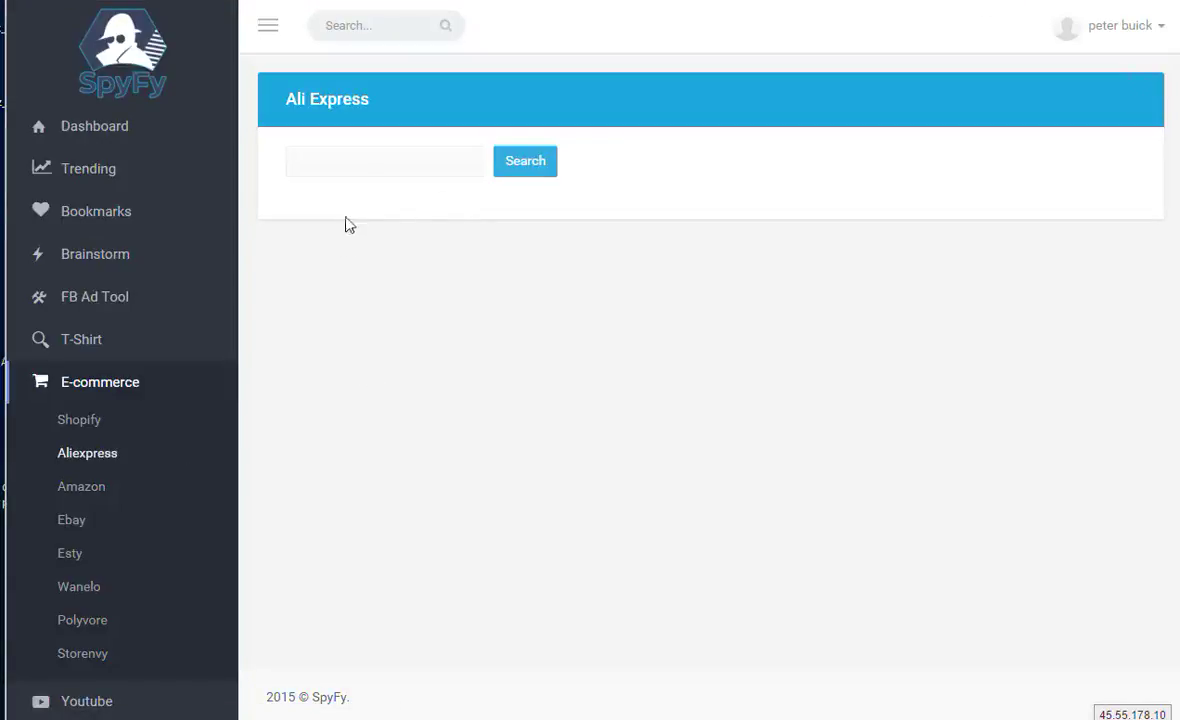
click(355, 159)
click(527, 170)
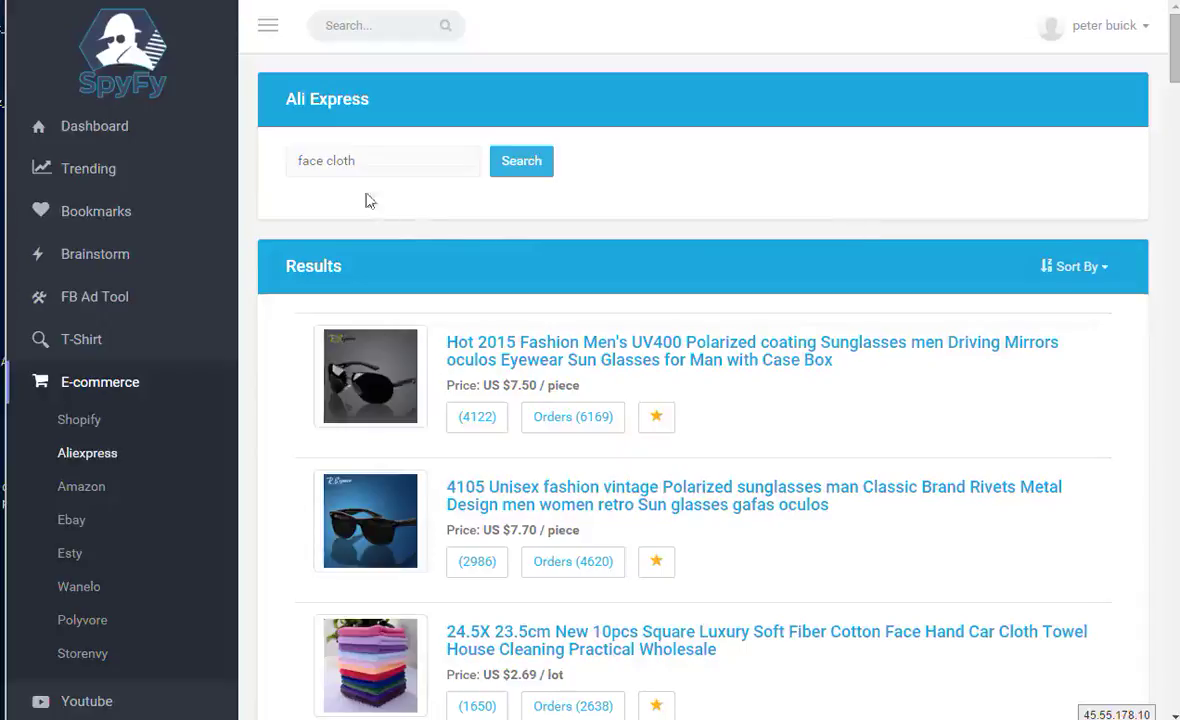
Step: Look through the AliExpress face cloth results to the end of the list, comparing prices and order counts
scroll(493, 290, down, 2)
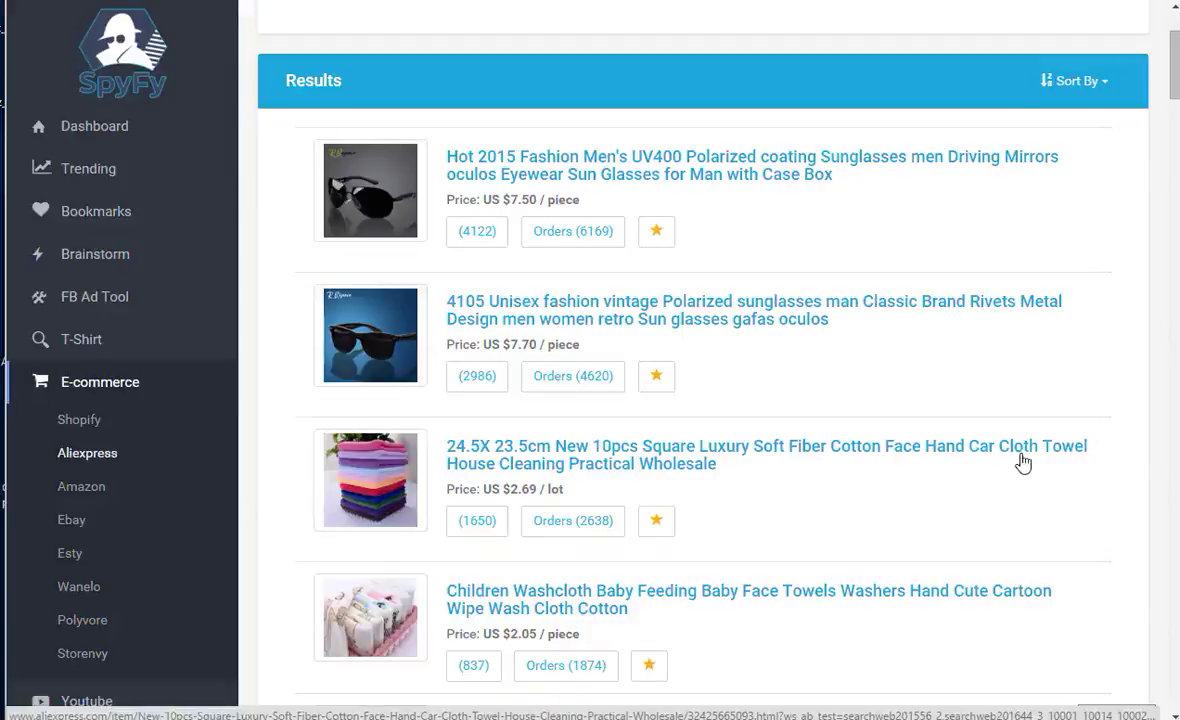
scroll(1008, 465, down, 2)
scroll(1008, 465, down, 1)
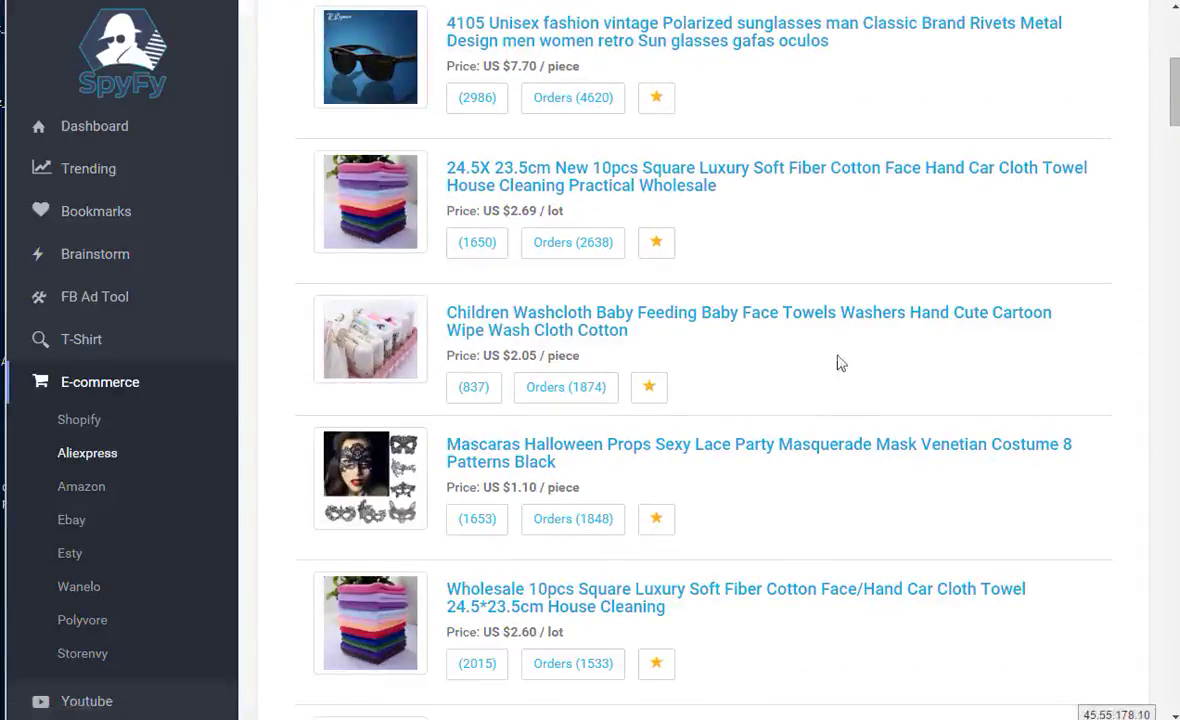
scroll(751, 300, down, 1)
scroll(828, 240, down, 3)
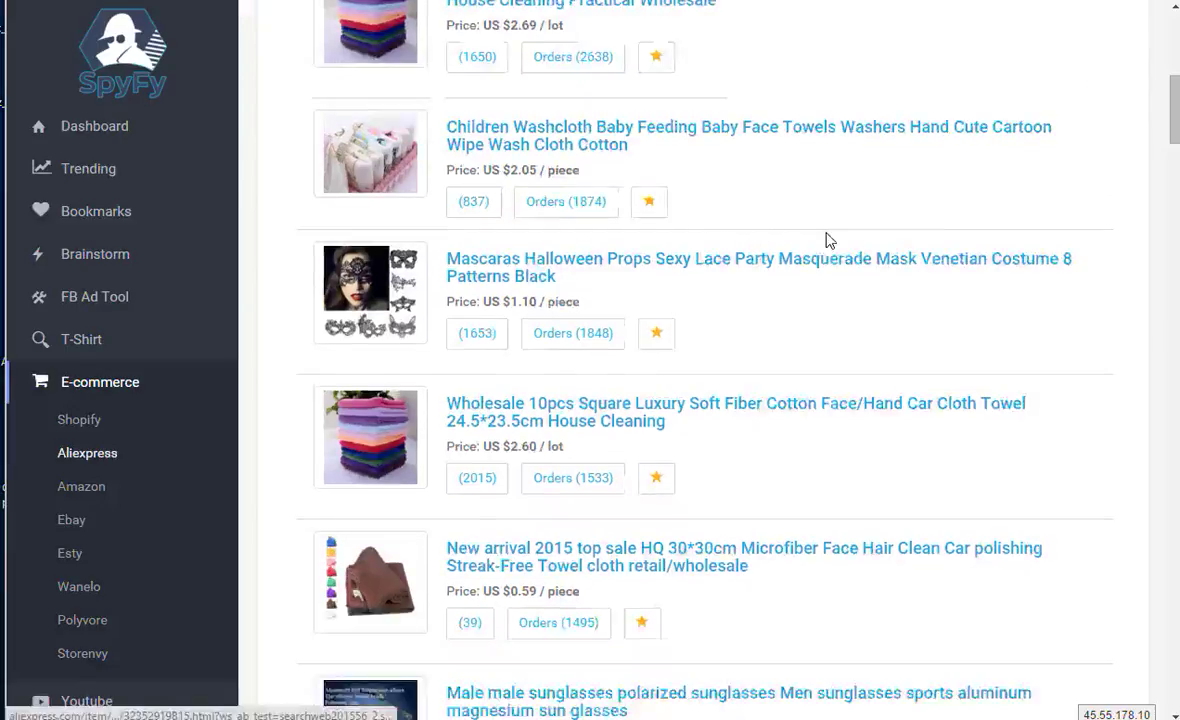
scroll(750, 266, down, 1)
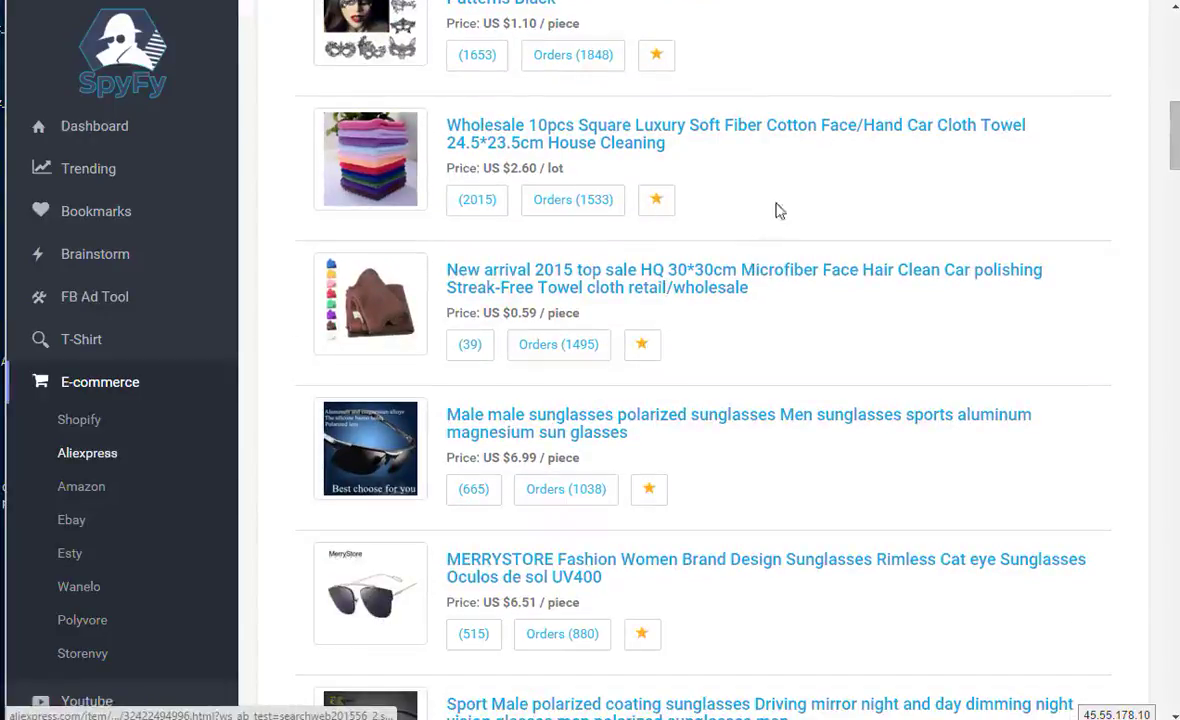
scroll(790, 160, down, 5)
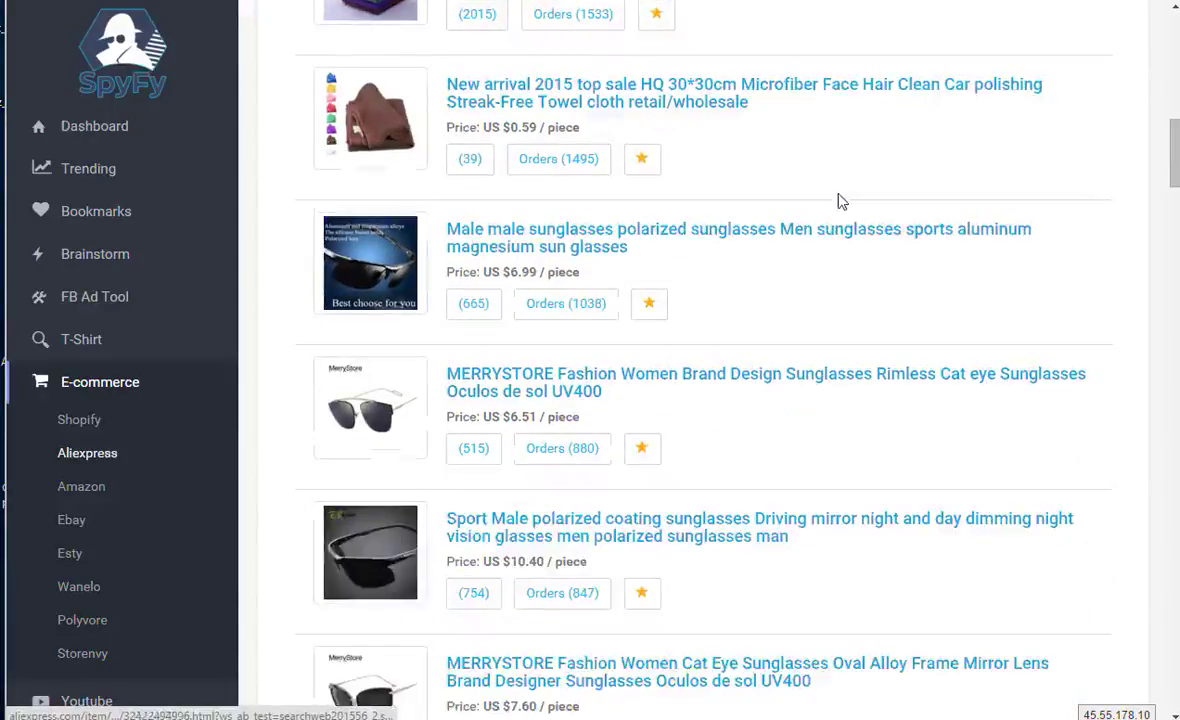
scroll(839, 216, down, 2)
scroll(838, 250, down, 6)
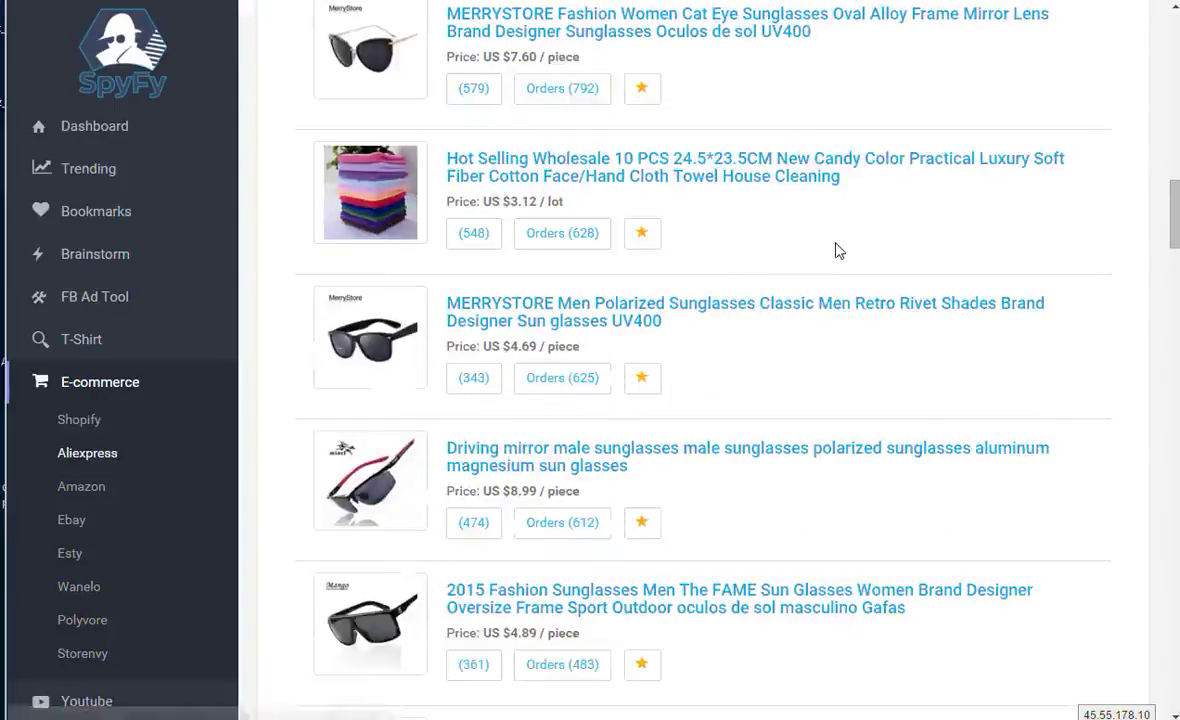
scroll(838, 257, down, 13)
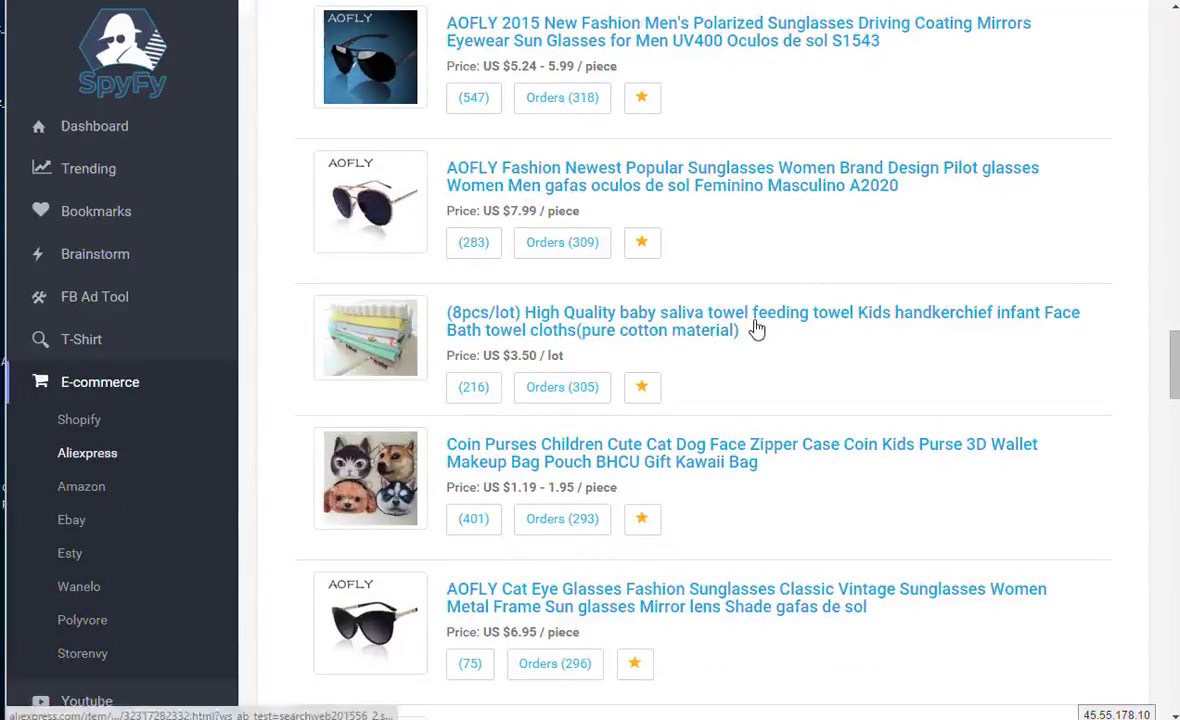
scroll(803, 333, down, 2)
scroll(803, 333, down, 13)
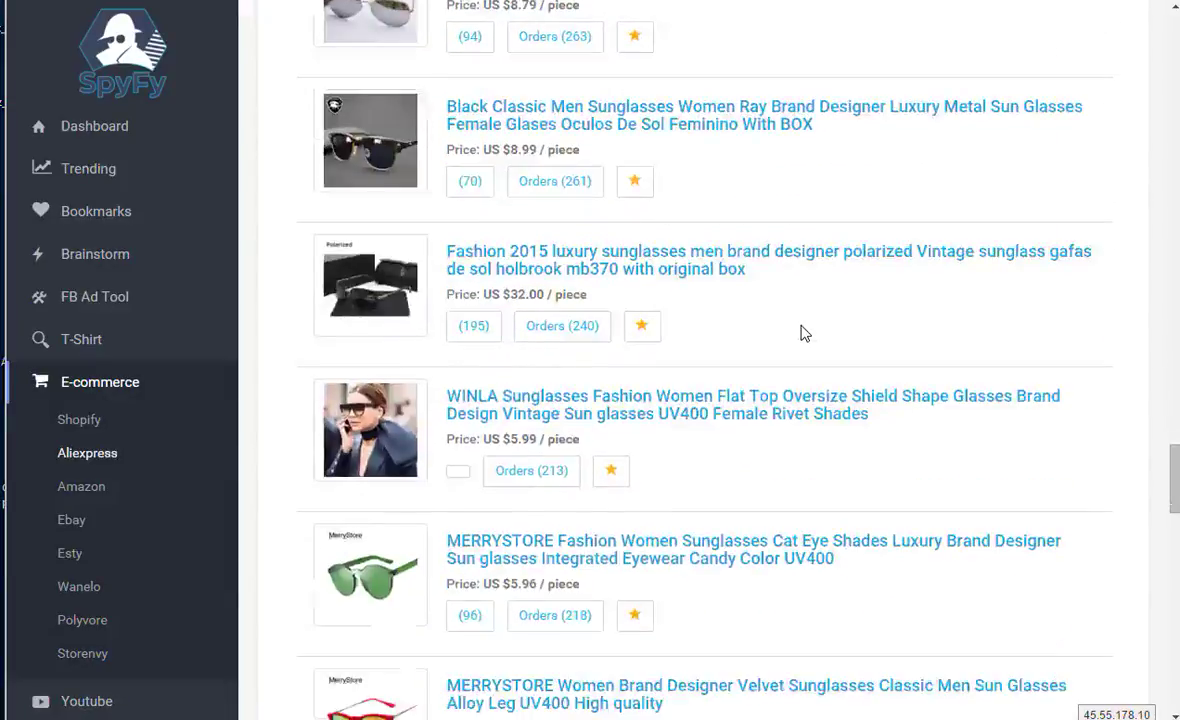
scroll(803, 333, down, 14)
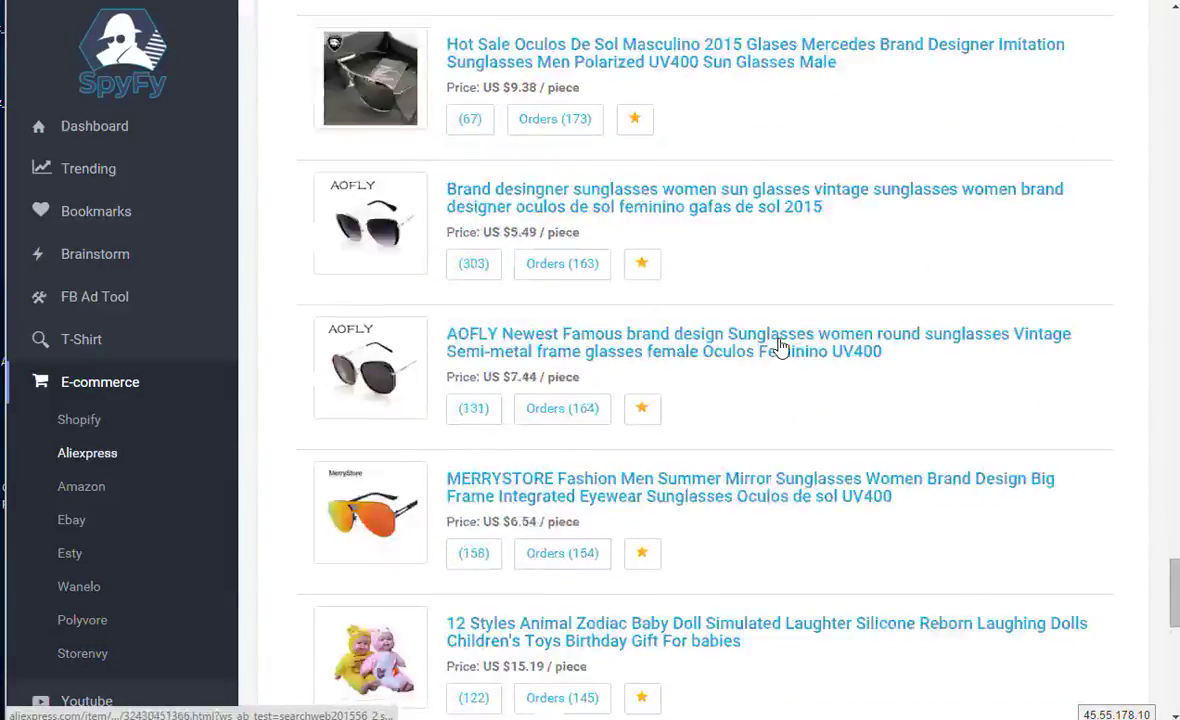
scroll(781, 345, down, 3)
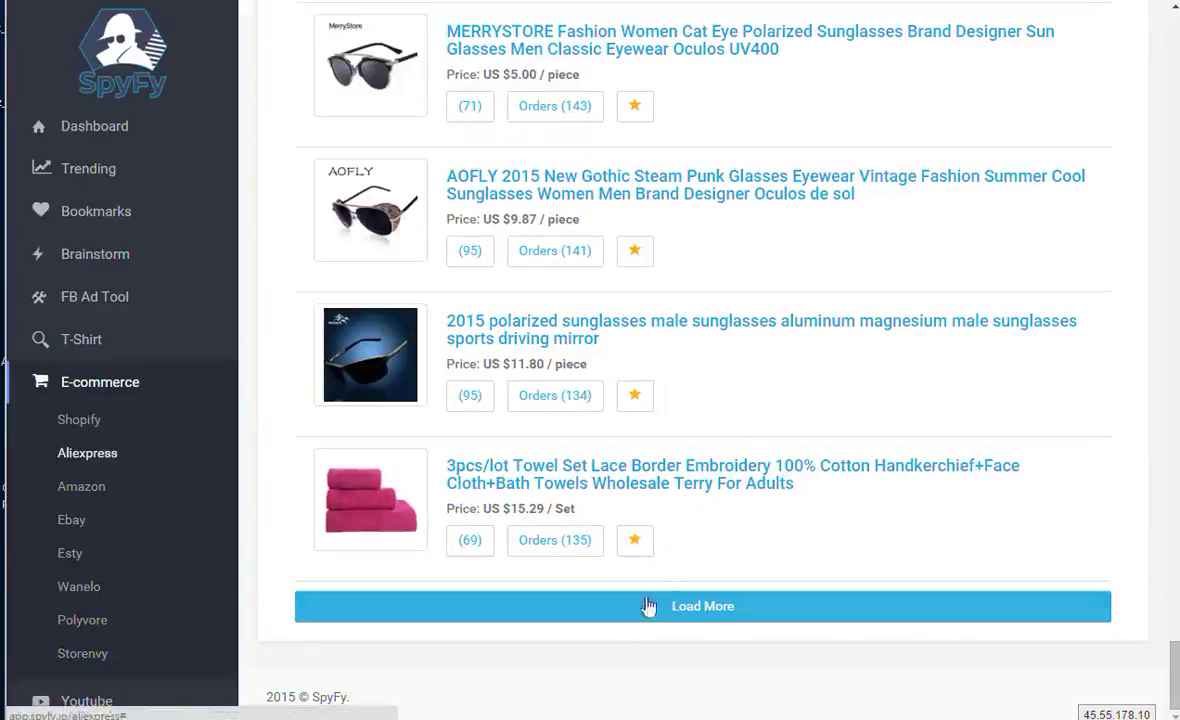
Step: Load more AliExpress face cloth results and bookmark the Star Wars The Force Awakens stormtrooper helmet listing
click(715, 612)
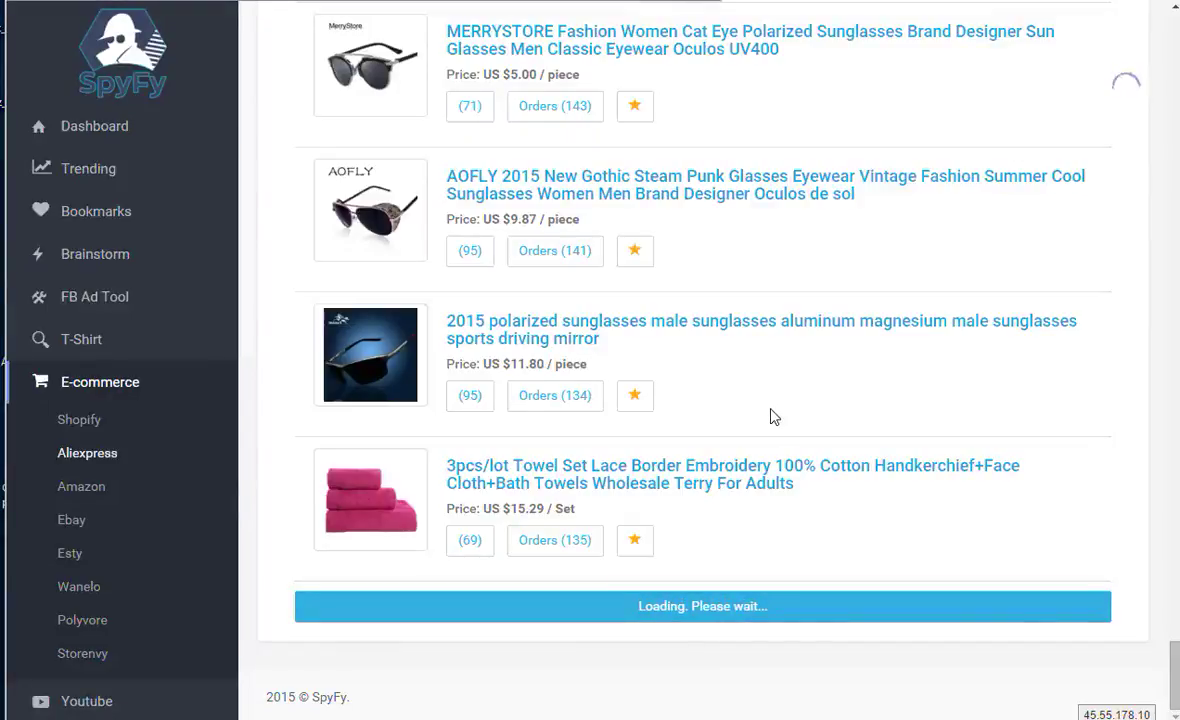
scroll(785, 435, down, 6)
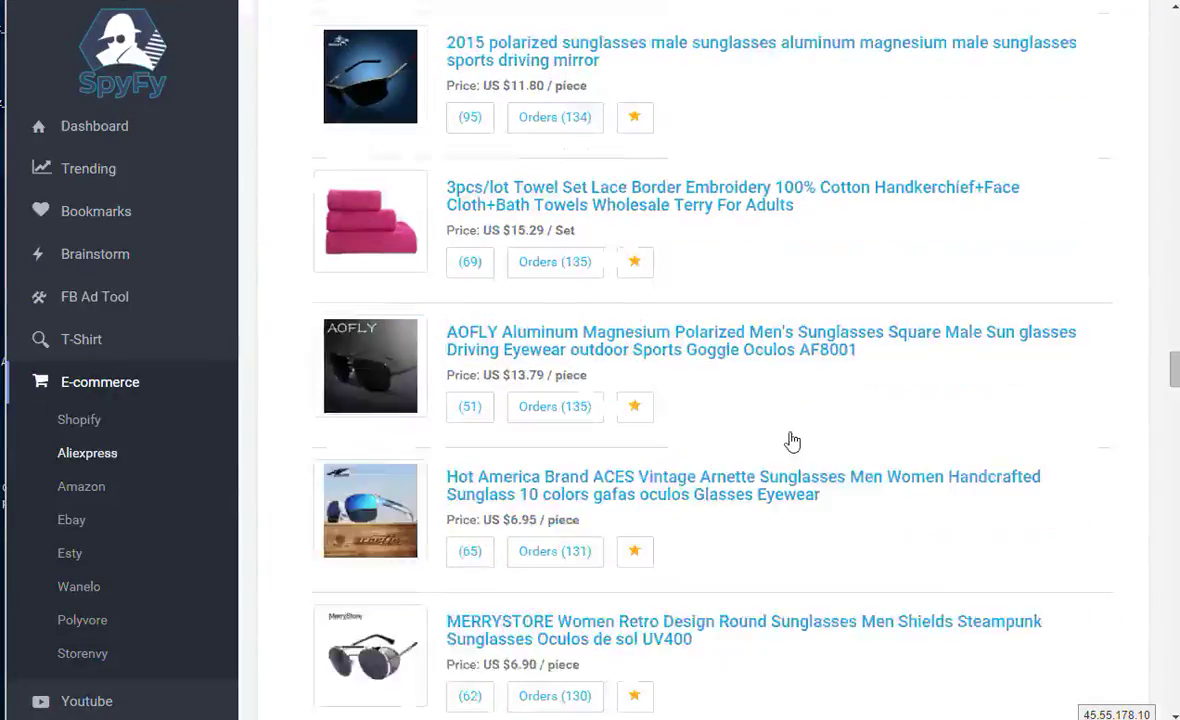
scroll(785, 437, down, 3)
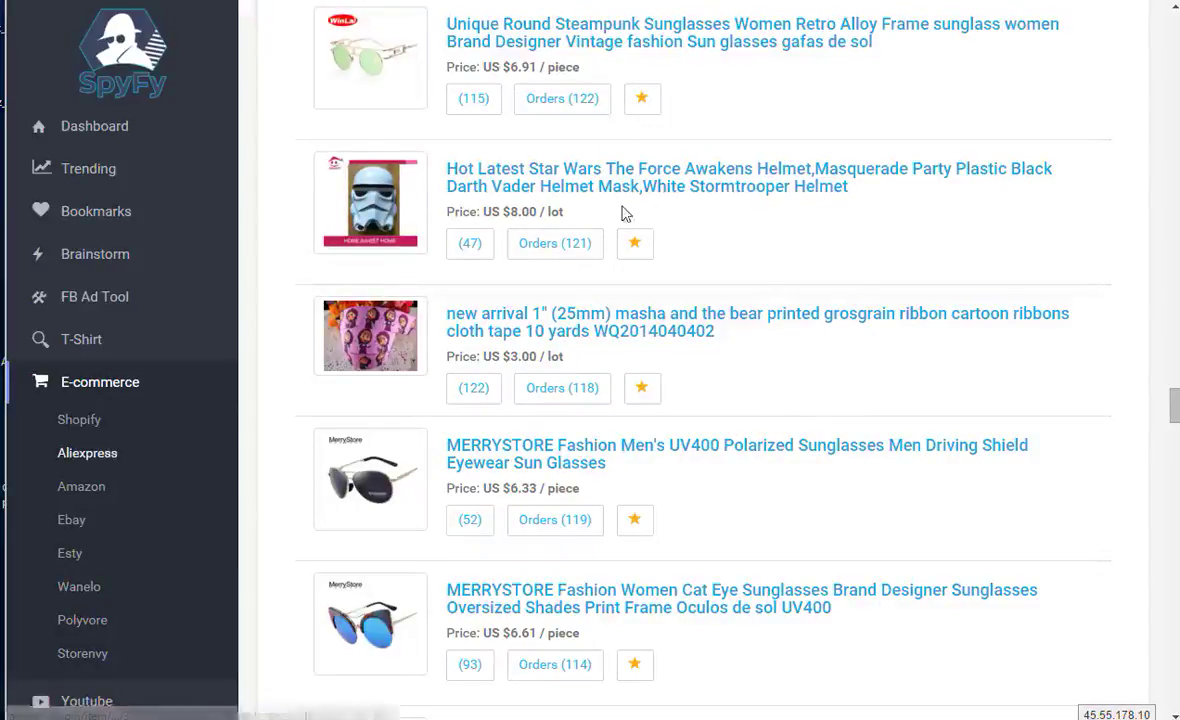
click(632, 243)
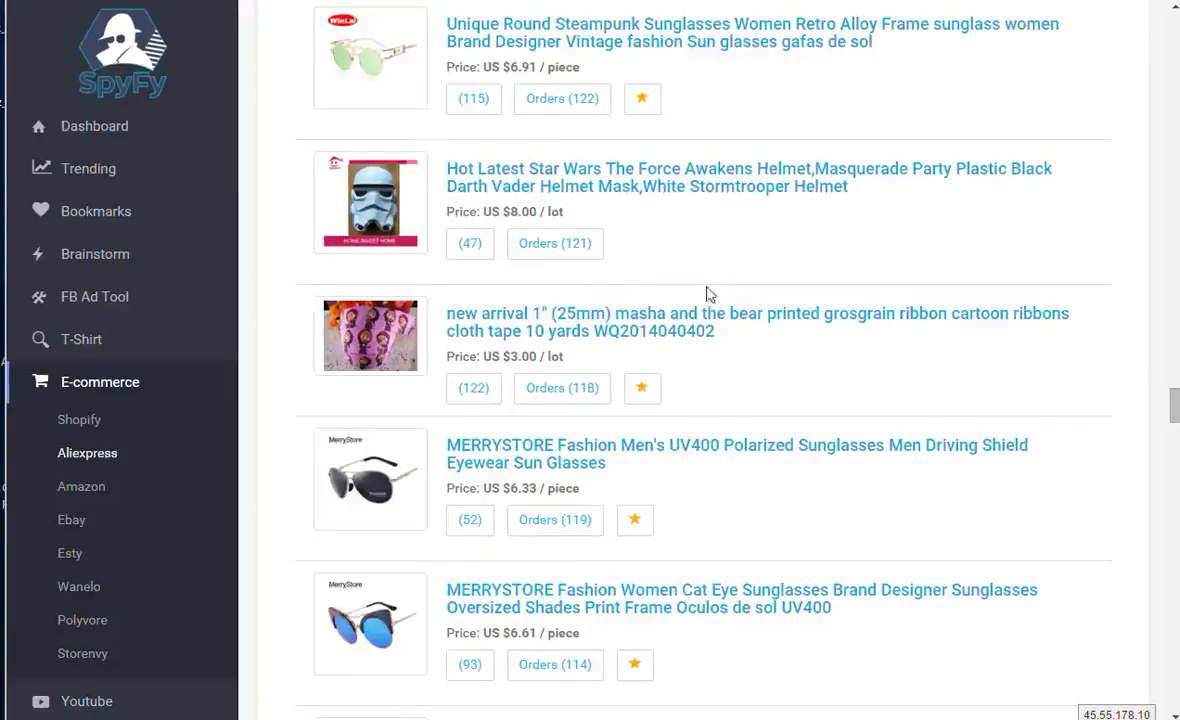
Step: Look through the rest of the newly loaded AliExpress products and return to the start of the results
scroll(490, 298, down, 1)
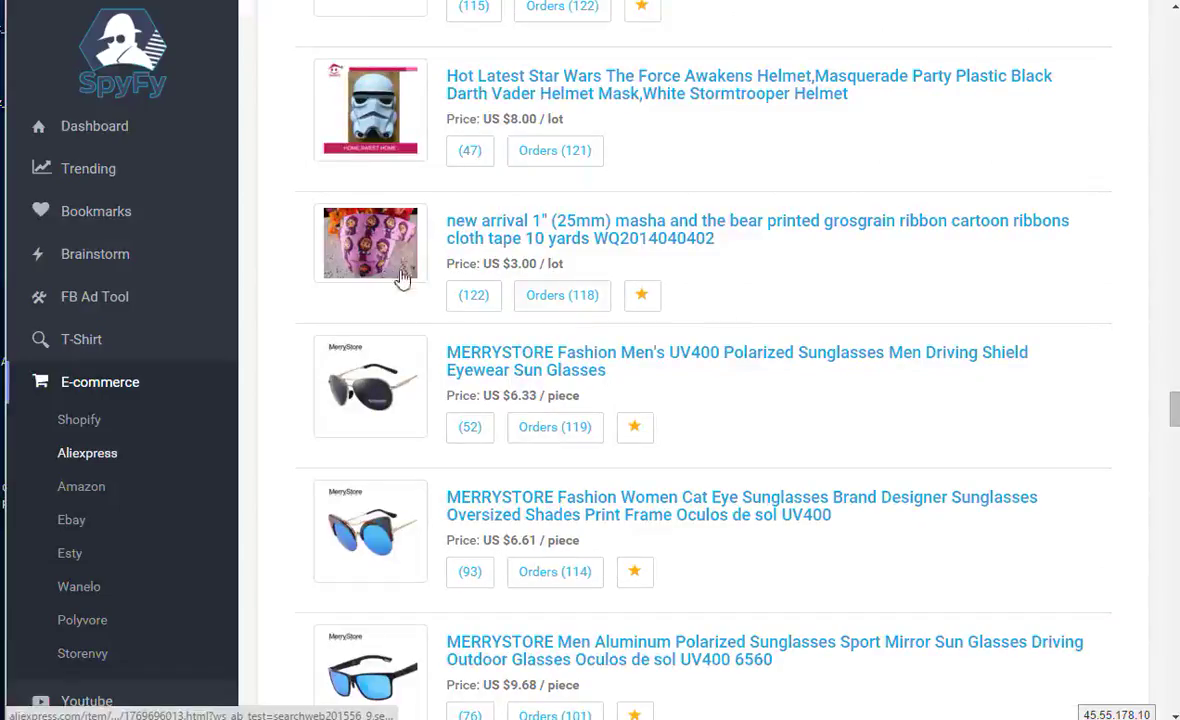
scroll(698, 334, down, 12)
scroll(738, 385, down, 18)
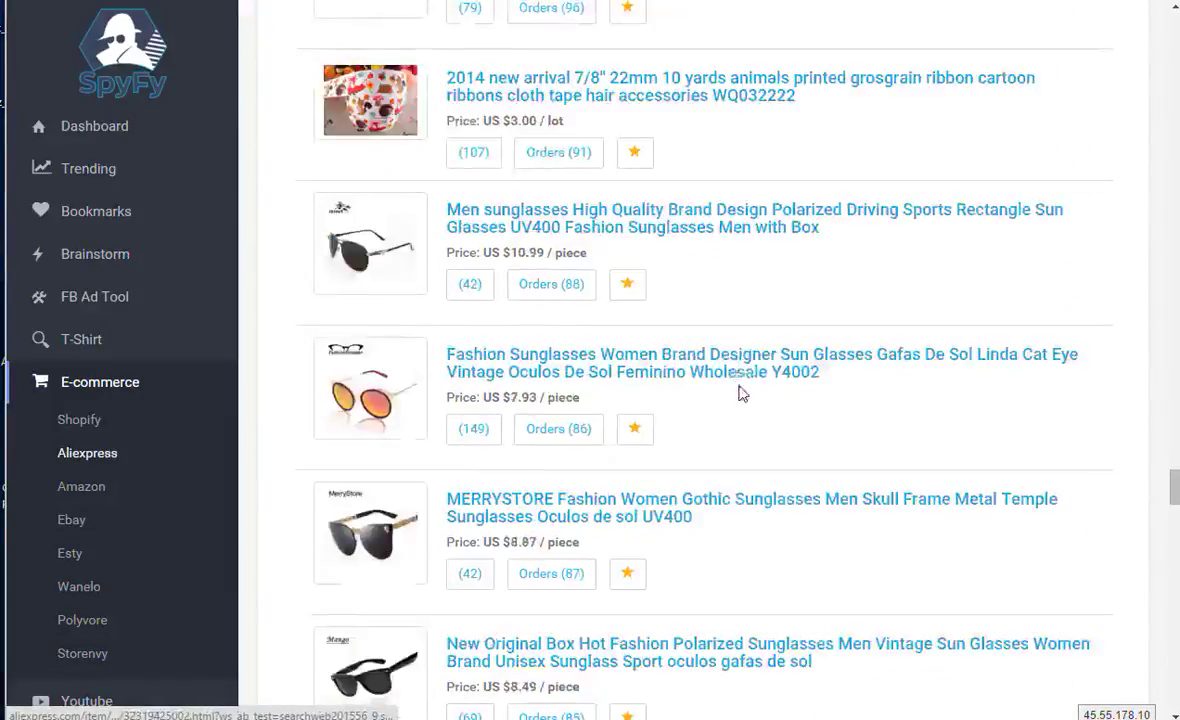
scroll(743, 410, down, 20)
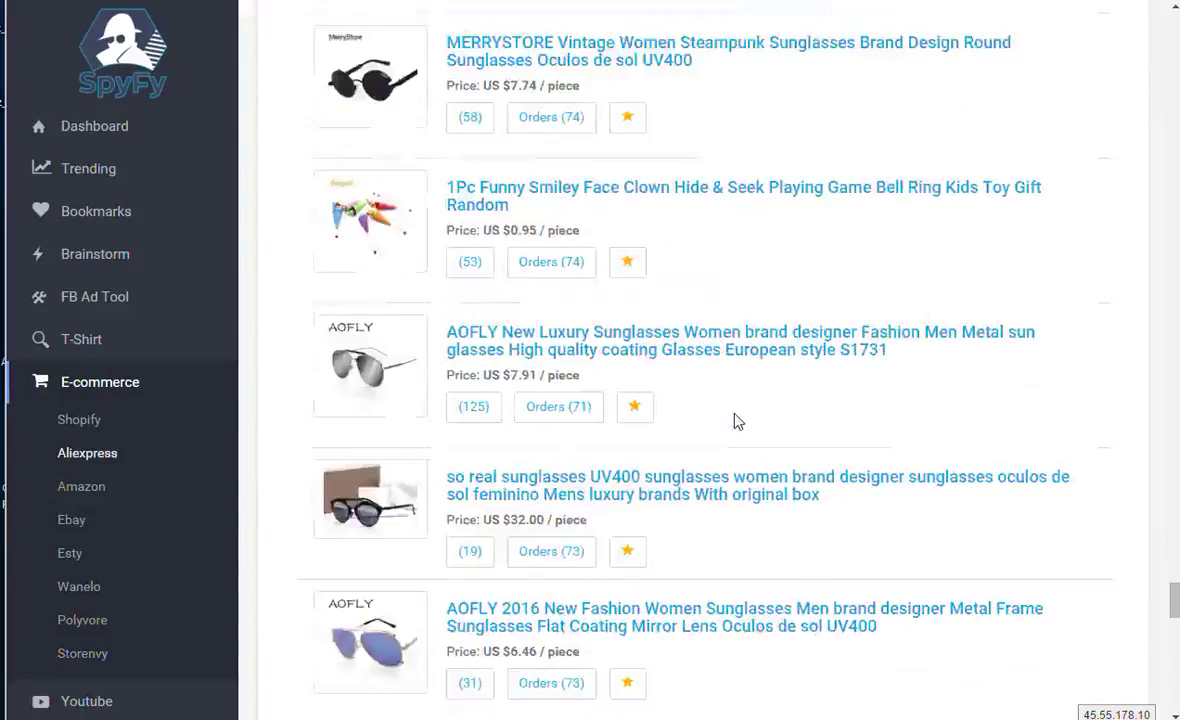
scroll(800, 480, down, 2)
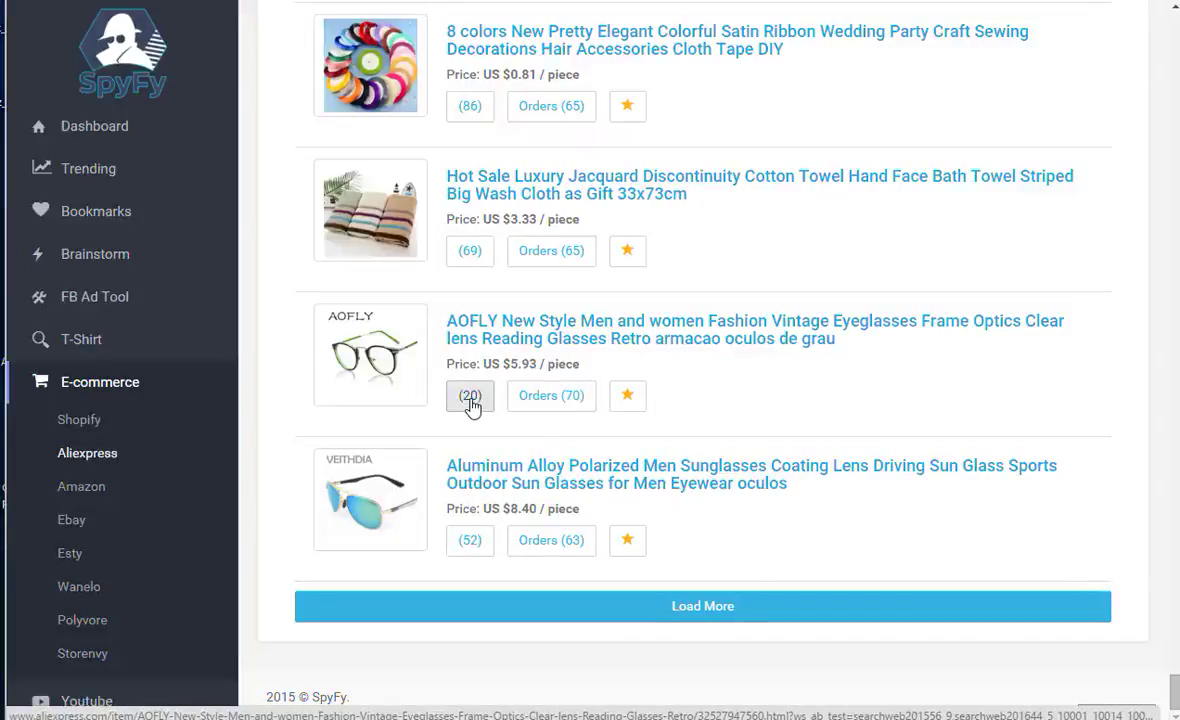
scroll(472, 405, up, 20)
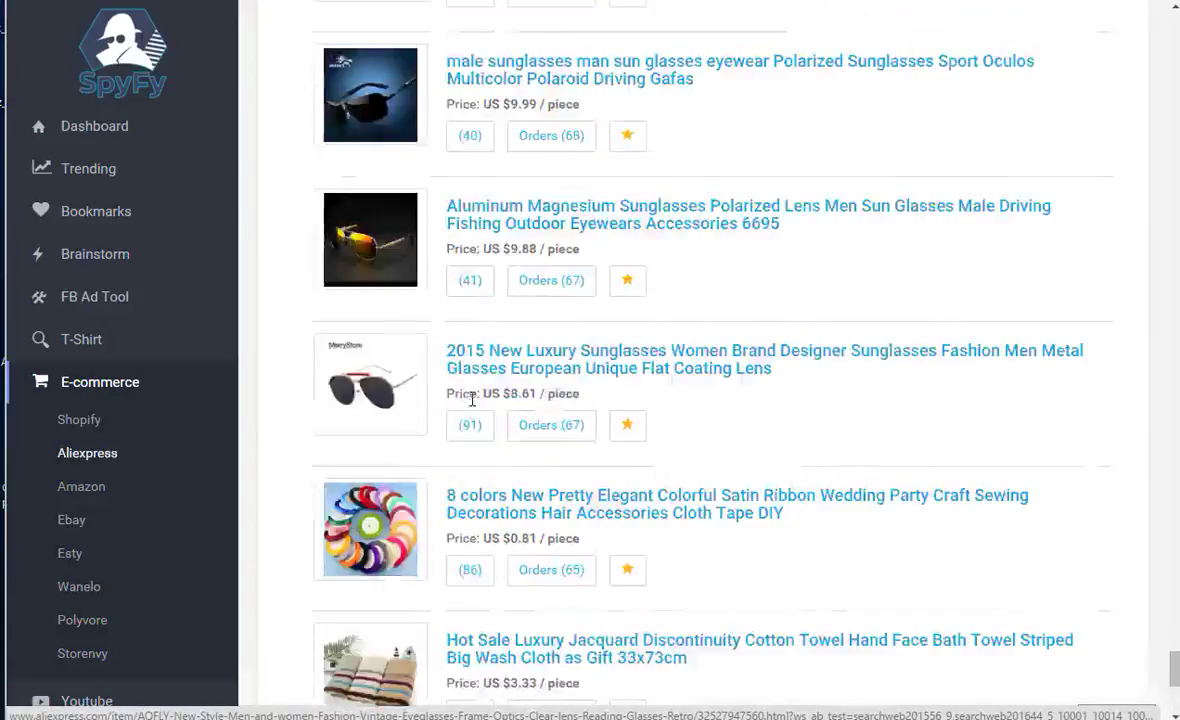
scroll(472, 405, up, 15)
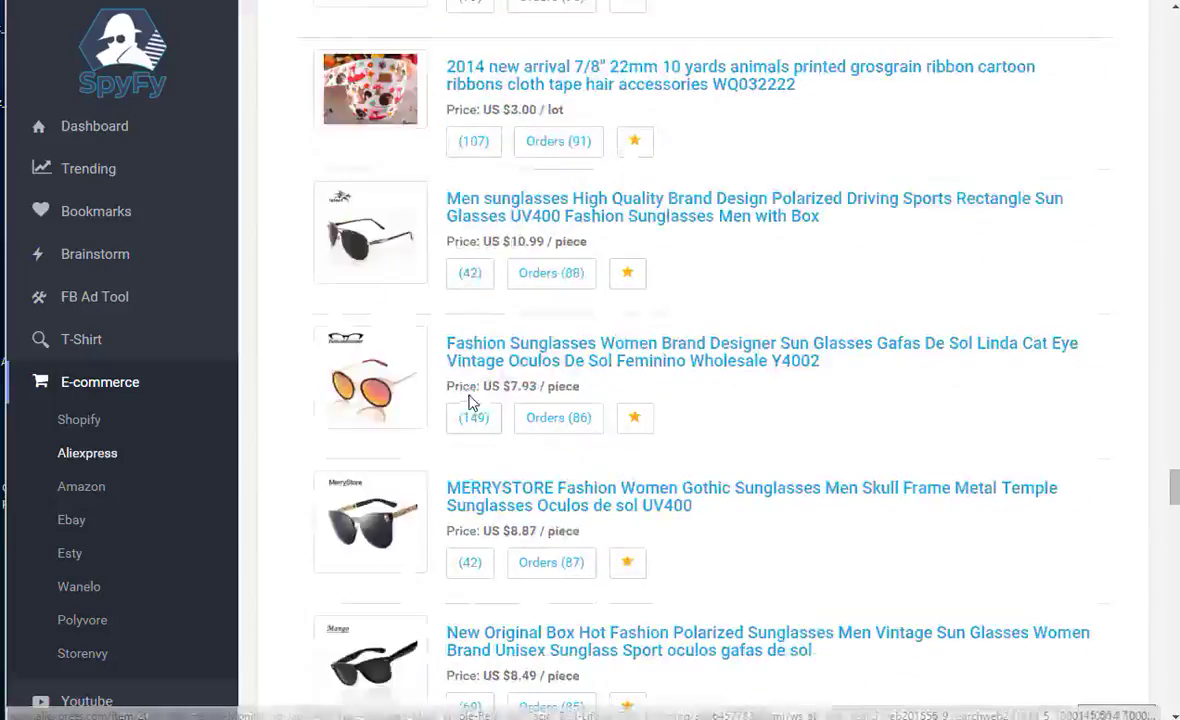
scroll(701, 232, up, 5)
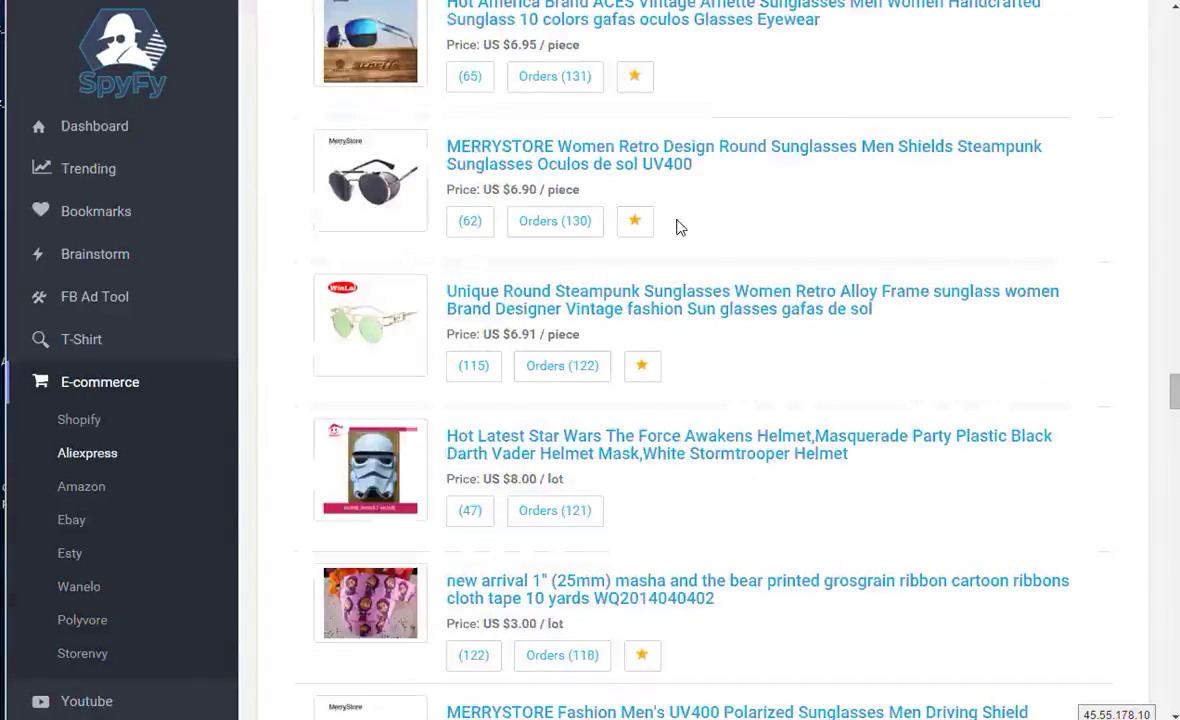
drag(1176, 400, 1156, 26)
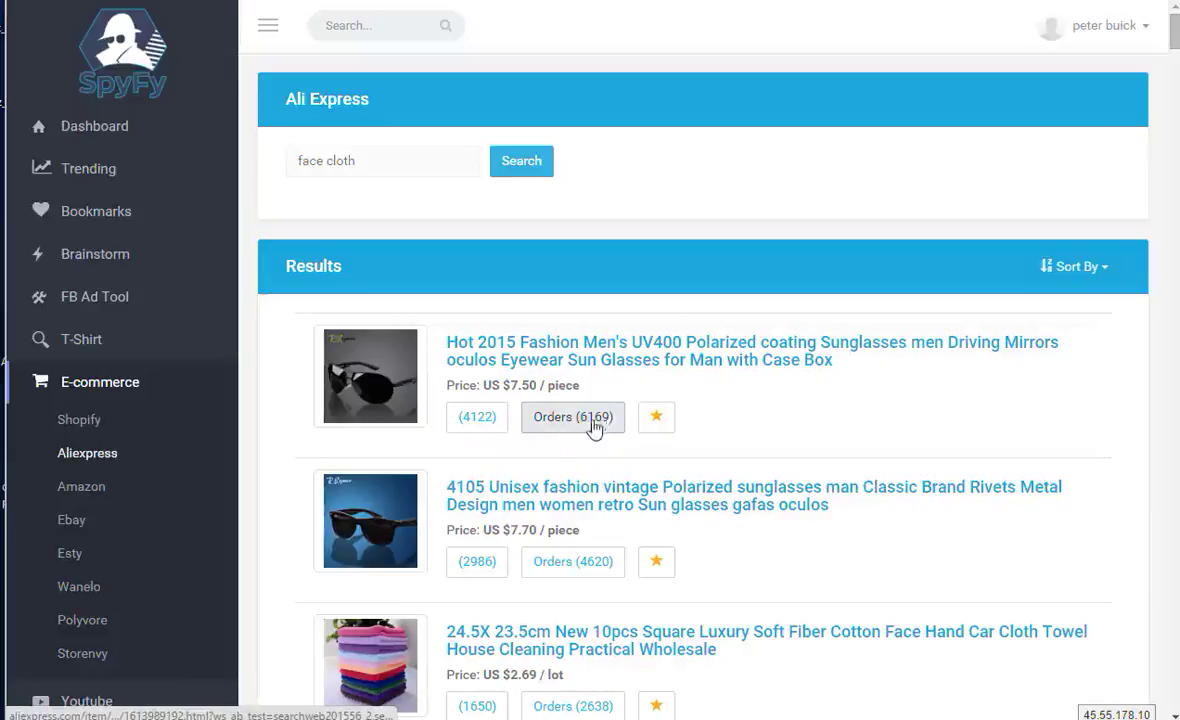
Step: Try to bookmark the first AliExpress result, the Hot 2015 Fashion Men's UV400 polarized sunglasses
scroll(611, 350, down, 1)
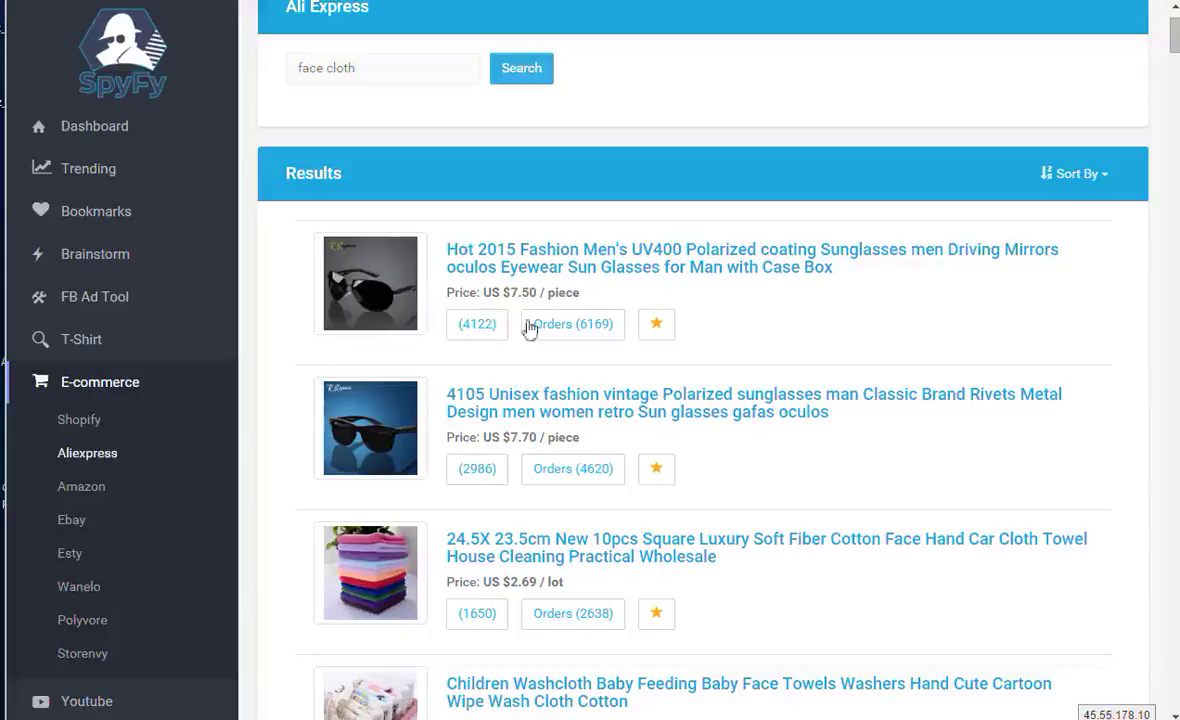
click(659, 325)
scroll(789, 350, down, 2)
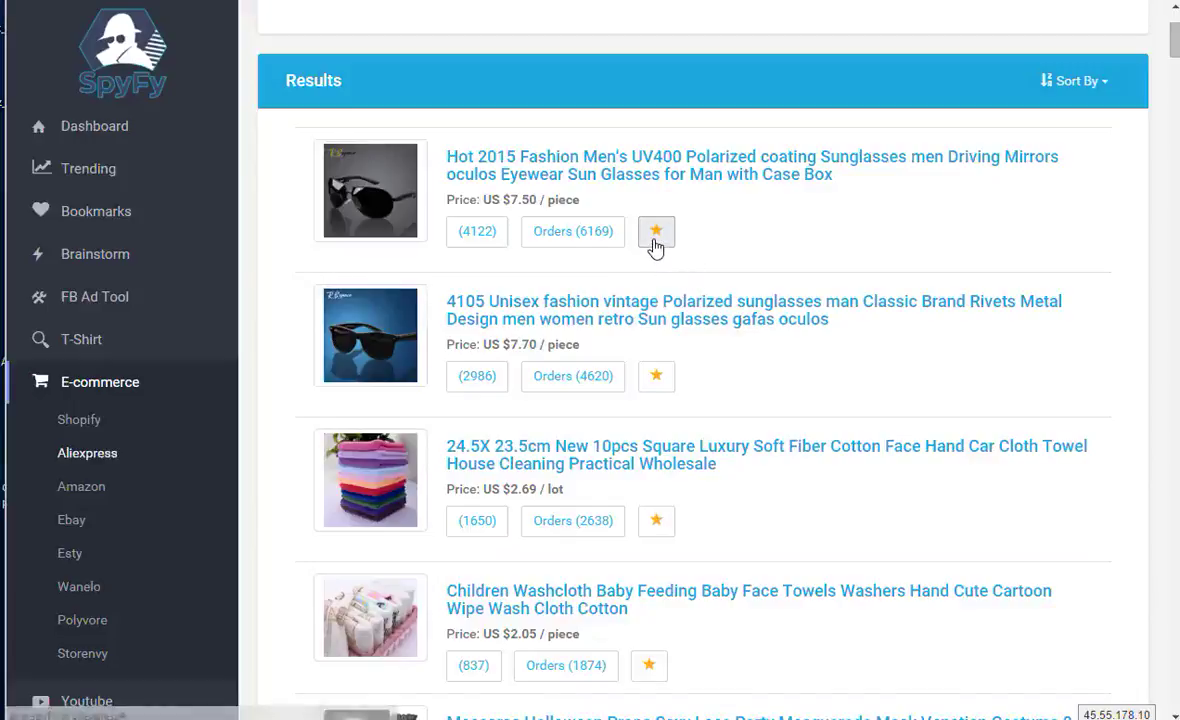
Step: Retry bookmarking the Hot 2015 Fashion Men's UV400 polarized sunglasses listing in the AliExpress results
click(656, 242)
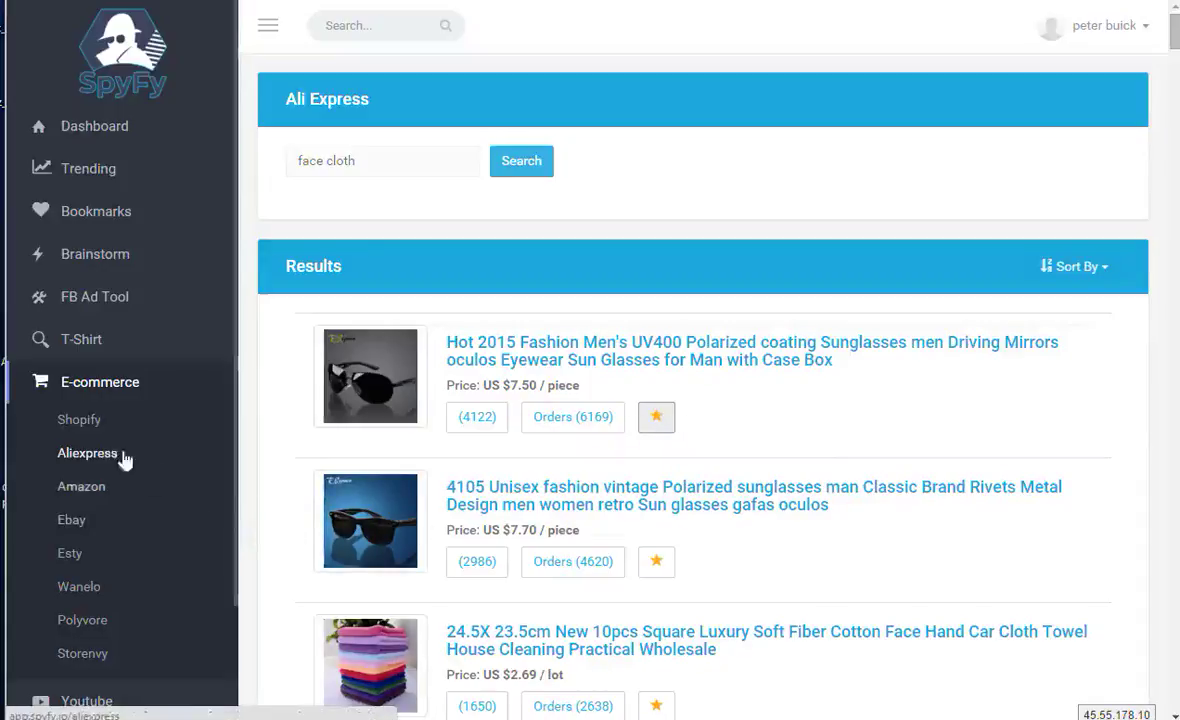
Step: Open the YouTube Rank Checker and view the choices offered for the ranking position
scroll(137, 416, down, 3)
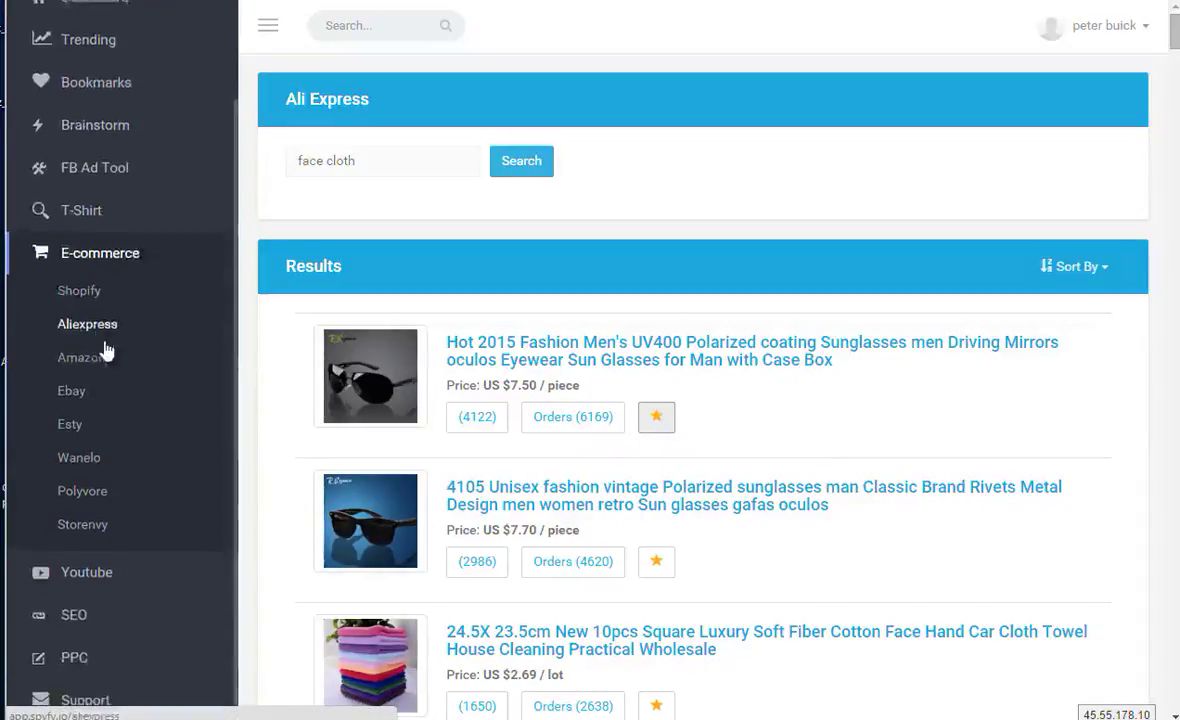
click(105, 557)
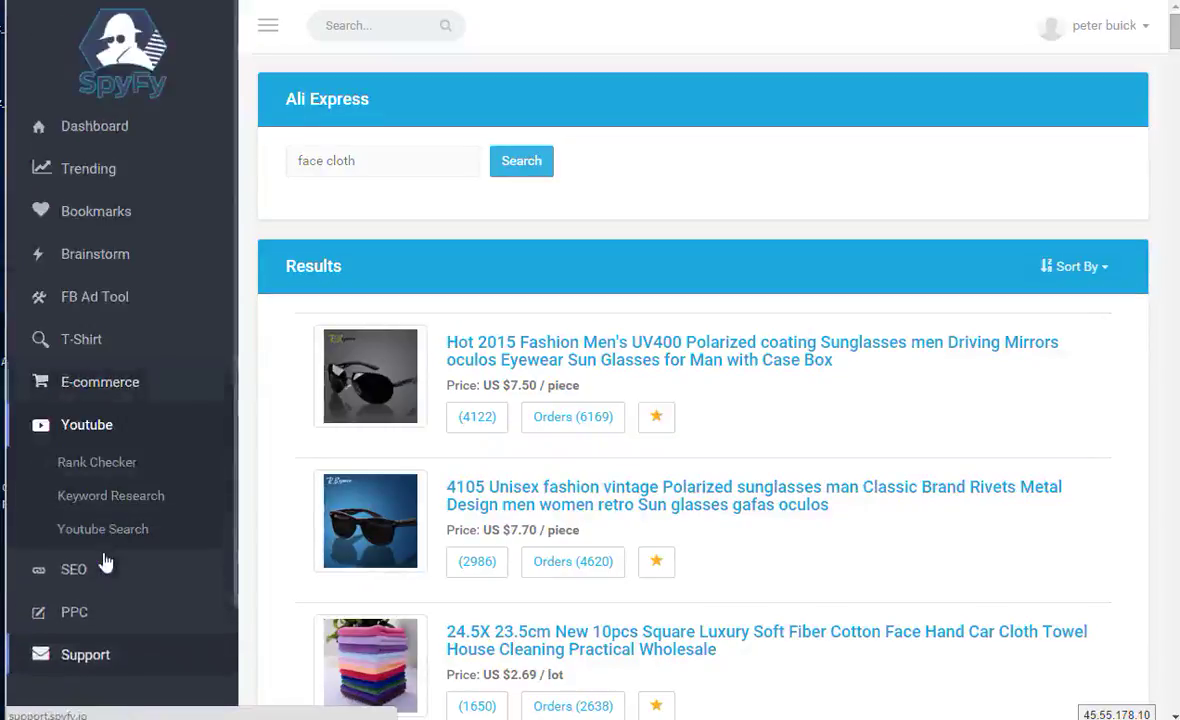
scroll(138, 522, down, 2)
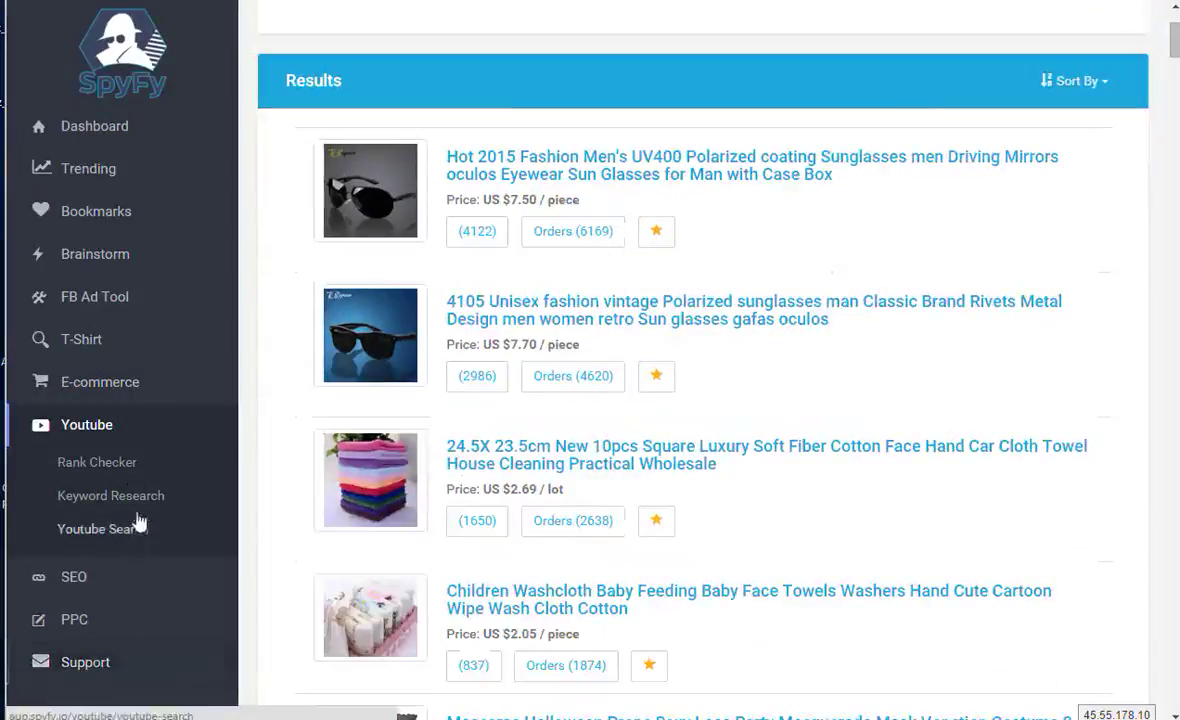
click(116, 463)
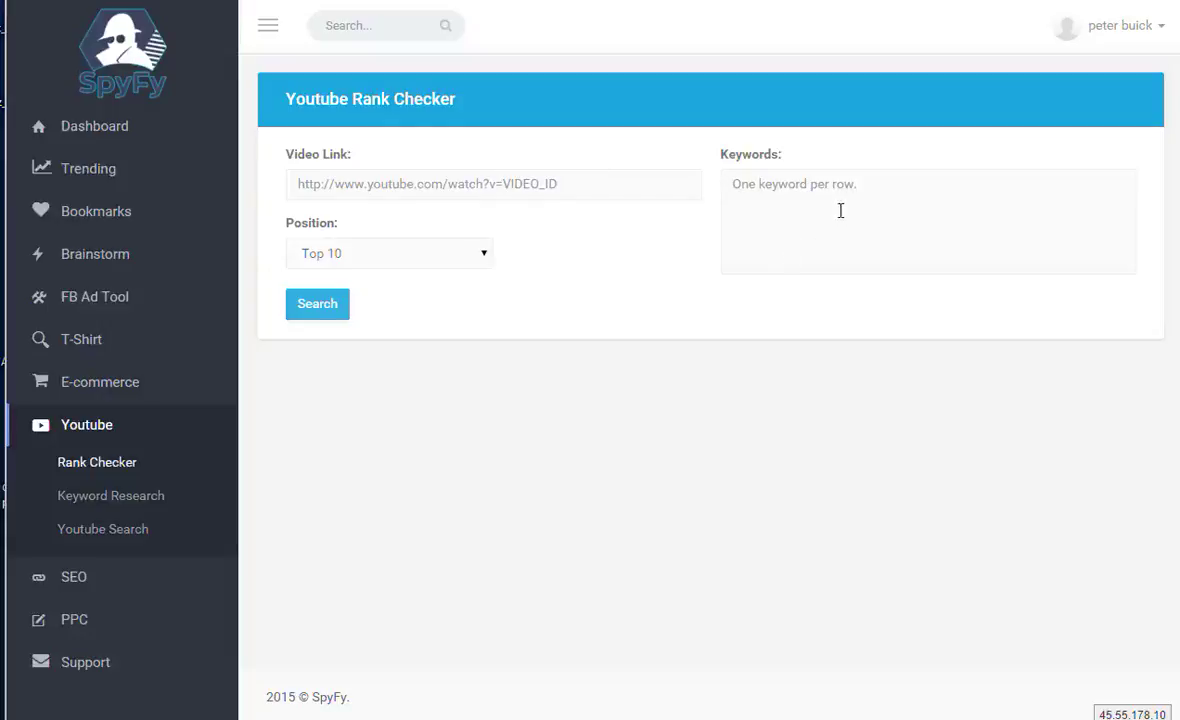
click(480, 255)
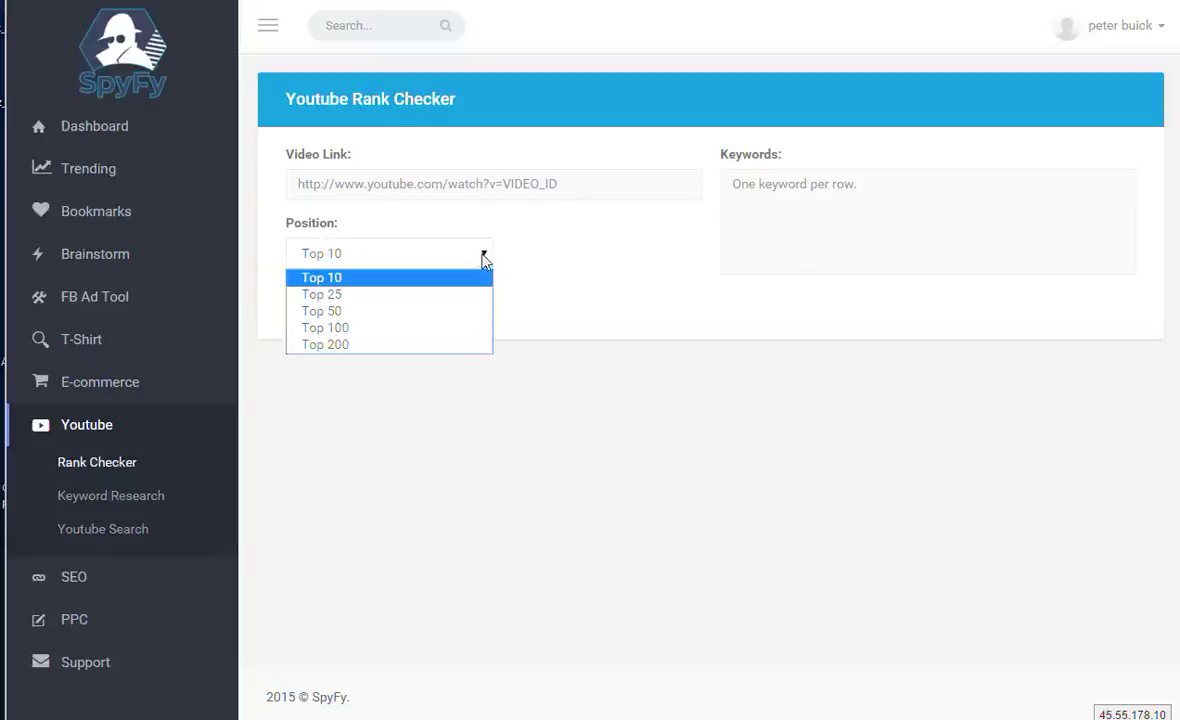
click(607, 282)
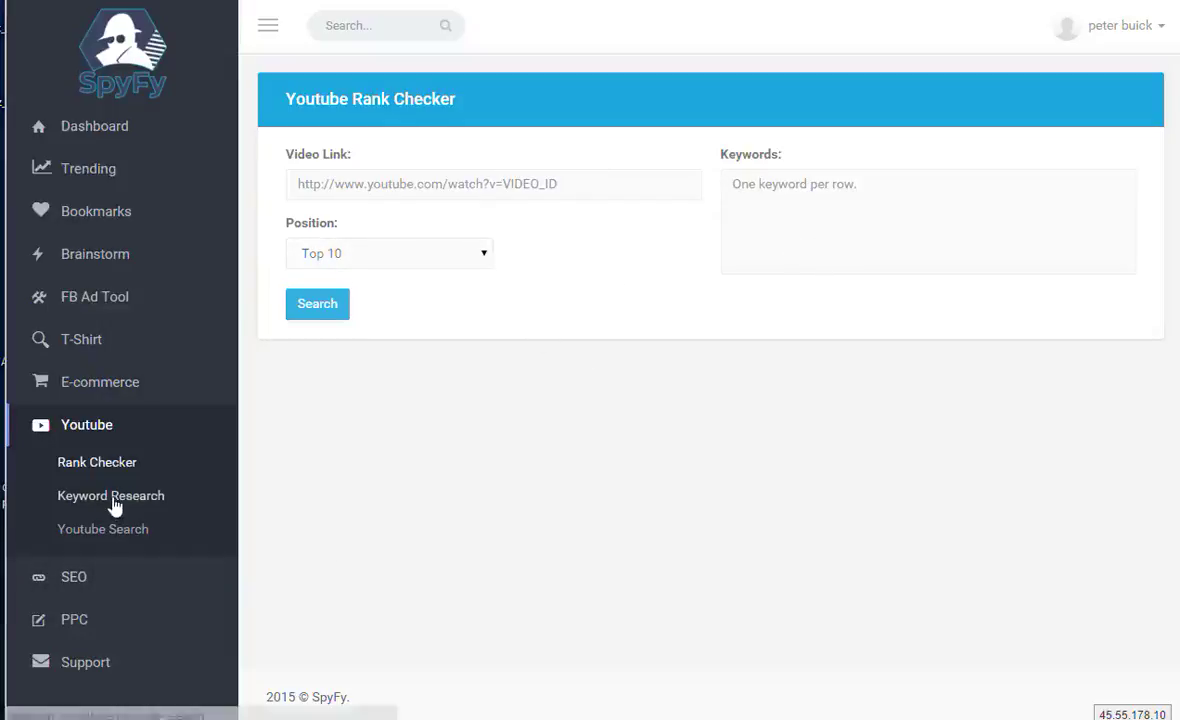
Step: Run a YouTube keyword research search for "face lotion"
click(78, 496)
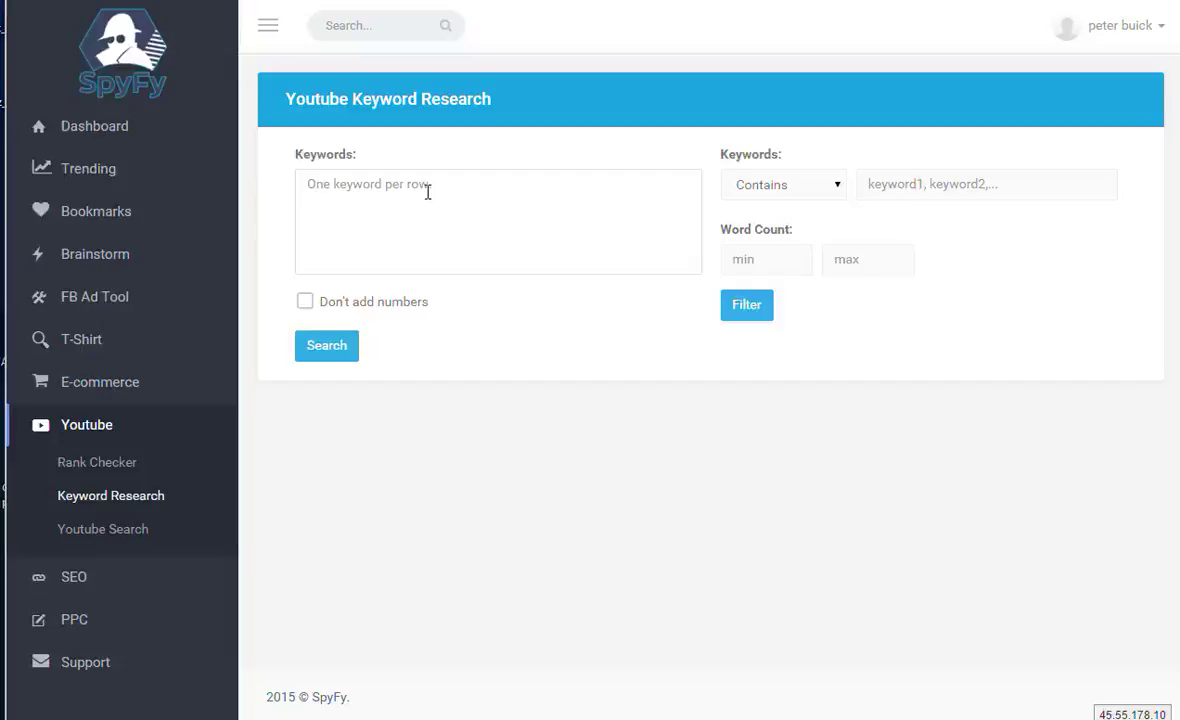
text(do)
key(BackSpace)
text(face lotion)
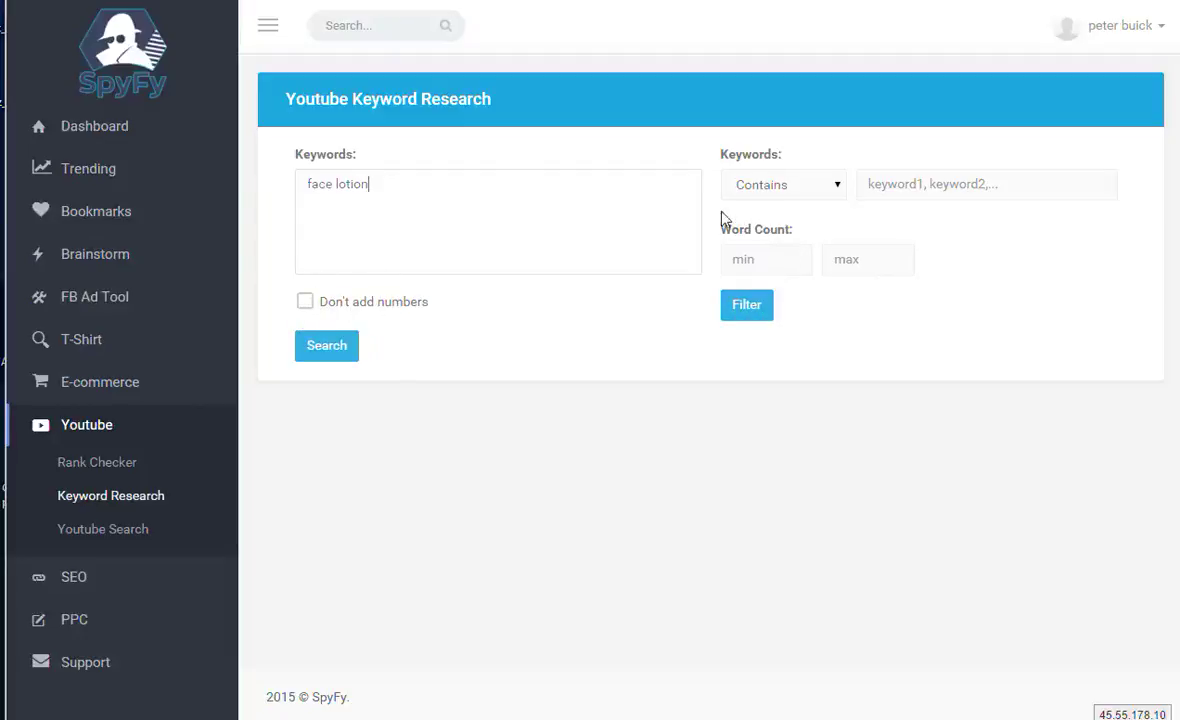
click(343, 345)
Step: Look through the whole list of YouTube keyword suggestions for face lotion and return to its beginning
scroll(630, 340, down, 3)
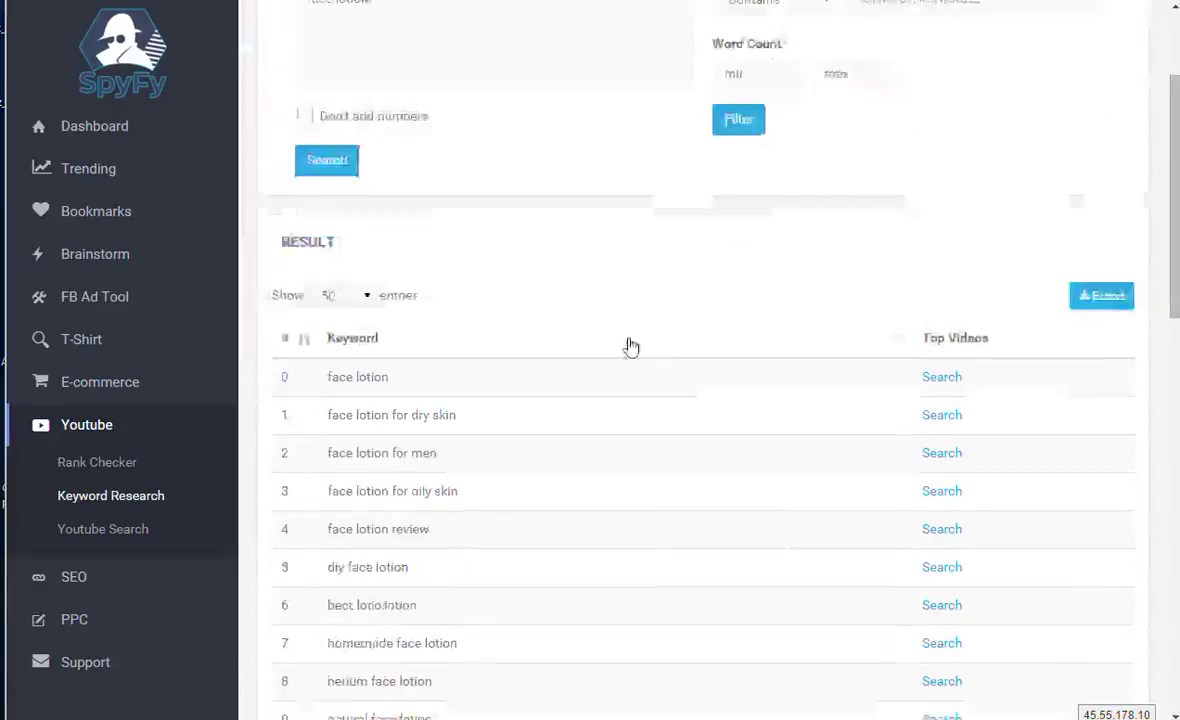
scroll(631, 354, up, 3)
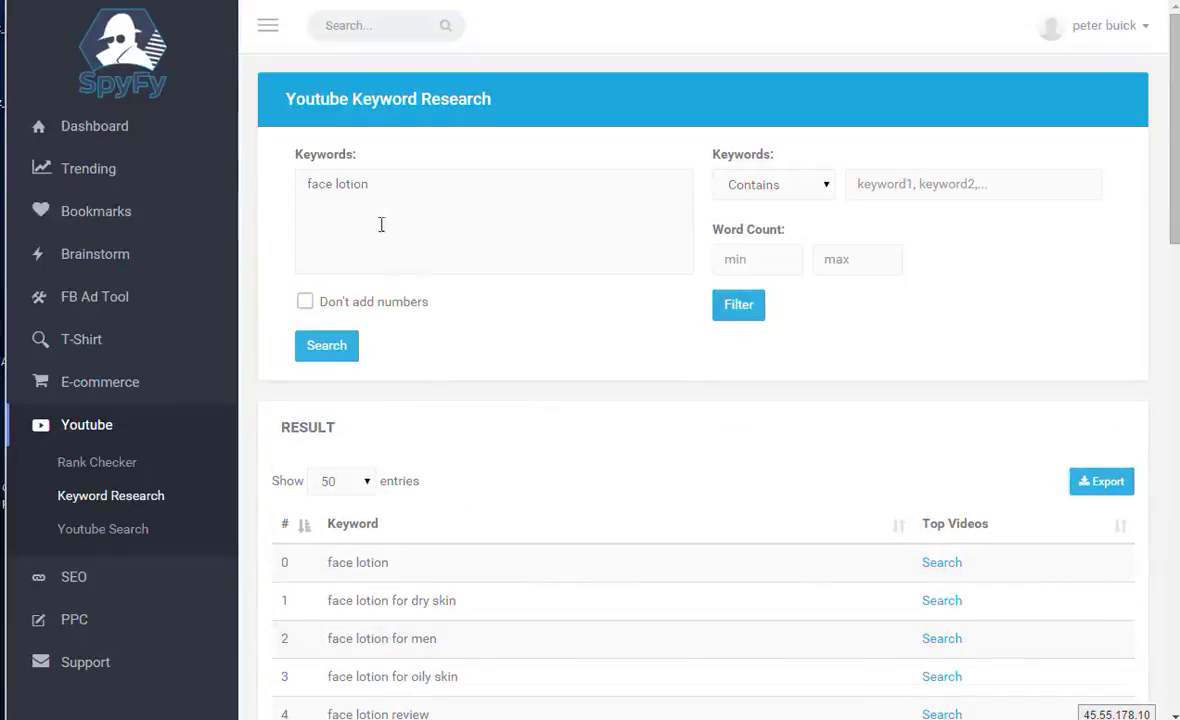
scroll(450, 300, down, 3)
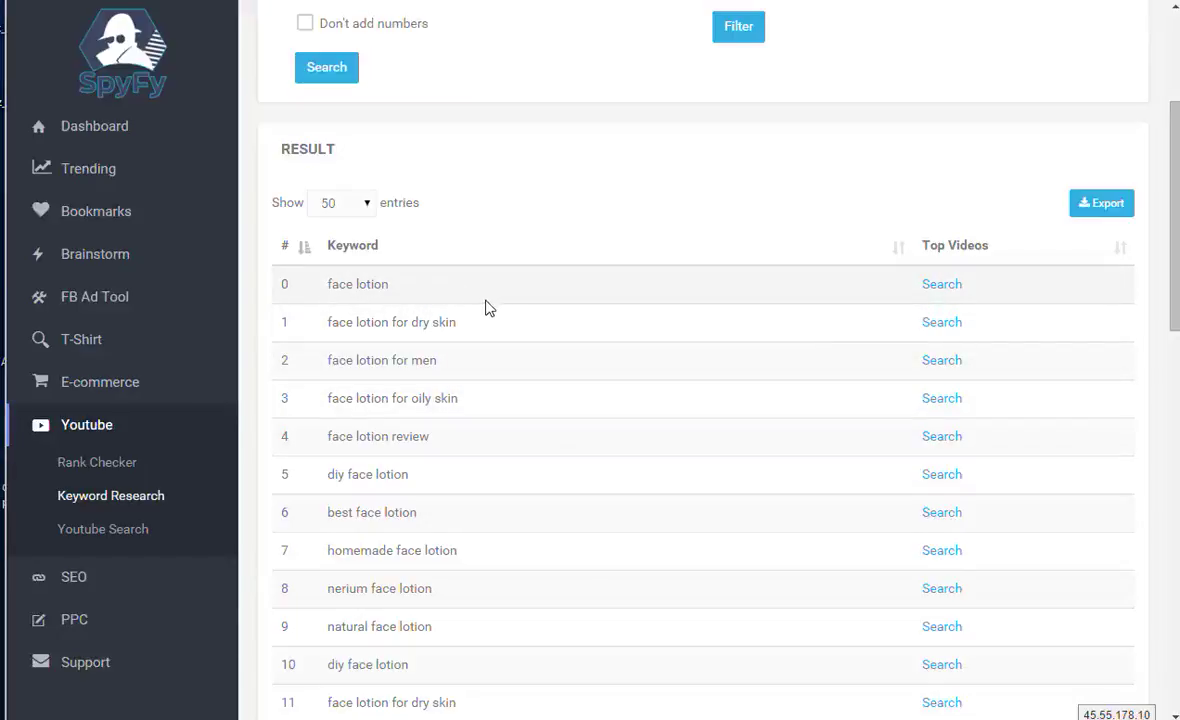
scroll(487, 307, down, 6)
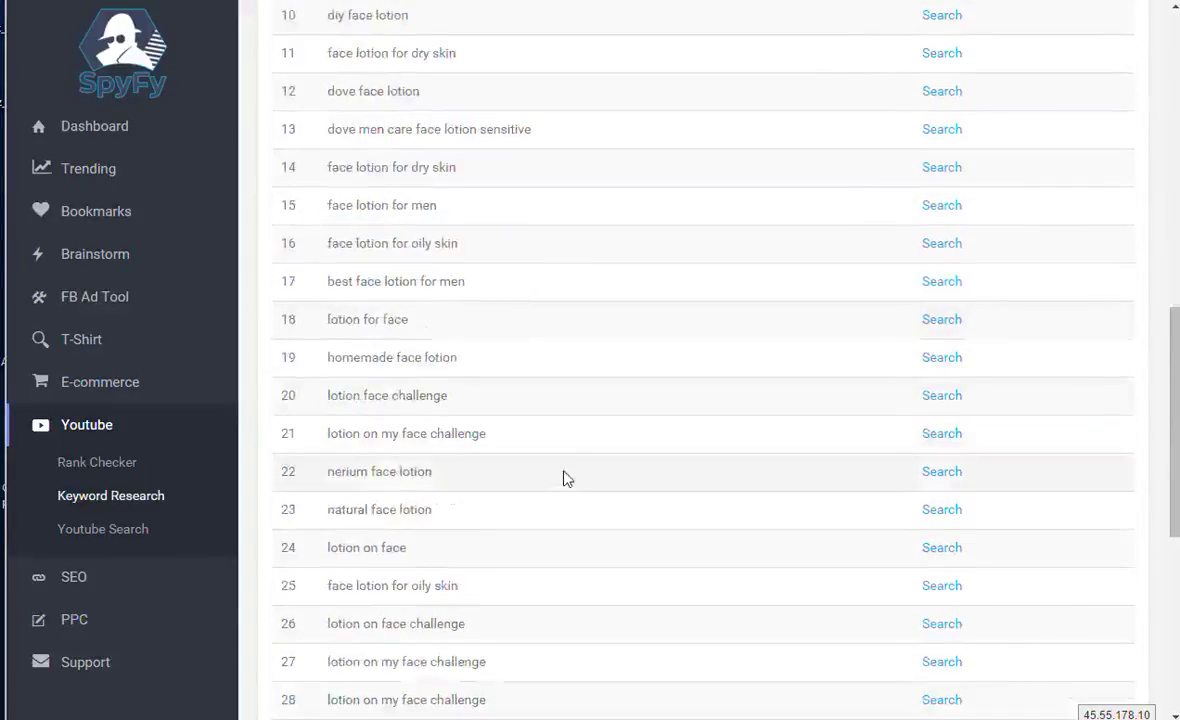
scroll(563, 485, down, 2)
scroll(387, 495, down, 3)
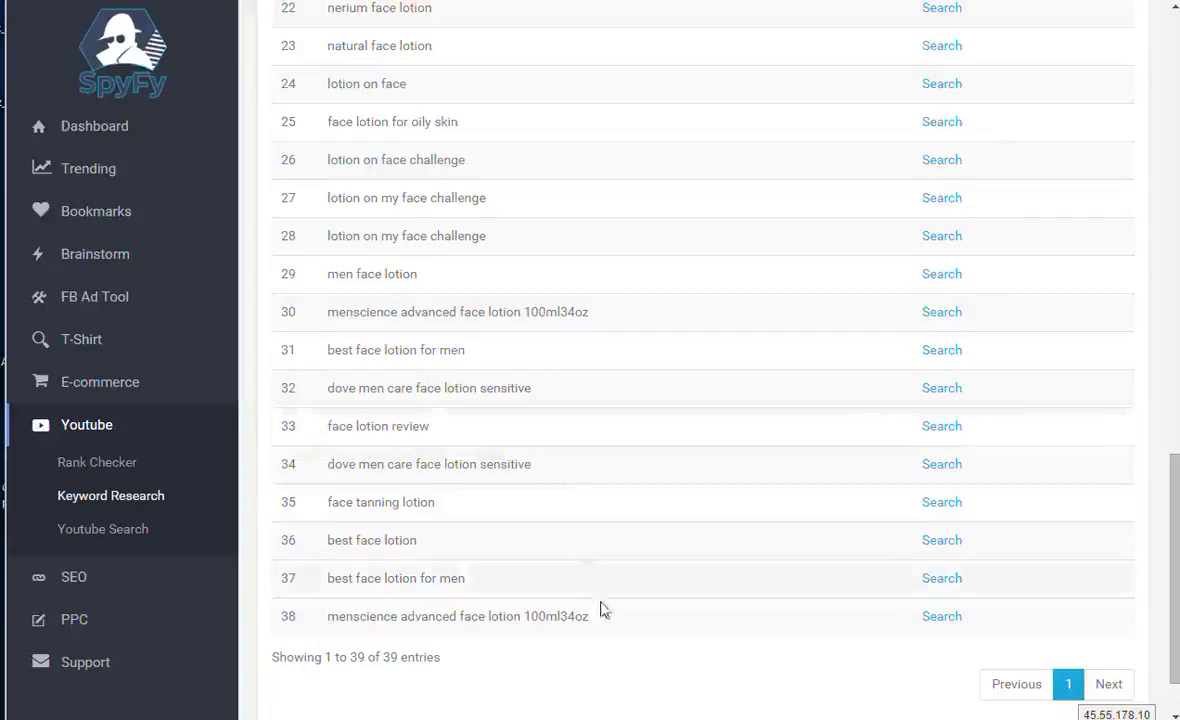
scroll(491, 615, up, 4)
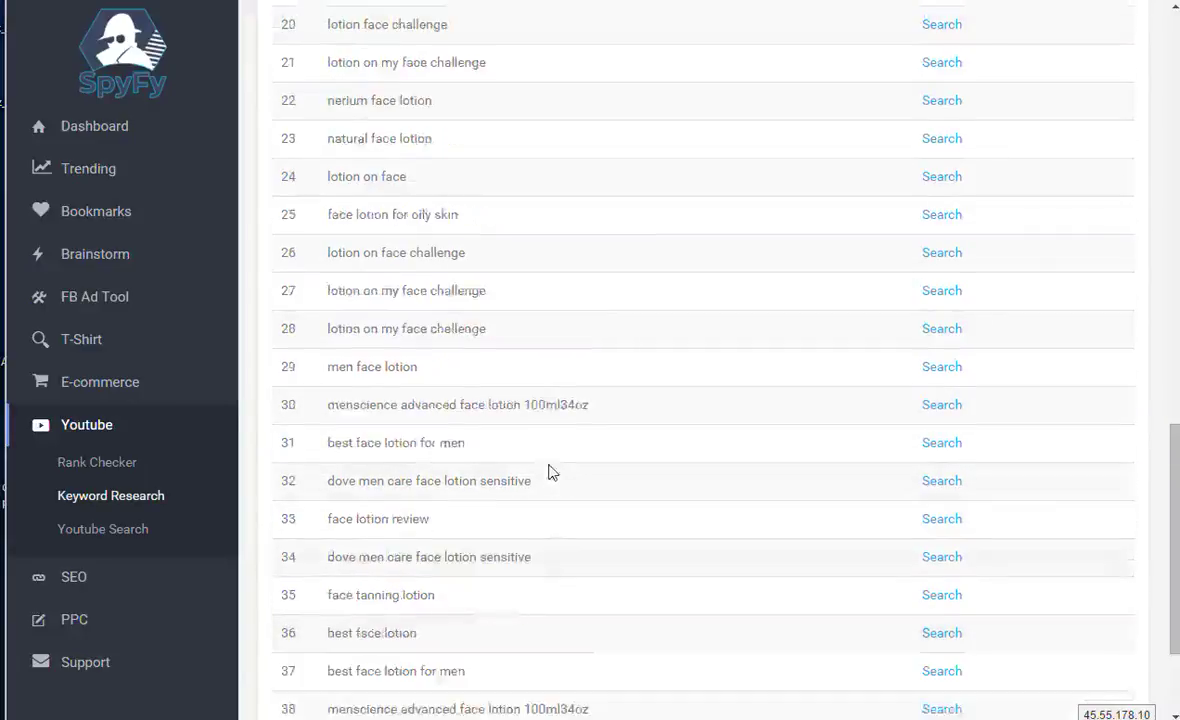
scroll(465, 416, down, 2)
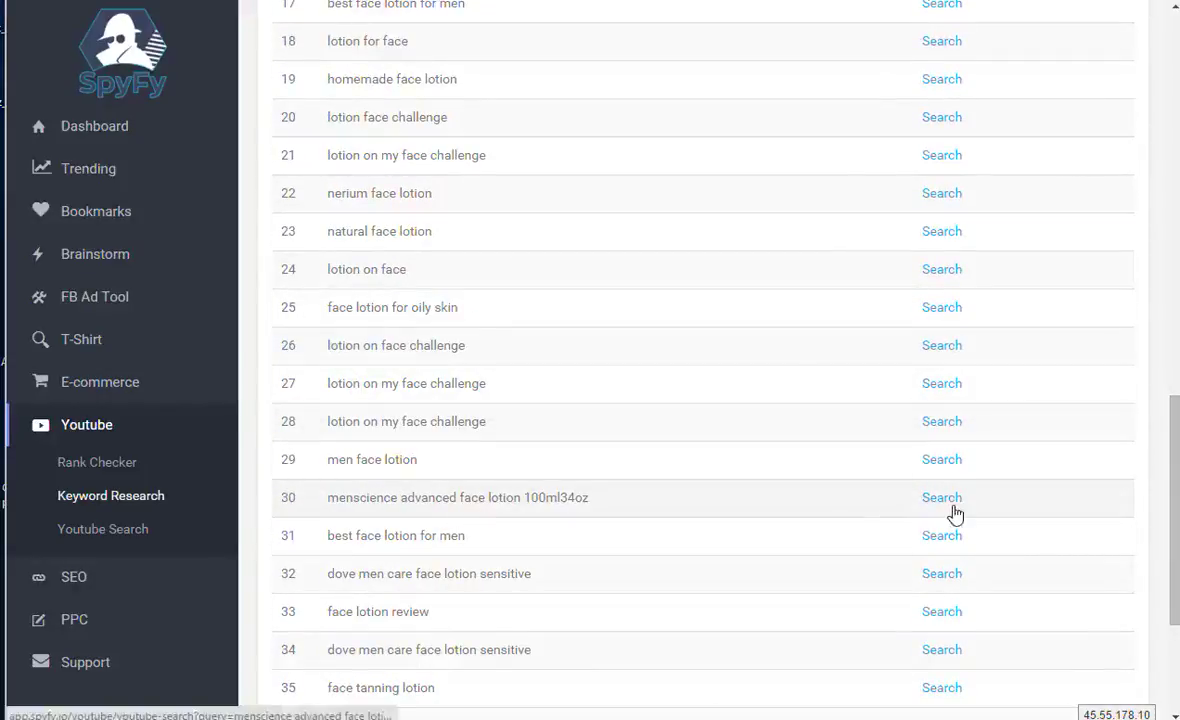
scroll(615, 307, up, 1)
scroll(612, 307, up, 4)
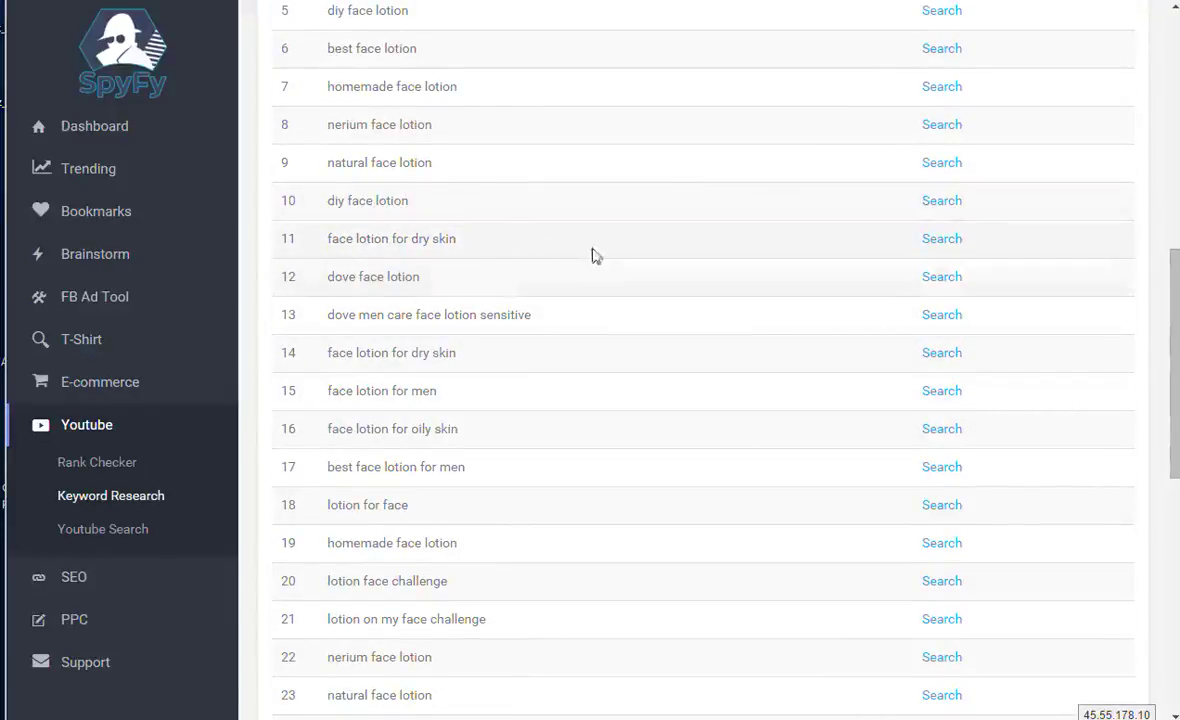
scroll(600, 270, up, 4)
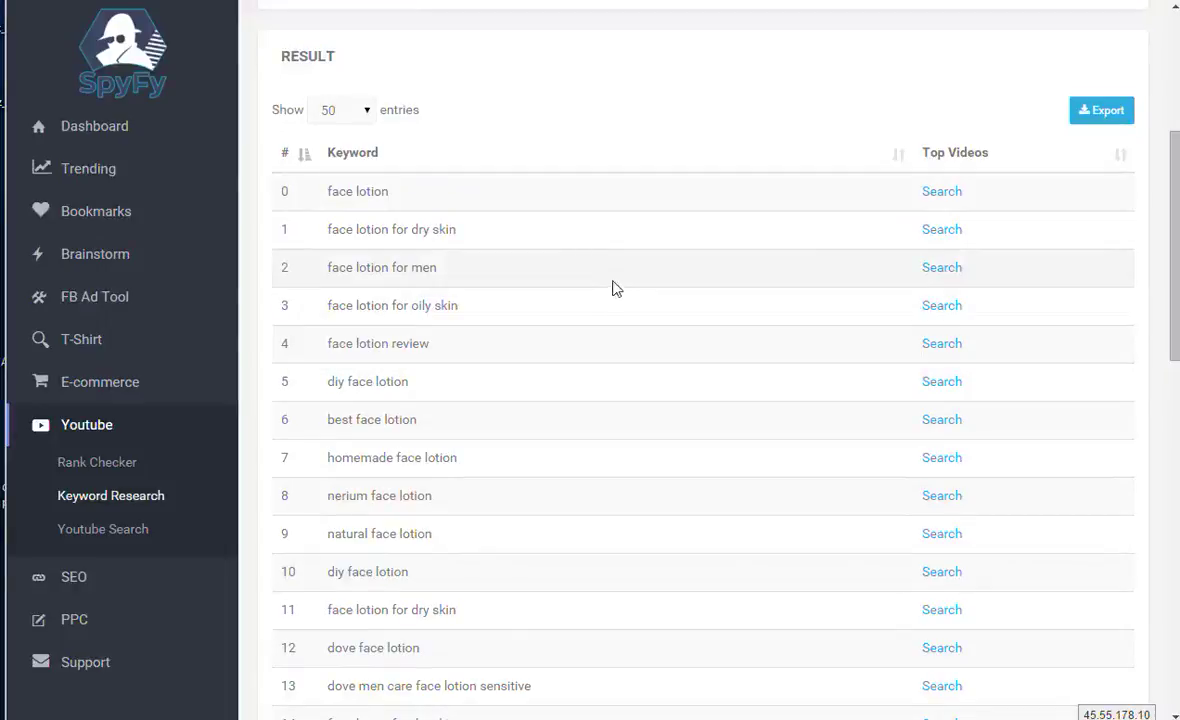
Step: Find the top YouTube videos for the keyword "face lotion for men" and sort them by comments, highest first
click(942, 269)
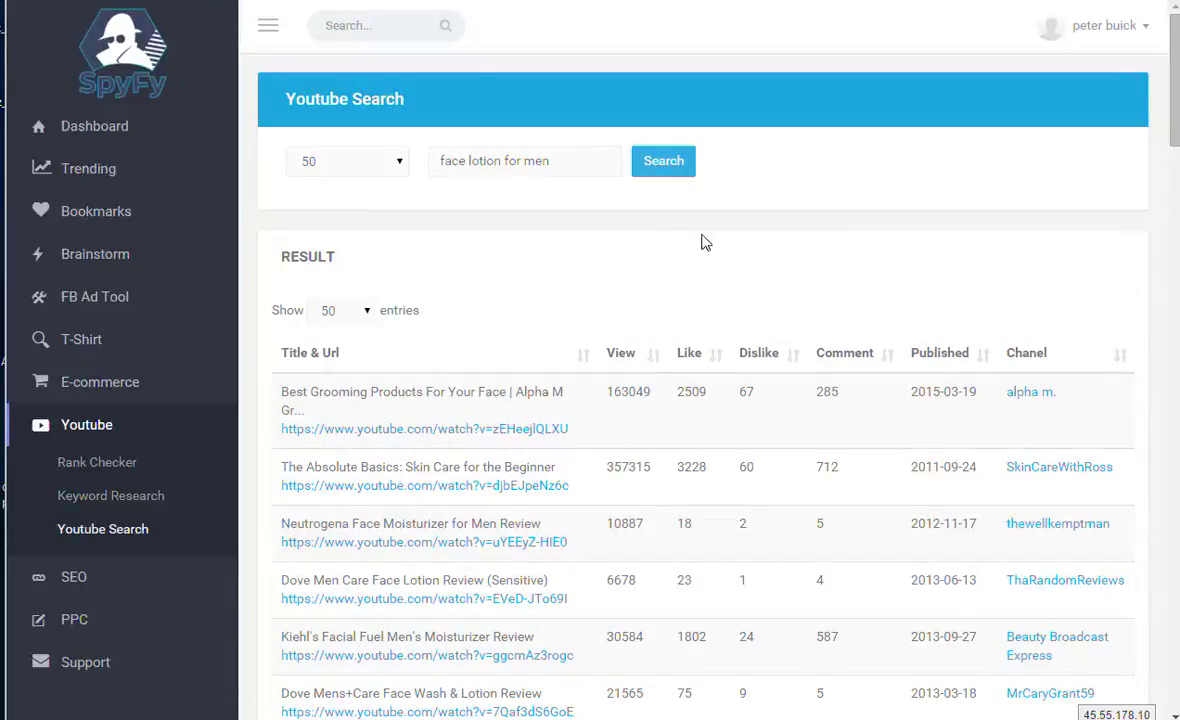
scroll(704, 242, down, 2)
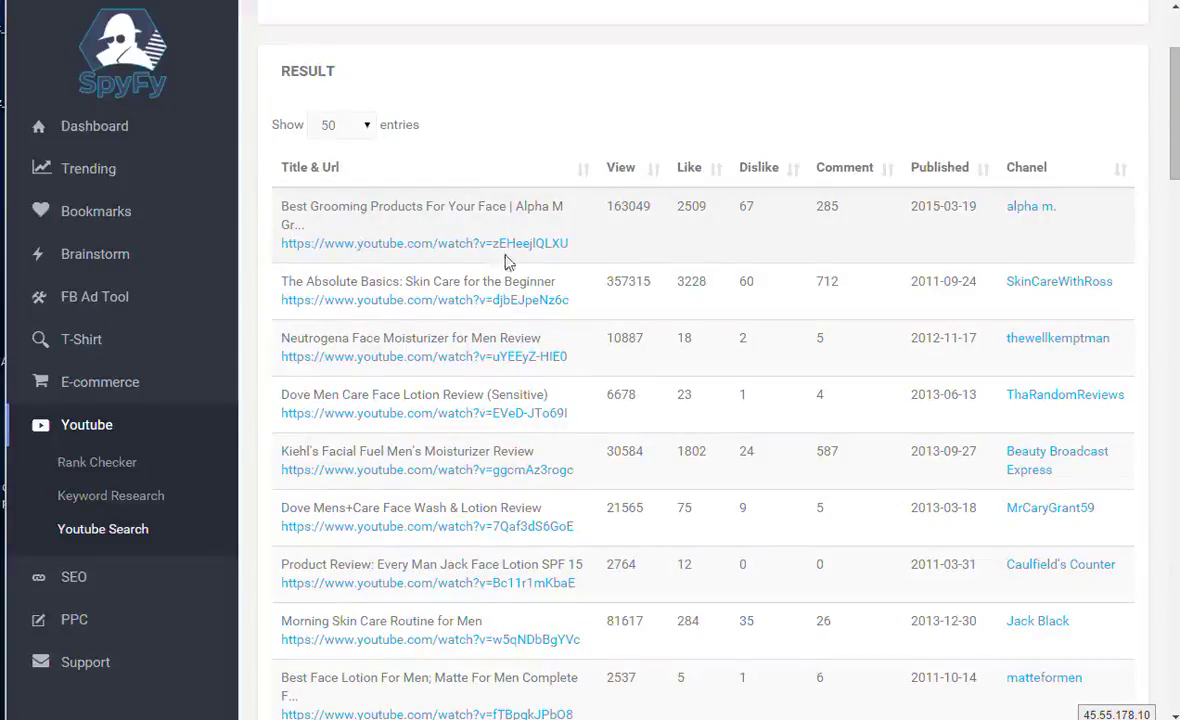
scroll(715, 232, up, 1)
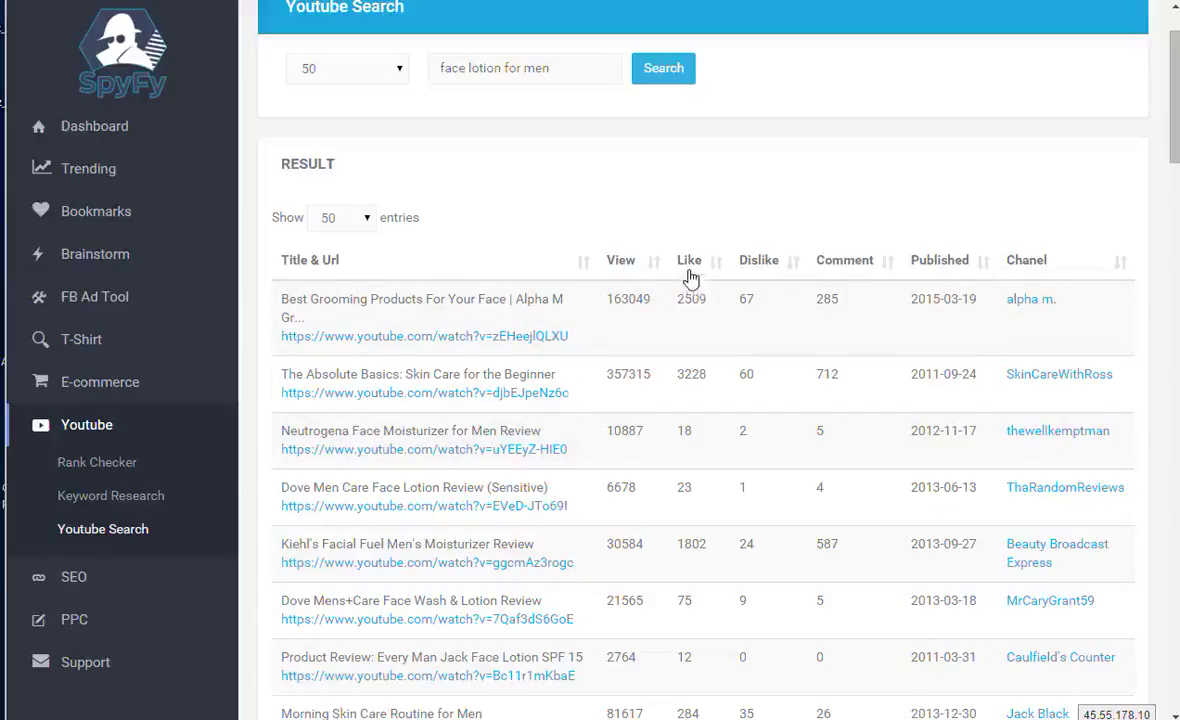
click(856, 268)
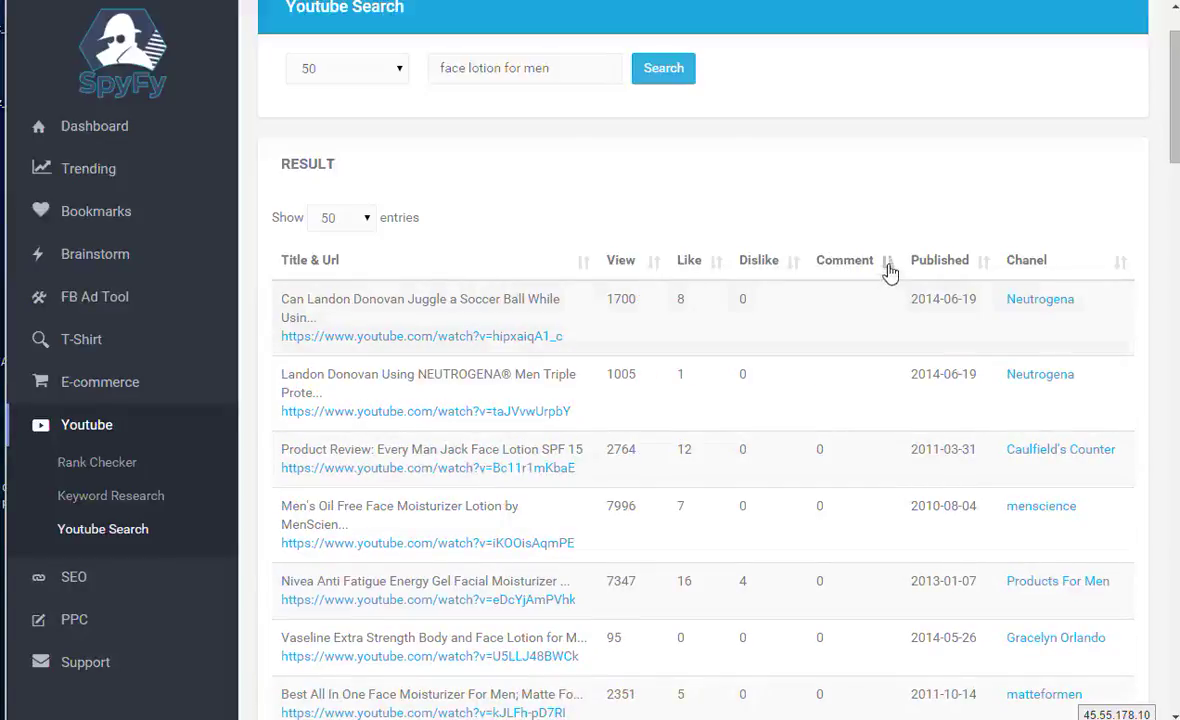
click(888, 266)
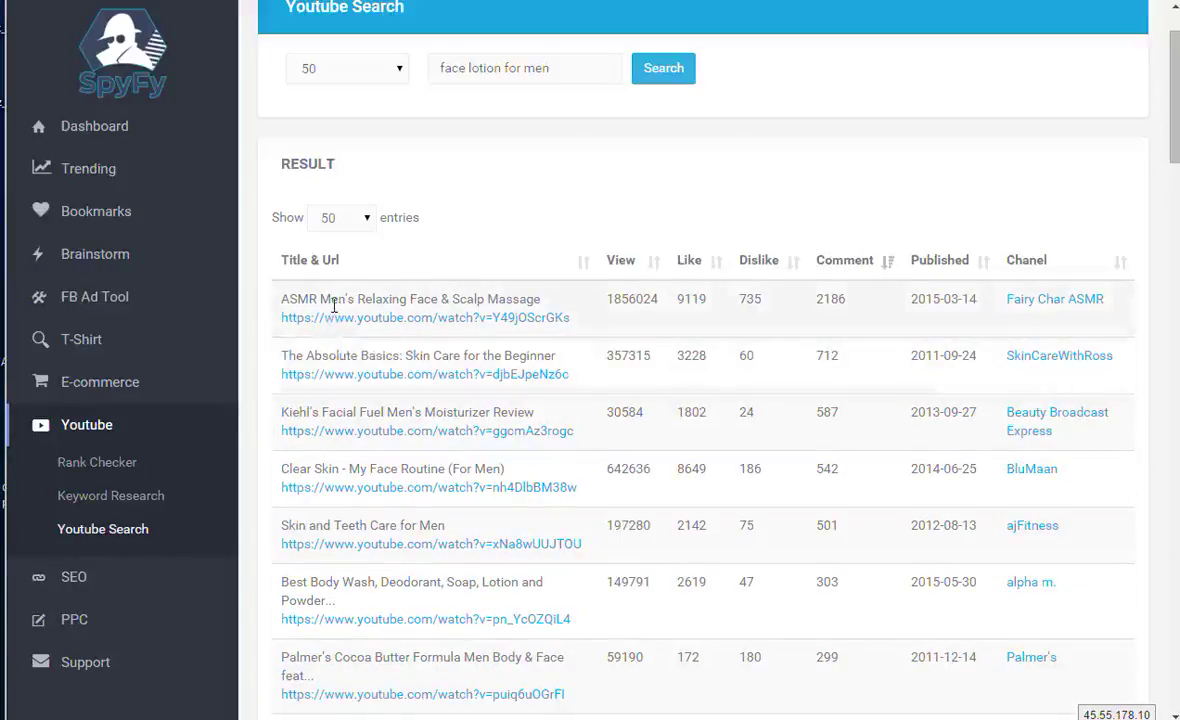
Step: Examine the title and views of the most-commented video and look through the rest of the sorted list
drag(321, 304, 522, 302)
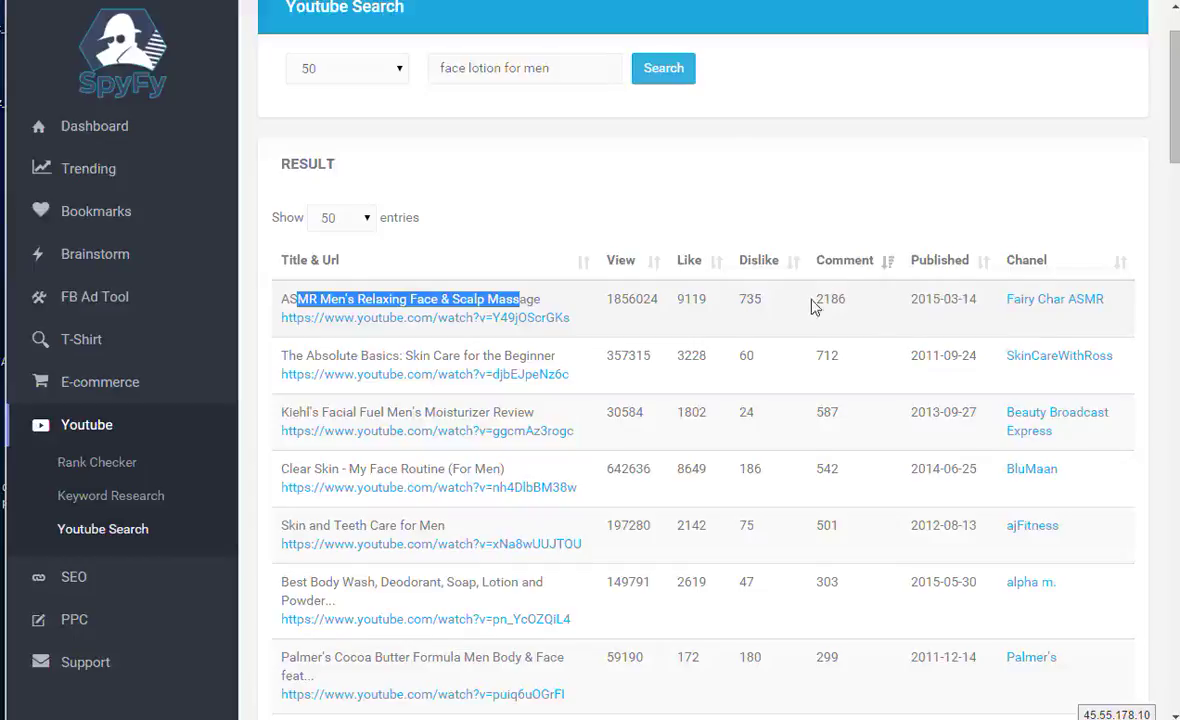
click(622, 298)
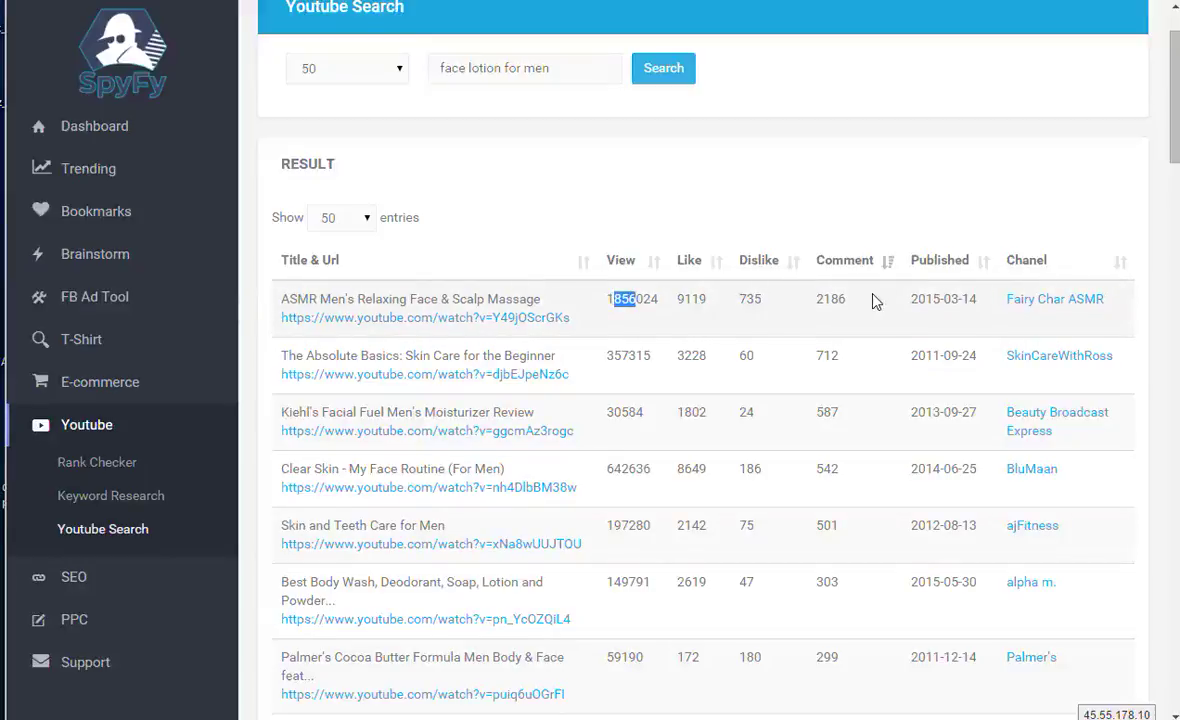
scroll(872, 300, down, 6)
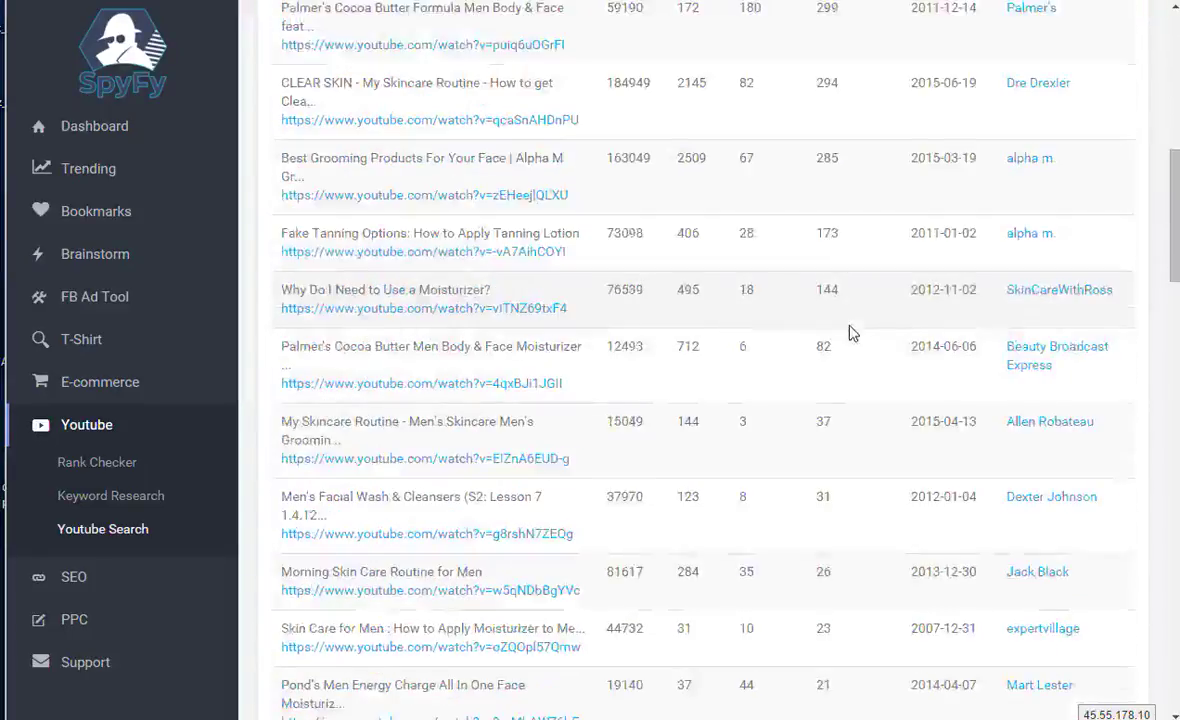
scroll(848, 332, down, 15)
scroll(838, 363, up, 11)
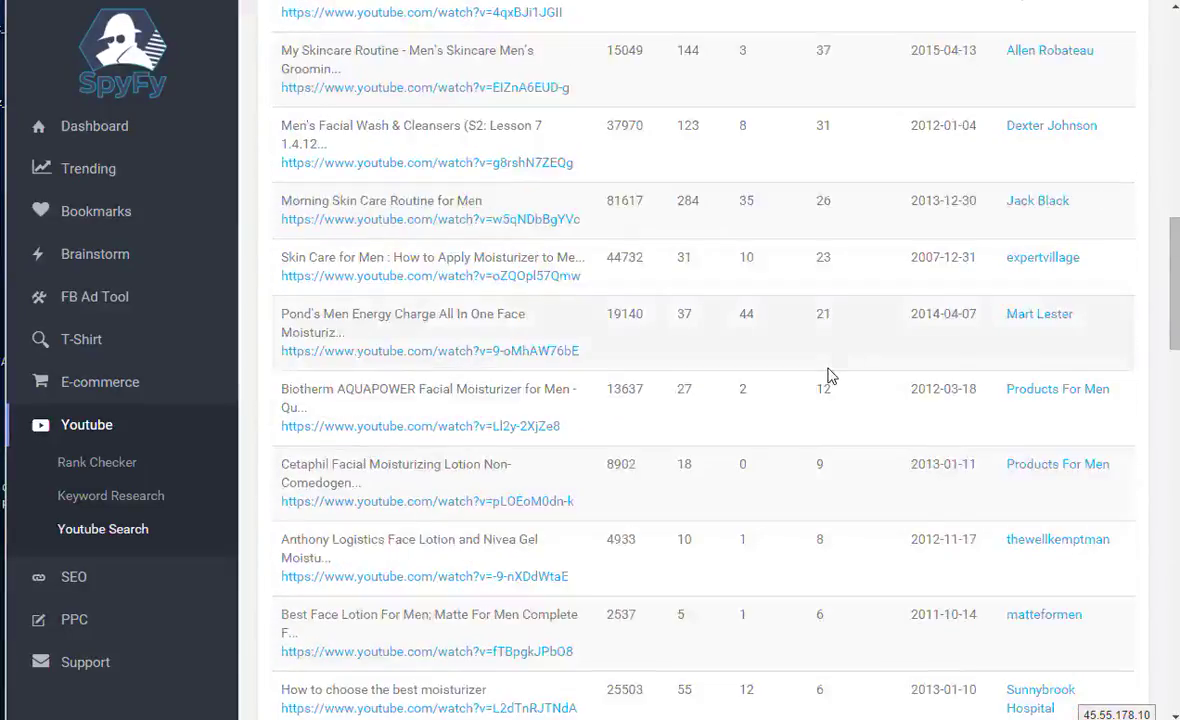
scroll(828, 375, up, 12)
scroll(817, 364, down, 1)
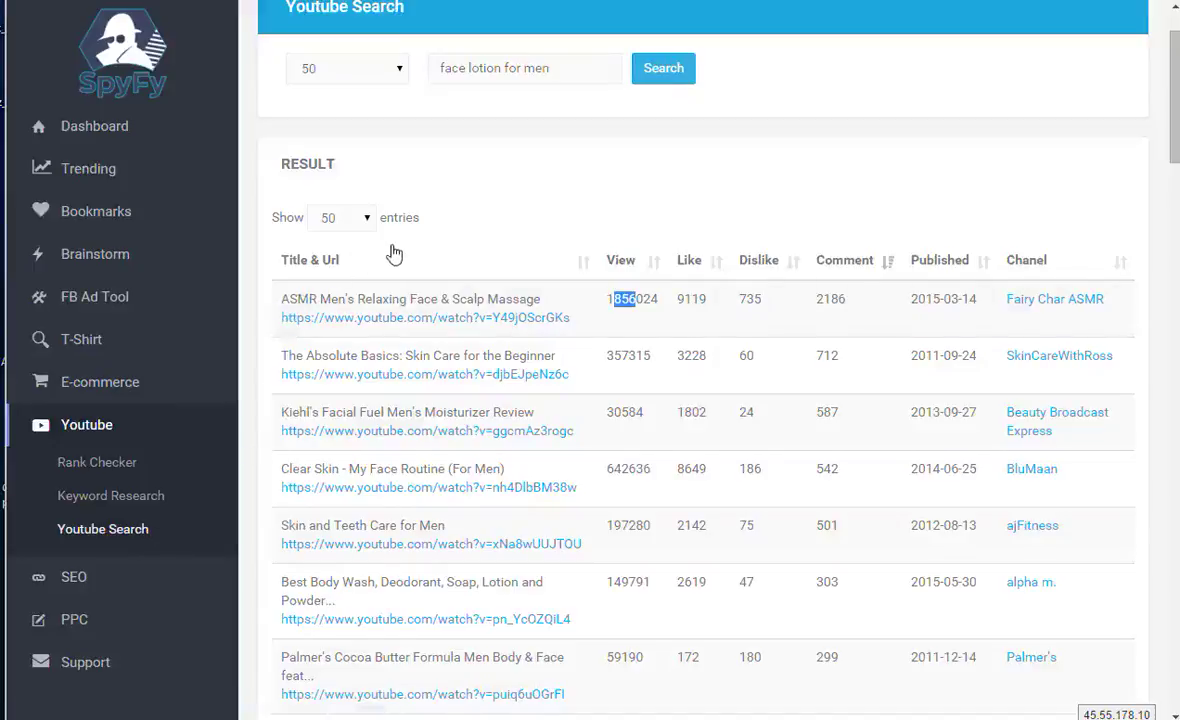
scroll(390, 245, up, 1)
scroll(400, 255, down, 1)
Step: Copy the phrase "face lotion for men" from the video search and run it through YouTube Keyword Research
drag(575, 73, 433, 70)
key(ctrl+c)
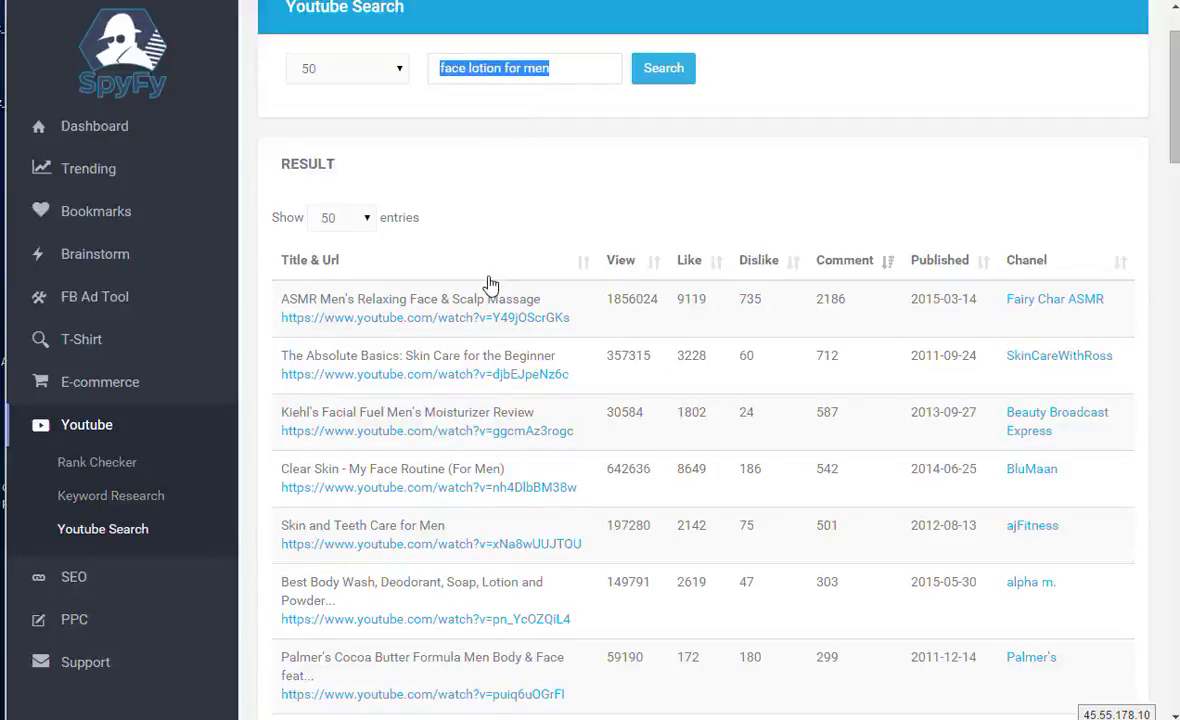
click(100, 494)
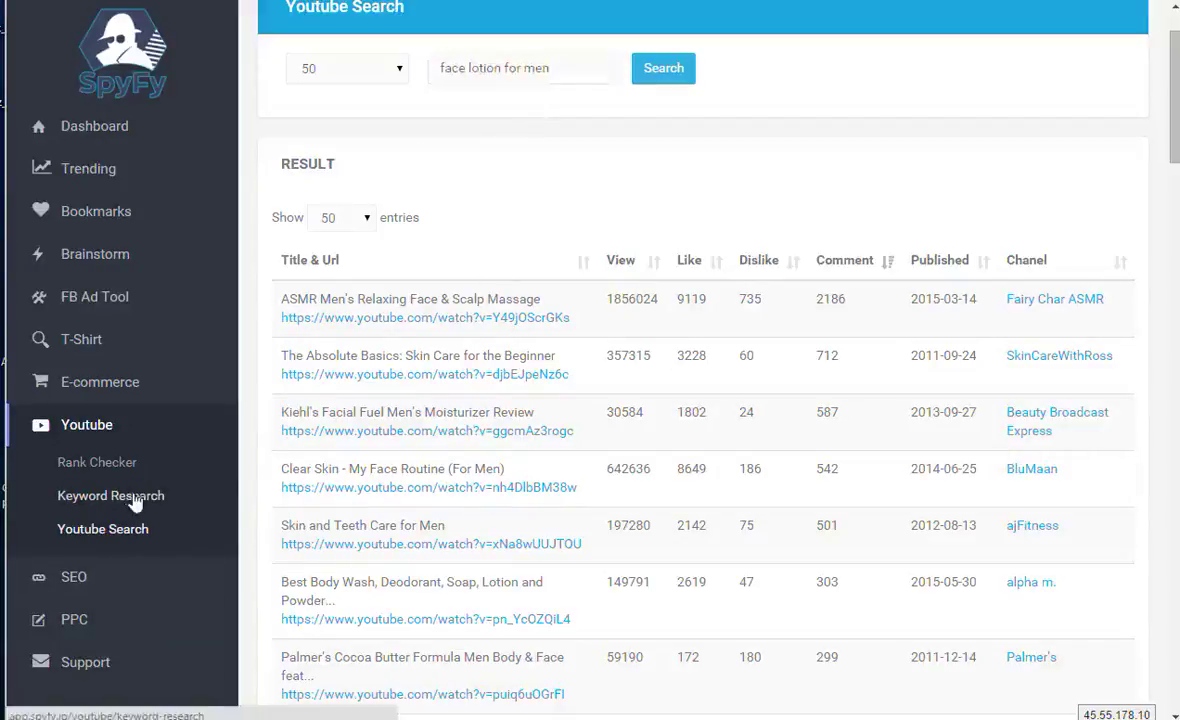
click(437, 193)
key(ctrl+v)
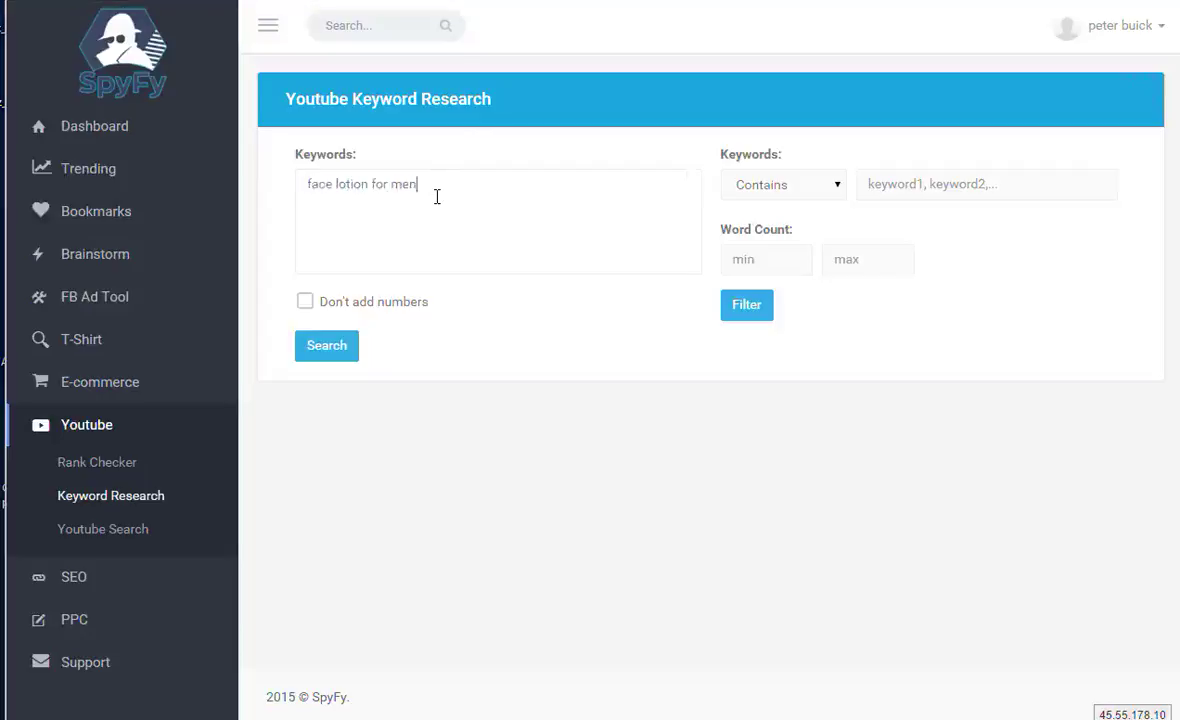
click(318, 347)
scroll(506, 372, down, 2)
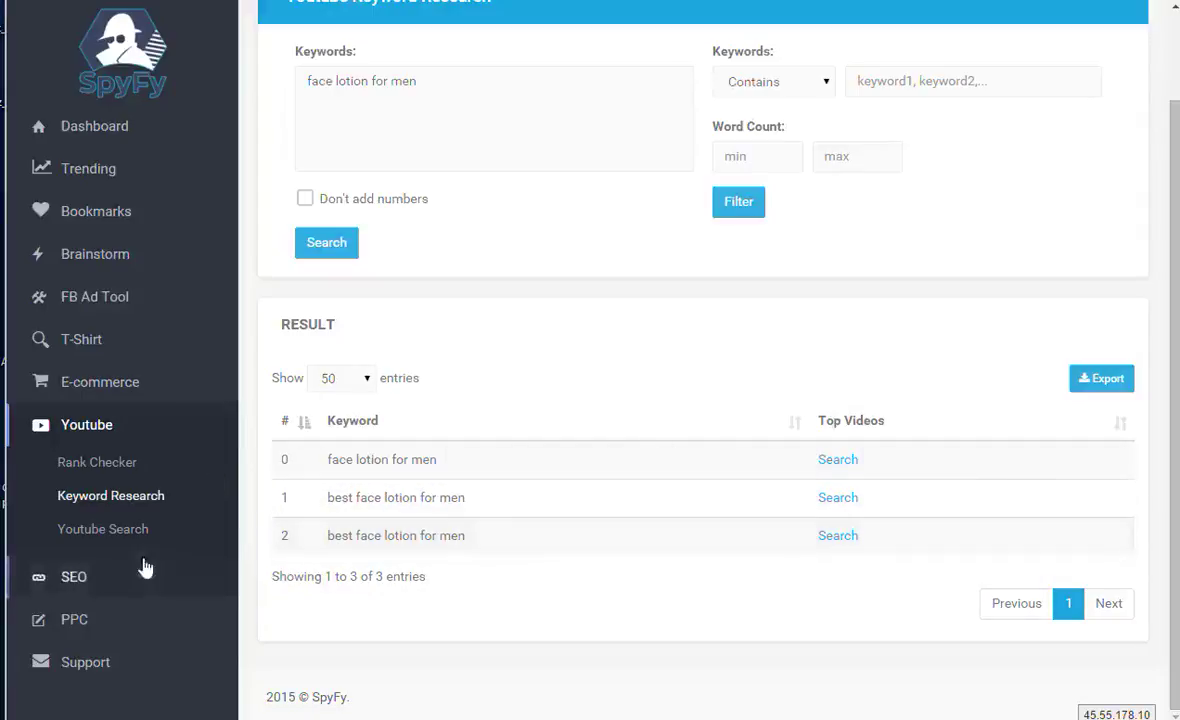
Step: Run SEO Keyword Research for "face lotion for men" with the location set to United States
click(82, 579)
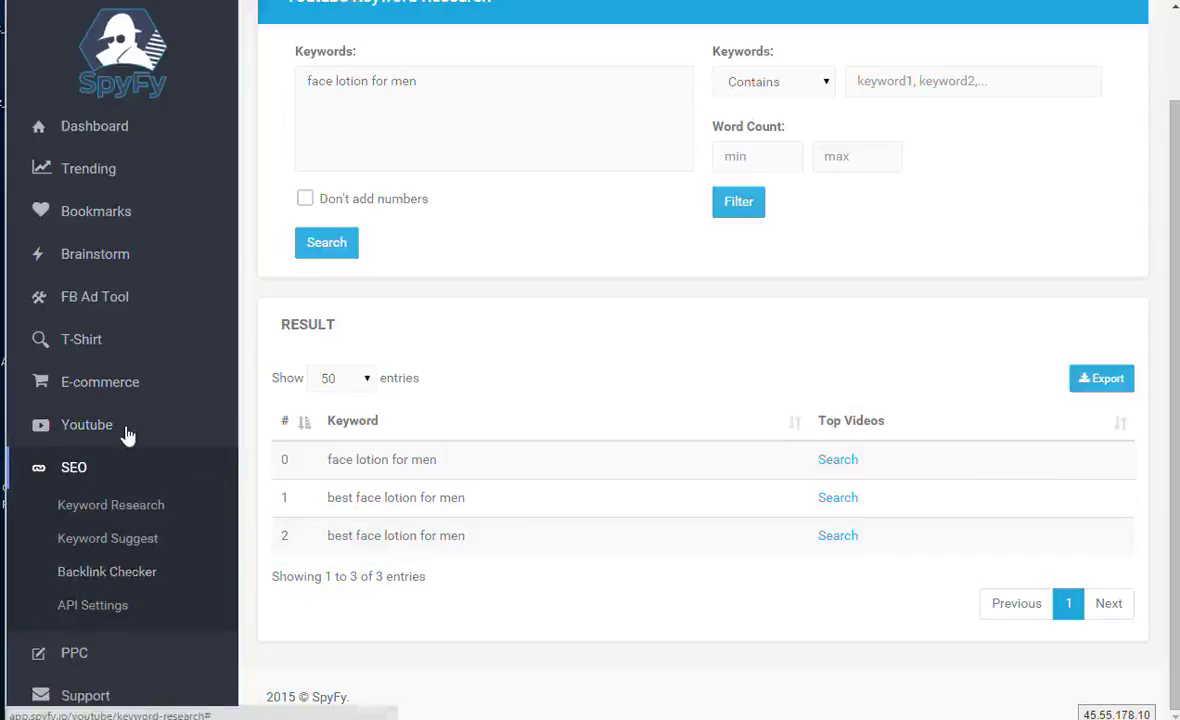
scroll(153, 461, down, 1)
click(135, 500)
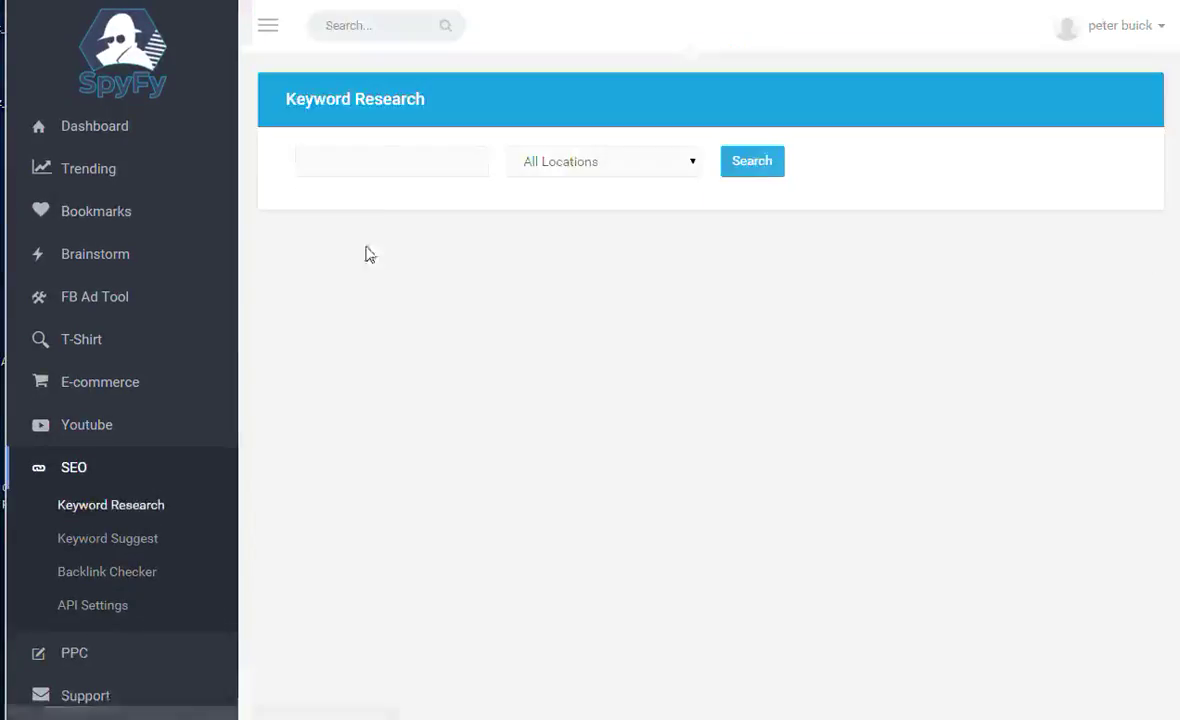
click(358, 169)
key(ctrl+v)
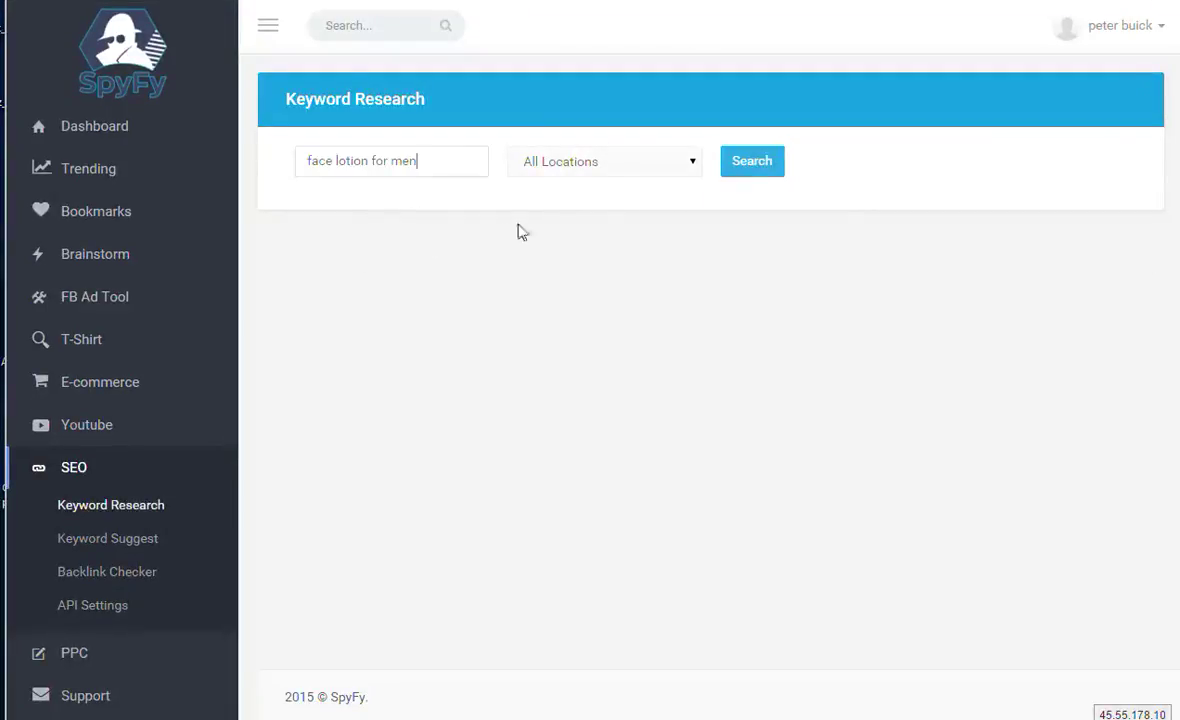
click(695, 172)
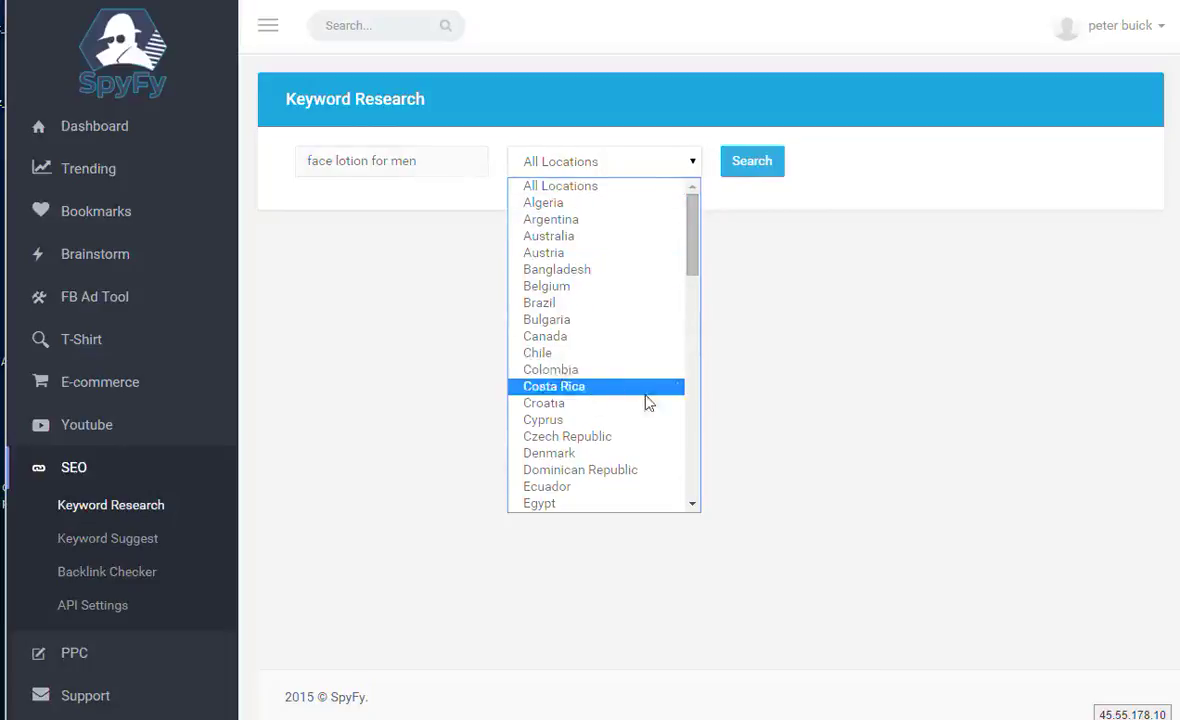
drag(703, 242, 703, 498)
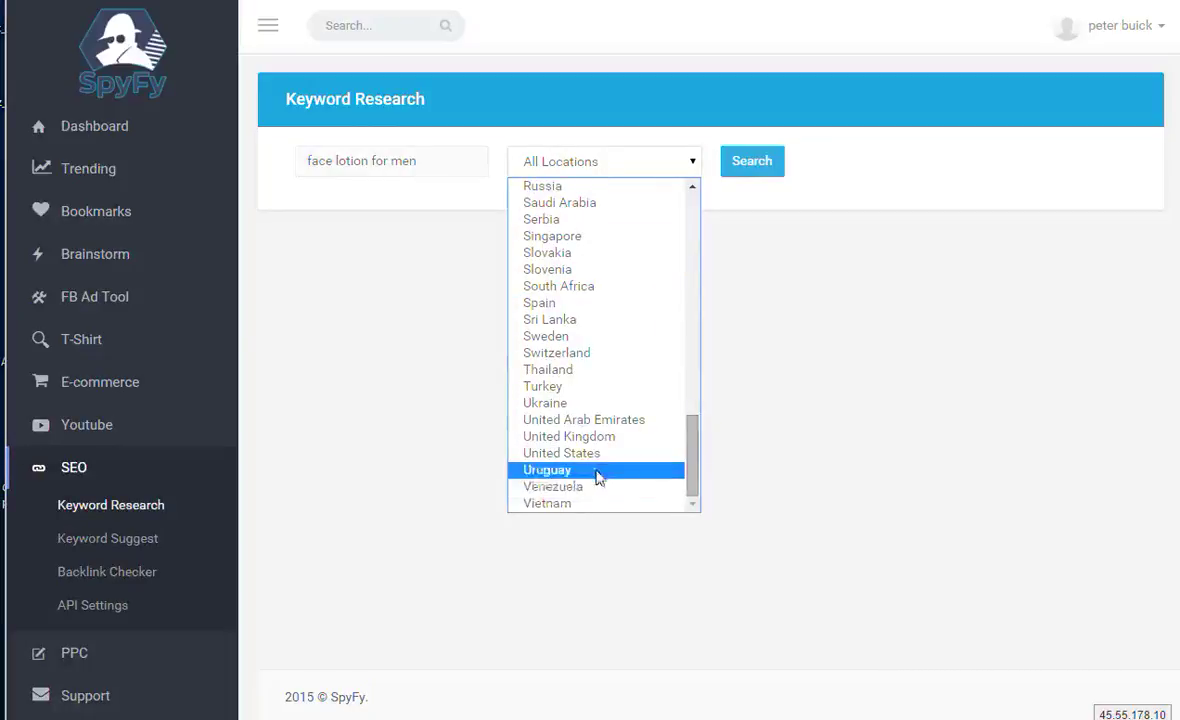
click(611, 453)
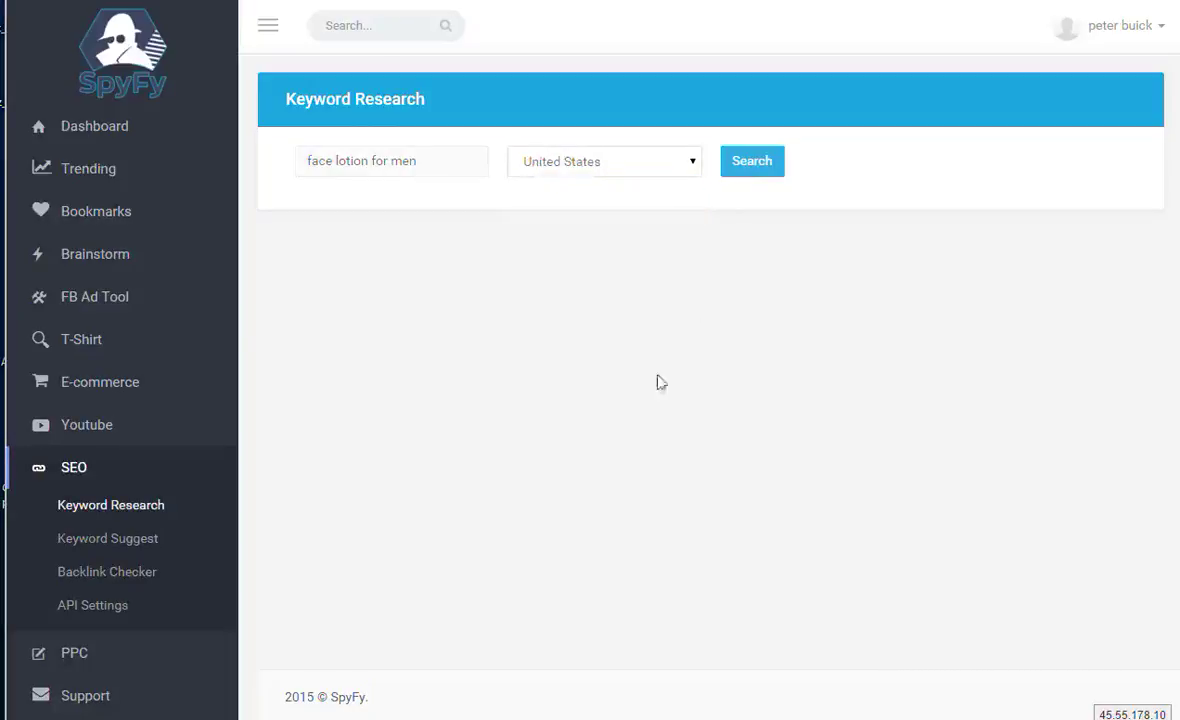
click(740, 162)
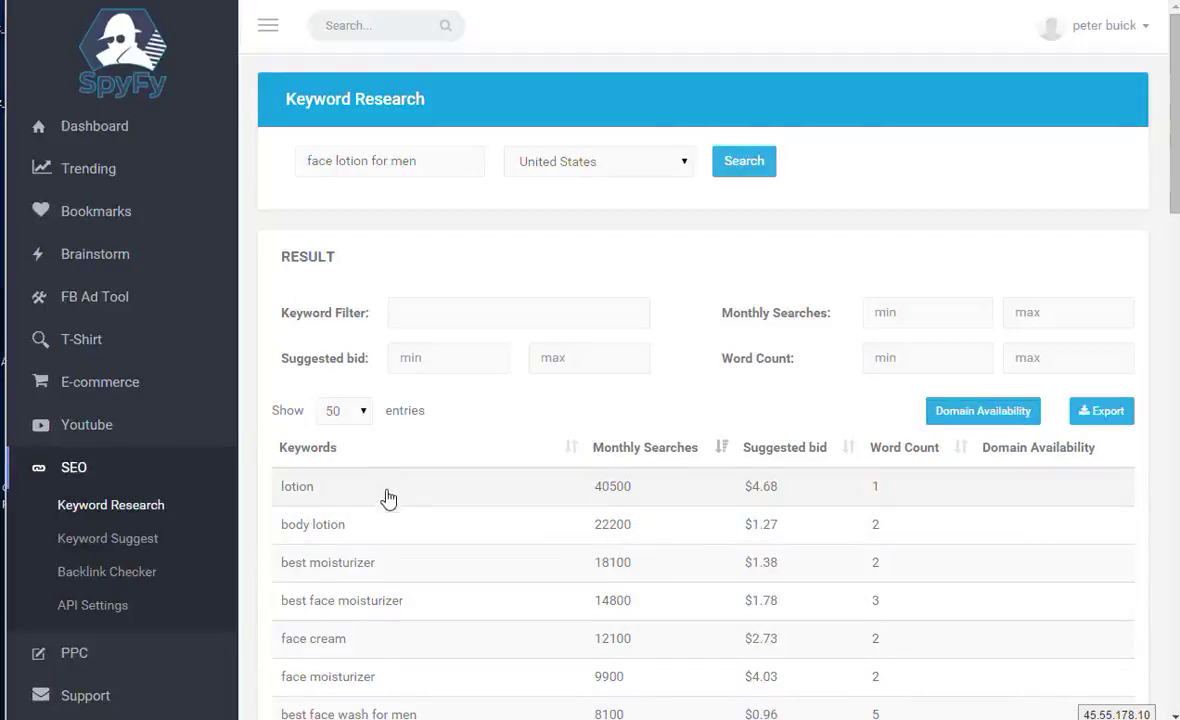
Step: Look through the first page of SEO keyword results, comparing monthly searches and suggested bids, and return to its beginning
scroll(388, 498, down, 1)
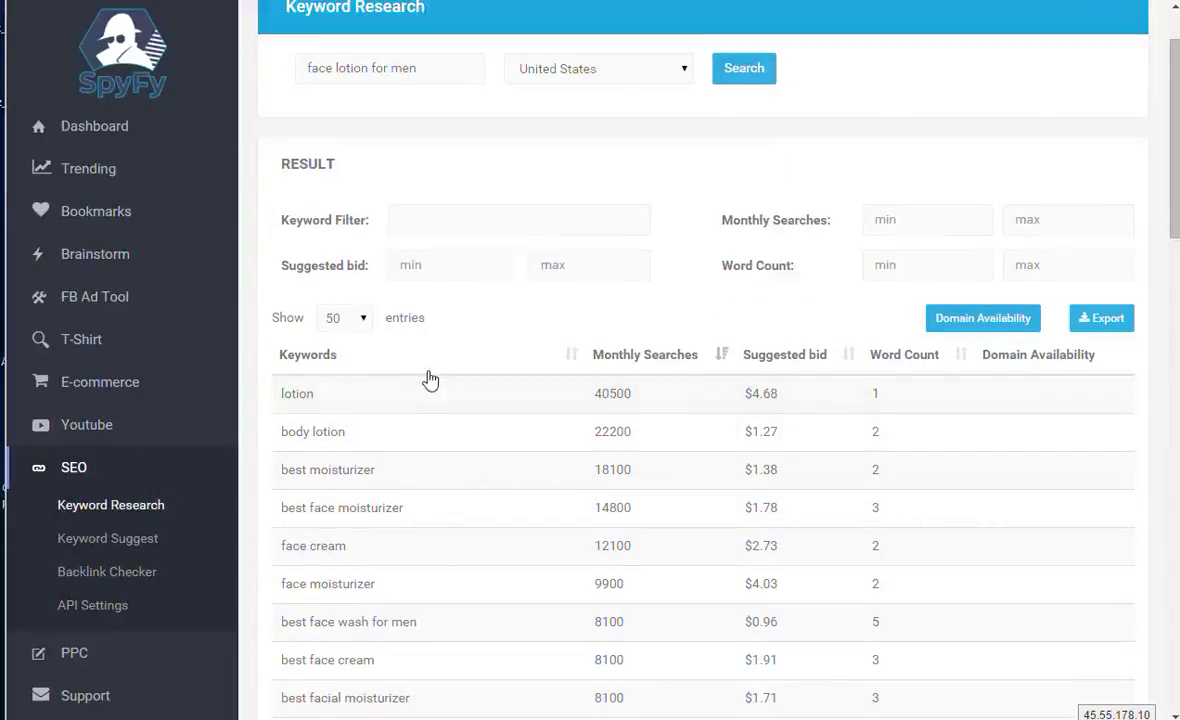
scroll(430, 378, down, 3)
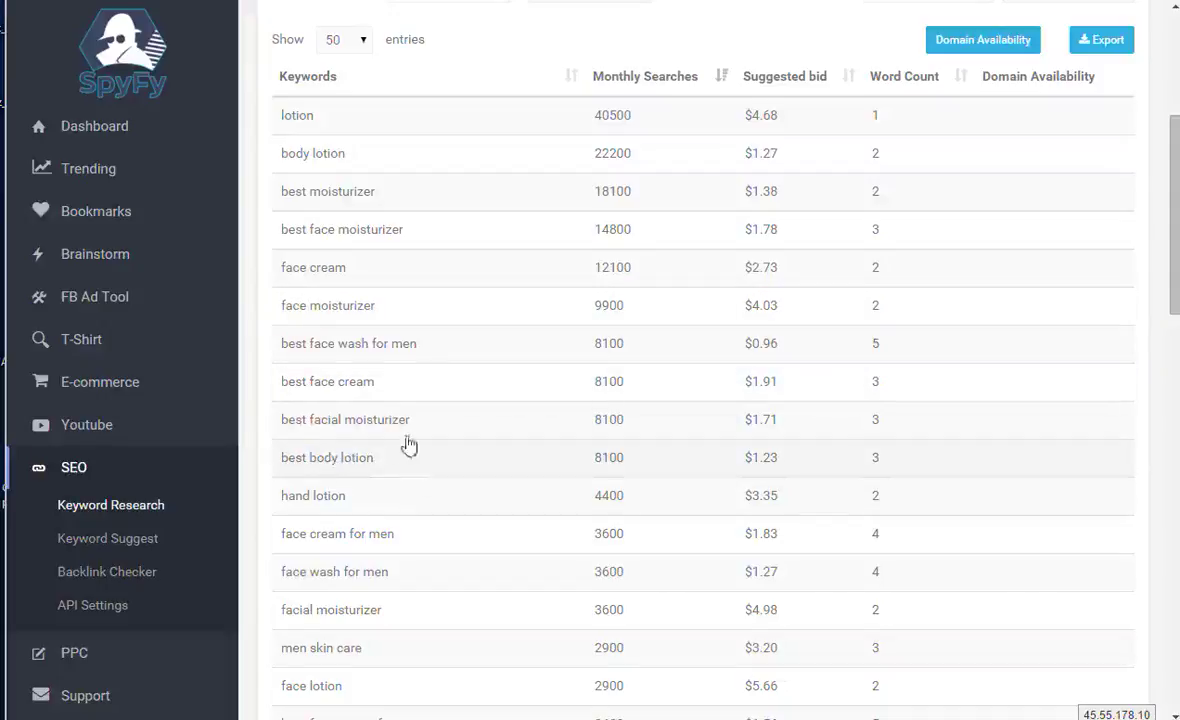
scroll(408, 434, down, 6)
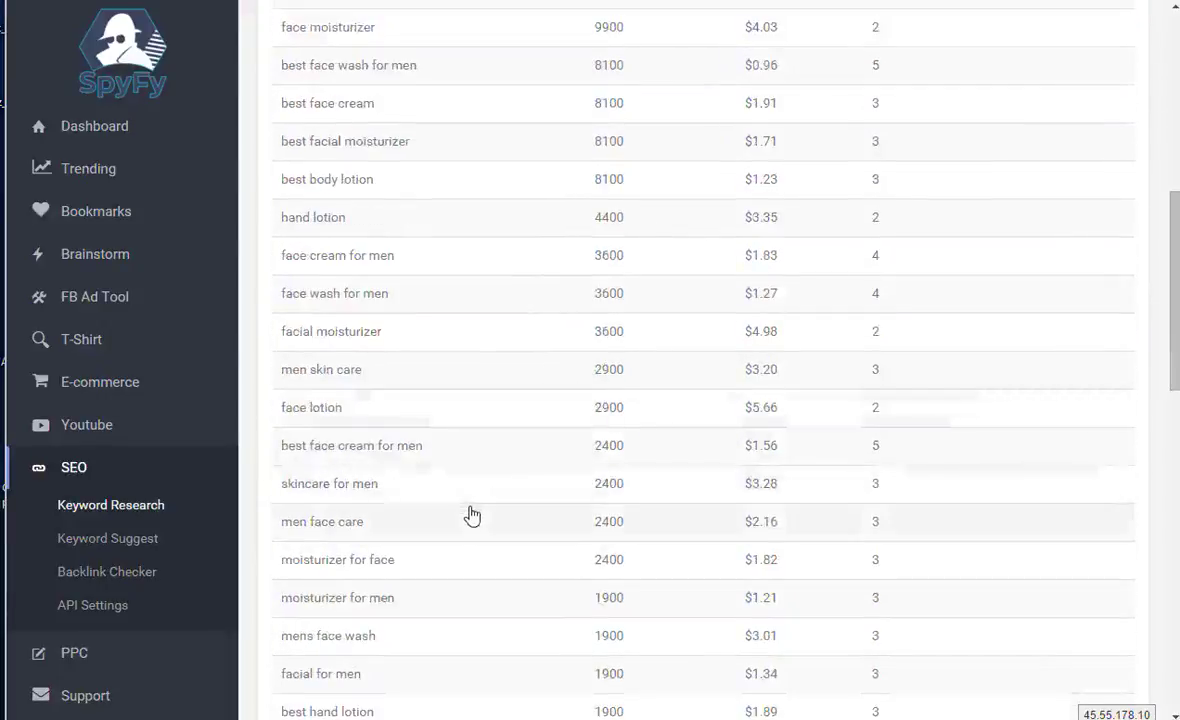
scroll(476, 561, down, 5)
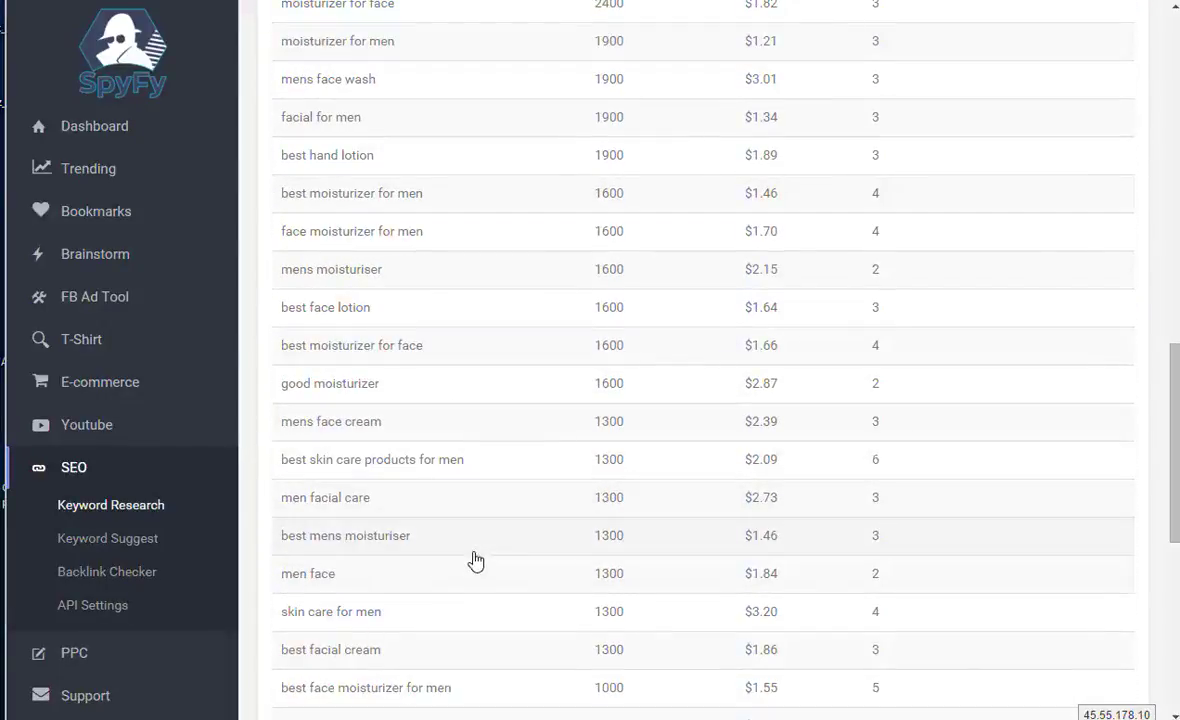
scroll(527, 597, down, 4)
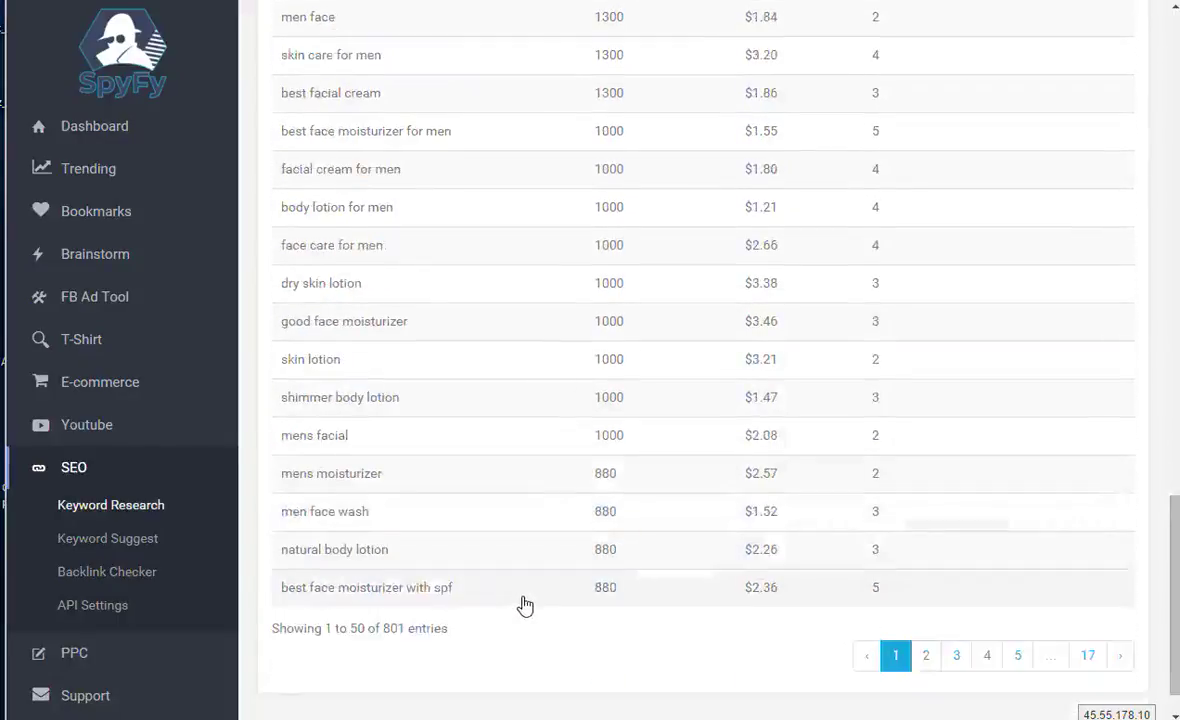
scroll(524, 677, up, 7)
scroll(540, 500, up, 12)
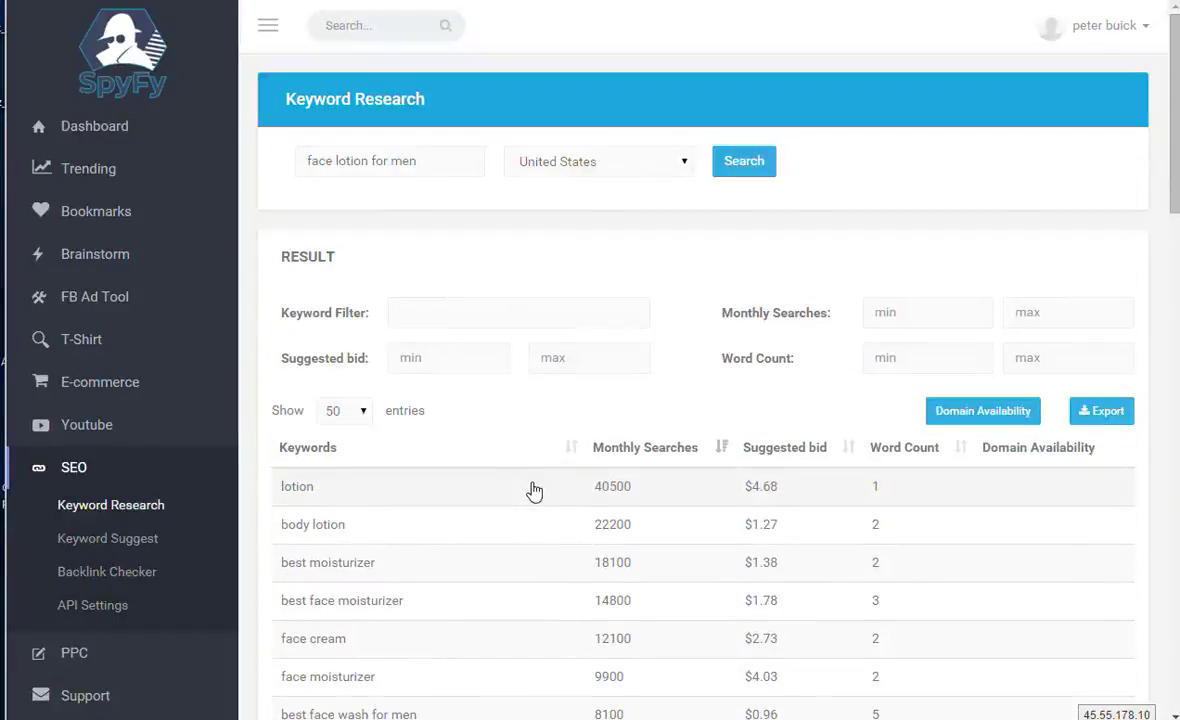
scroll(698, 430, down, 2)
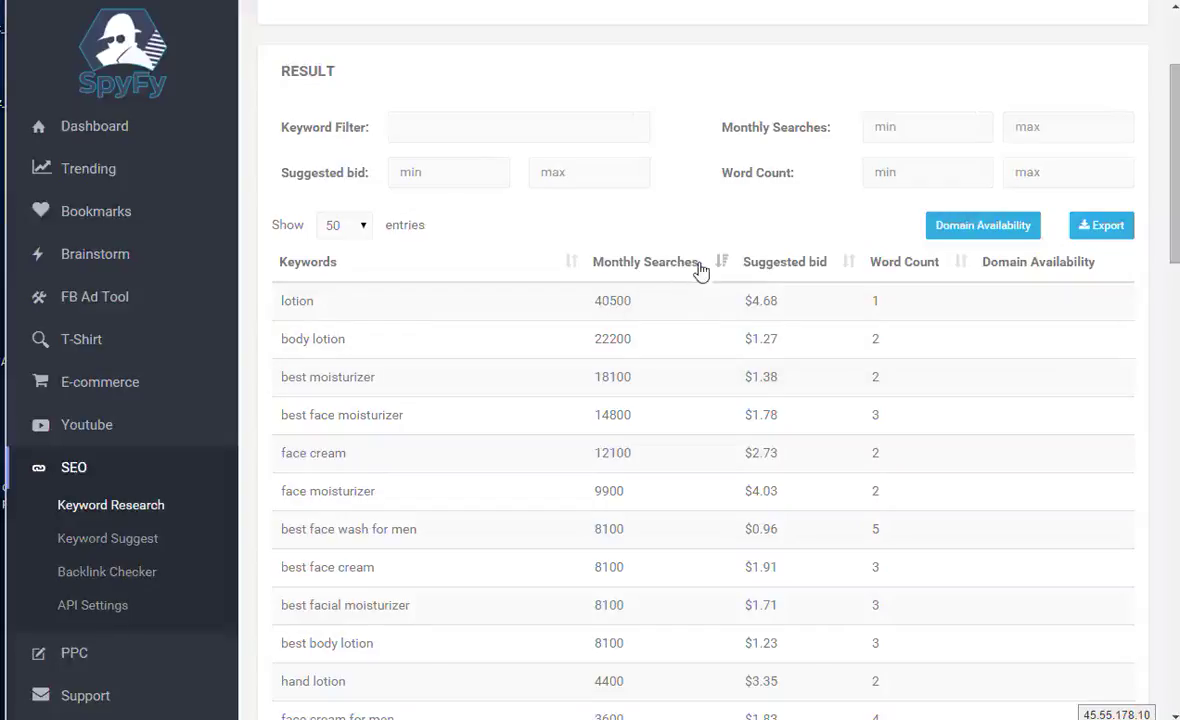
scroll(582, 417, up, 2)
scroll(606, 390, down, 3)
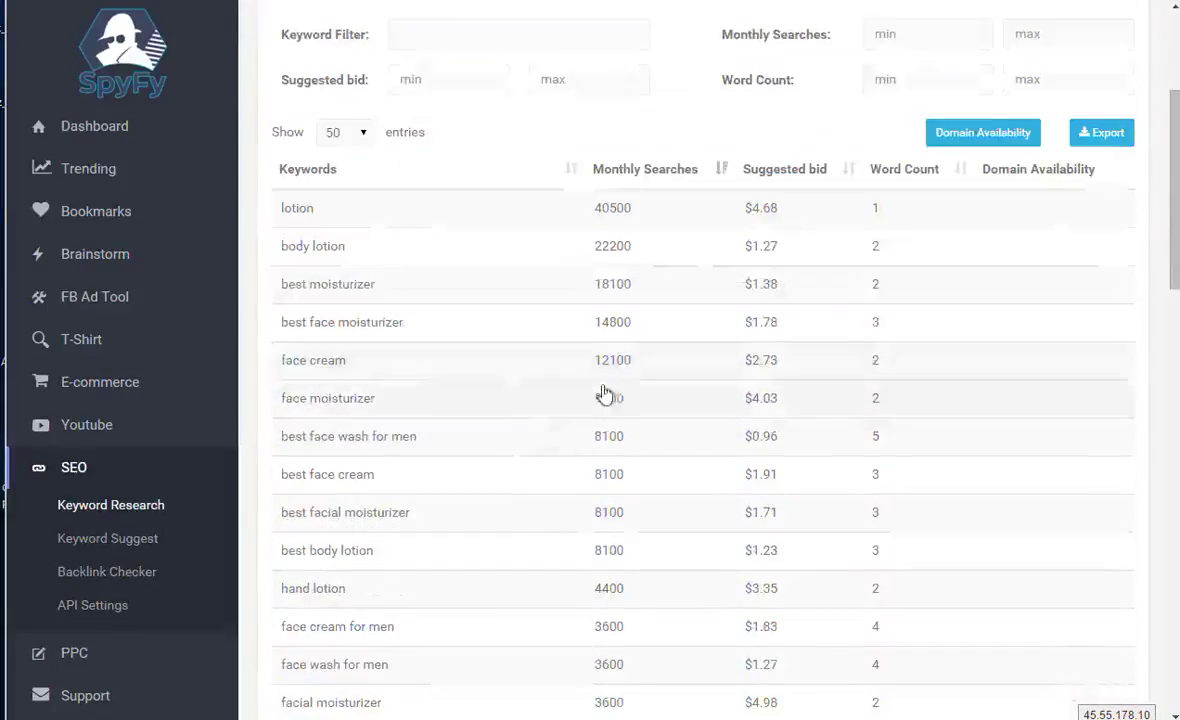
Step: Sort the keyword results by suggested bid, highest first, and look over the most expensive keywords
click(804, 178)
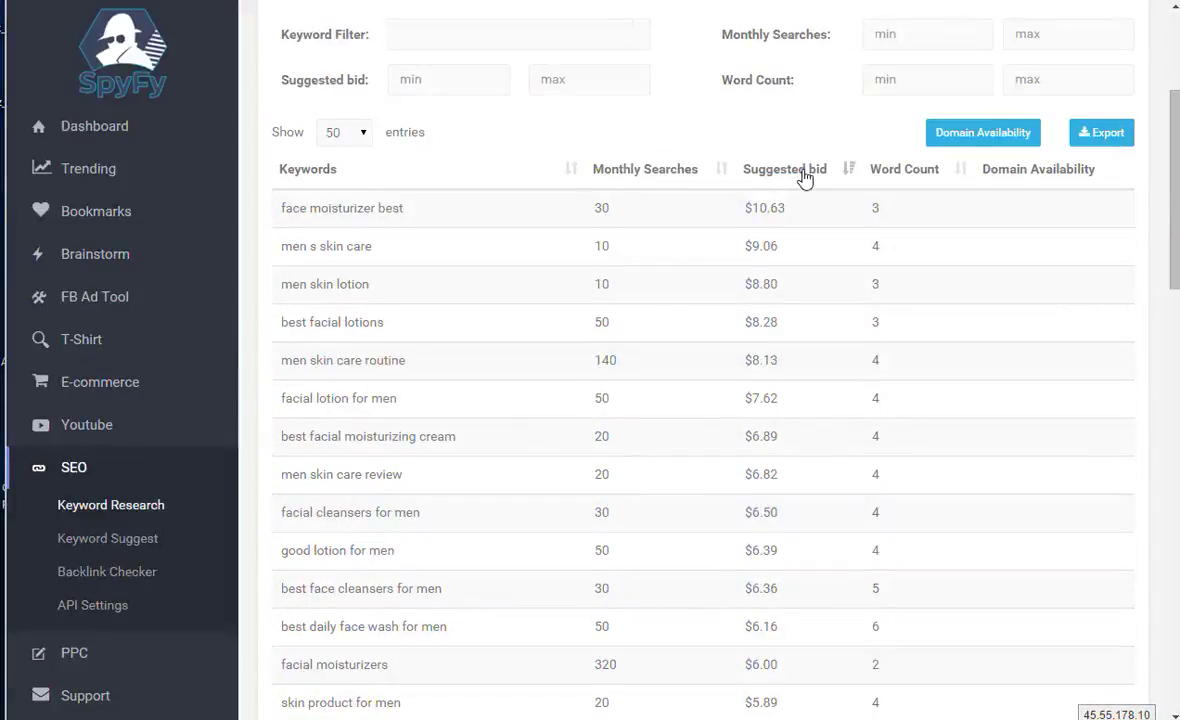
click(804, 178)
click(804, 178)
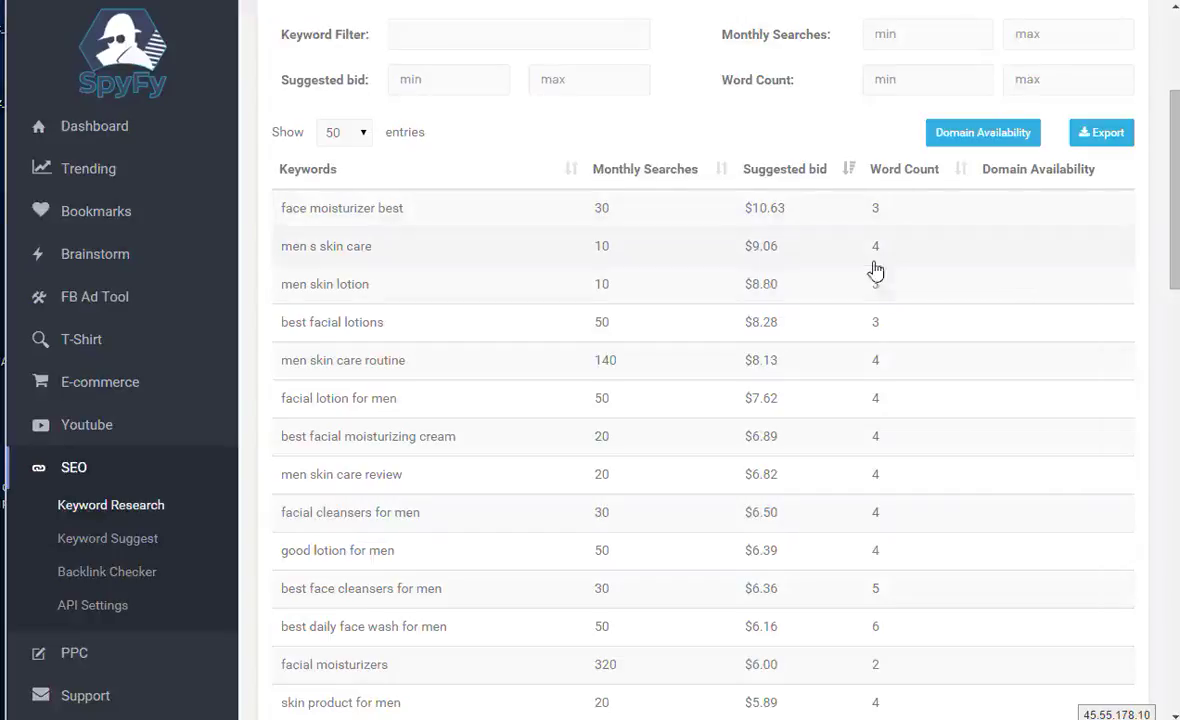
scroll(479, 385, up, 2)
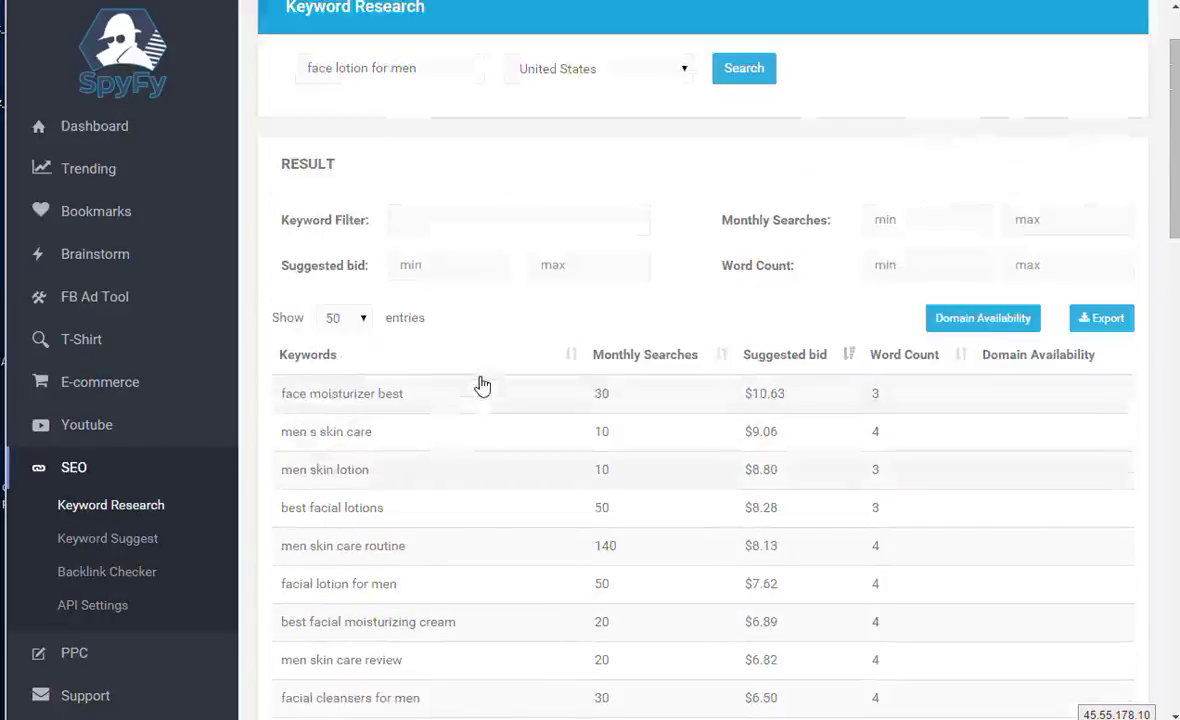
scroll(508, 414, down, 3)
scroll(517, 427, down, 6)
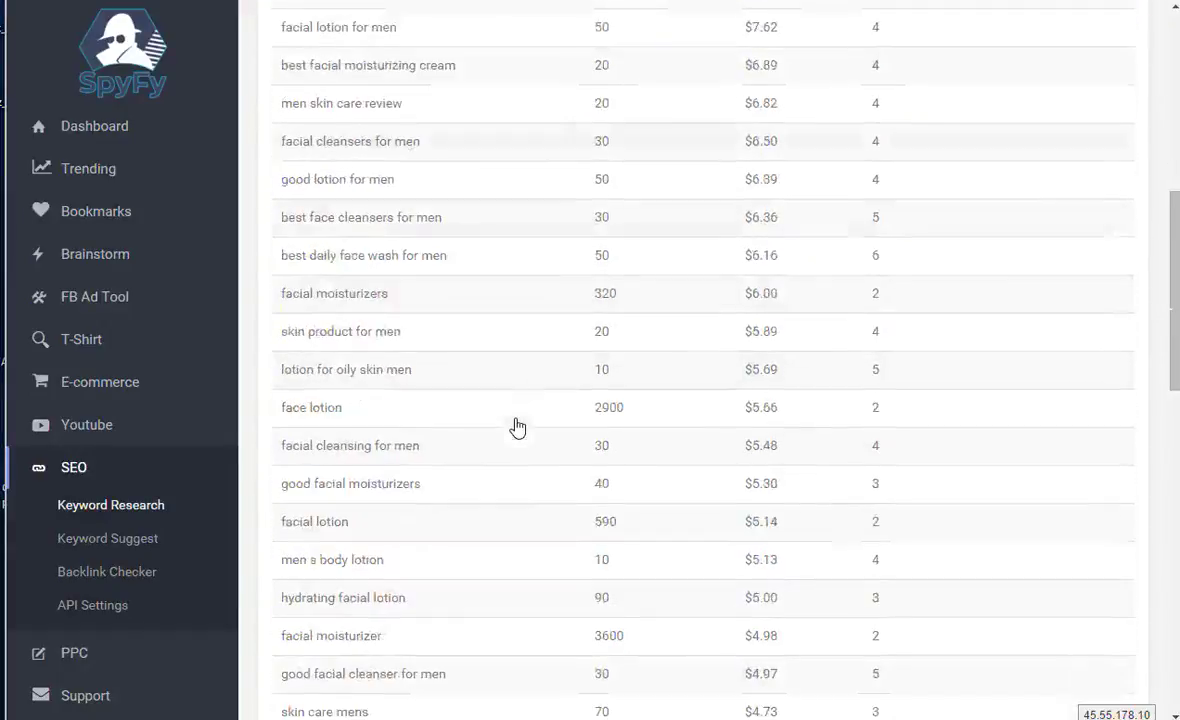
scroll(498, 432, up, 7)
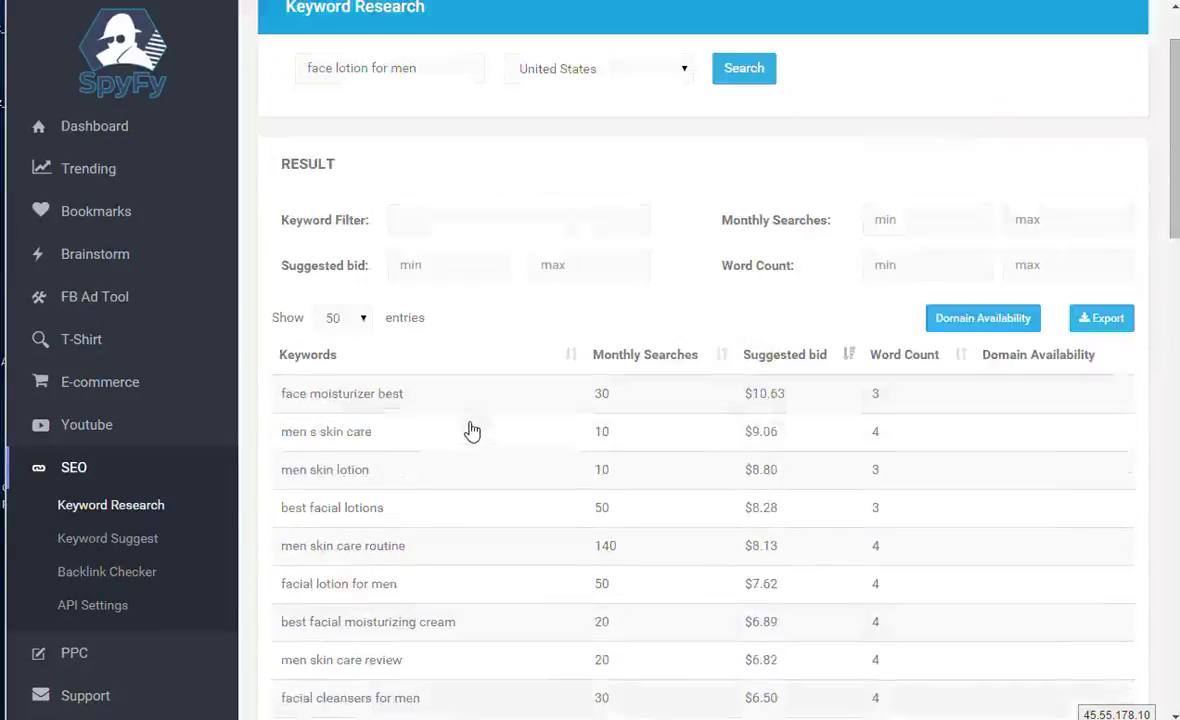
Step: Filter the results to keywords containing "men" with a minimum suggested bid of 1.50 and at least 1000 monthly searches
click(498, 224)
text(m)
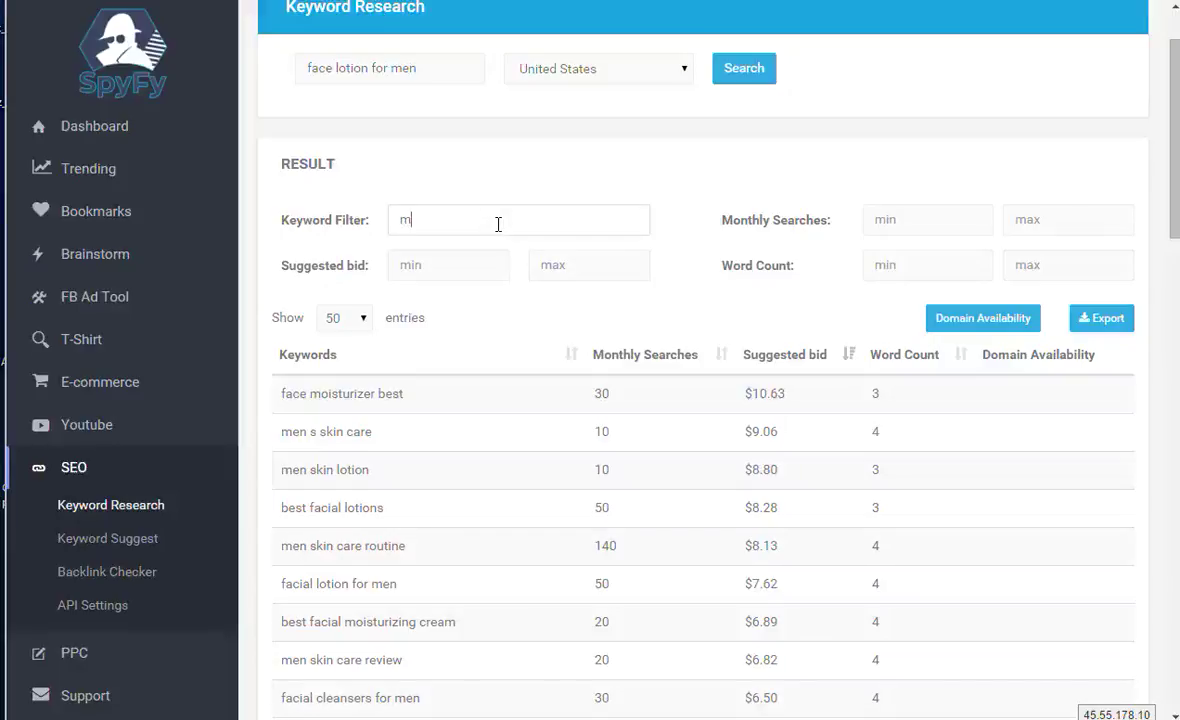
text(en)
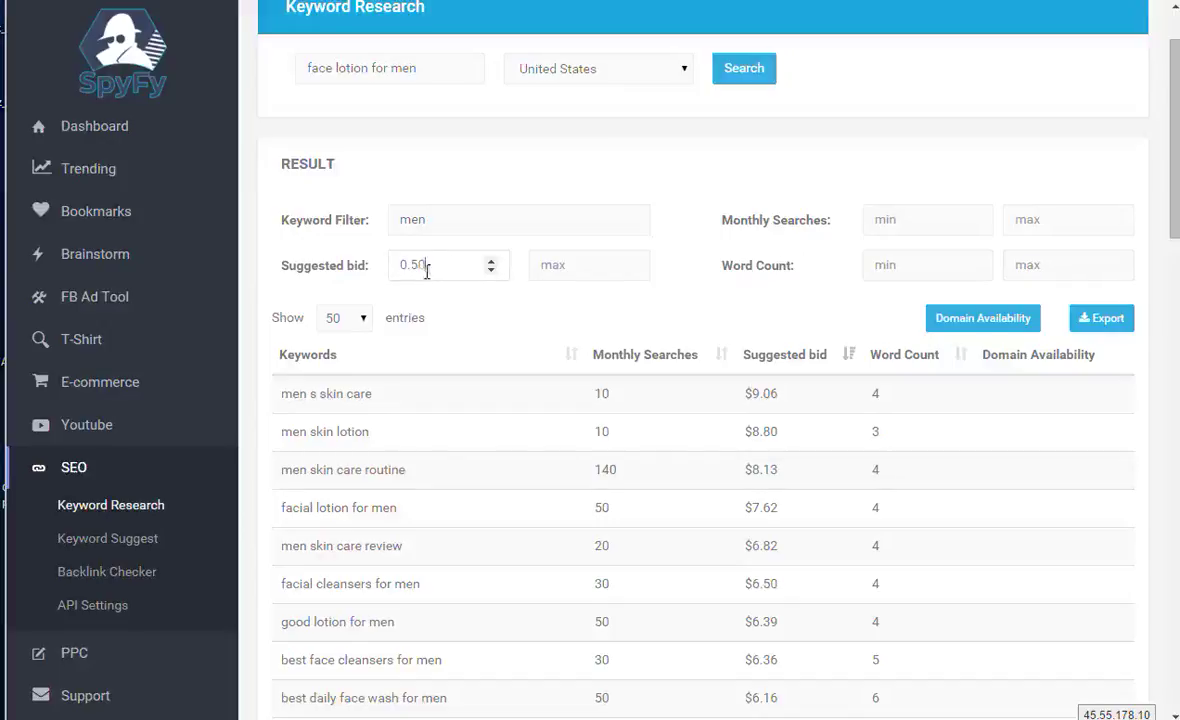
drag(427, 270, 337, 268)
text(1000)
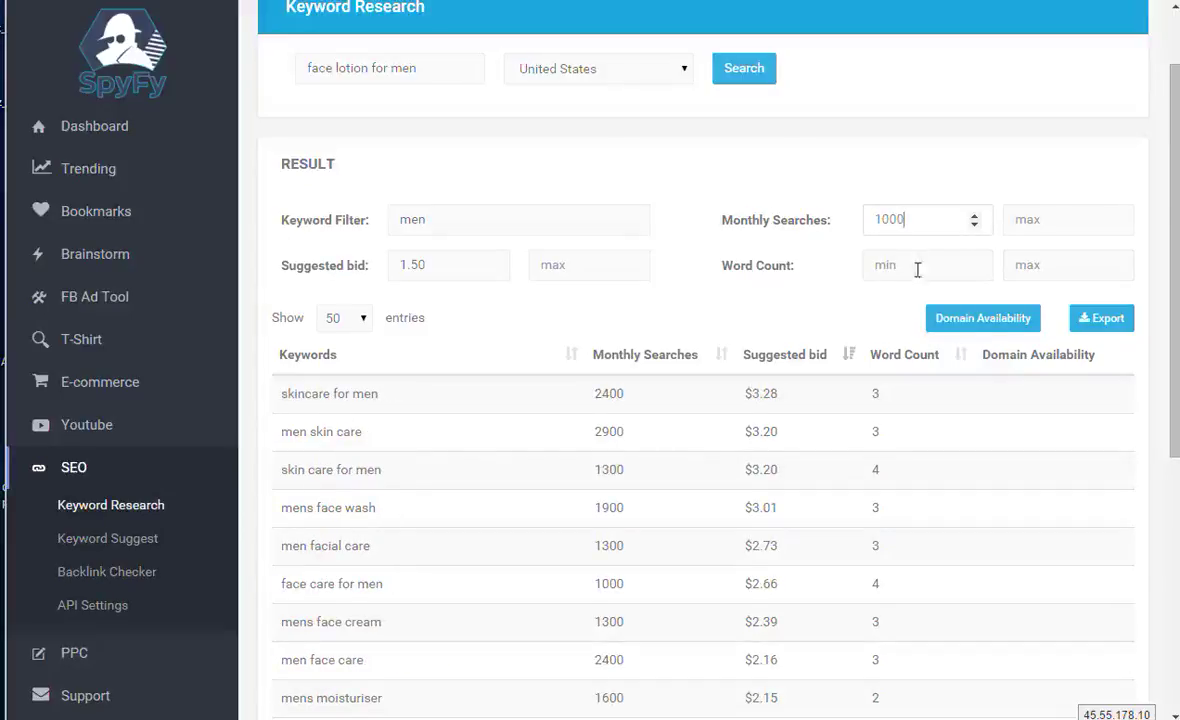
Step: Look over the filtered keywords and run the domain availability check on them
scroll(751, 427, down, 5)
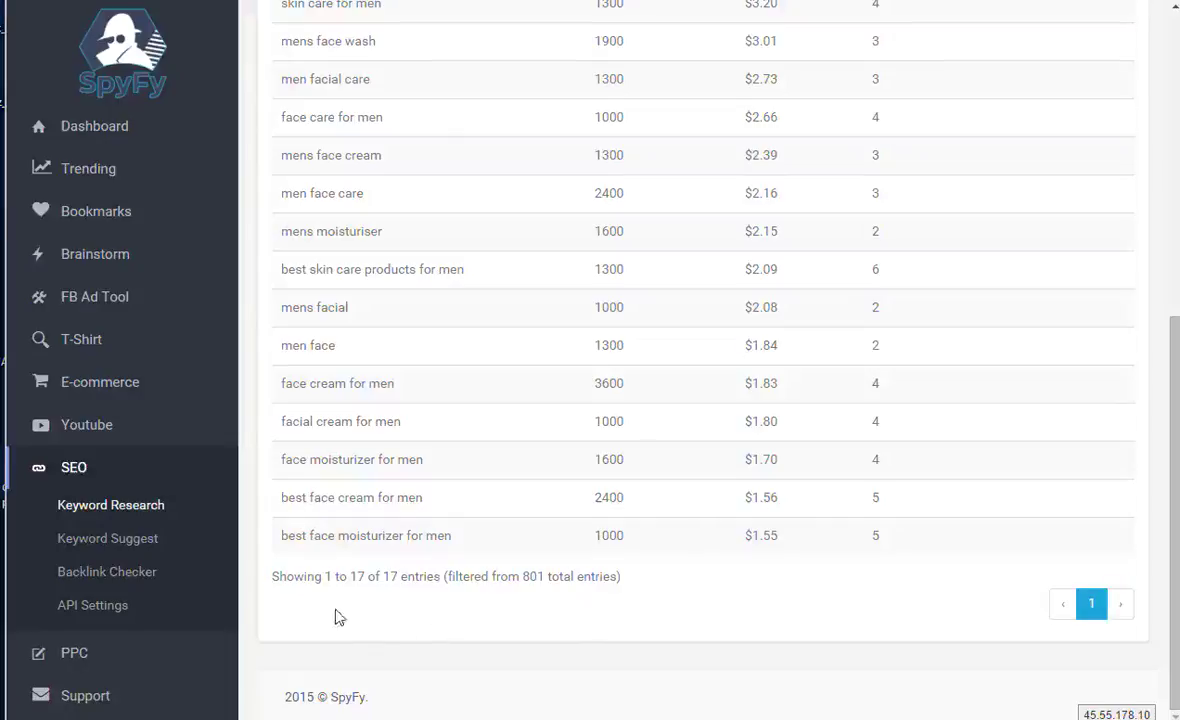
scroll(511, 540, up, 6)
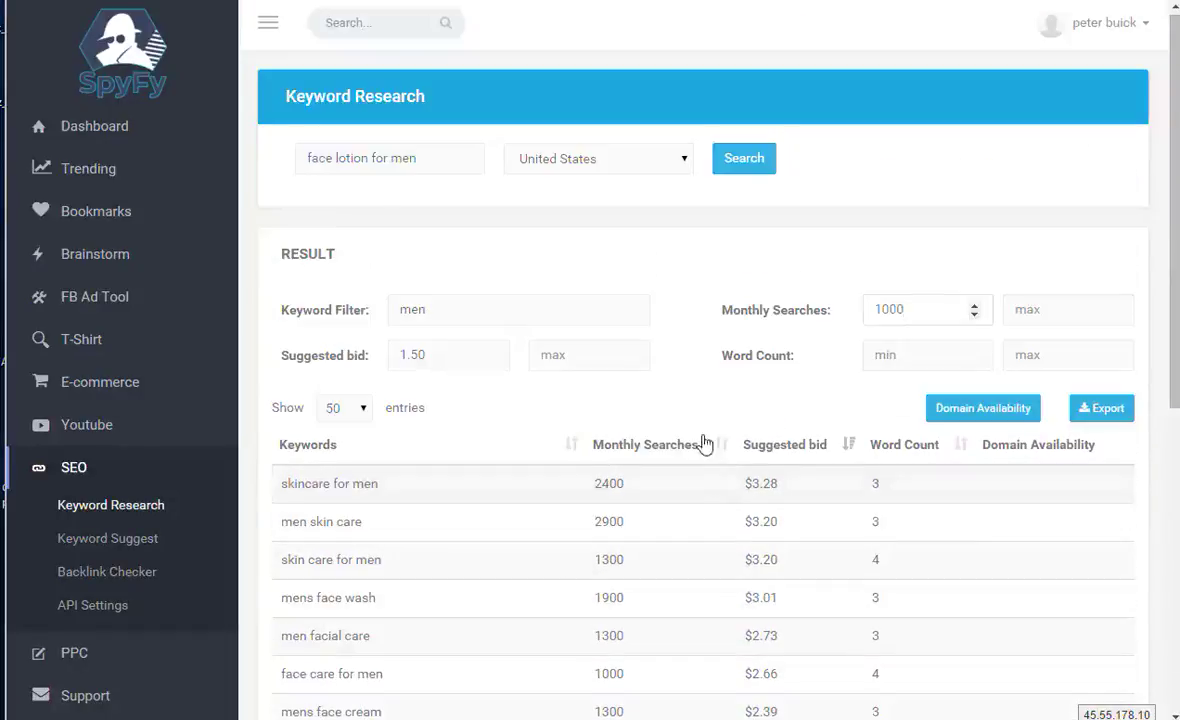
scroll(866, 456, down, 2)
scroll(866, 456, down, 1)
scroll(940, 290, up, 3)
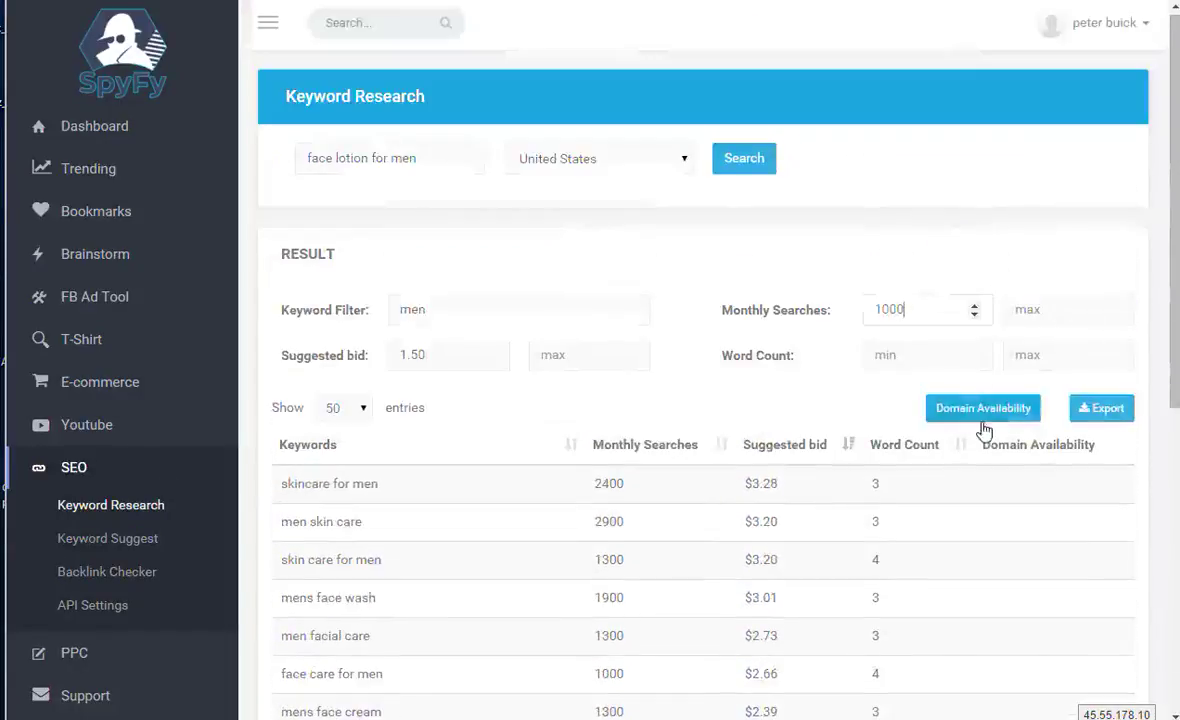
click(980, 412)
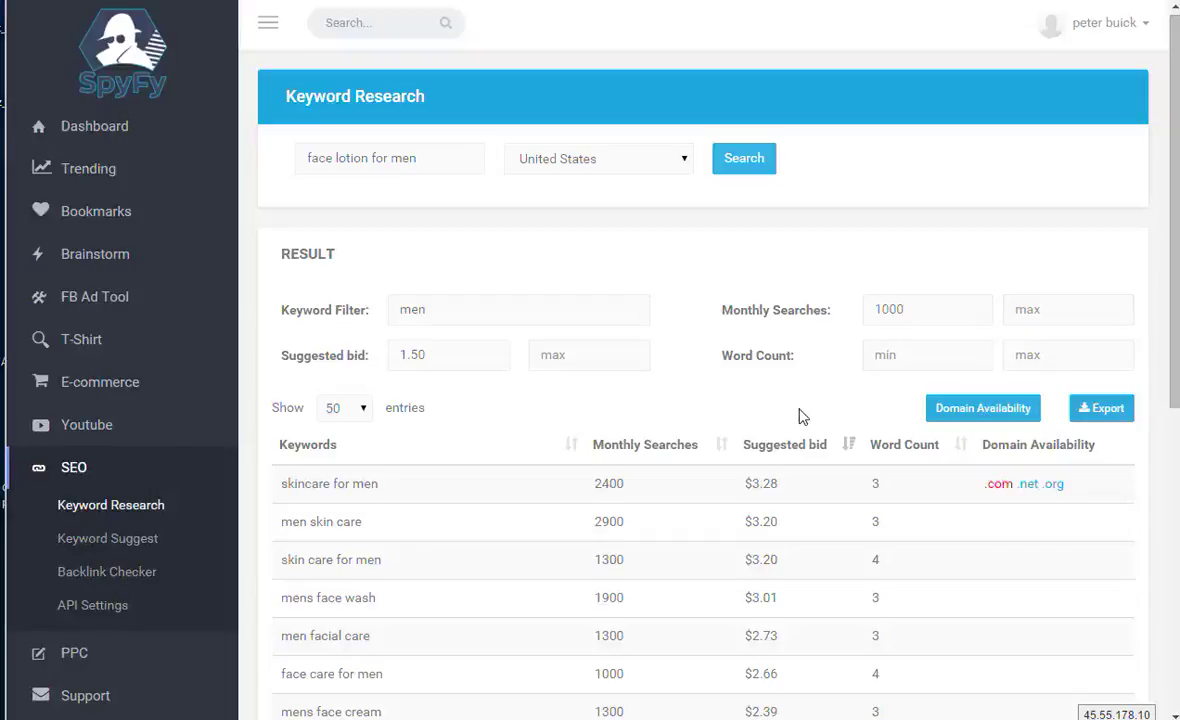
Step: Examine which .com, .net and .org domains are available for each filtered keyword, alongside its monthly searches and suggested bid
scroll(742, 418, down, 1)
scroll(980, 274, down, 2)
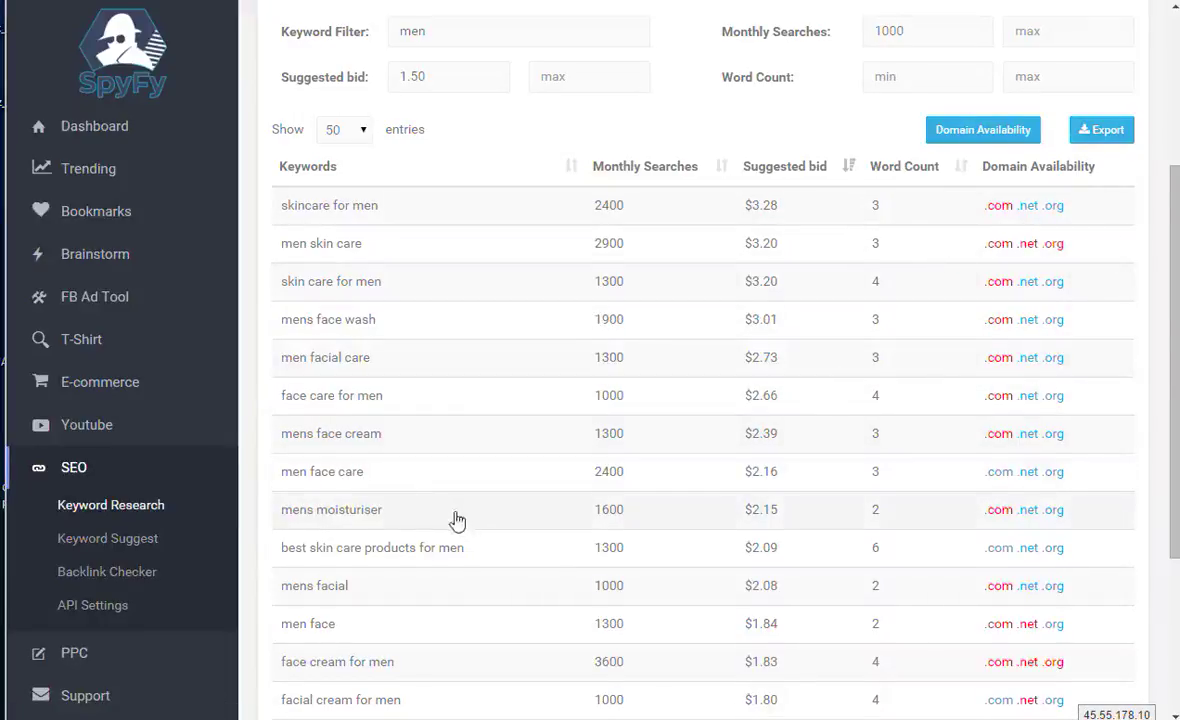
scroll(453, 519, down, 3)
scroll(481, 555, up, 4)
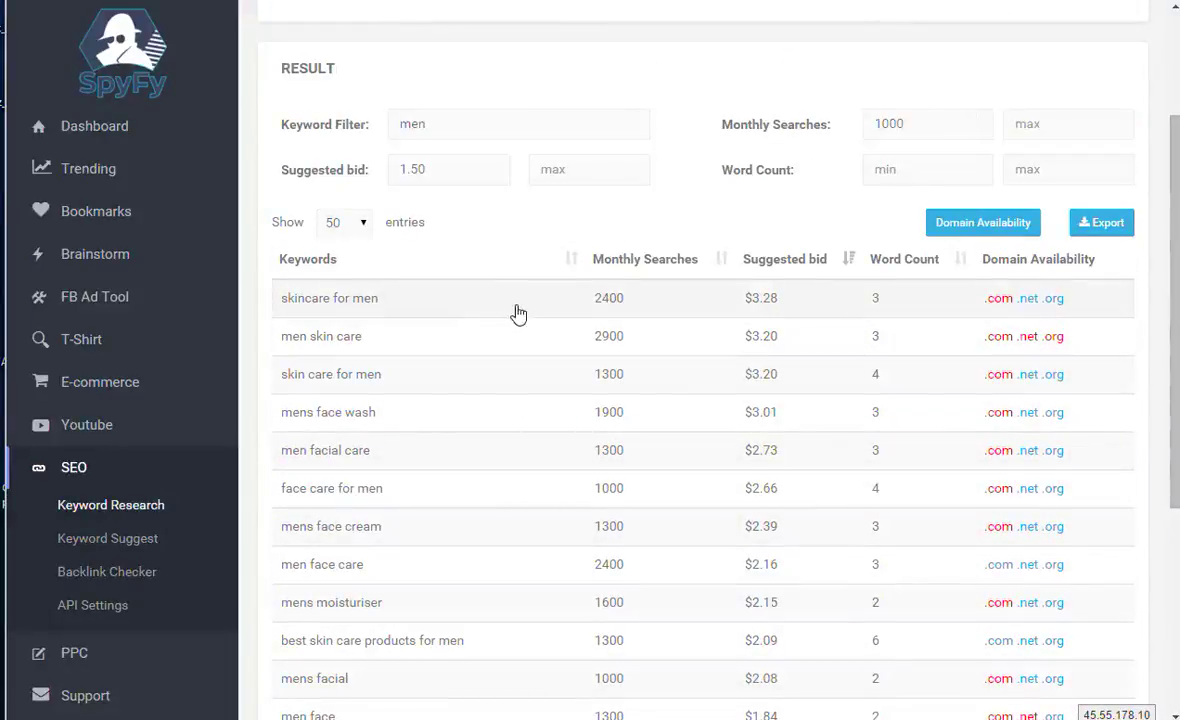
scroll(749, 441, down, 1)
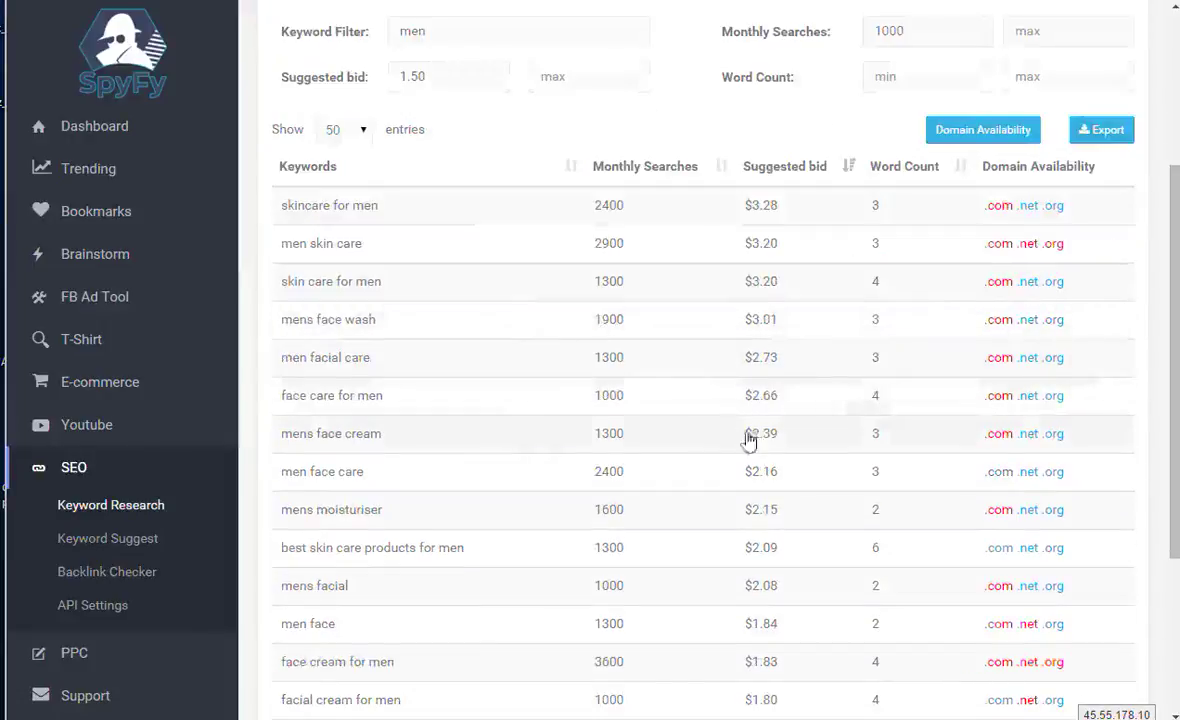
scroll(412, 487, down, 1)
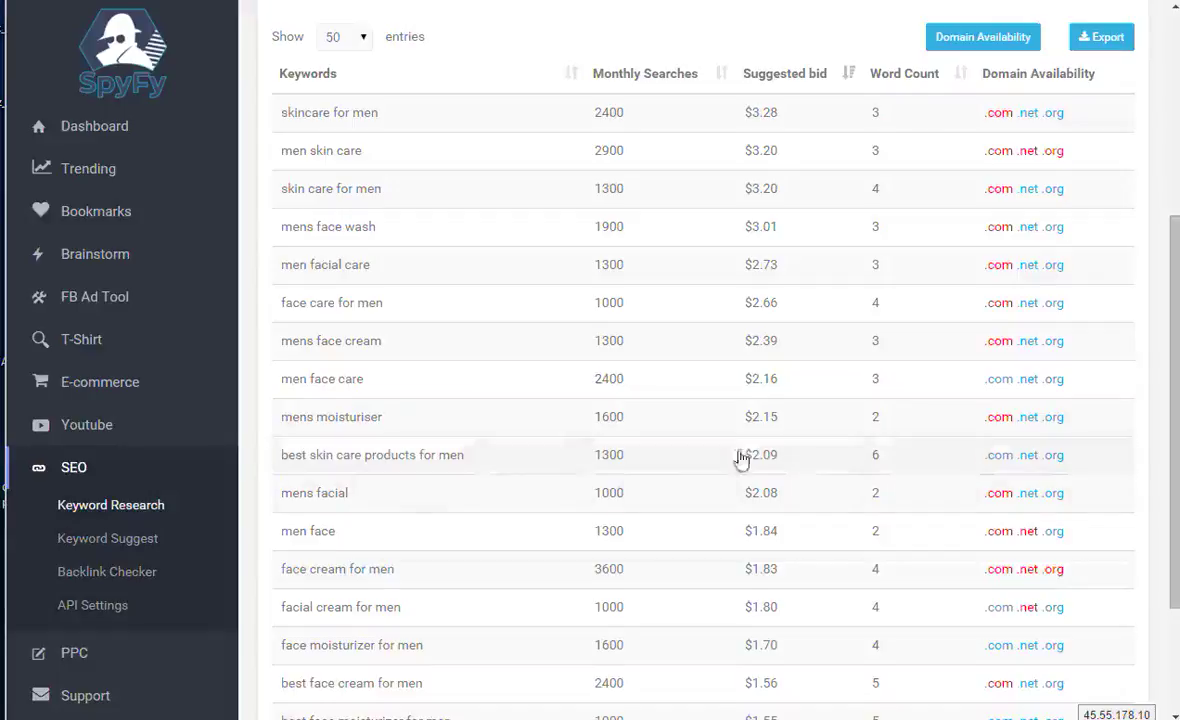
scroll(743, 461, down, 3)
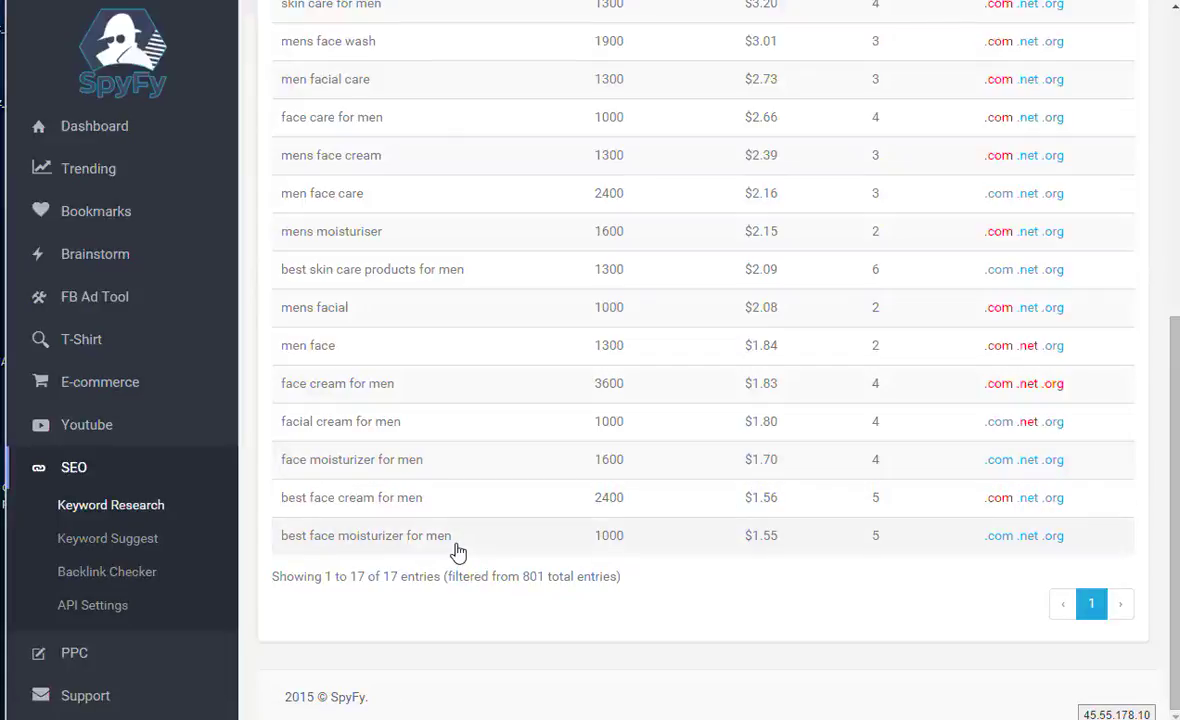
scroll(603, 487, up, 6)
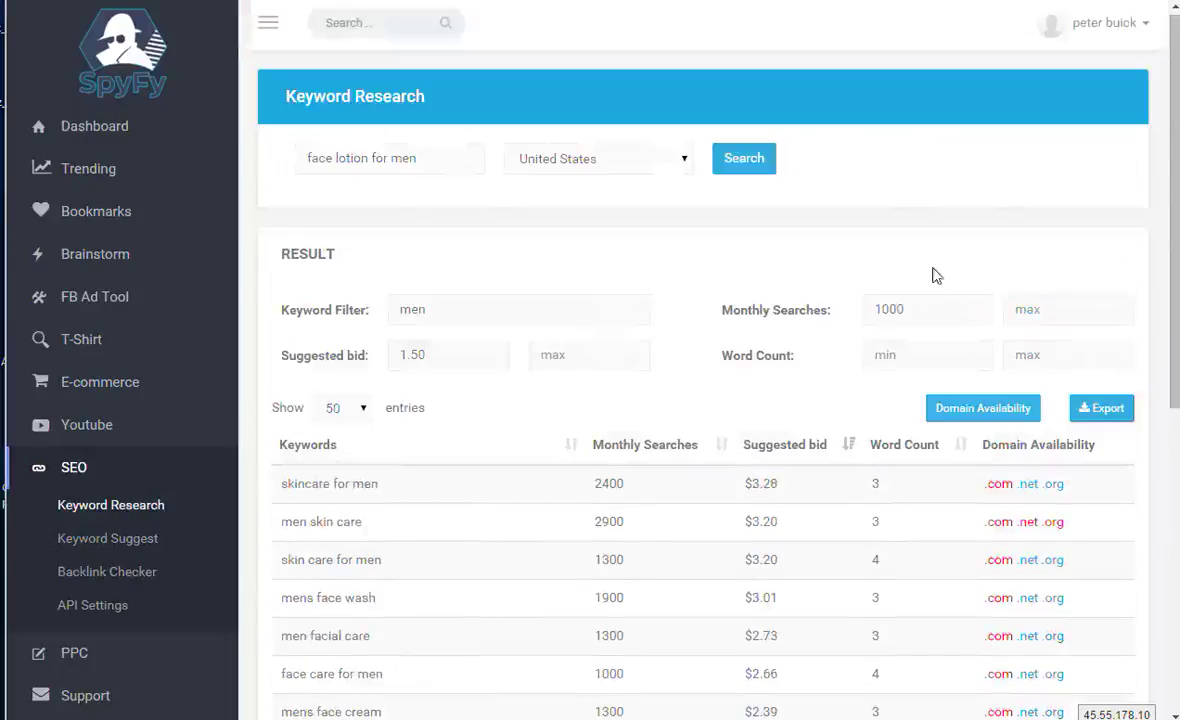
scroll(935, 271, down, 1)
scroll(545, 345, up, 1)
scroll(453, 237, down, 2)
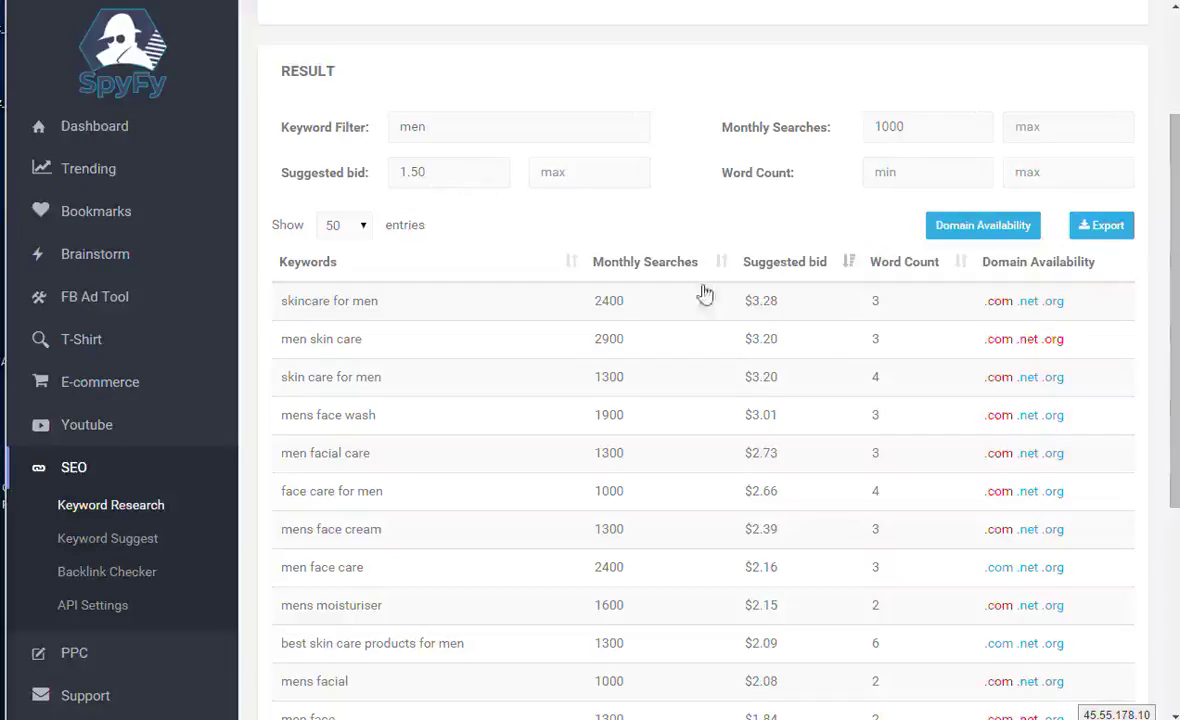
scroll(808, 507, down, 1)
scroll(808, 520, down, 1)
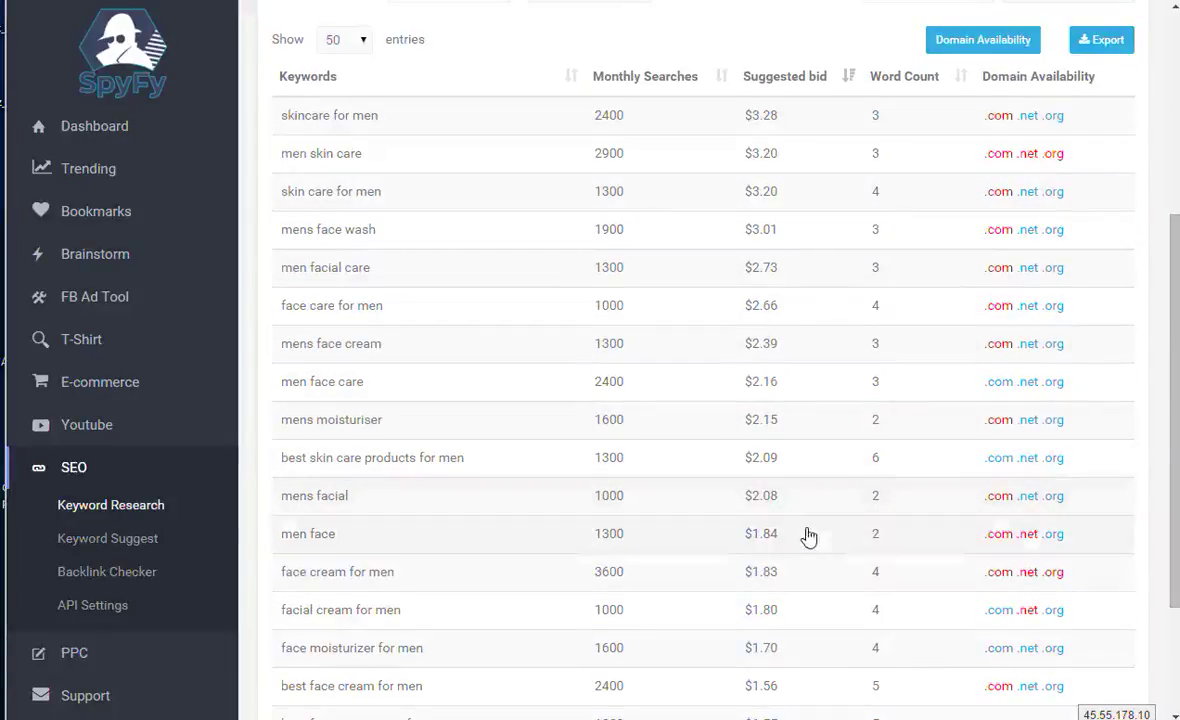
Step: Look over the remaining filtered keywords, copy the "skincare for men" entry and open the Keyword Suggest tool
scroll(790, 453, up, 3)
scroll(783, 408, down, 3)
scroll(786, 412, down, 2)
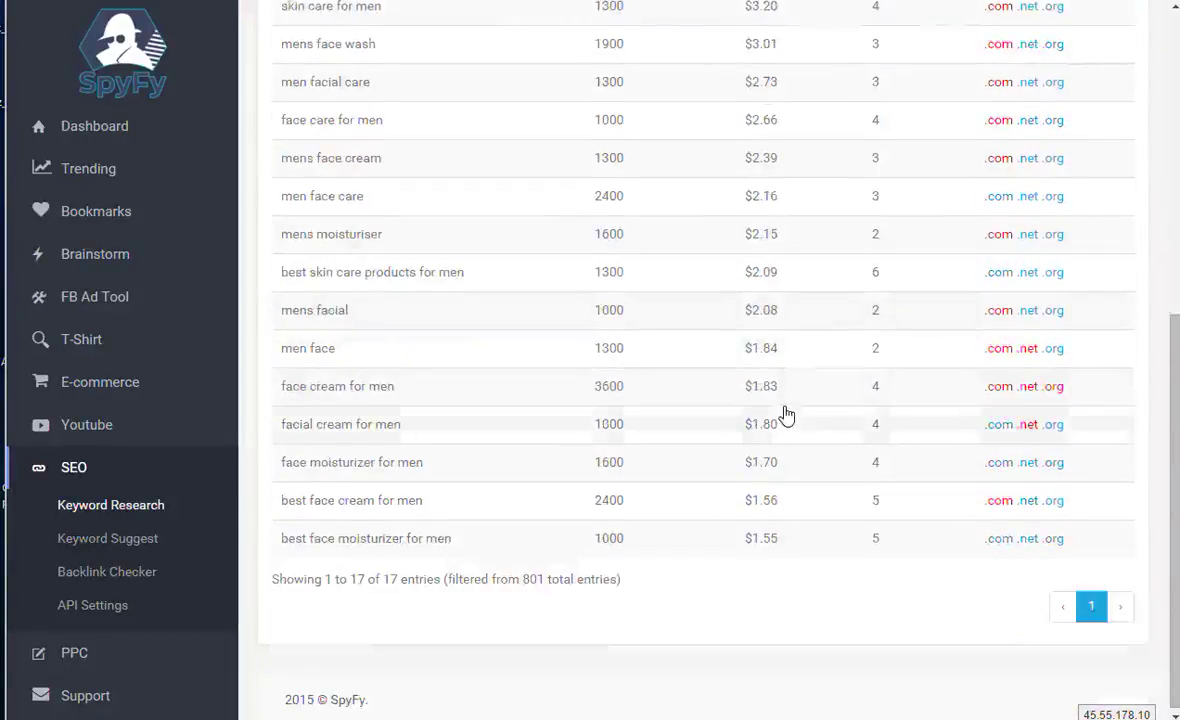
scroll(785, 413, up, 4)
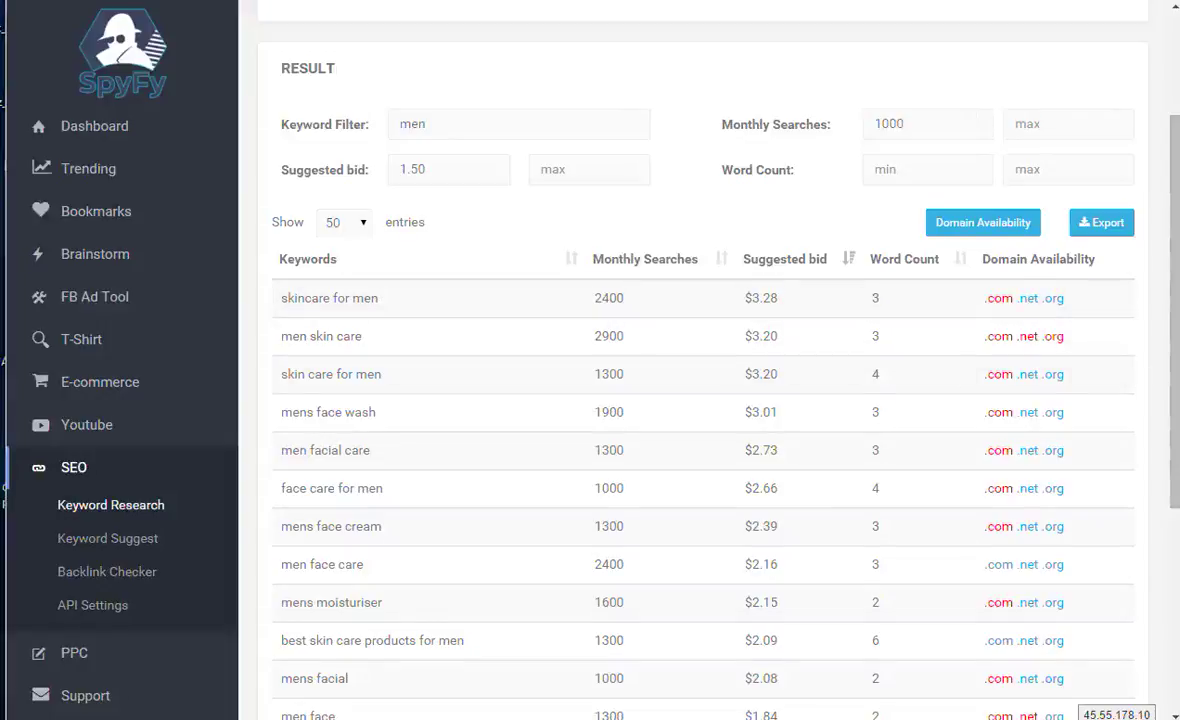
triple_click(330, 298)
click(117, 546)
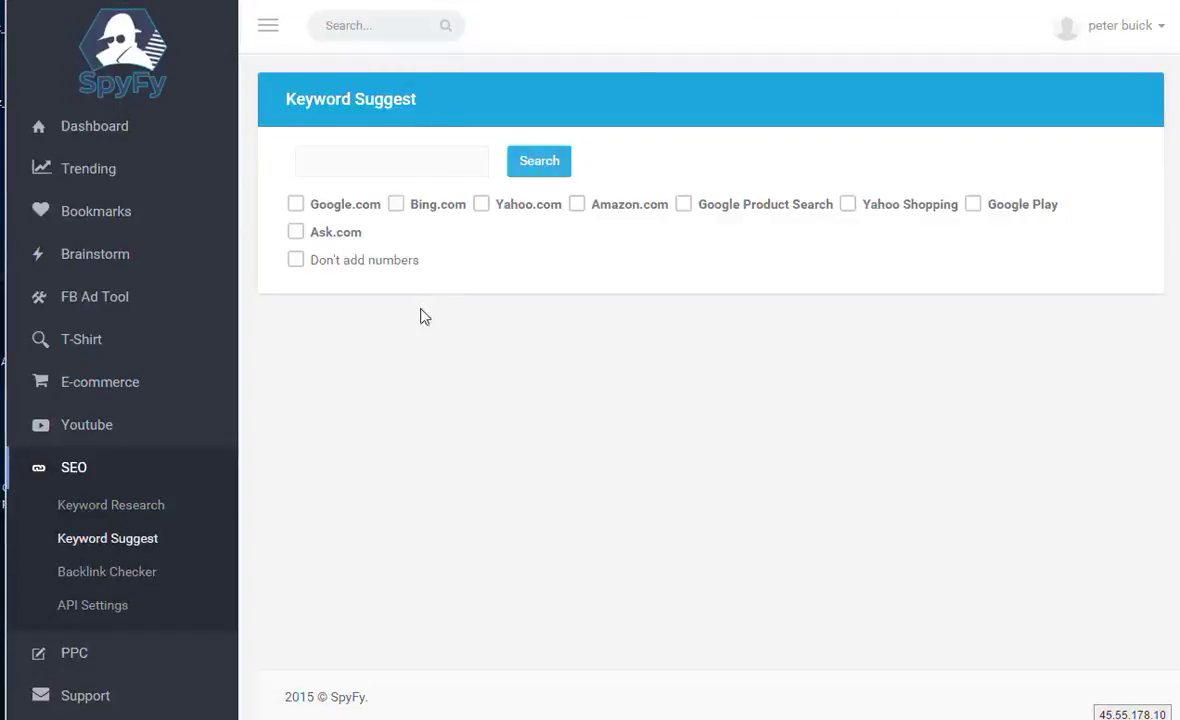
Step: Paste the copied keyword into the suggestion search and trim it down to "skincare"
text(3.28	3	.com	.net .org)
key(BackSpace)
key(BackSpace)
key(BackSpace)
key(BackSpace)
key(BackSpace)
key(BackSpace)
key(BackSpace)
key(BackSpace)
key(BackSpace)
key(BackSpace)
key(BackSpace)
key(BackSpace)
key(BackSpace)
key(BackSpace)
key(BackSpace)
key(BackSpace)
key(BackSpace)
key(BackSpace)
key(BackSpace)
key(BackSpace)
double_click(333, 161)
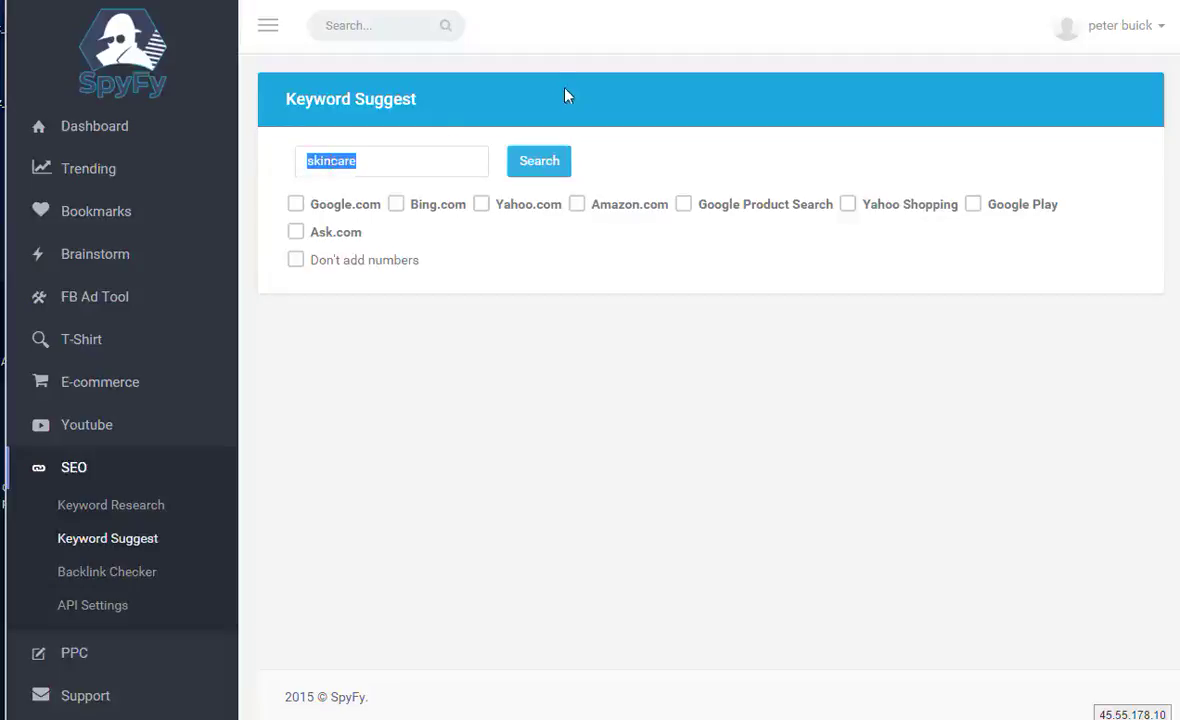
Step: Search for "skincare" suggestions across Google, Bing, Yahoo, Amazon, Google Product Search, Yahoo Shopping, Google Play and Ask.com
click(295, 210)
click(333, 230)
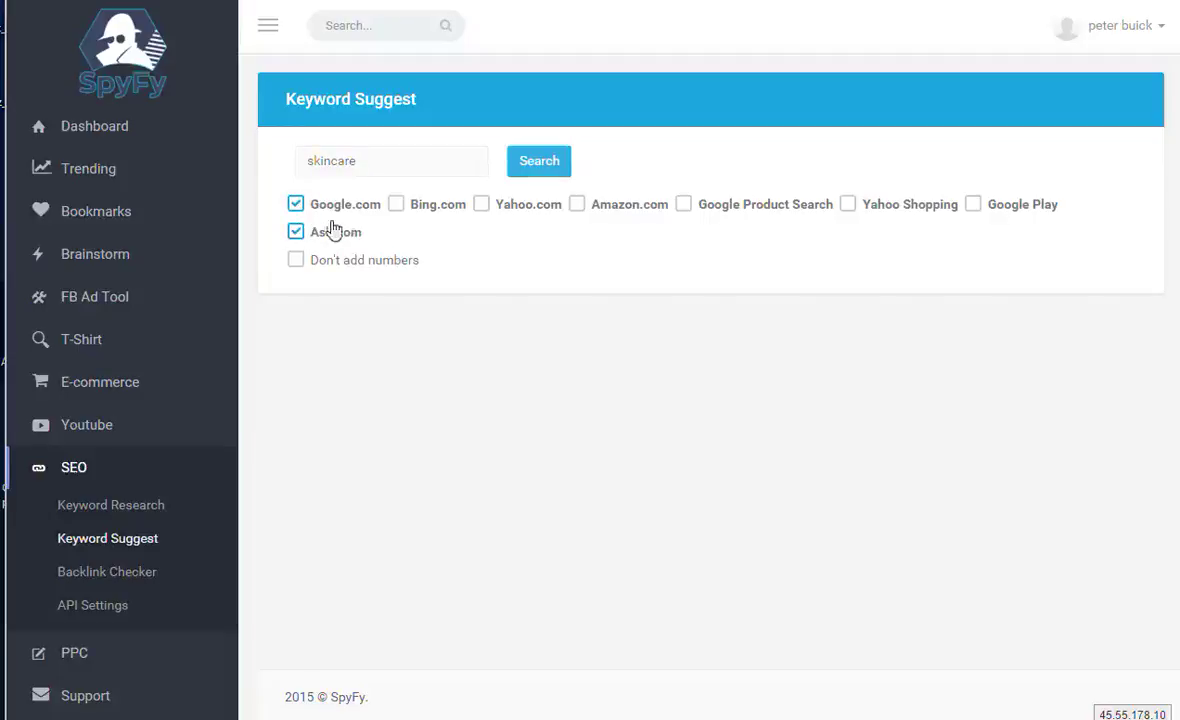
click(397, 209)
click(481, 205)
click(577, 206)
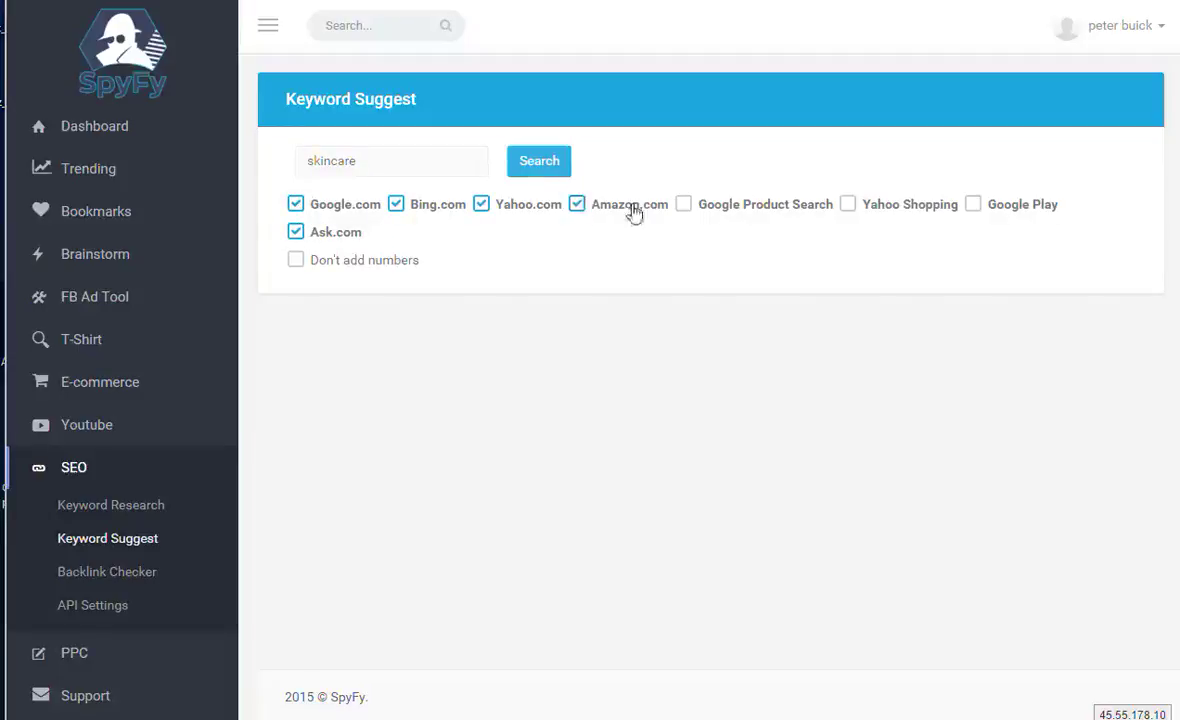
click(686, 207)
click(850, 209)
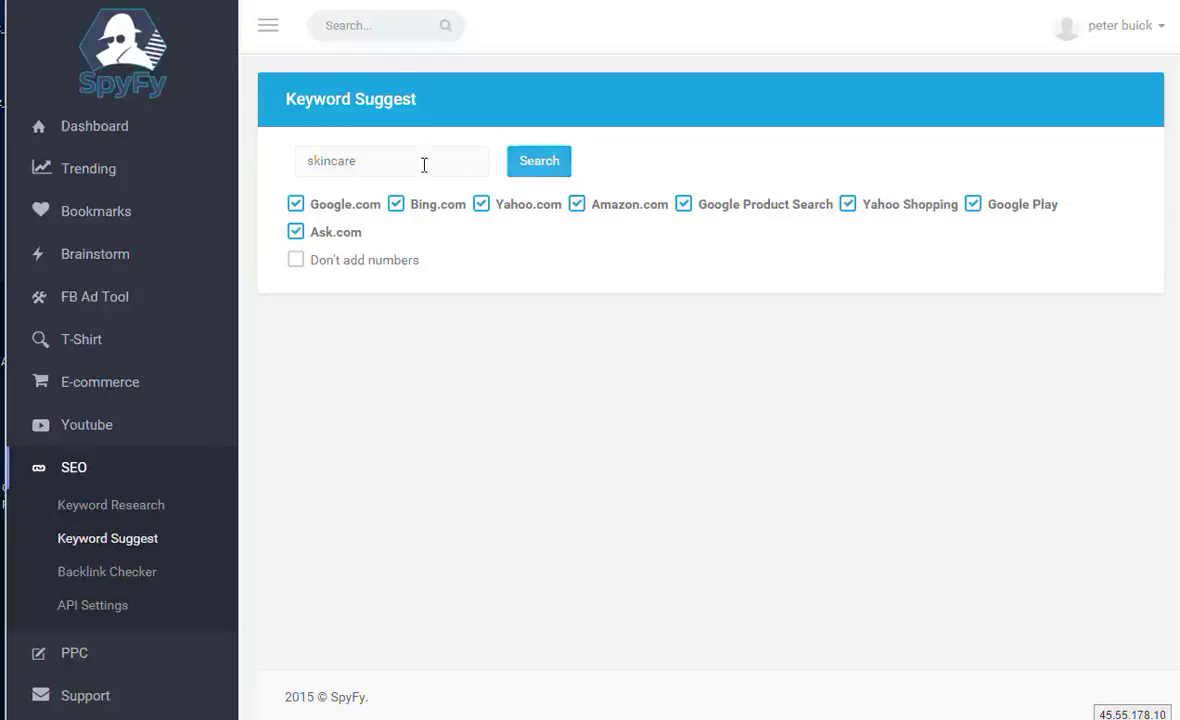
click(534, 162)
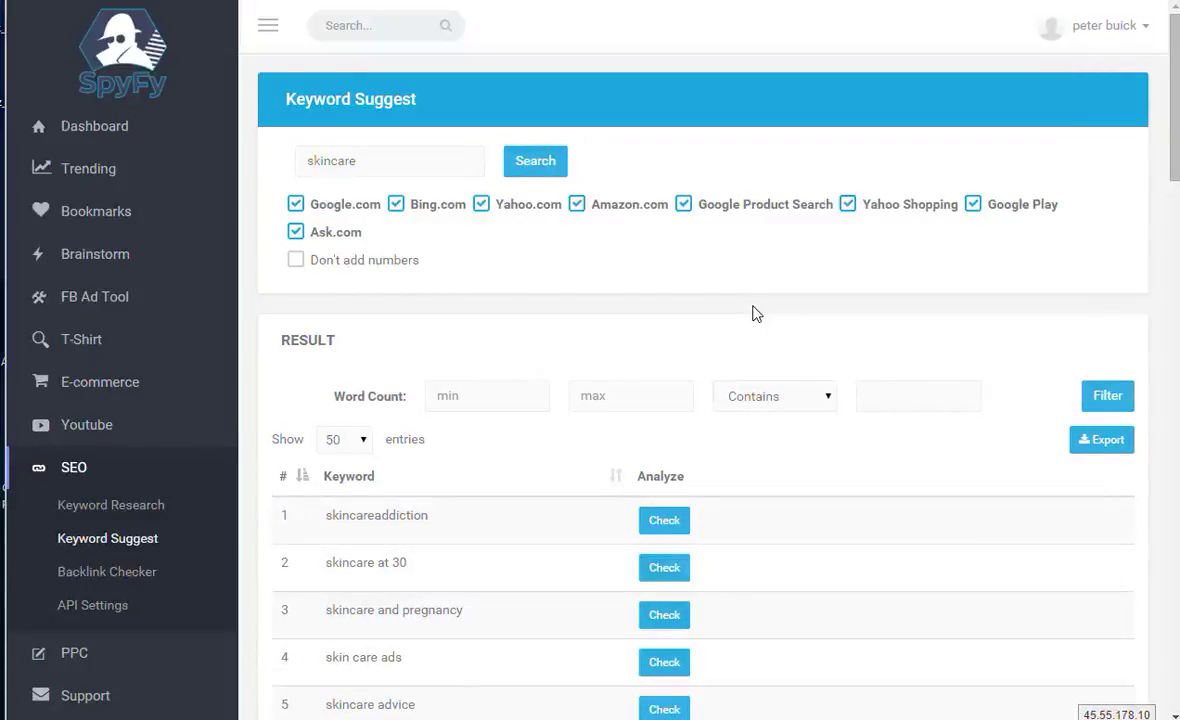
Step: Look through the full first page of suggested skincare keywords and its pagination
scroll(755, 313, down, 3)
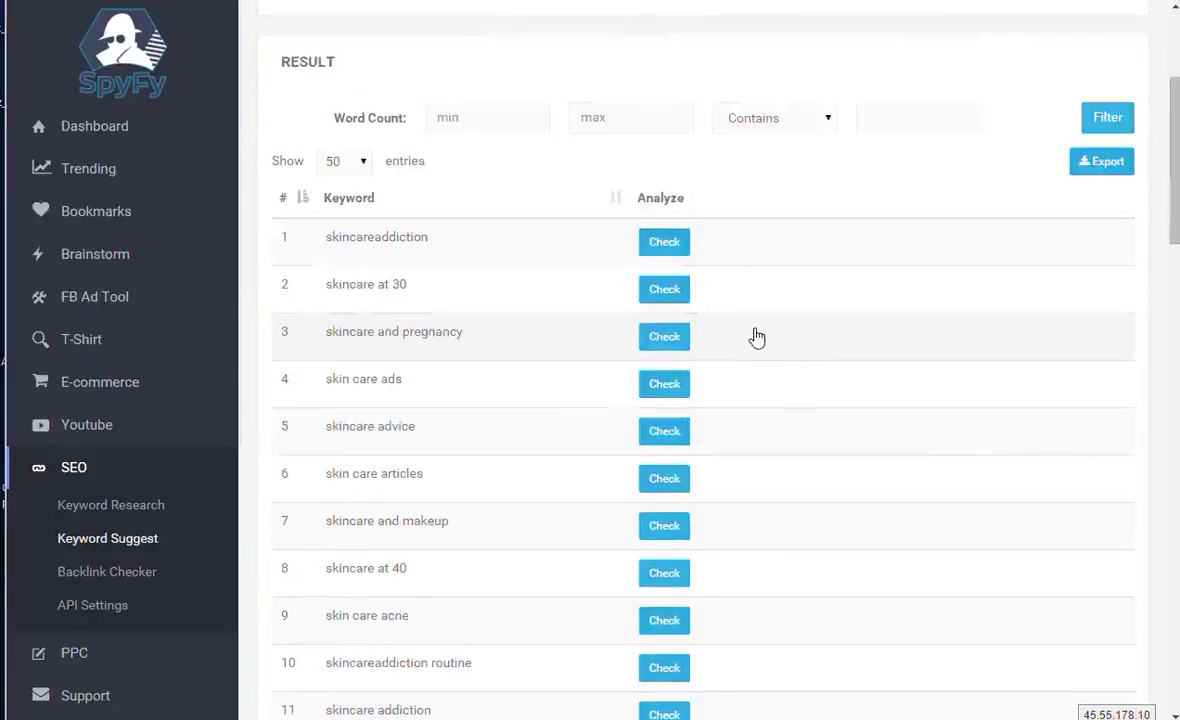
scroll(764, 366, down, 8)
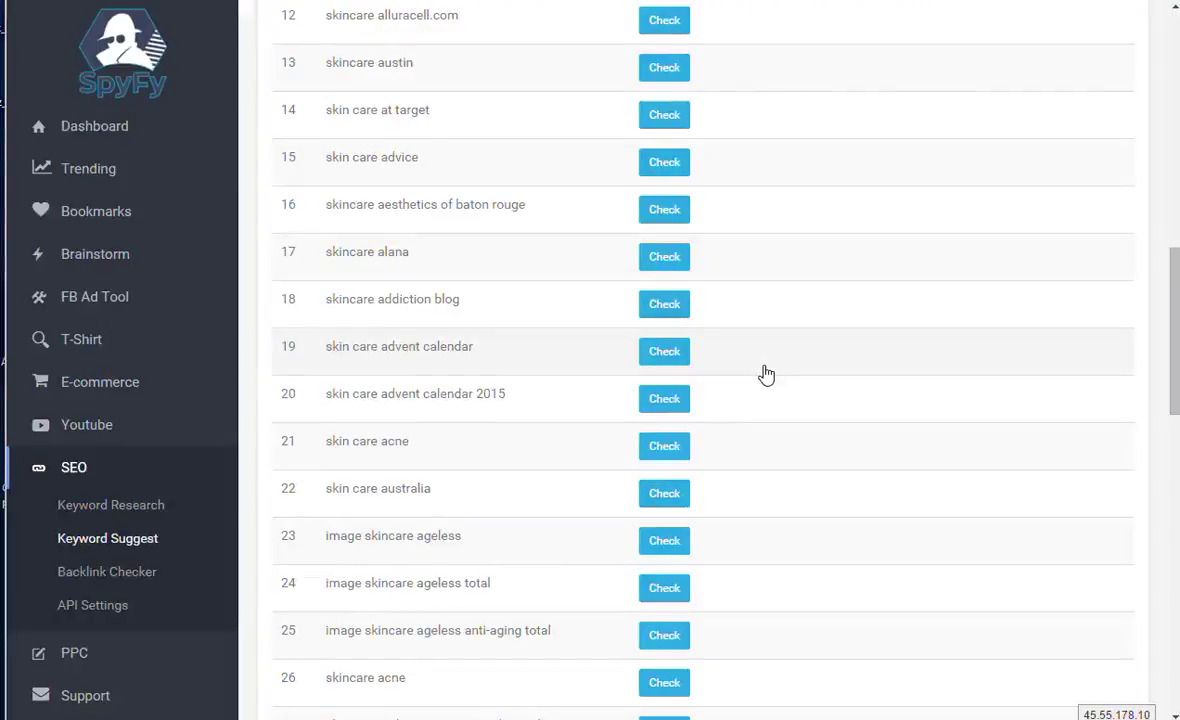
scroll(700, 390, up, 1)
scroll(500, 380, down, 9)
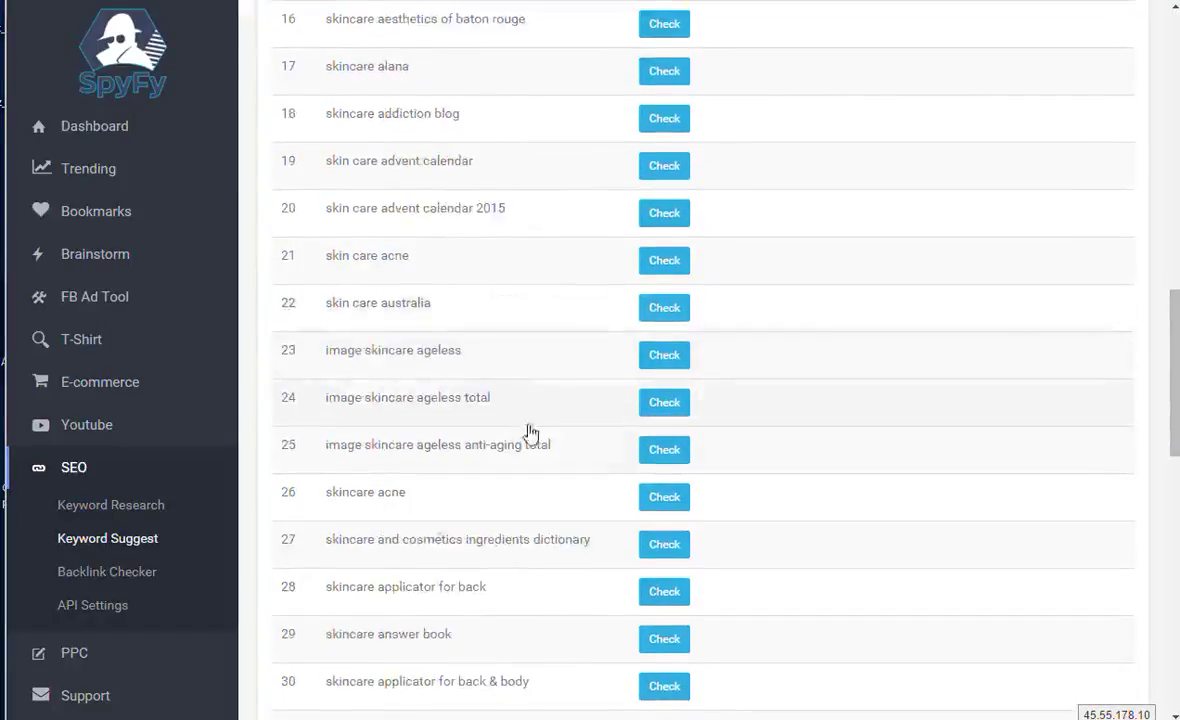
scroll(536, 456, down, 6)
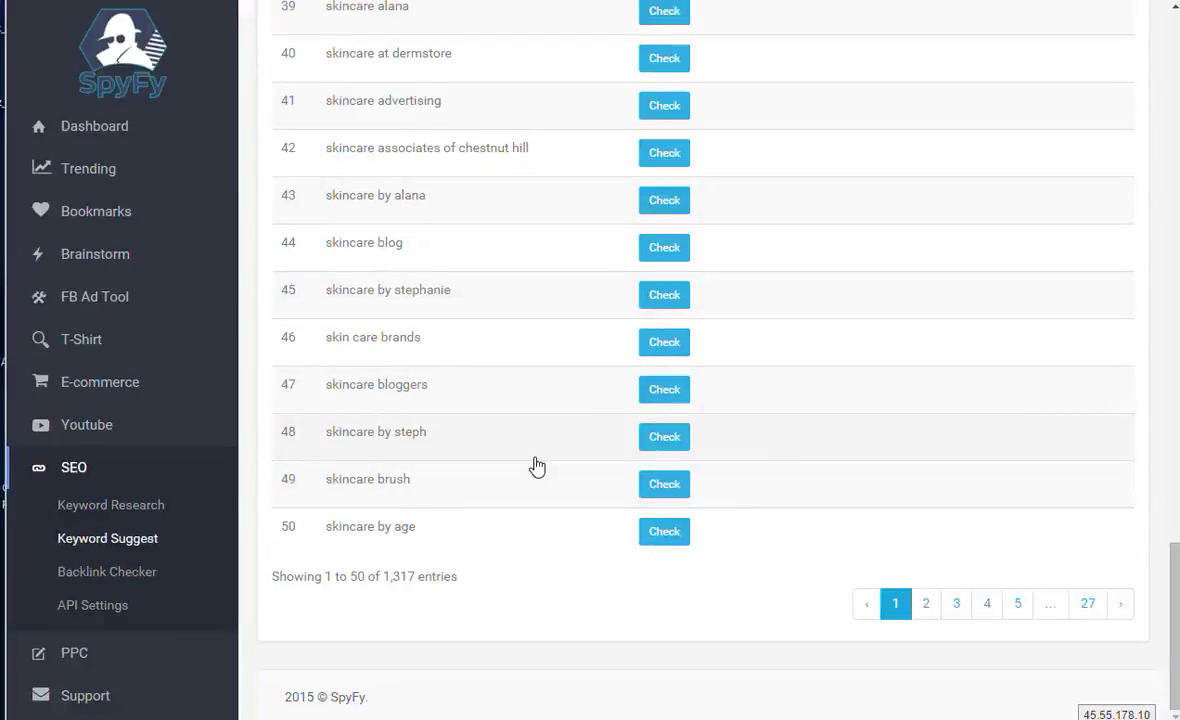
scroll(536, 466, up, 8)
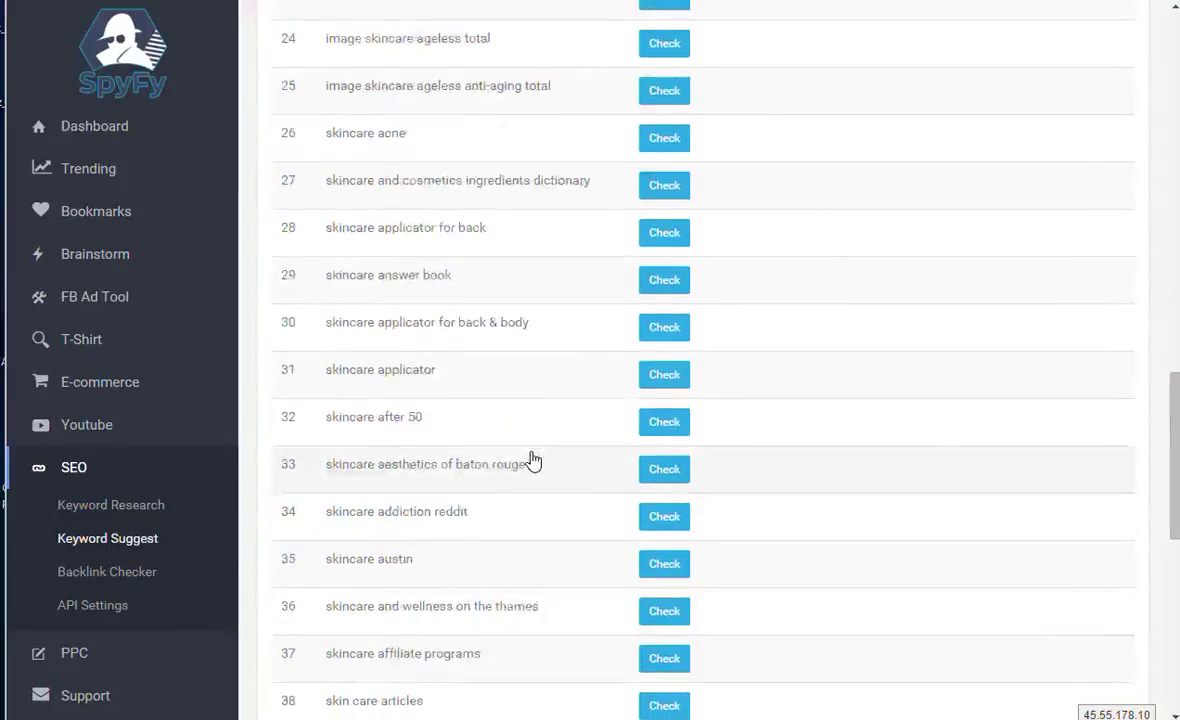
scroll(534, 455, up, 10)
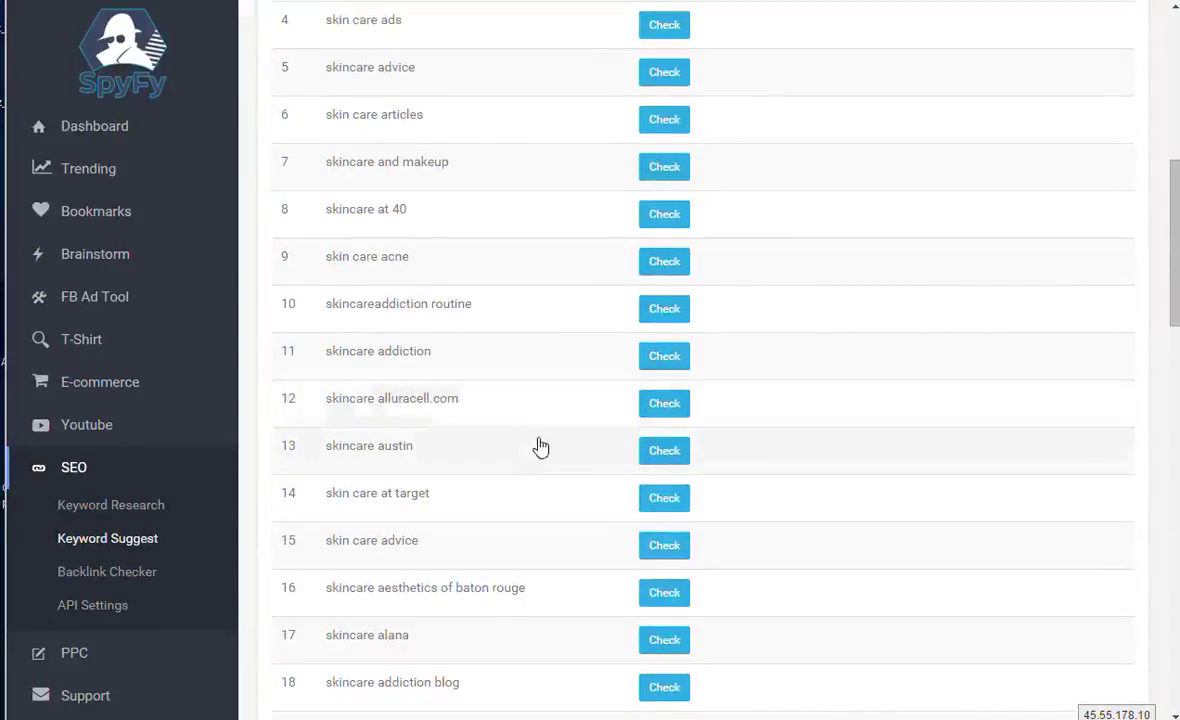
Step: Filter the suggestions to those containing "men" and check the search metrics of "skincare cosmetics retinol men"
scroll(540, 447, up, 4)
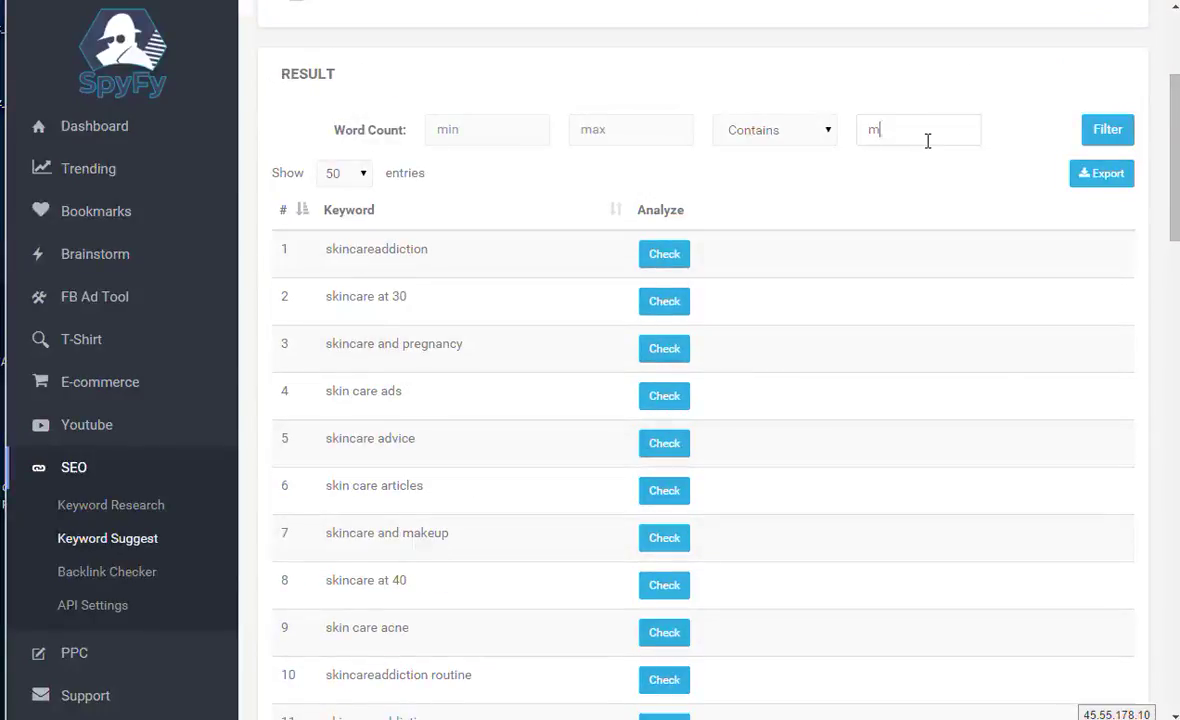
click(1097, 133)
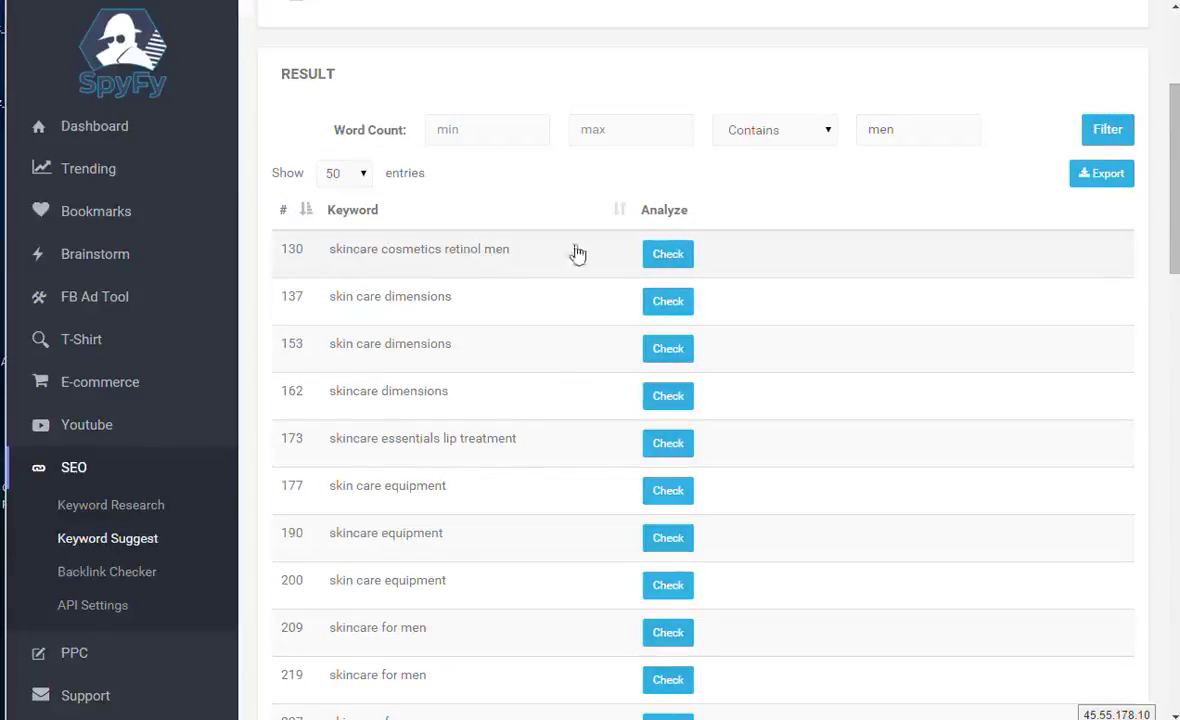
click(667, 256)
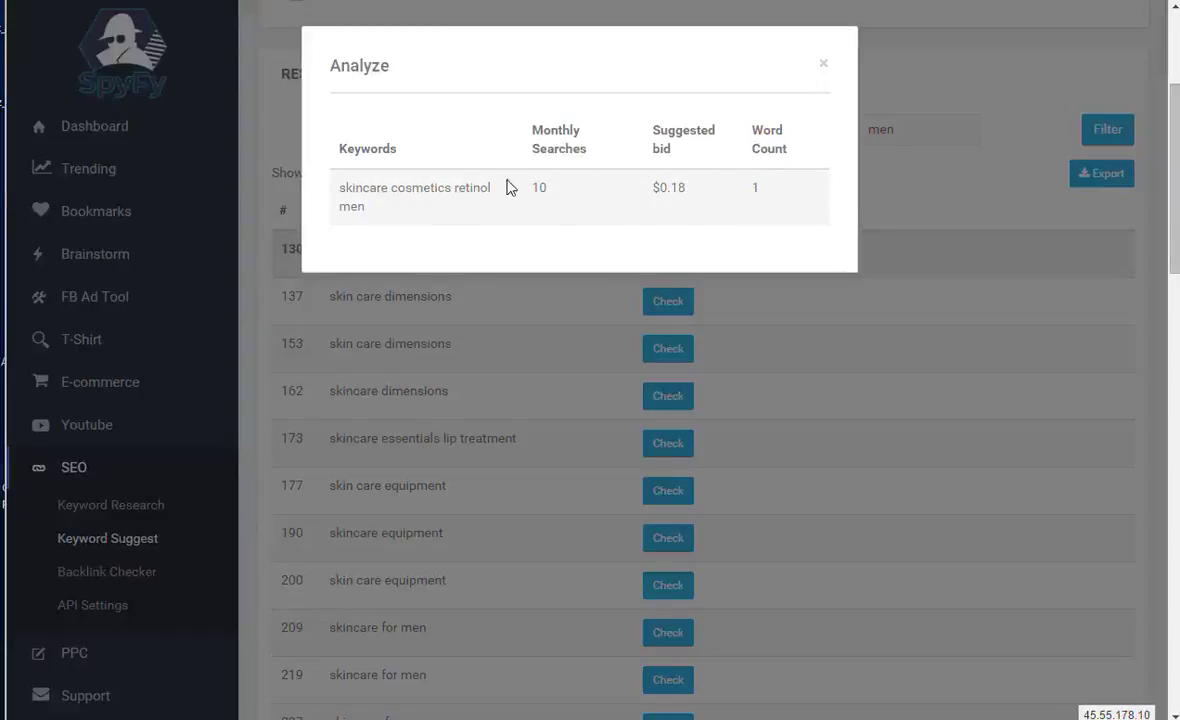
click(824, 67)
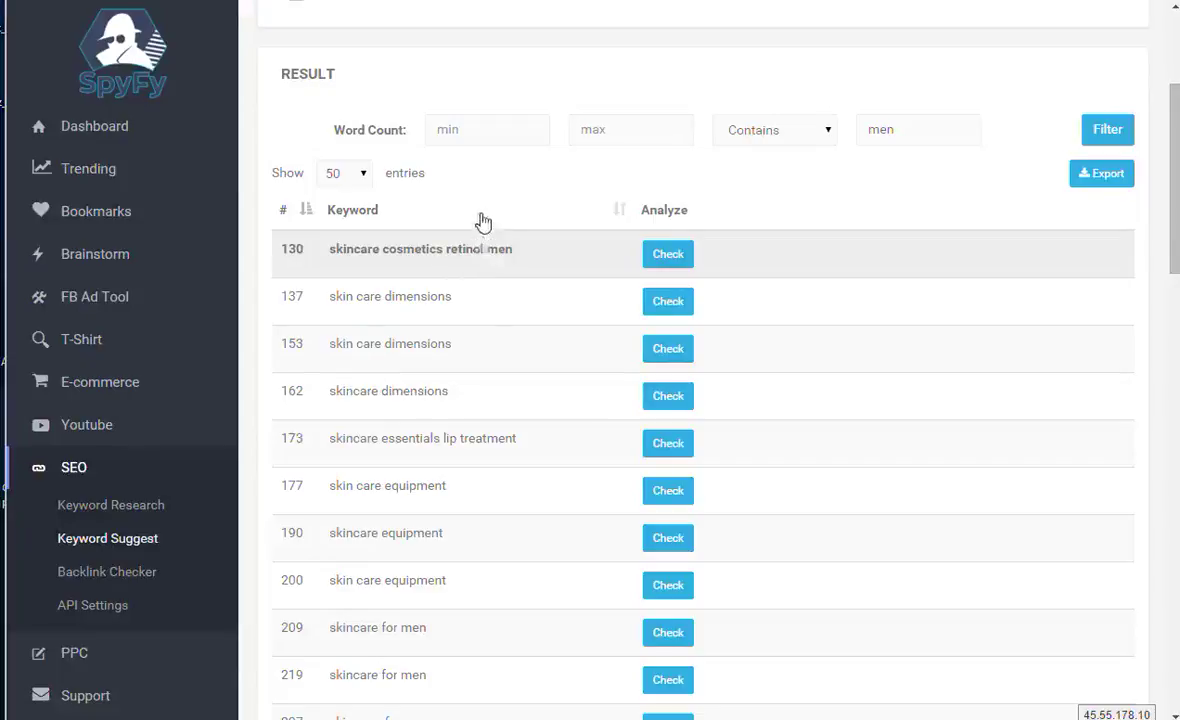
Step: Examine the filtered suggestions for relevant men's skincare keywords, such as gift sets, kits and products for men
scroll(440, 371, down, 8)
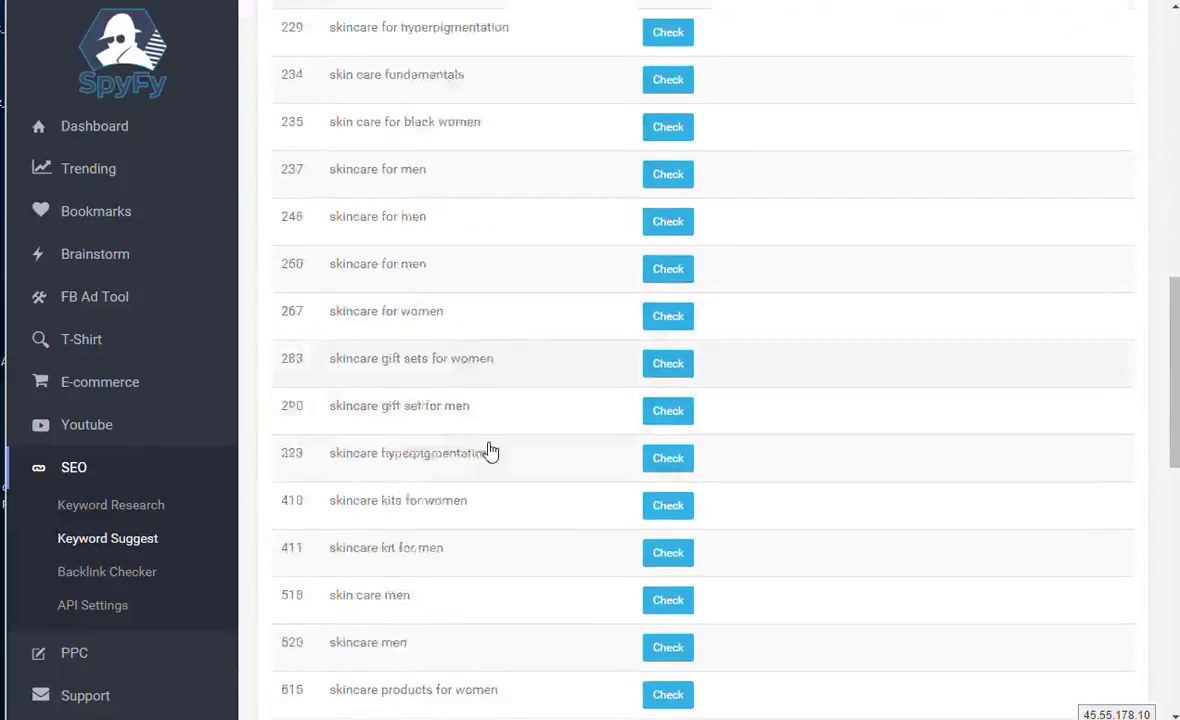
scroll(490, 452, down, 10)
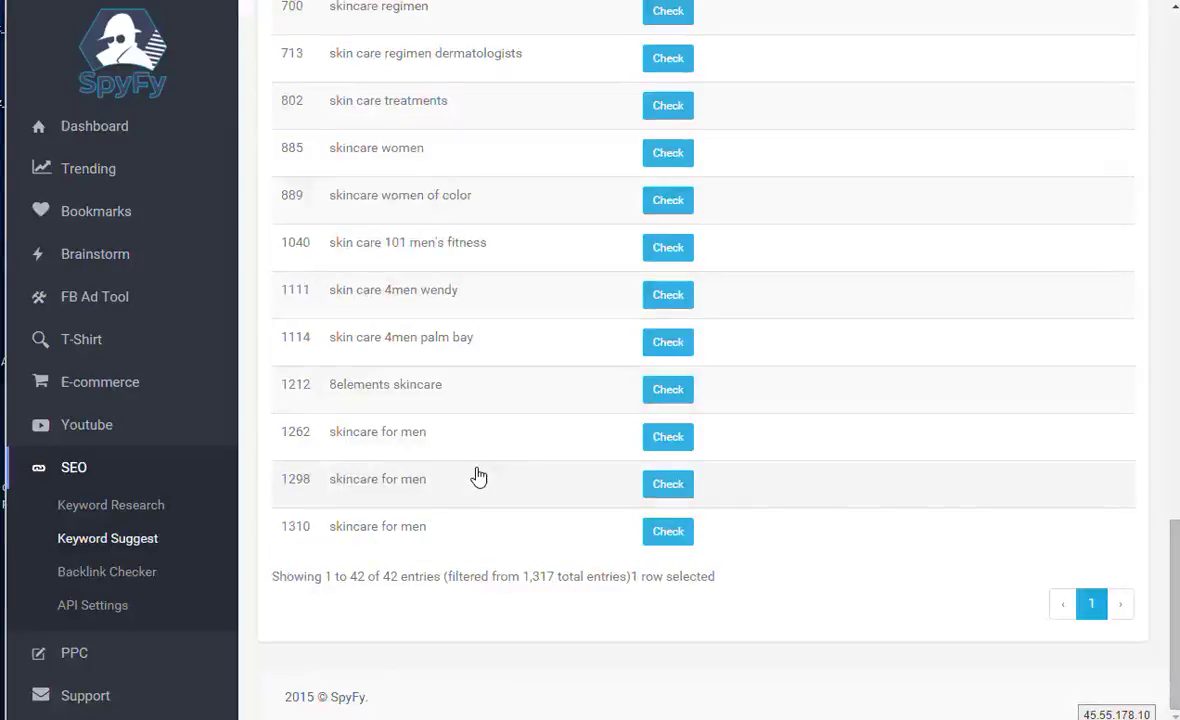
scroll(479, 477, up, 10)
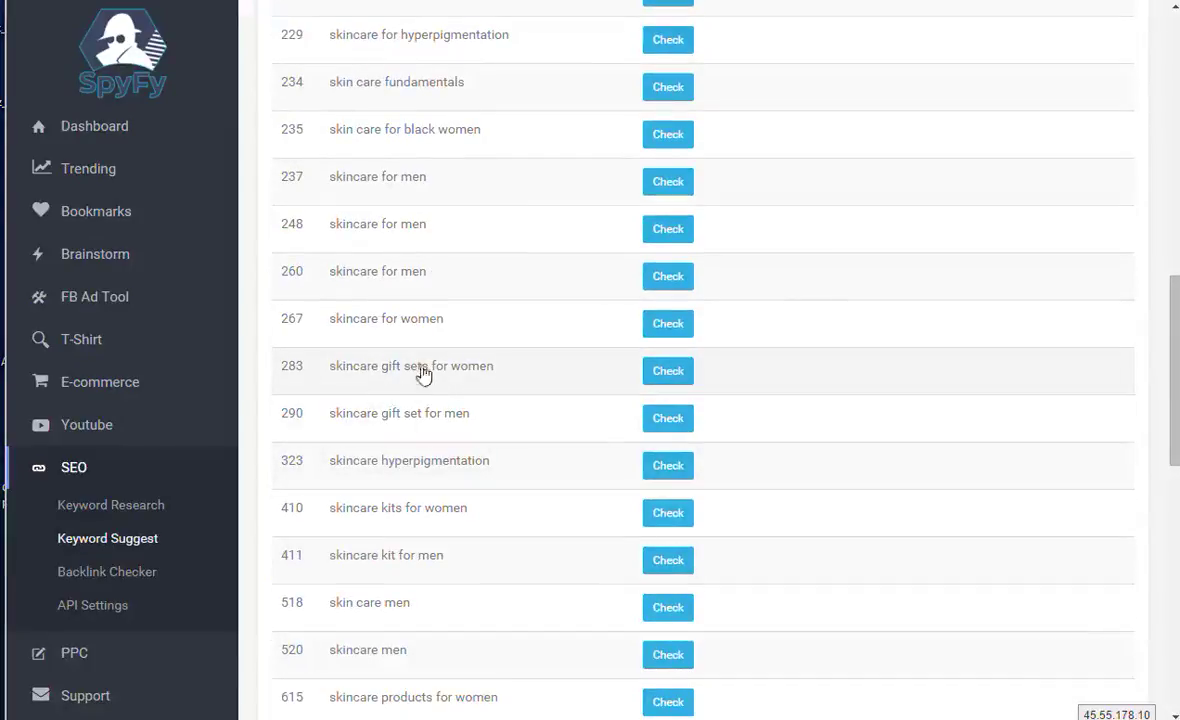
scroll(474, 406, down, 2)
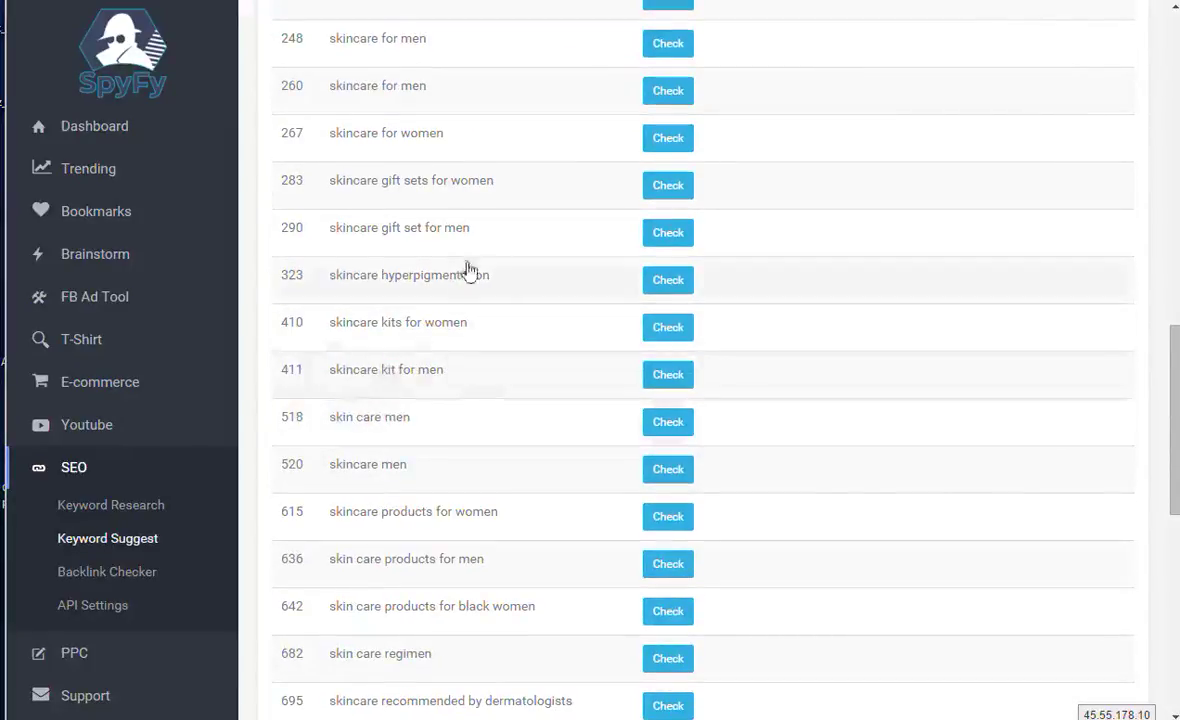
scroll(510, 440, down, 2)
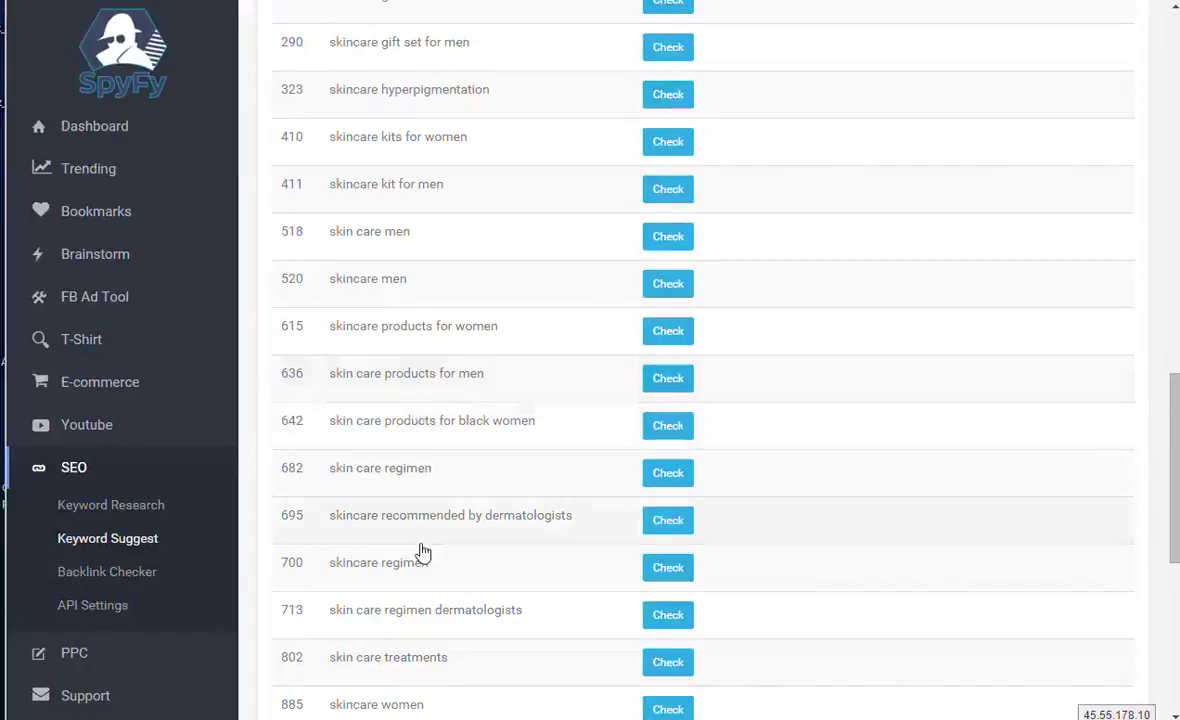
scroll(506, 535, down, 2)
scroll(519, 461, down, 2)
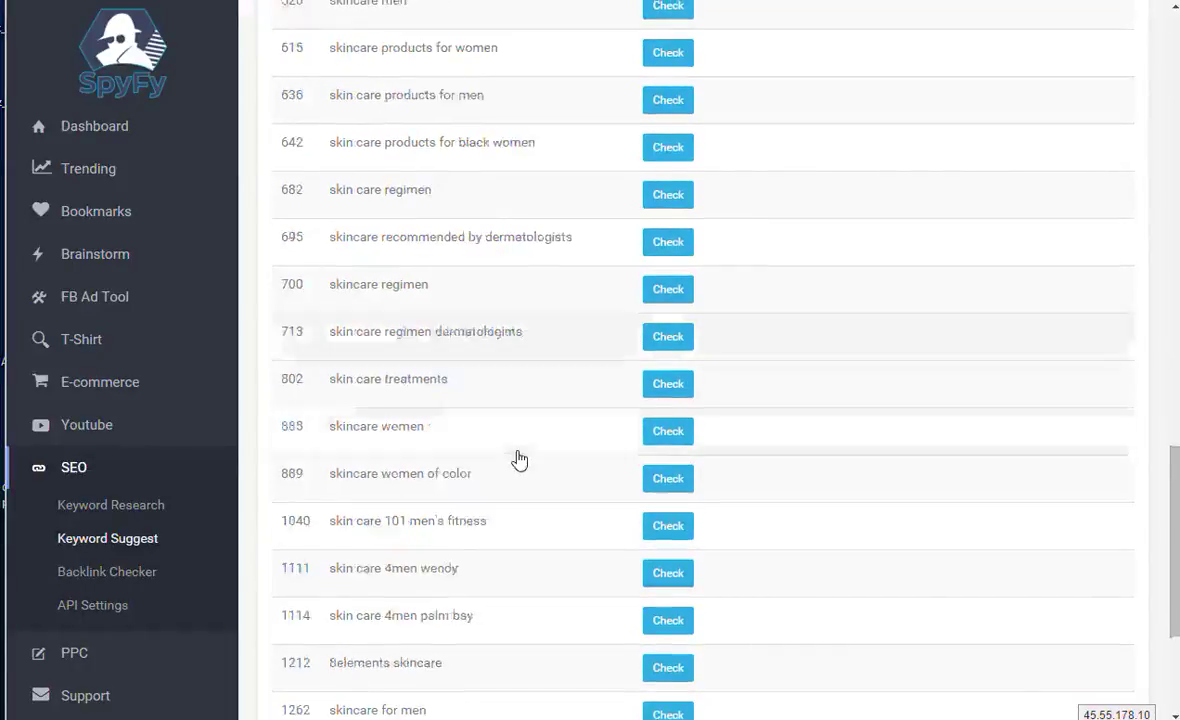
scroll(505, 470, down, 1)
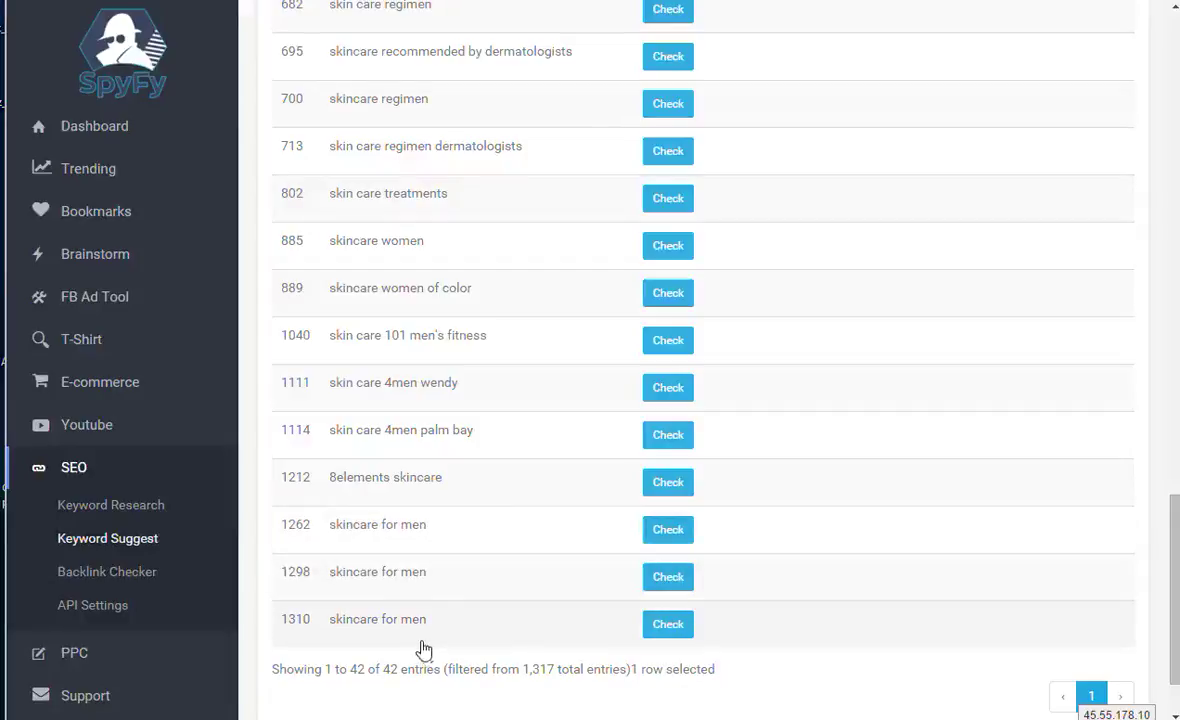
scroll(474, 546, up, 2)
scroll(455, 476, up, 8)
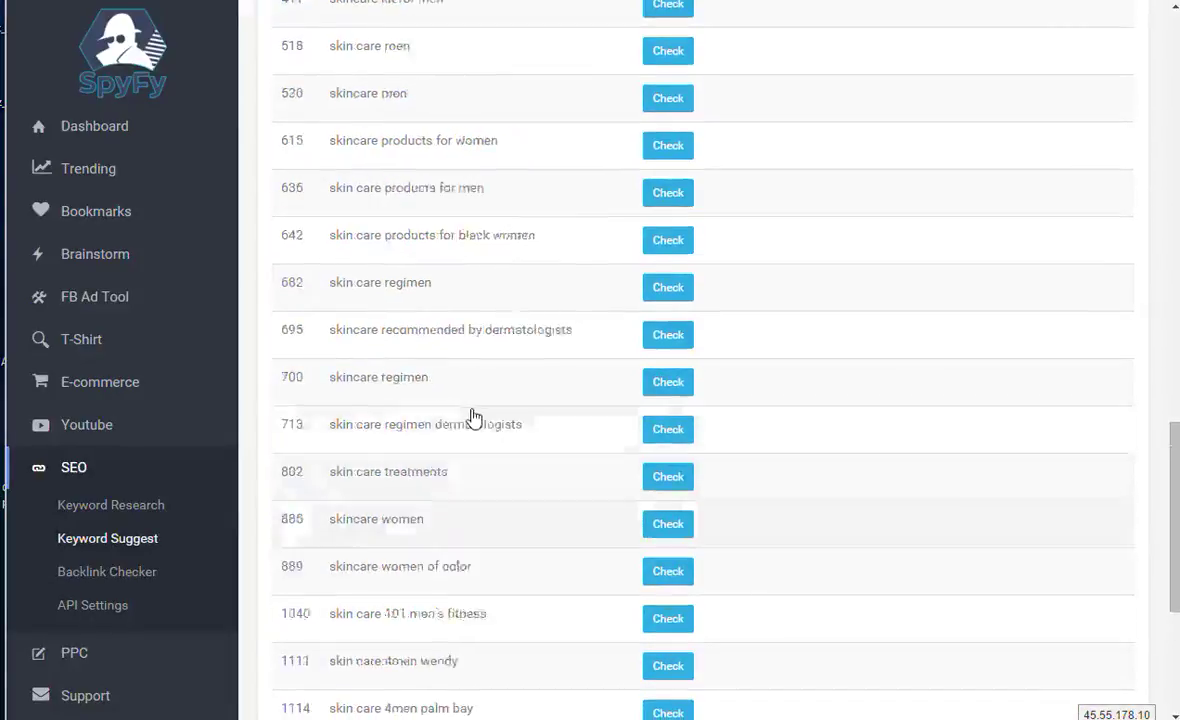
scroll(482, 350, up, 5)
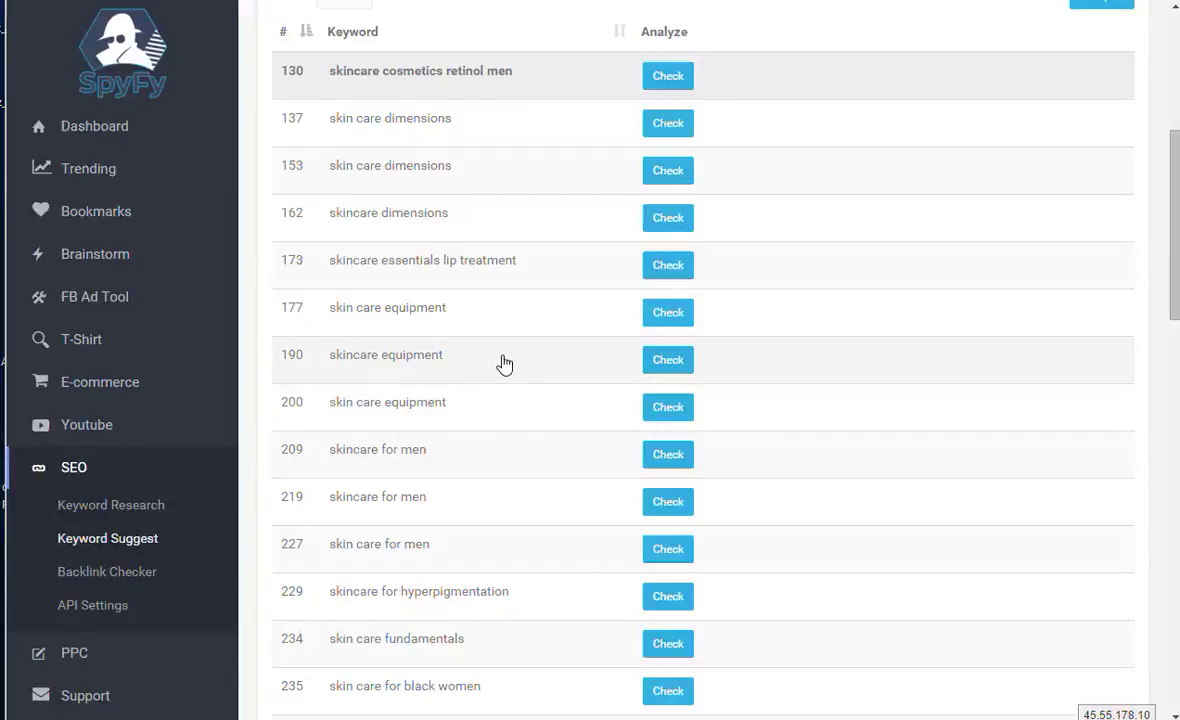
Step: Try to check the search metrics of the first "skin care equipment" suggestion, and open the Backlink Checker
click(665, 312)
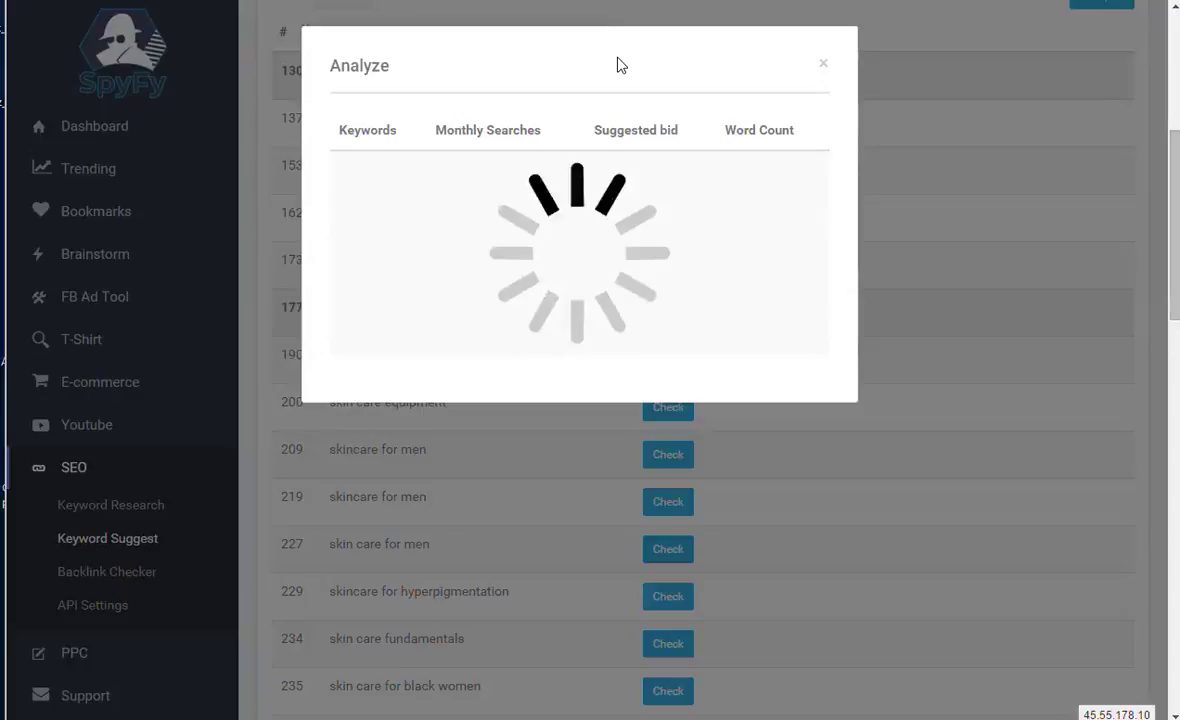
click(821, 64)
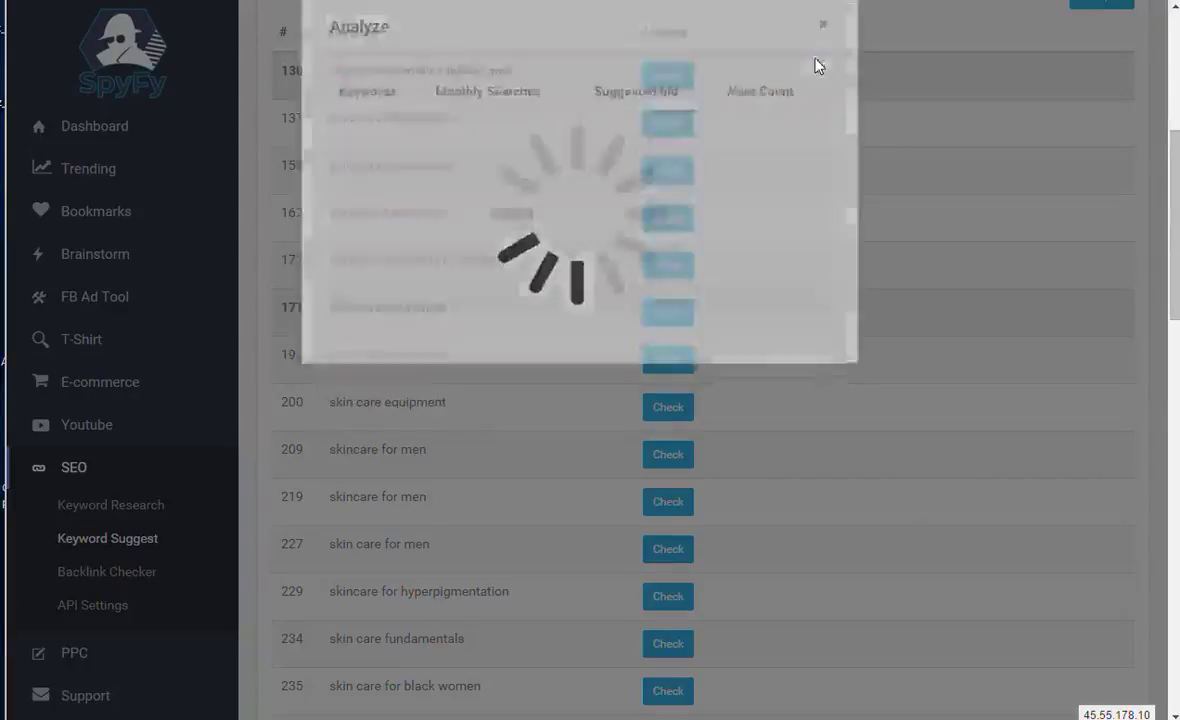
click(136, 572)
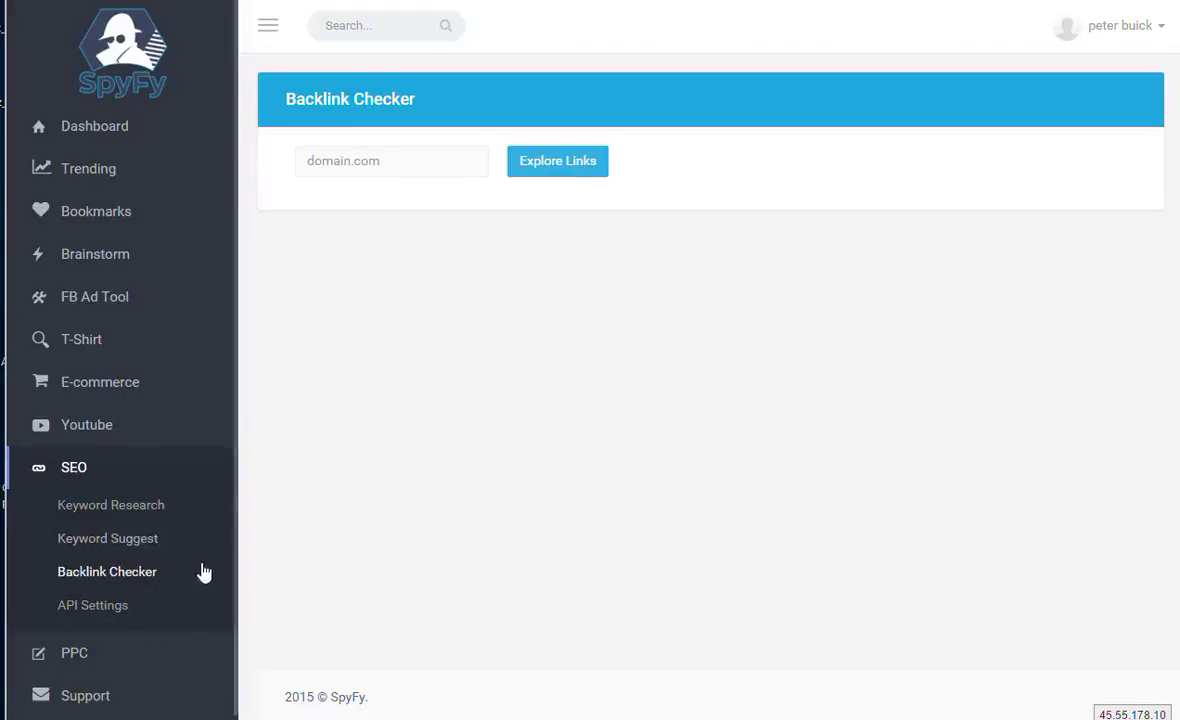
Step: Open the PPC Text Ads tool and search United States ads for "grandpa"
click(72, 658)
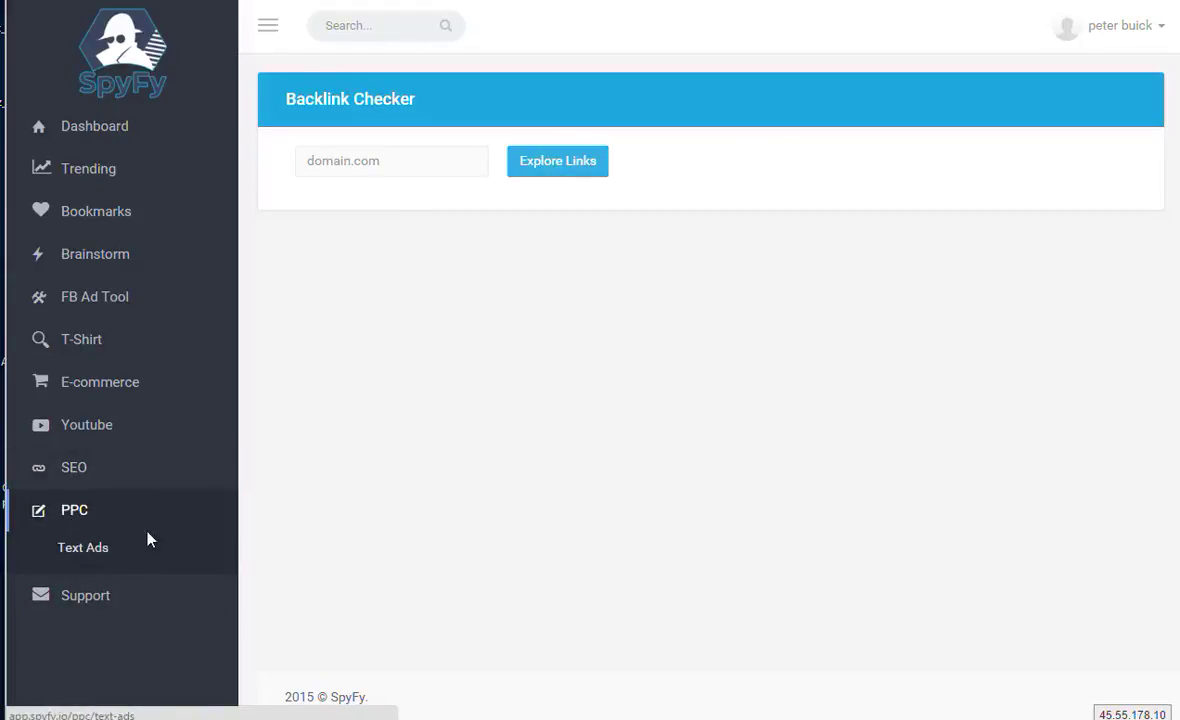
click(147, 540)
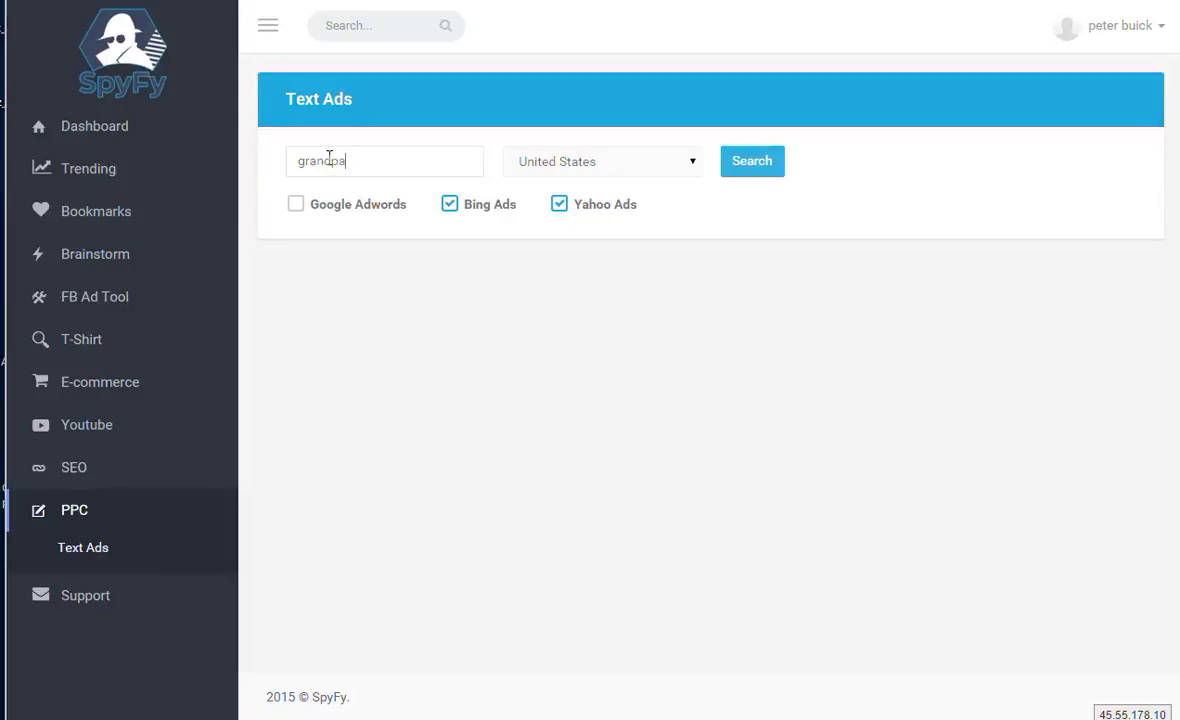
click(752, 162)
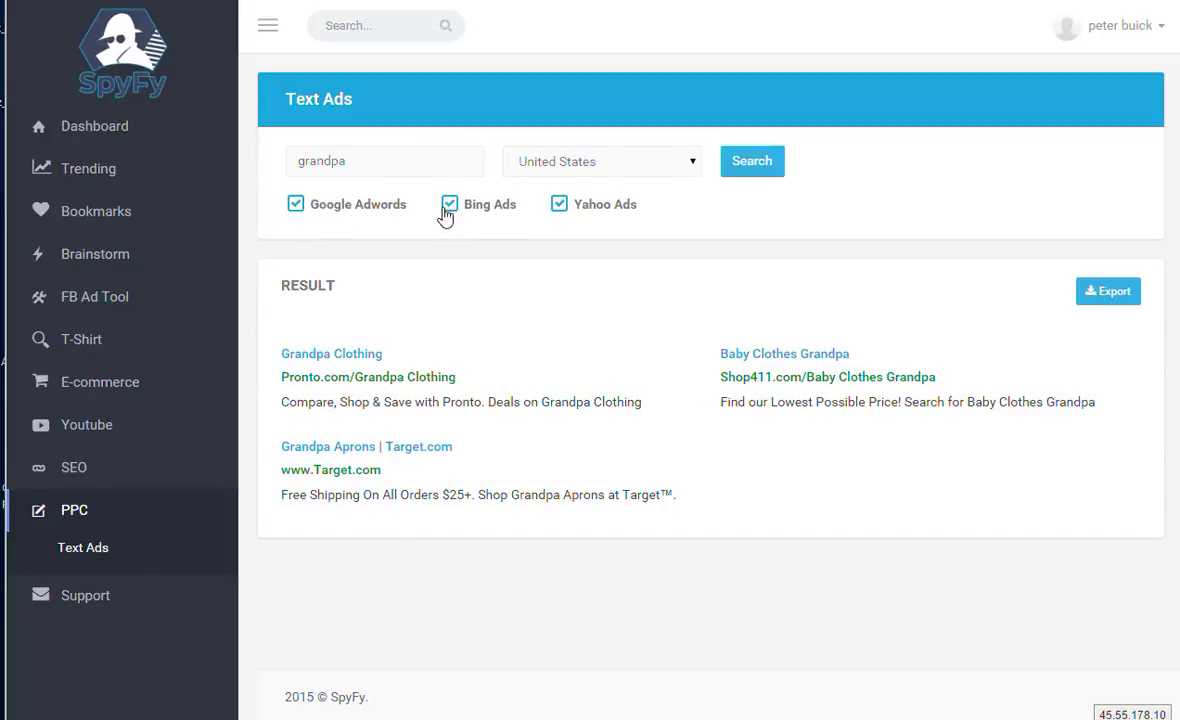
Step: Repeat the "grandpa" ad search with only Google Adwords selected, and deselect that service
click(768, 169)
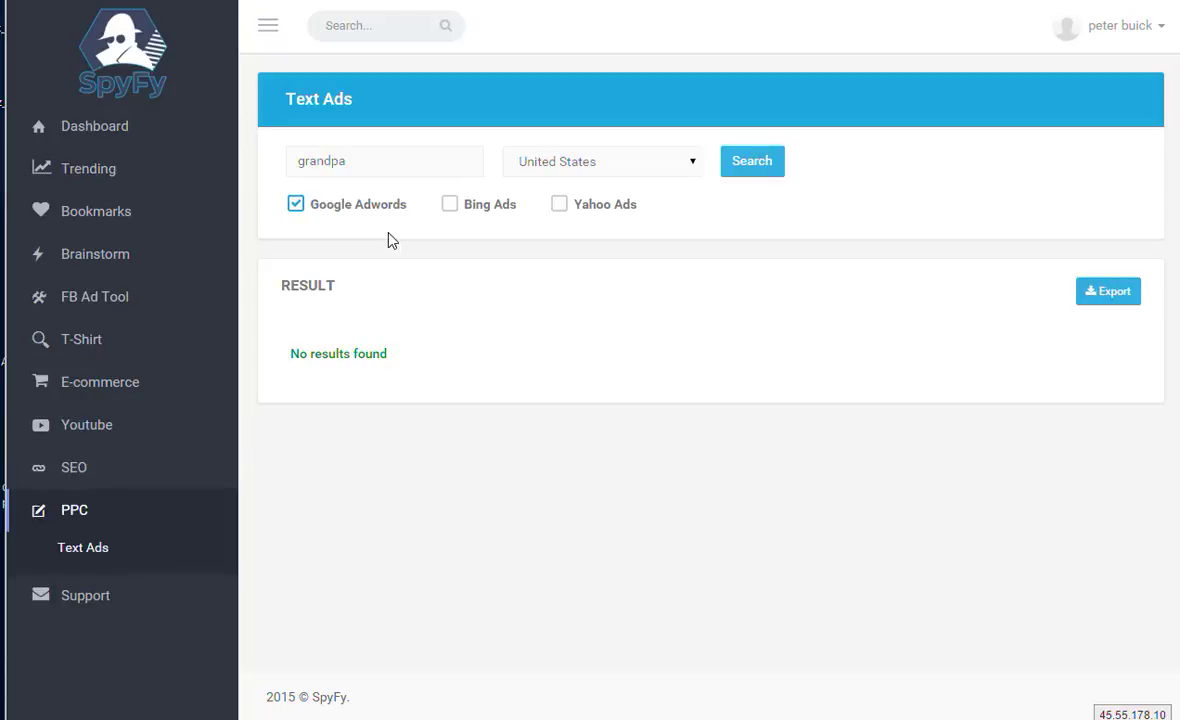
click(296, 205)
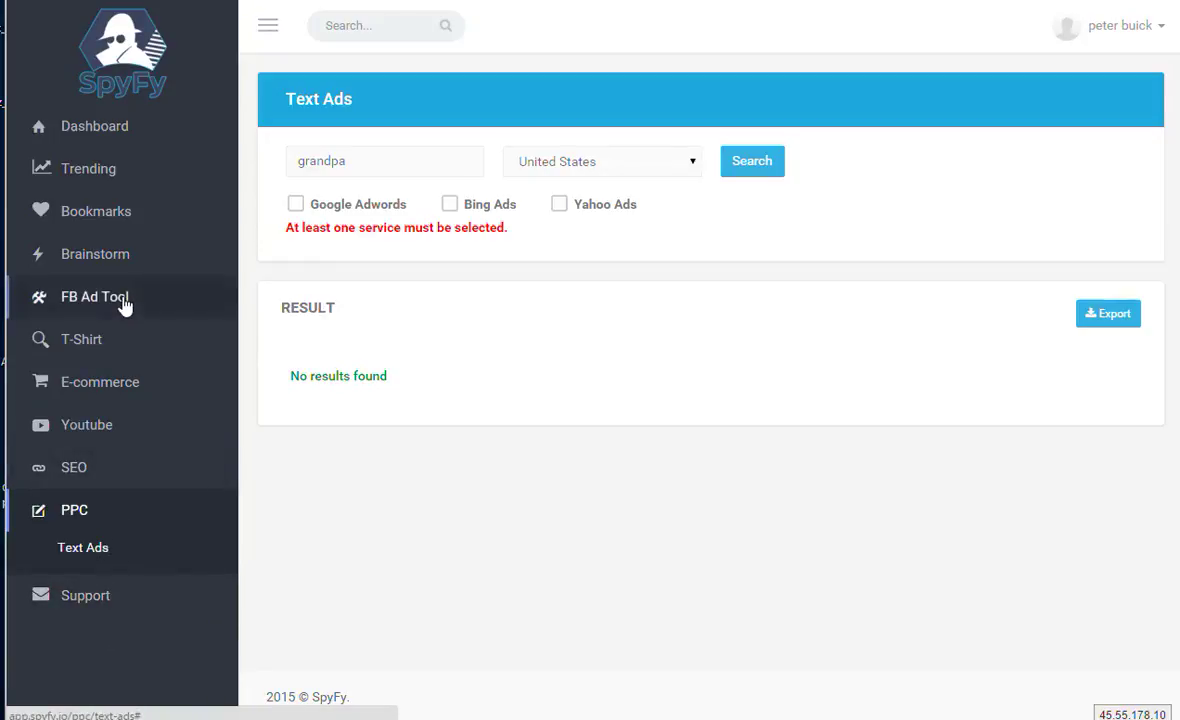
Step: Review the bookmarked items in the T-Shirt, Shopify, Aliexpress Spy, Amazon Spy and Storenvy Spy categories
click(113, 217)
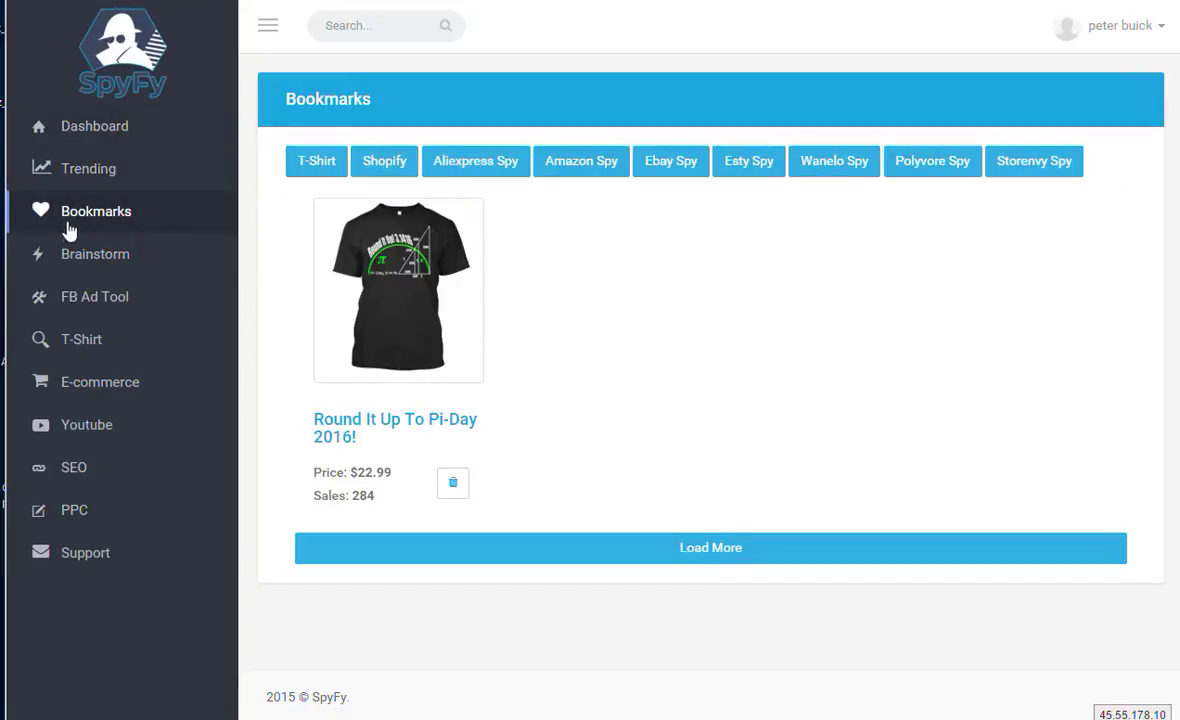
click(318, 164)
click(396, 164)
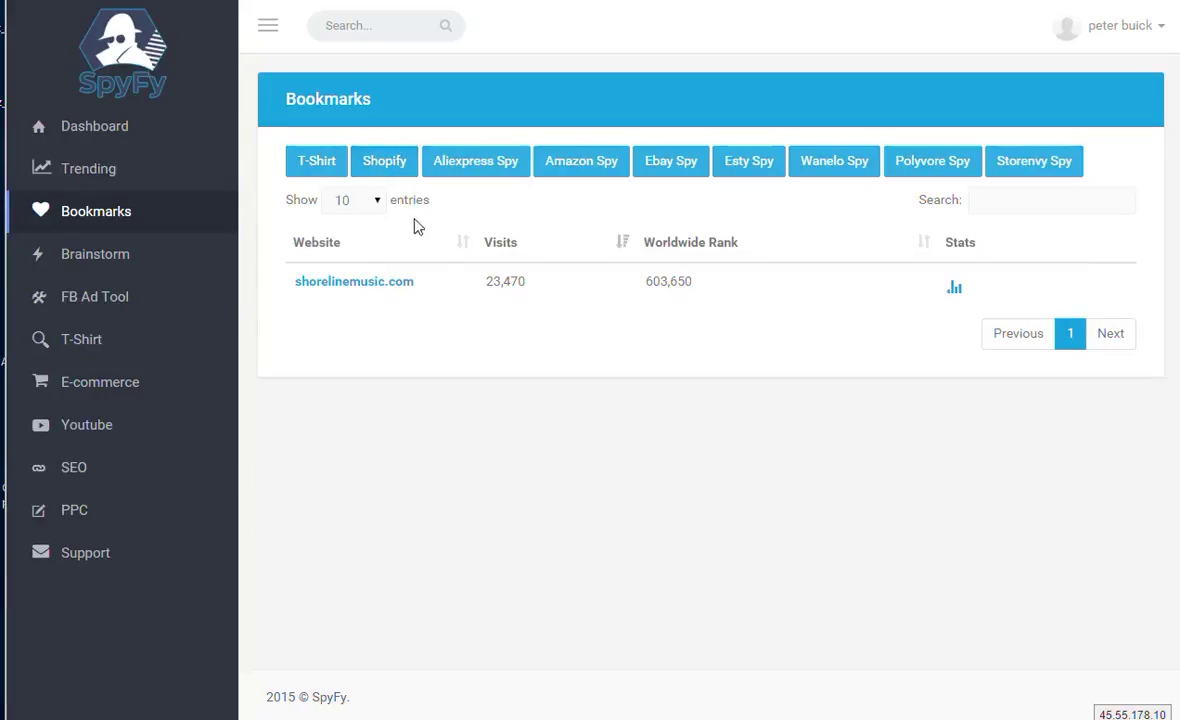
click(495, 164)
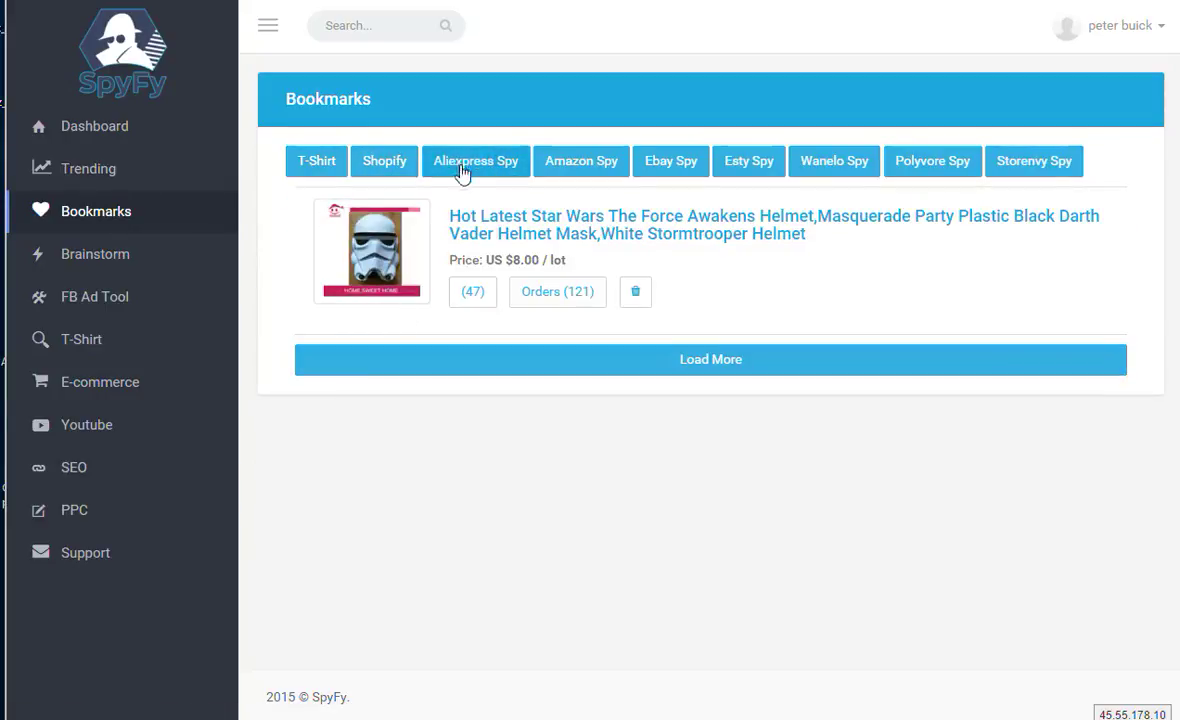
click(588, 170)
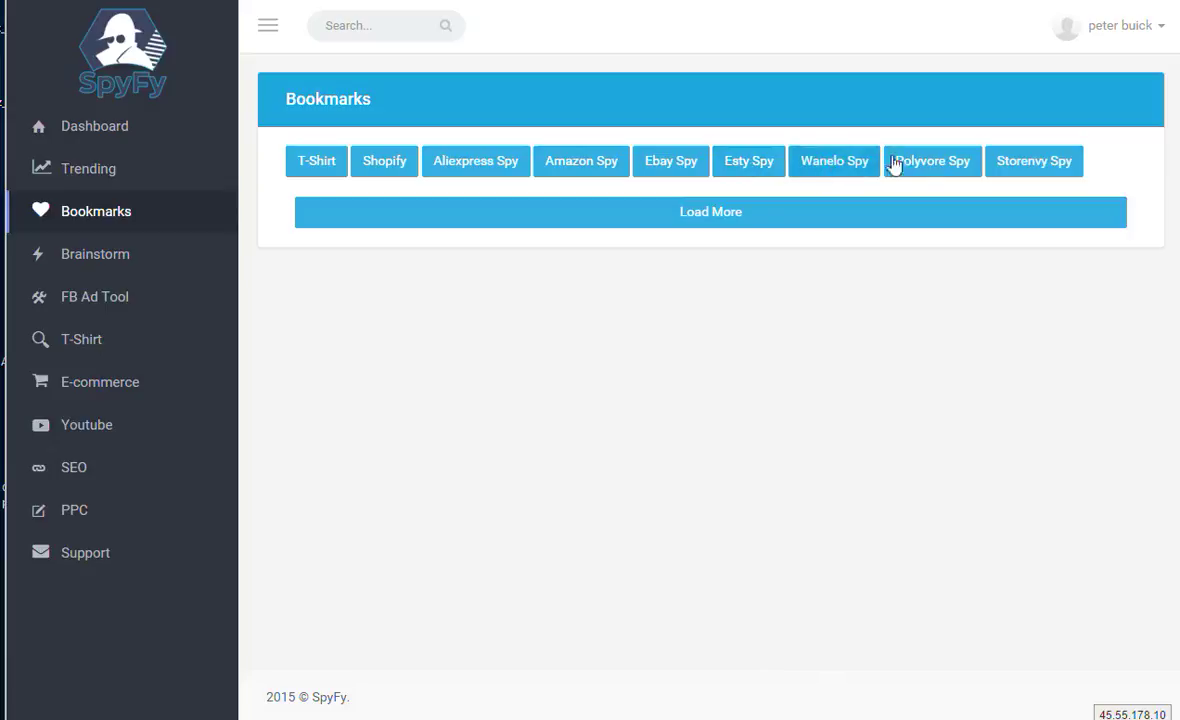
click(1030, 164)
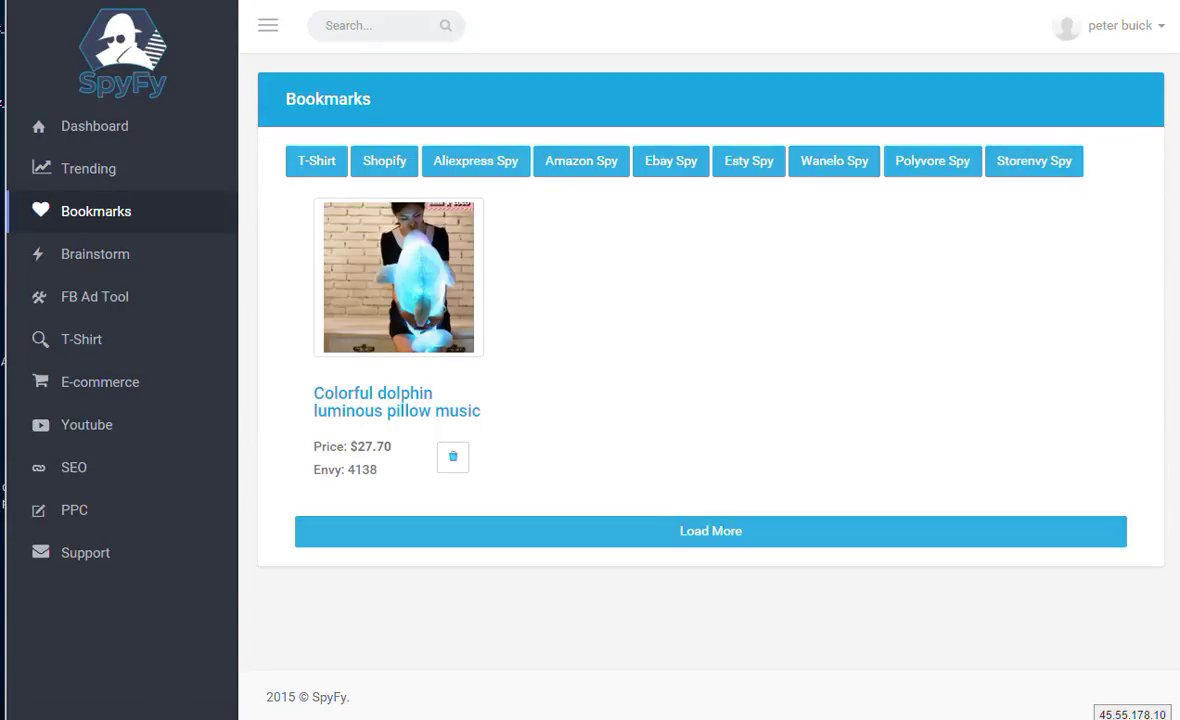
Step: Open the Dashboard and look through its Getting Started training videos
click(86, 124)
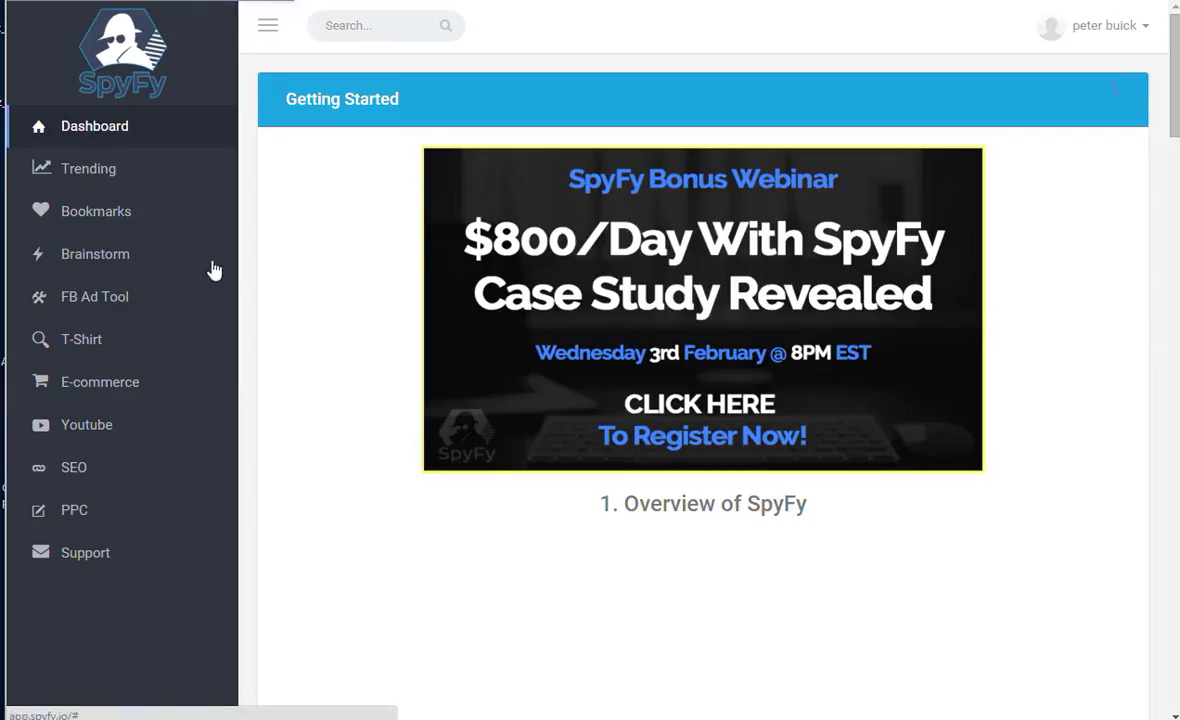
scroll(460, 385, down, 15)
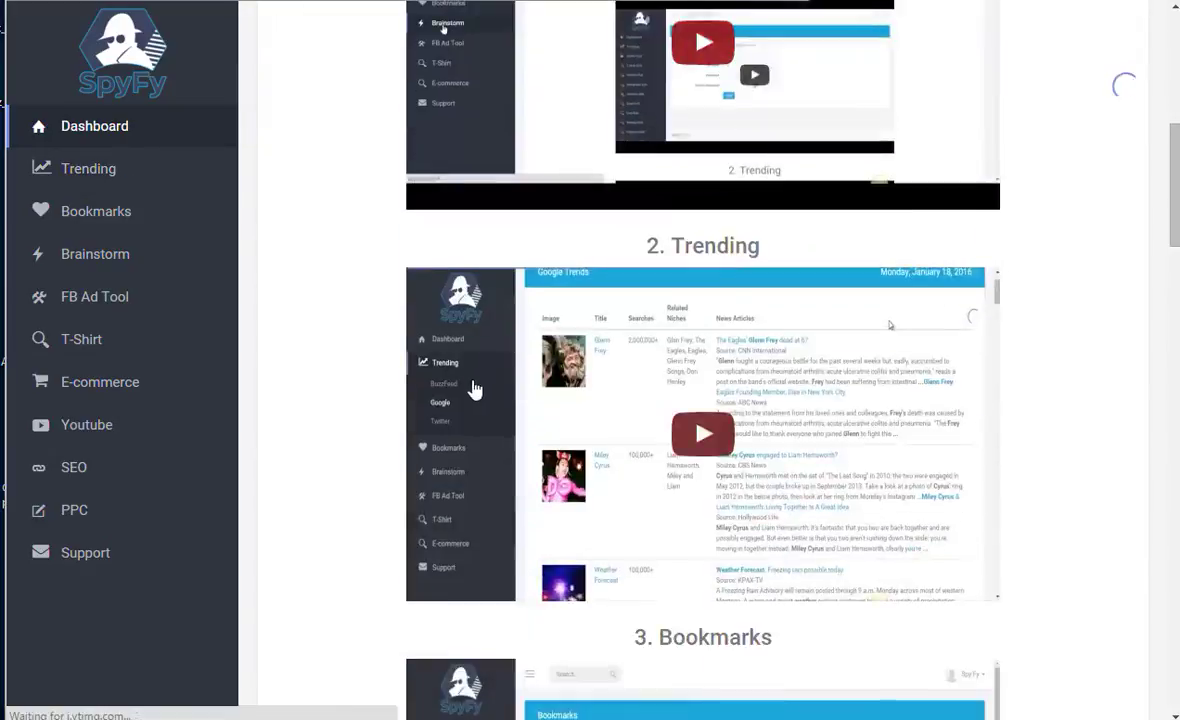
scroll(631, 397, down, 15)
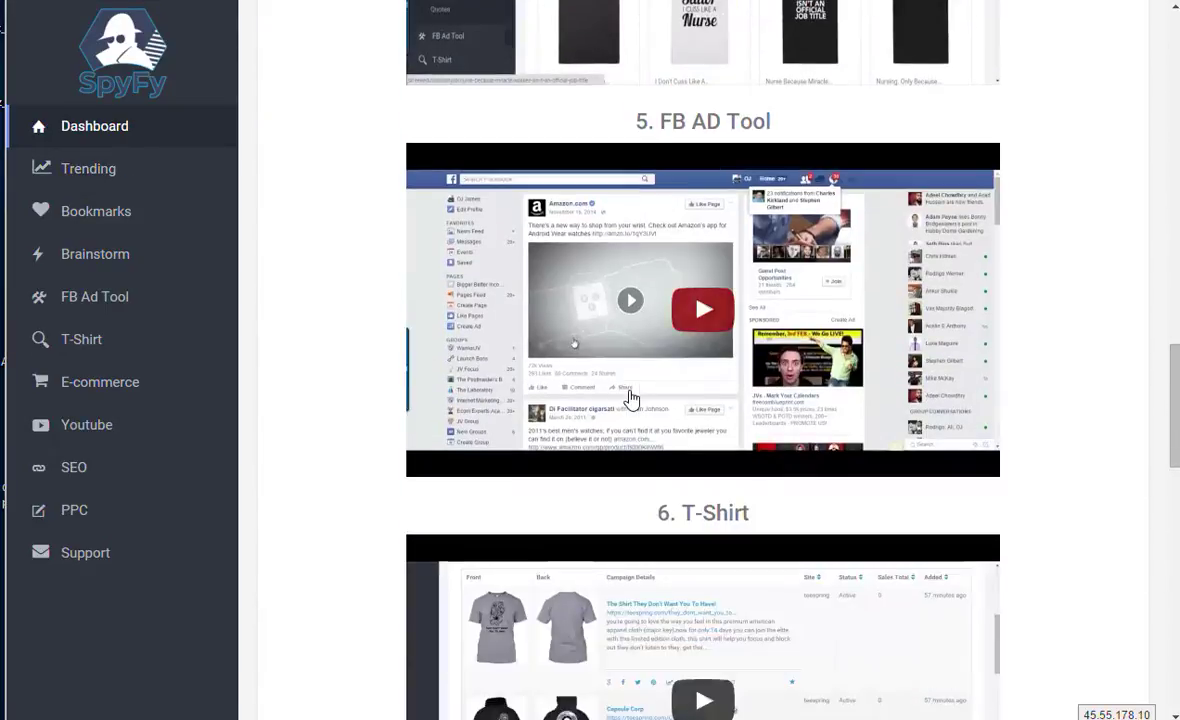
scroll(631, 437, down, 2)
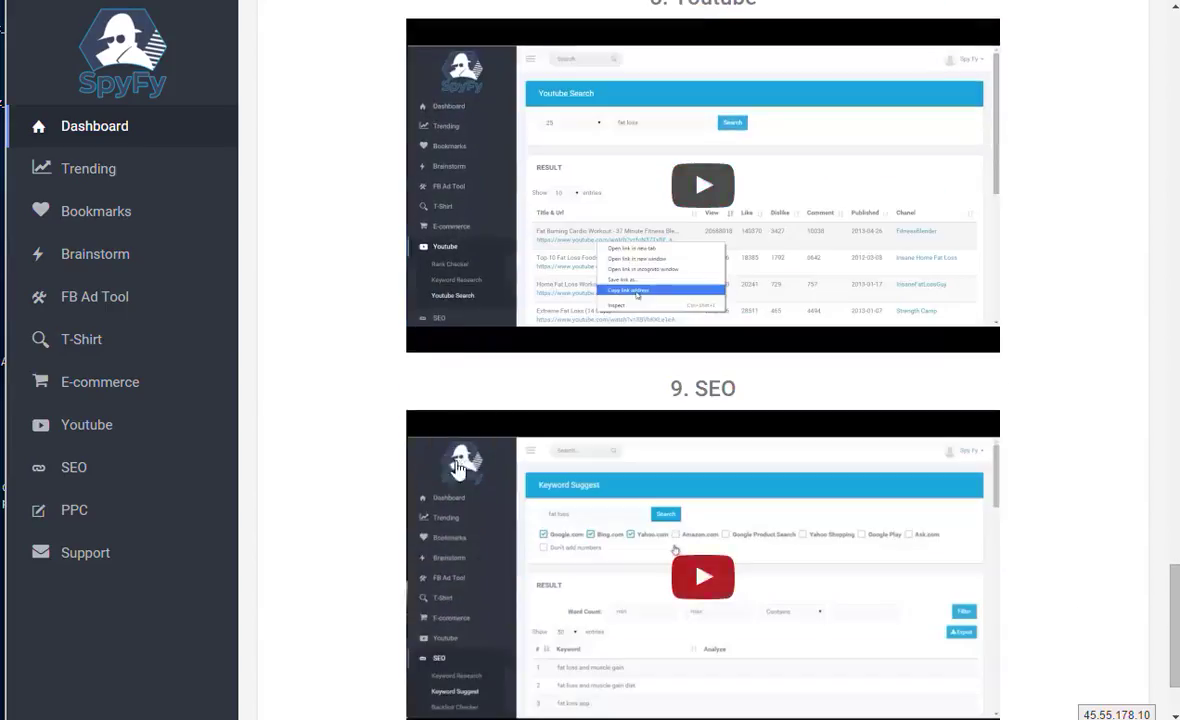
scroll(337, 327, up, 15)
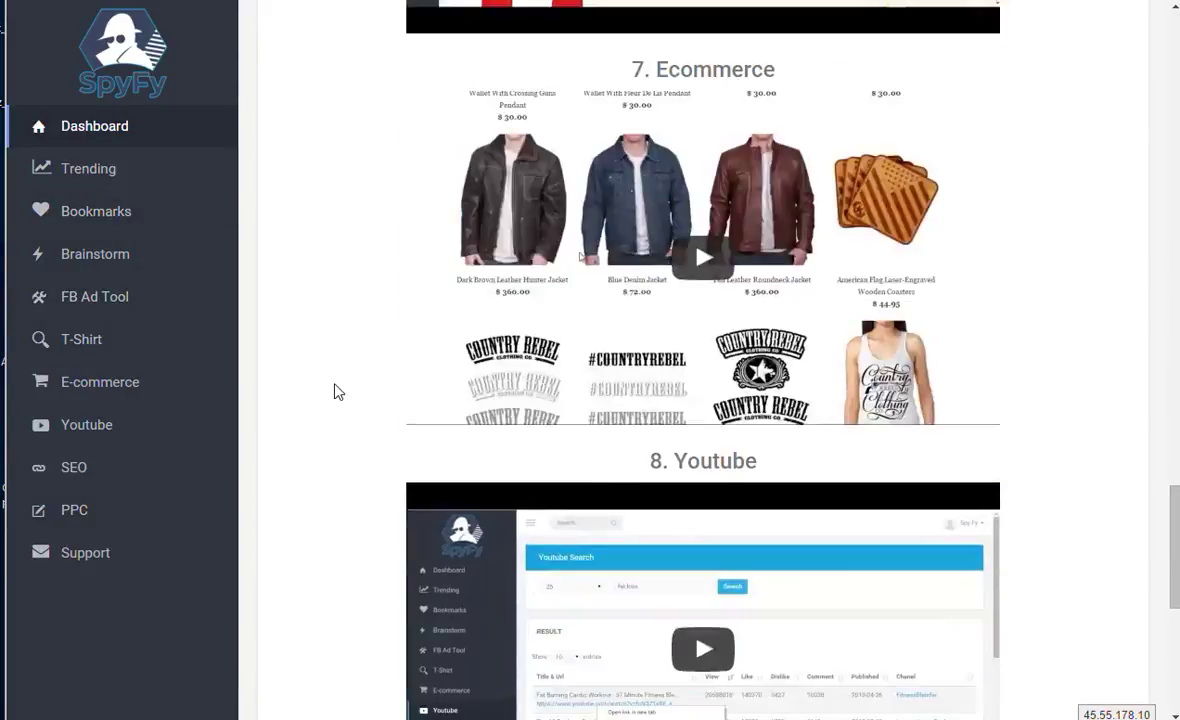
scroll(340, 340, up, 3)
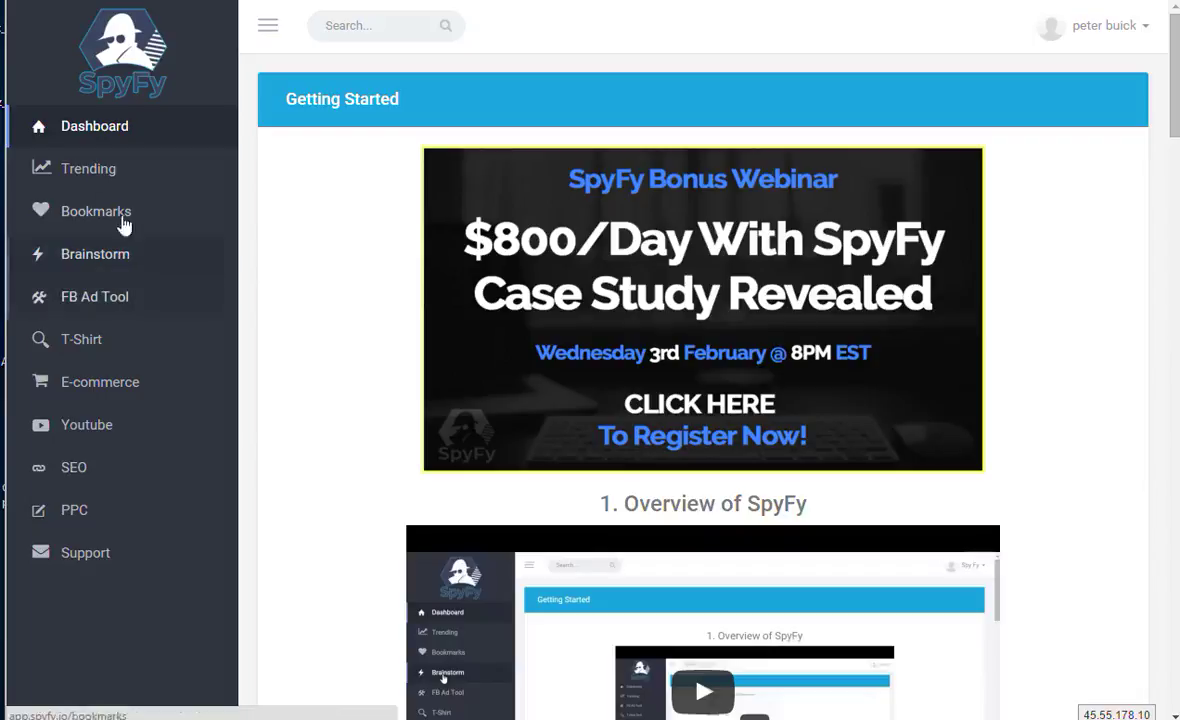
Step: Return to the bookmarks and view the T-Shirt and Shopify categories, ending on T-Shirt
click(88, 216)
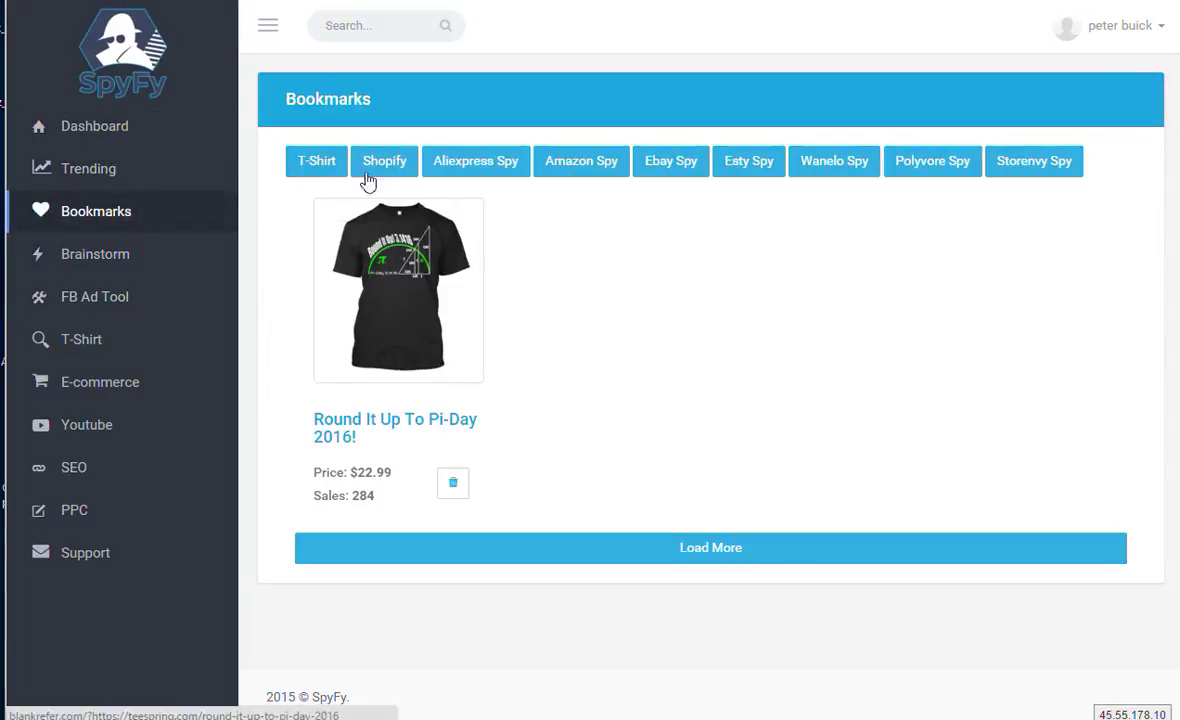
click(321, 164)
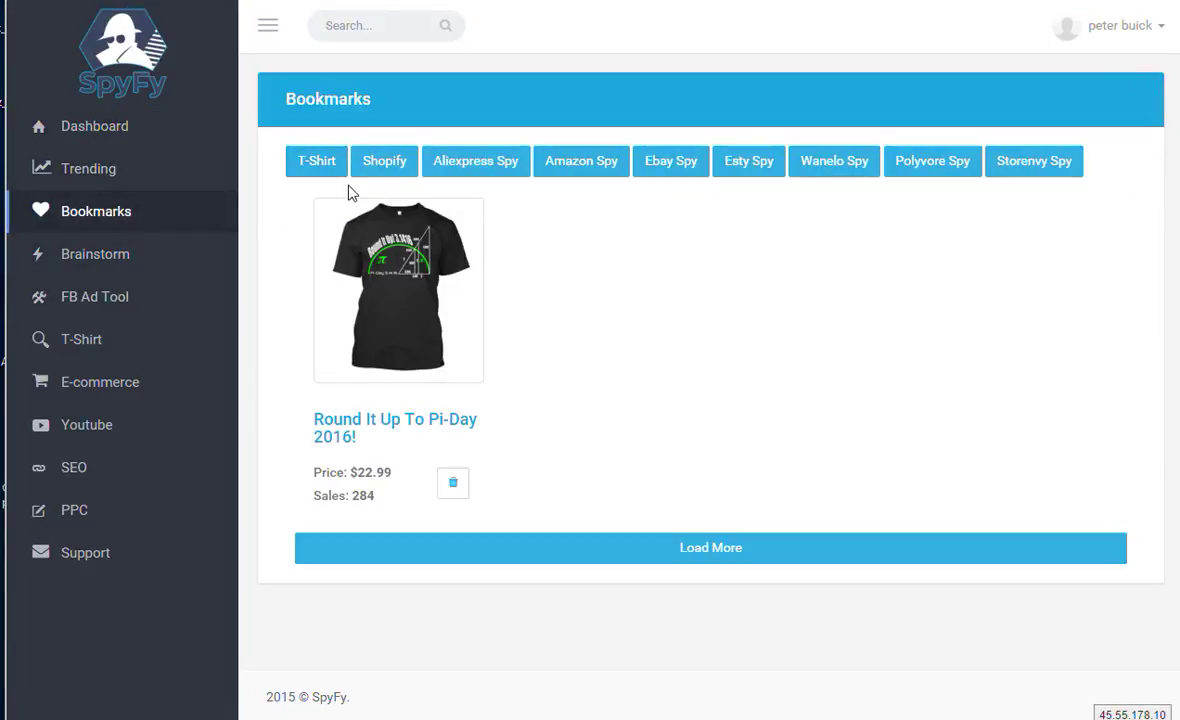
click(396, 162)
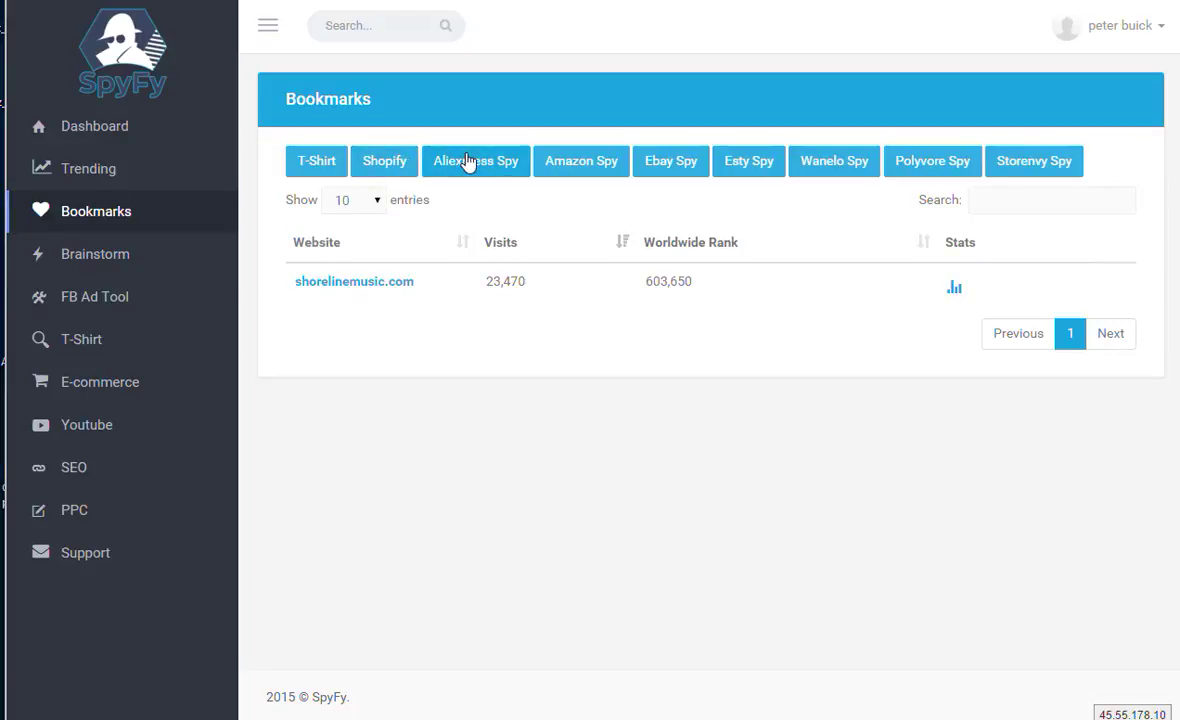
click(316, 164)
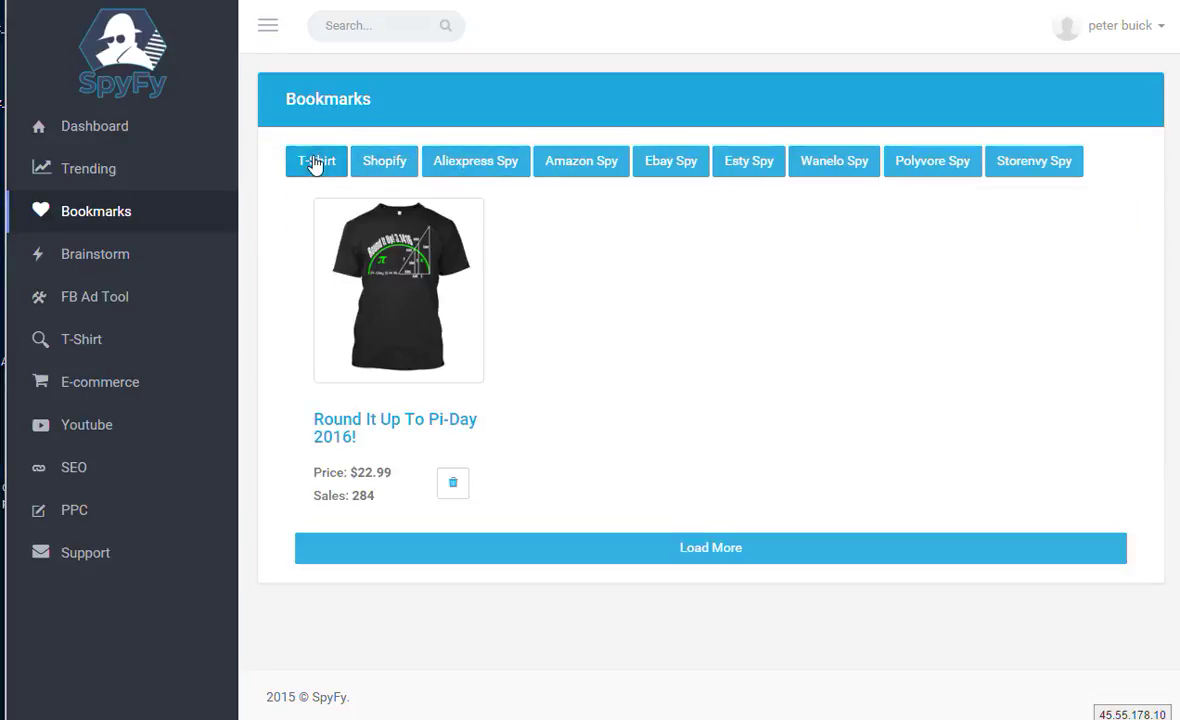
Step: Search the T-shirt campaigns for "crusader" and examine the designs, prices and sales on the first results page
click(346, 22)
text(crusader)
key(Return)
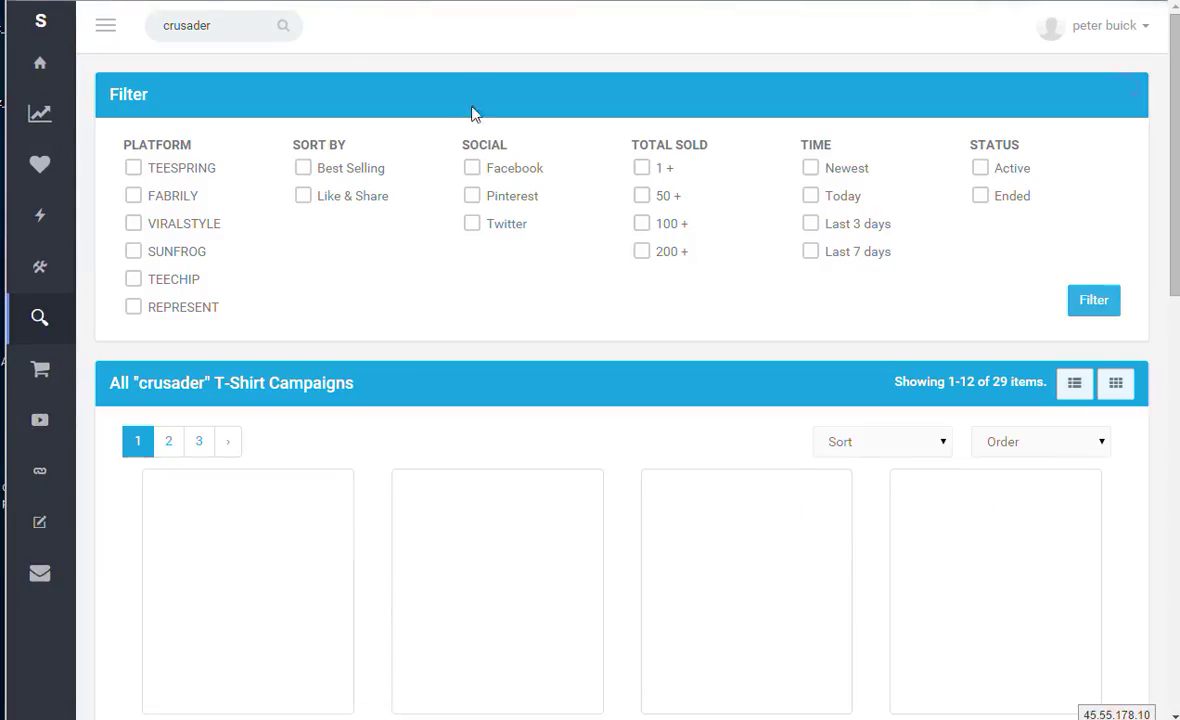
scroll(612, 400, down, 10)
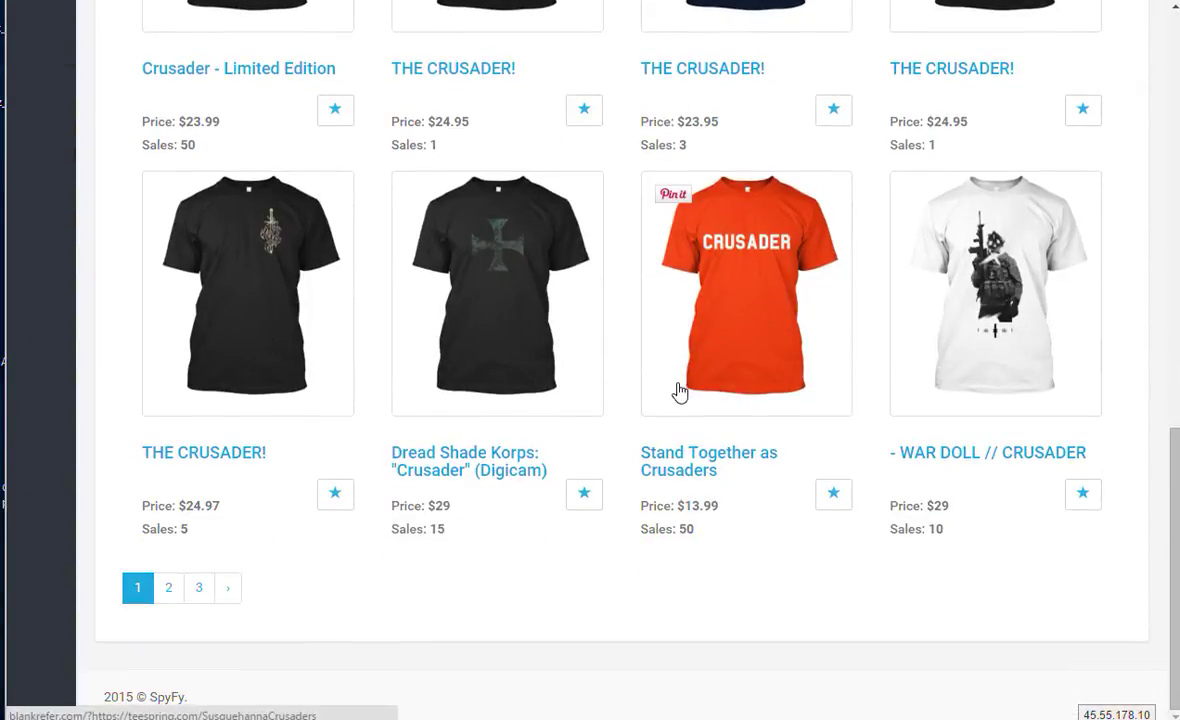
scroll(680, 396, up, 8)
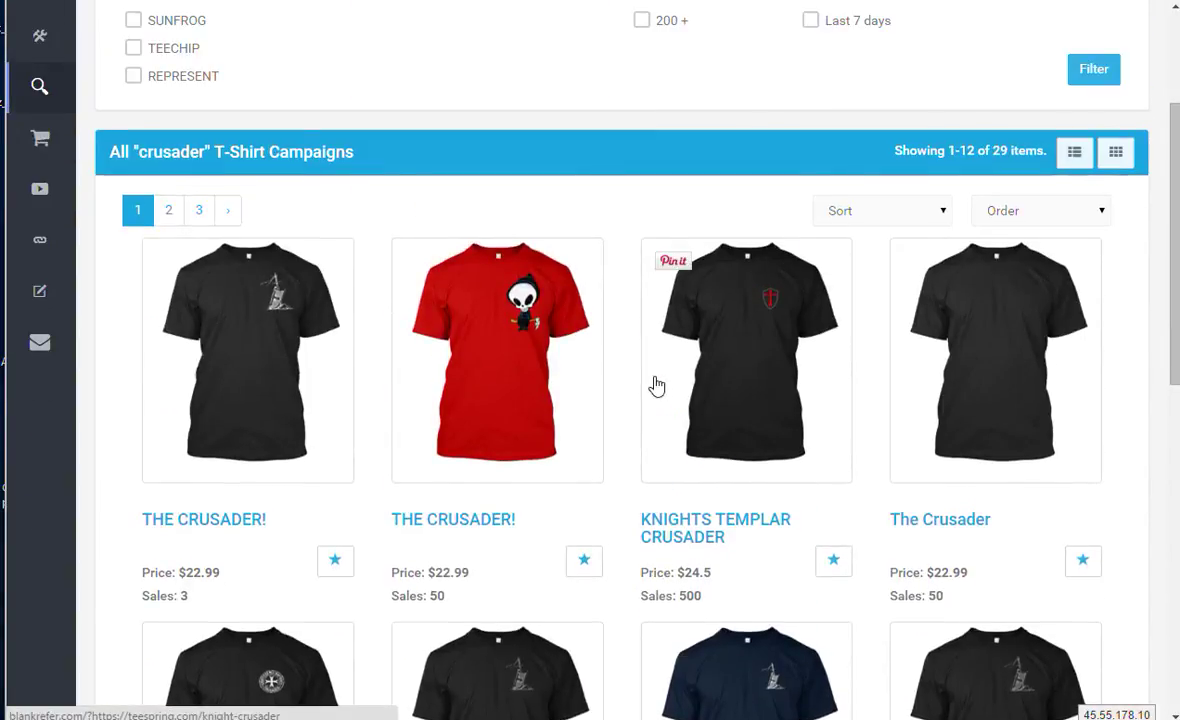
scroll(442, 387, down, 1)
scroll(827, 308, up, 3)
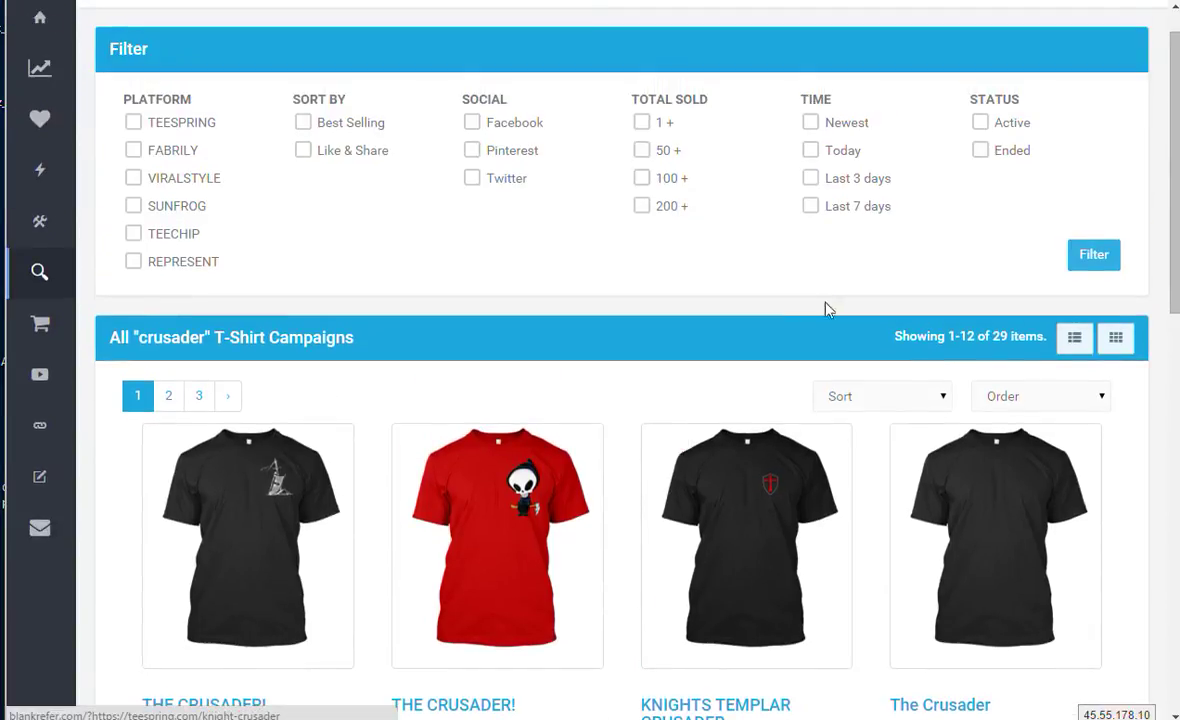
scroll(756, 503, down, 10)
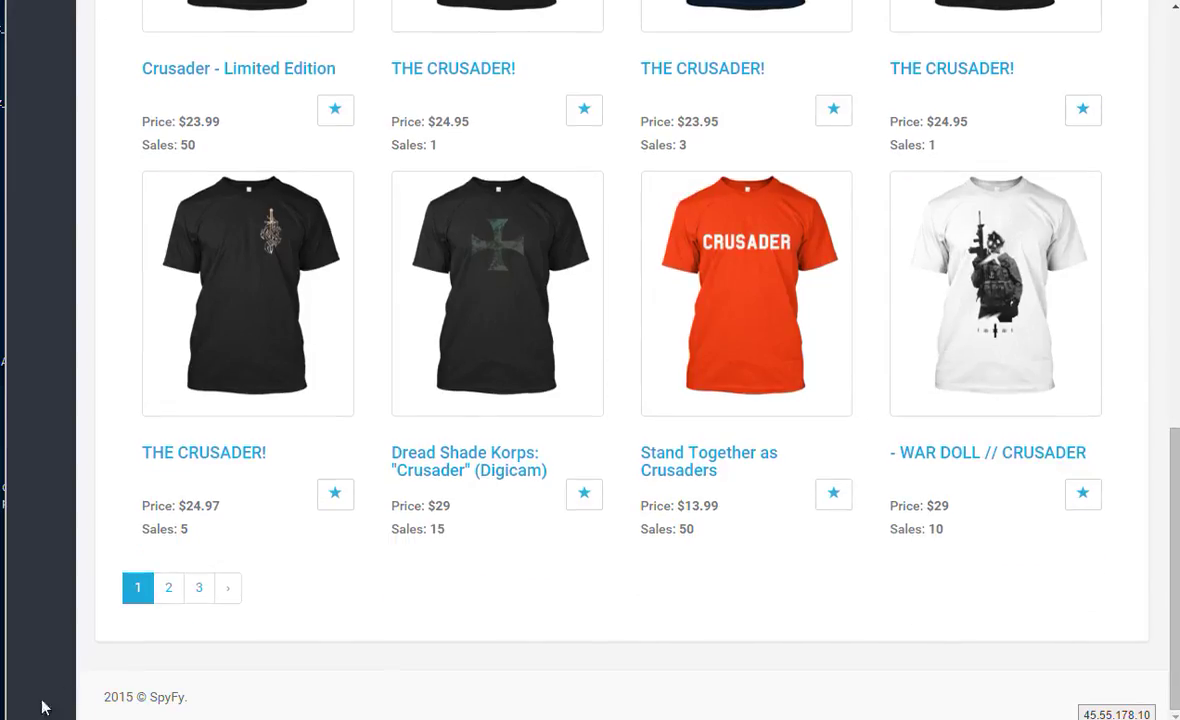
Step: Browse the second and third pages of the "crusader" T-shirt campaigns
click(169, 594)
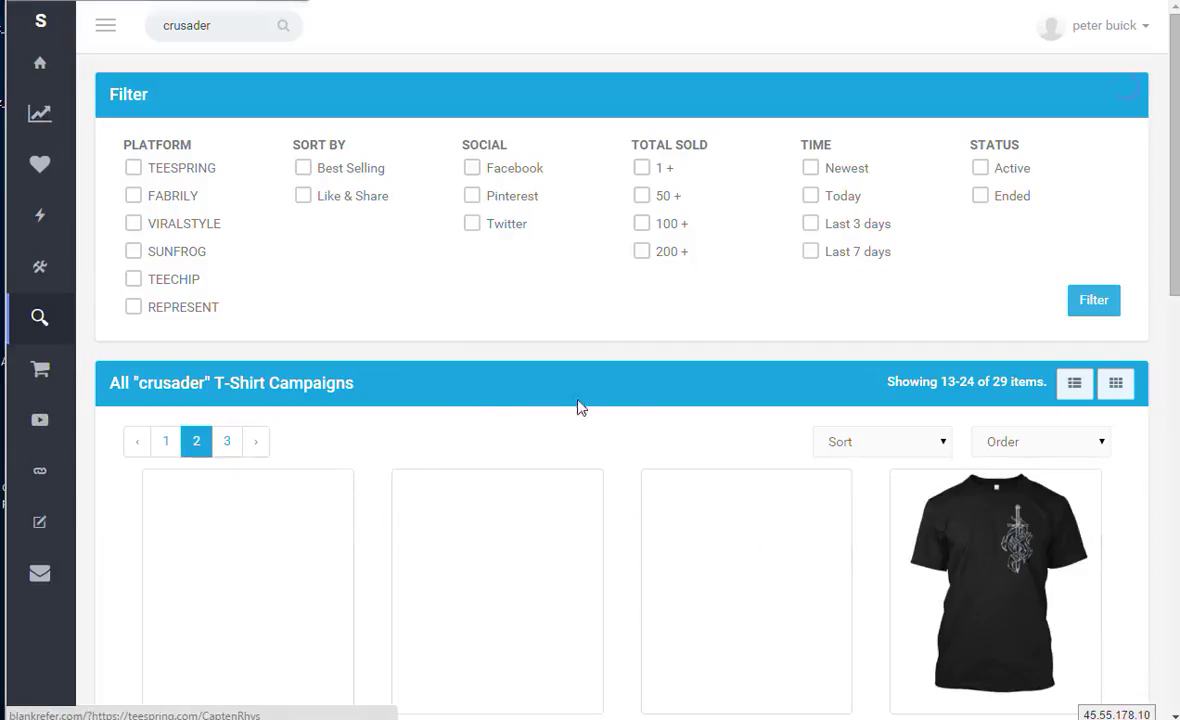
scroll(660, 410, down, 3)
scroll(661, 414, down, 1)
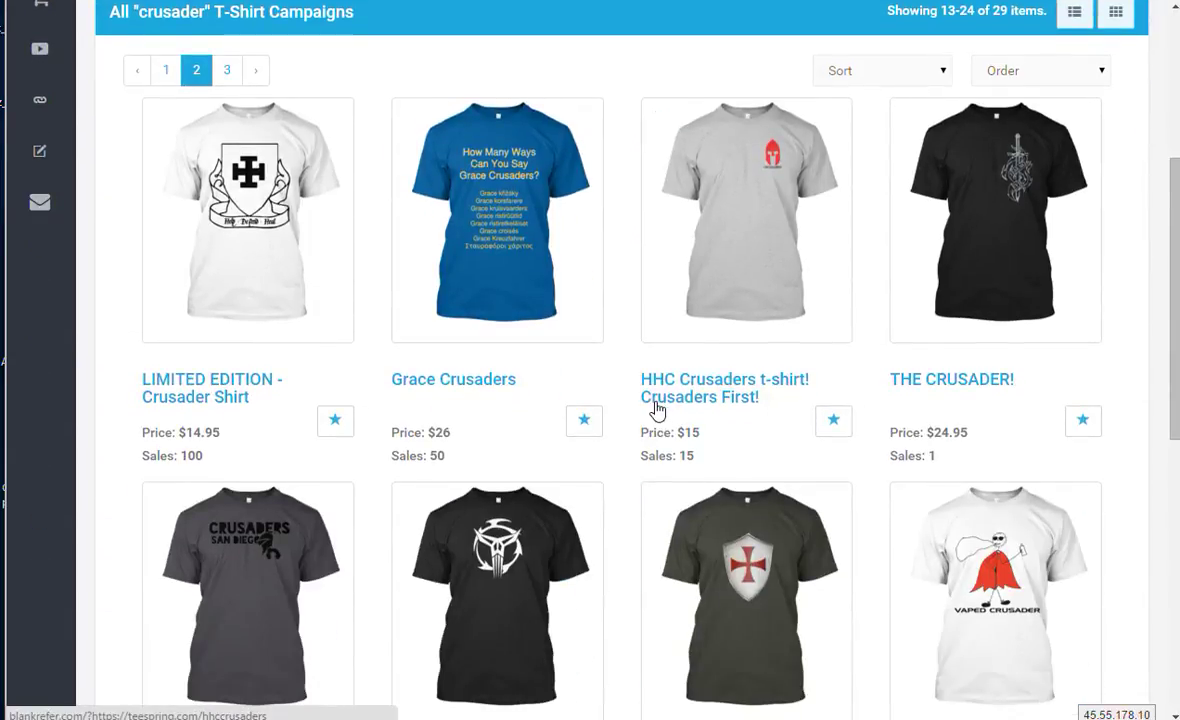
scroll(657, 410, down, 7)
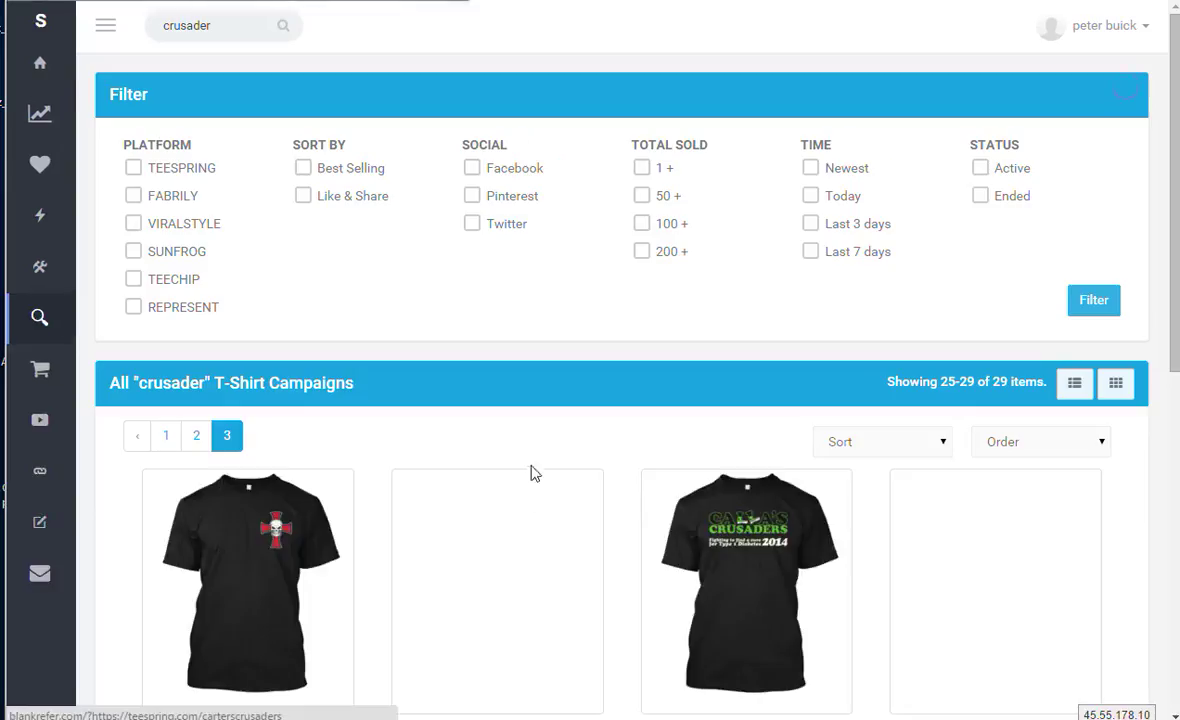
scroll(532, 472, down, 4)
scroll(566, 438, down, 3)
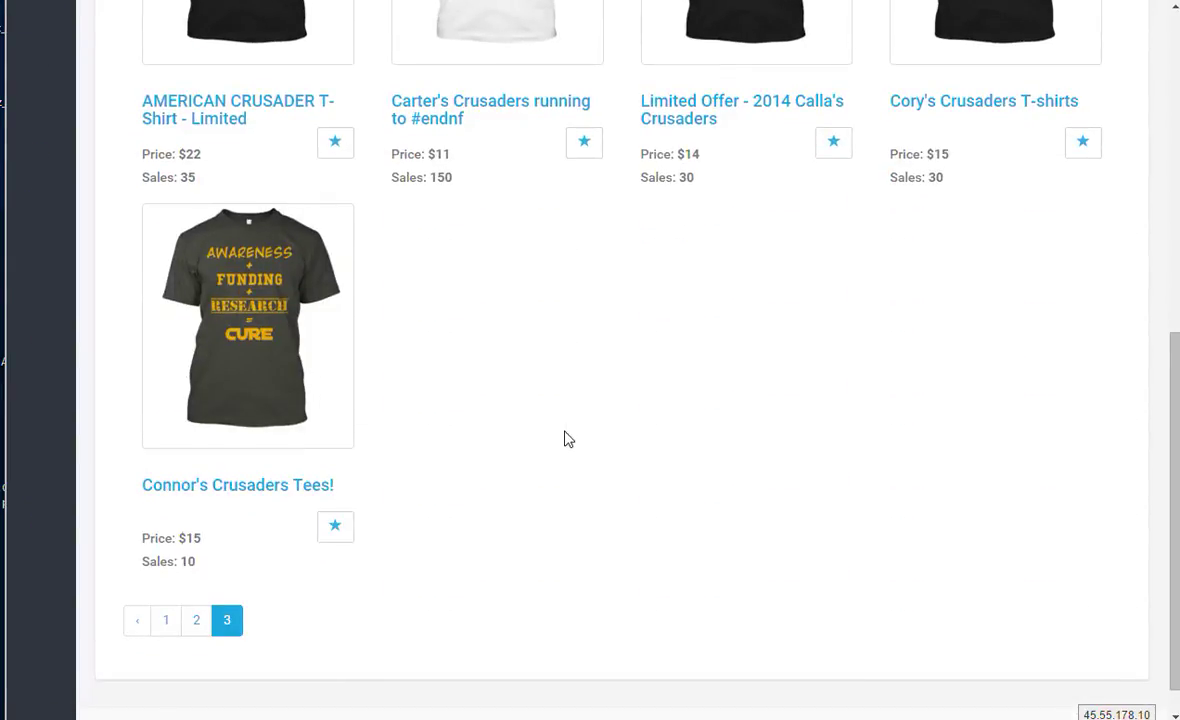
scroll(566, 438, up, 6)
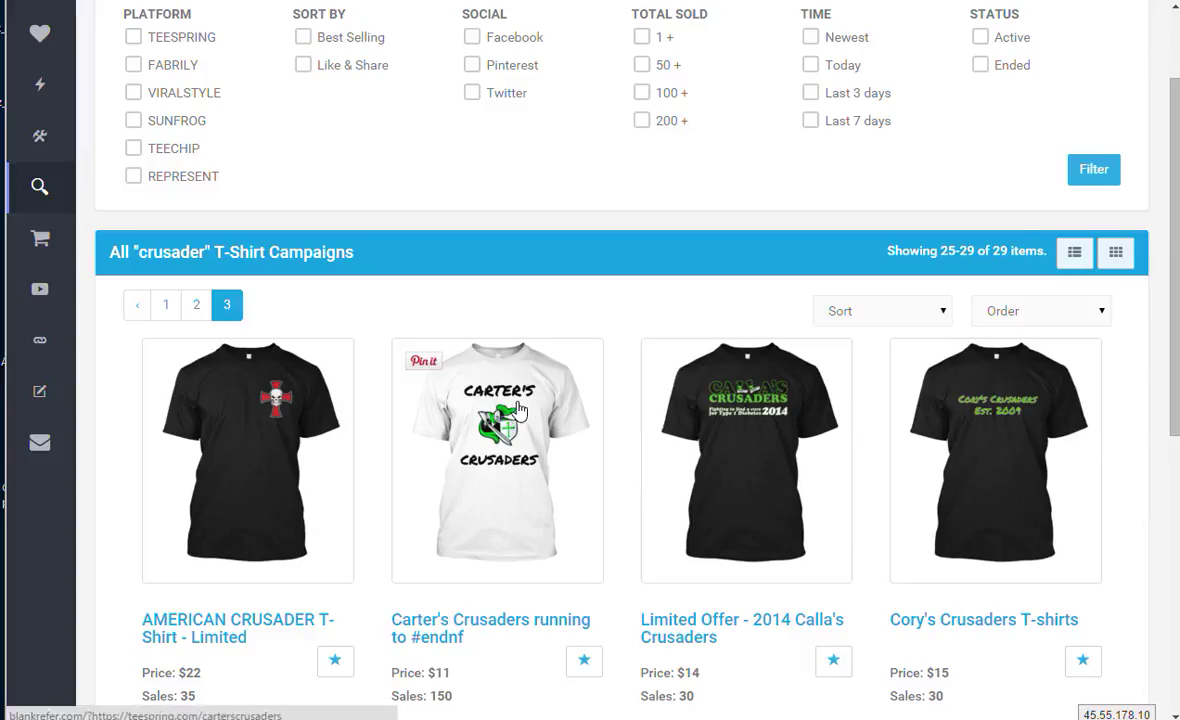
scroll(519, 410, up, 2)
Step: Open the T-Shirt Overview, view the first hot campaign's Teespring page, and close that page
mouse_move(38, 117)
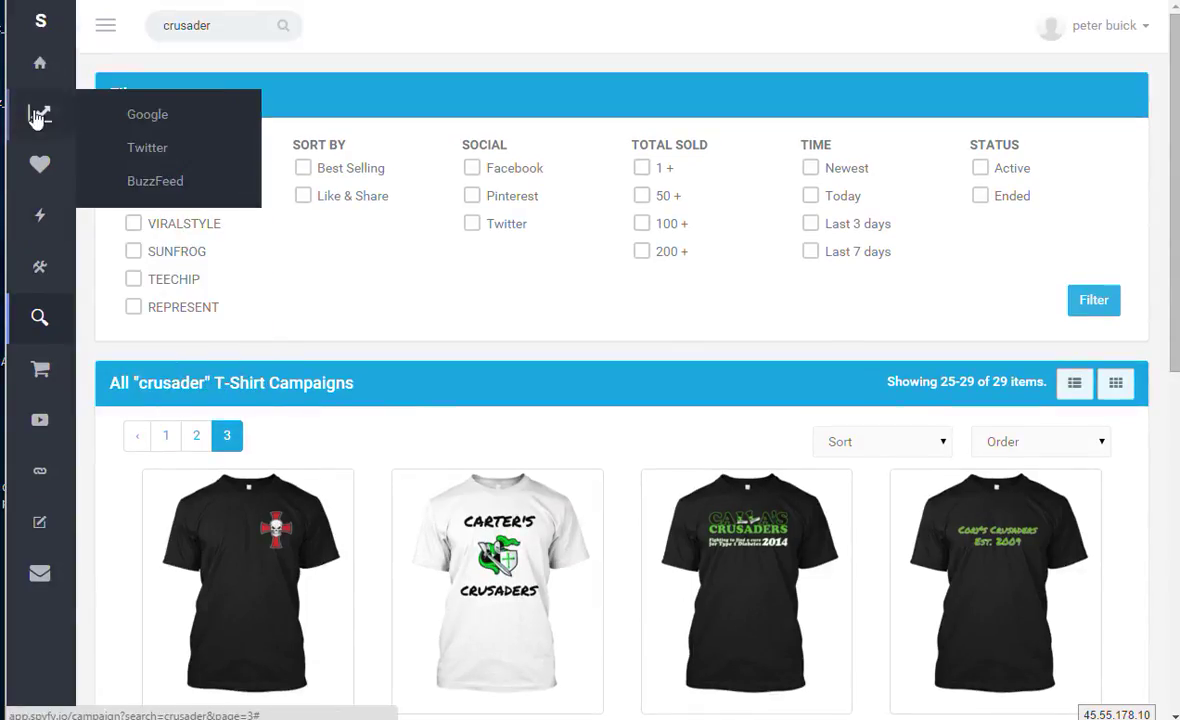
click(103, 25)
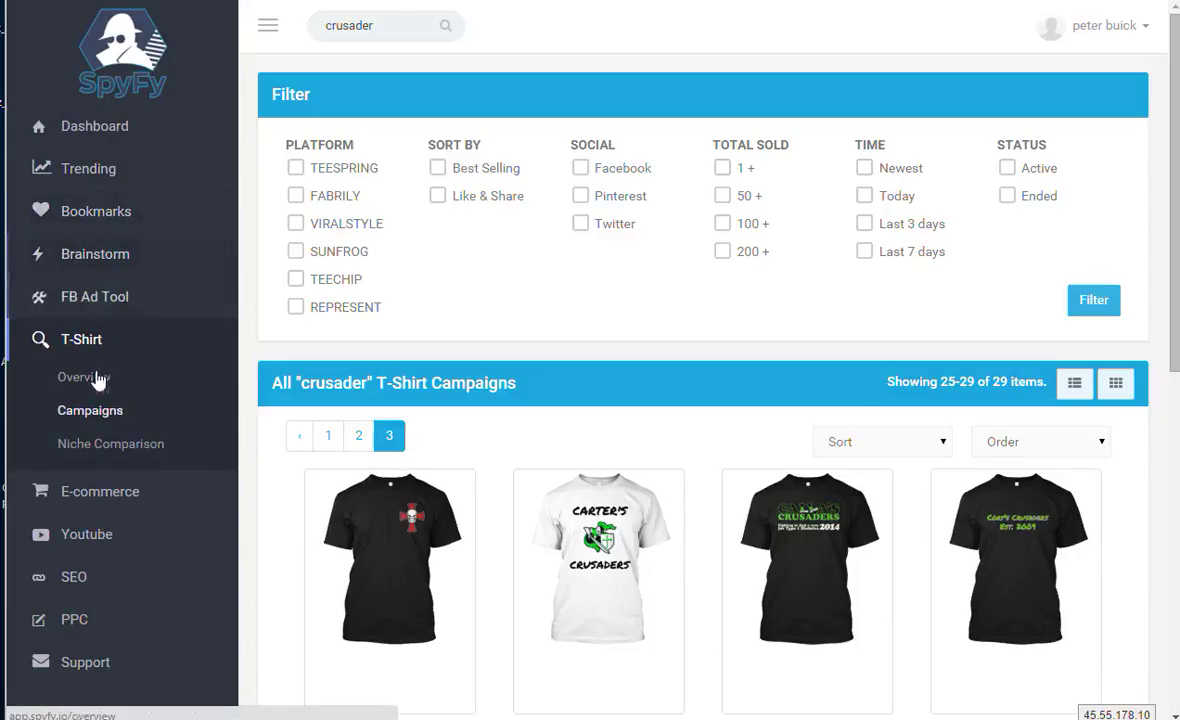
click(84, 376)
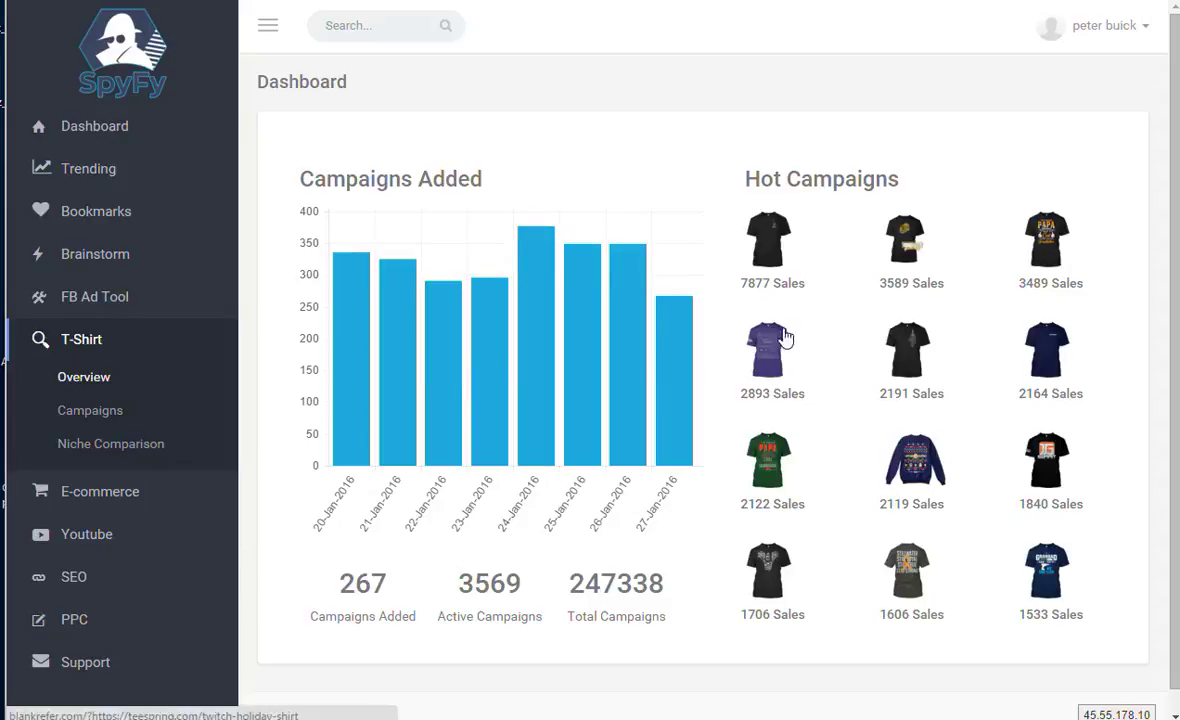
click(772, 261)
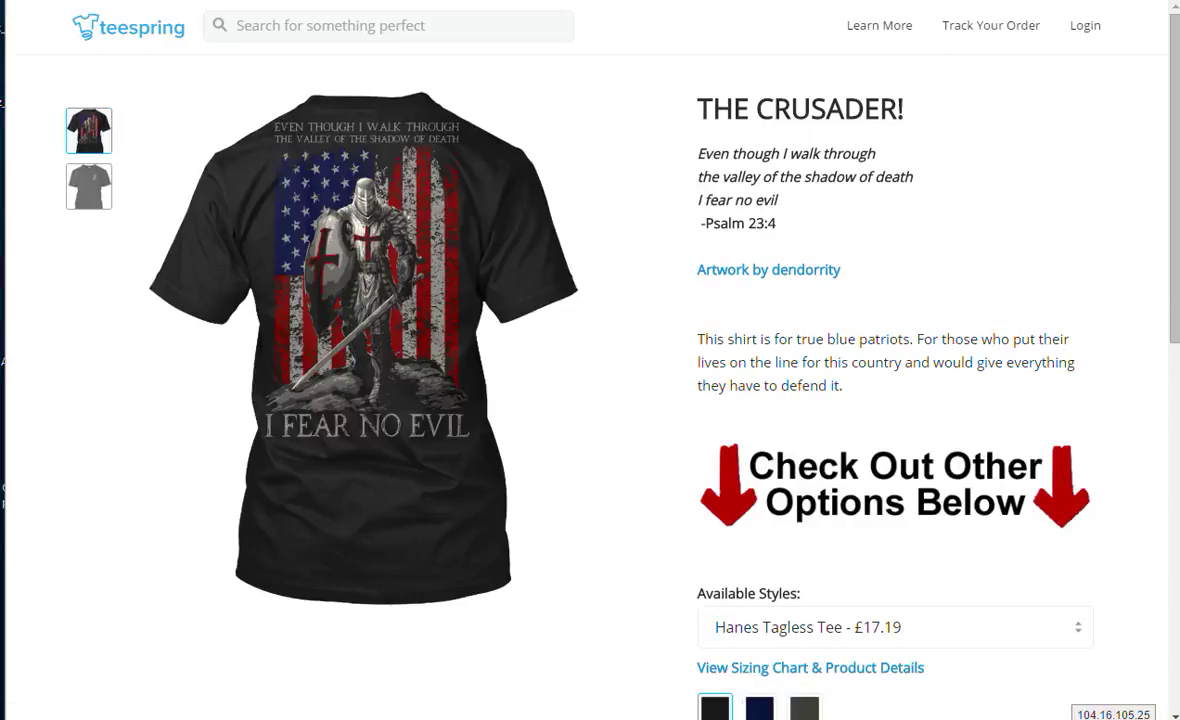
key(ctrl+w)
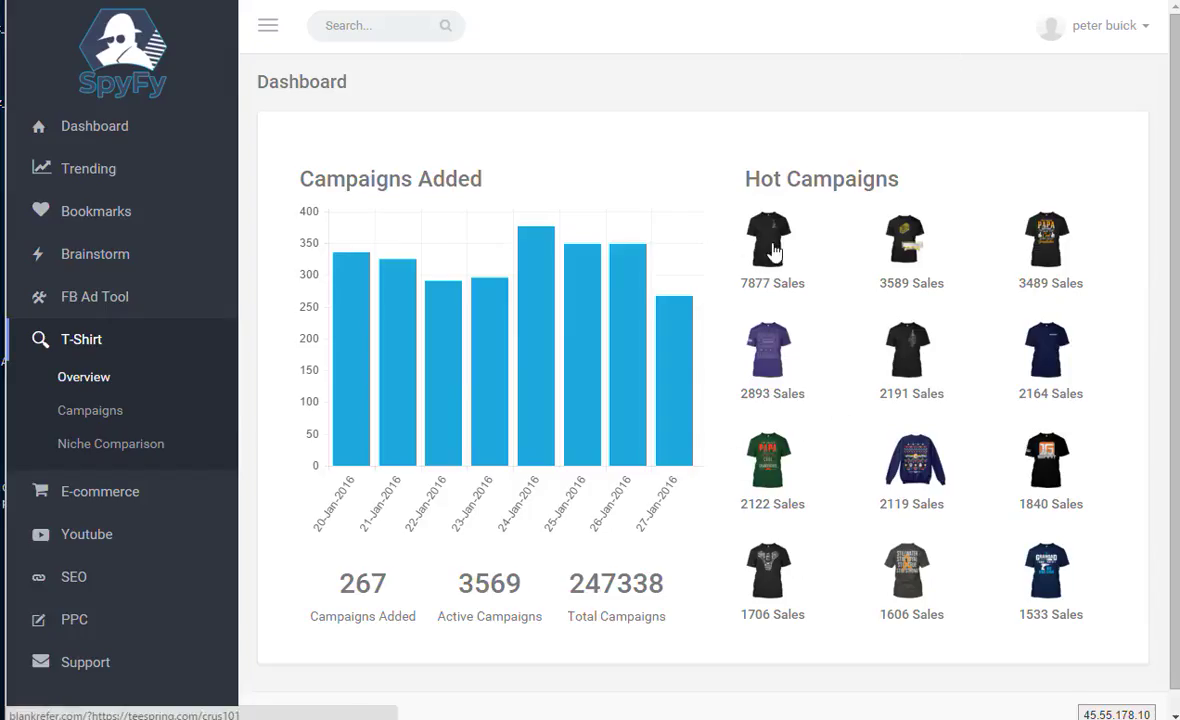
Step: Reopen the first hot campaign's Teespring page and highlight the shirt's title, "THE CRUSADER!"
scroll(760, 625, down, 1)
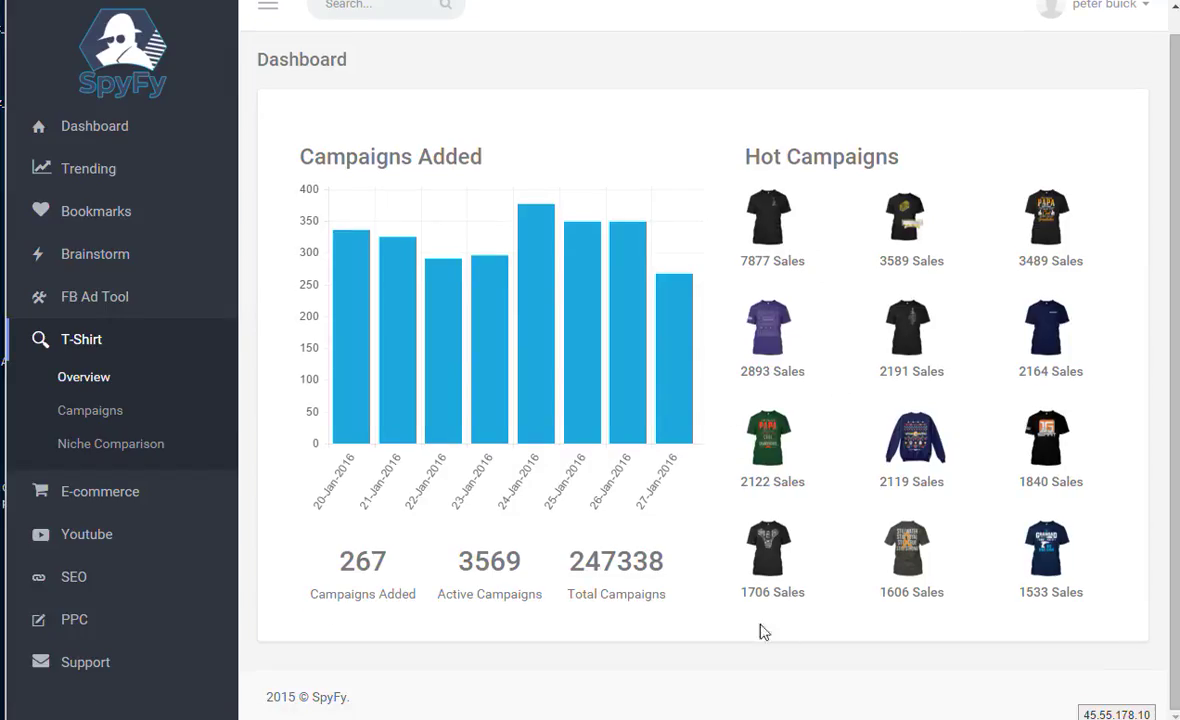
scroll(778, 231, up, 1)
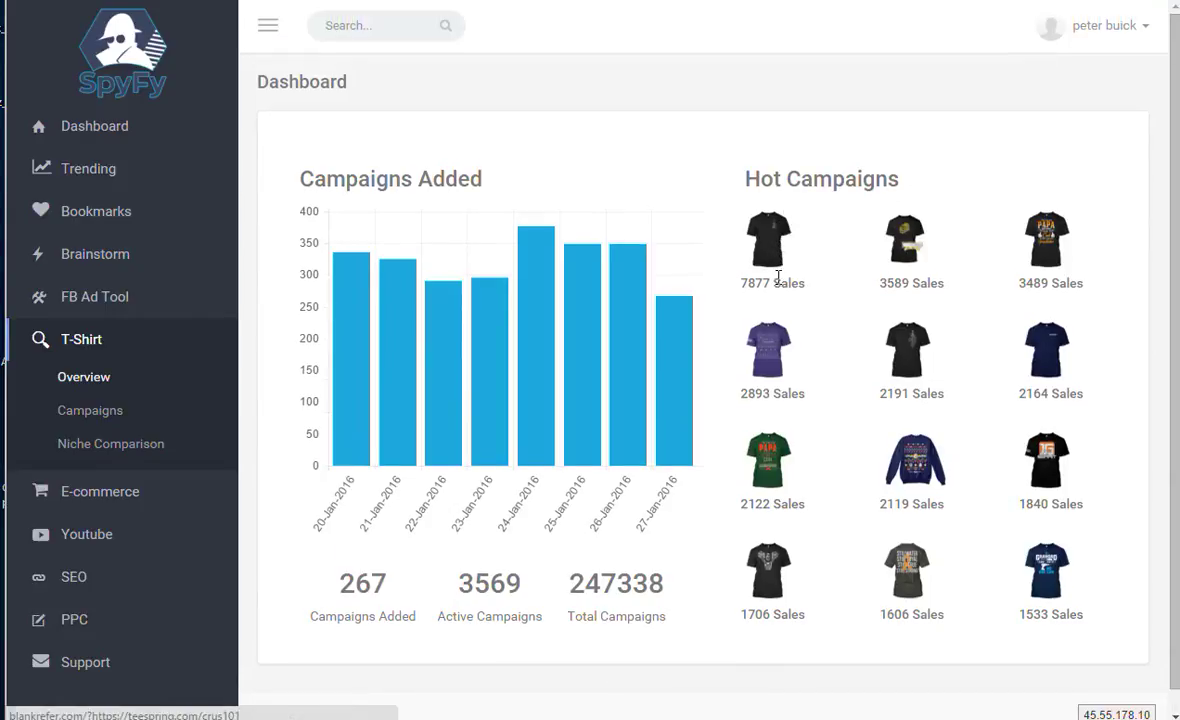
click(753, 248)
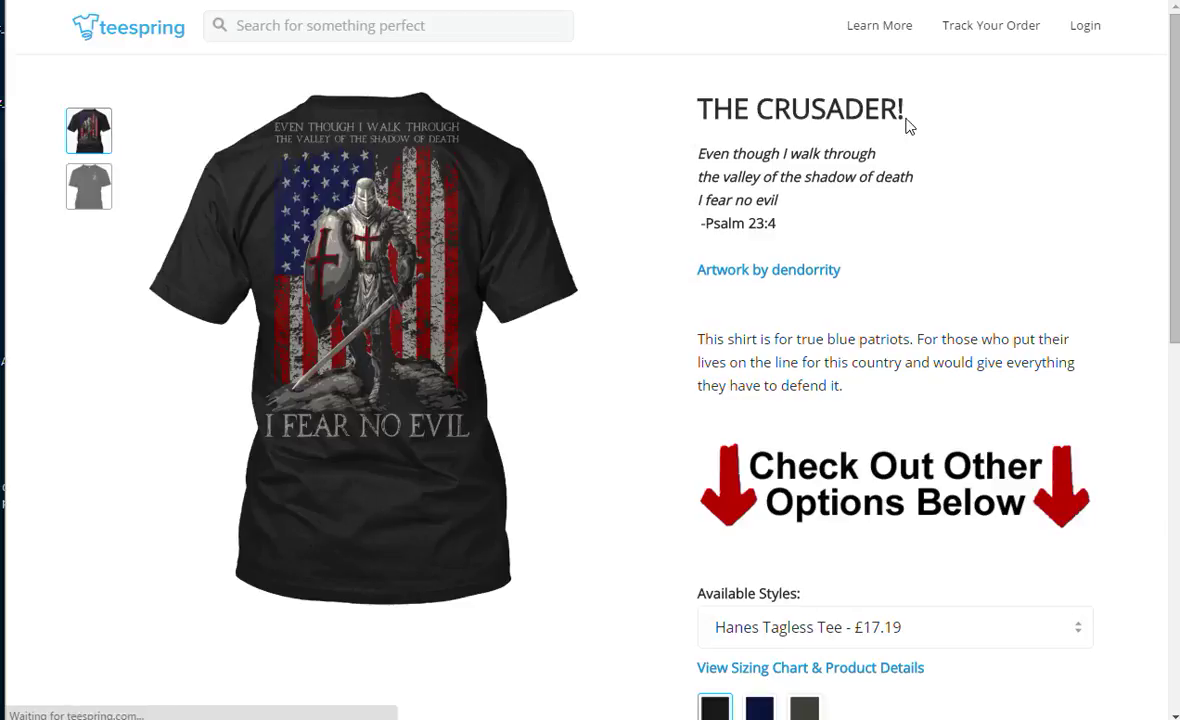
drag(905, 118, 706, 120)
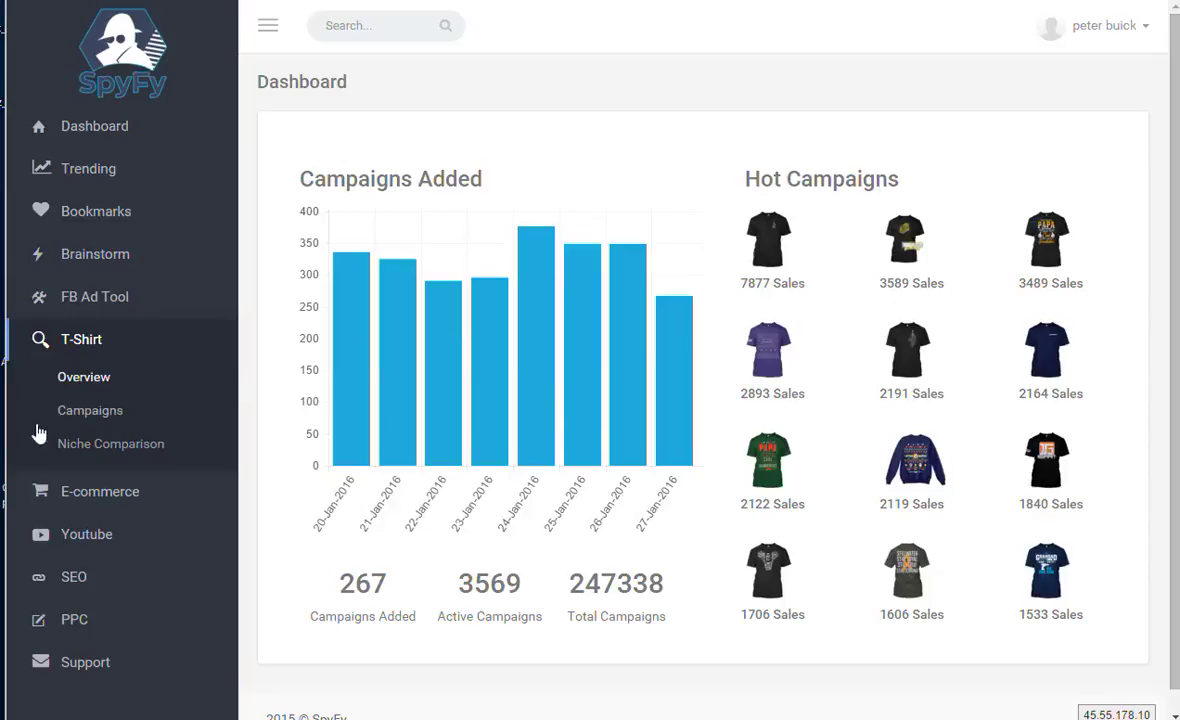
Step: View the full T-shirt campaigns list, and look through the E-commerce tools from the T-Shirt Overview
click(95, 411)
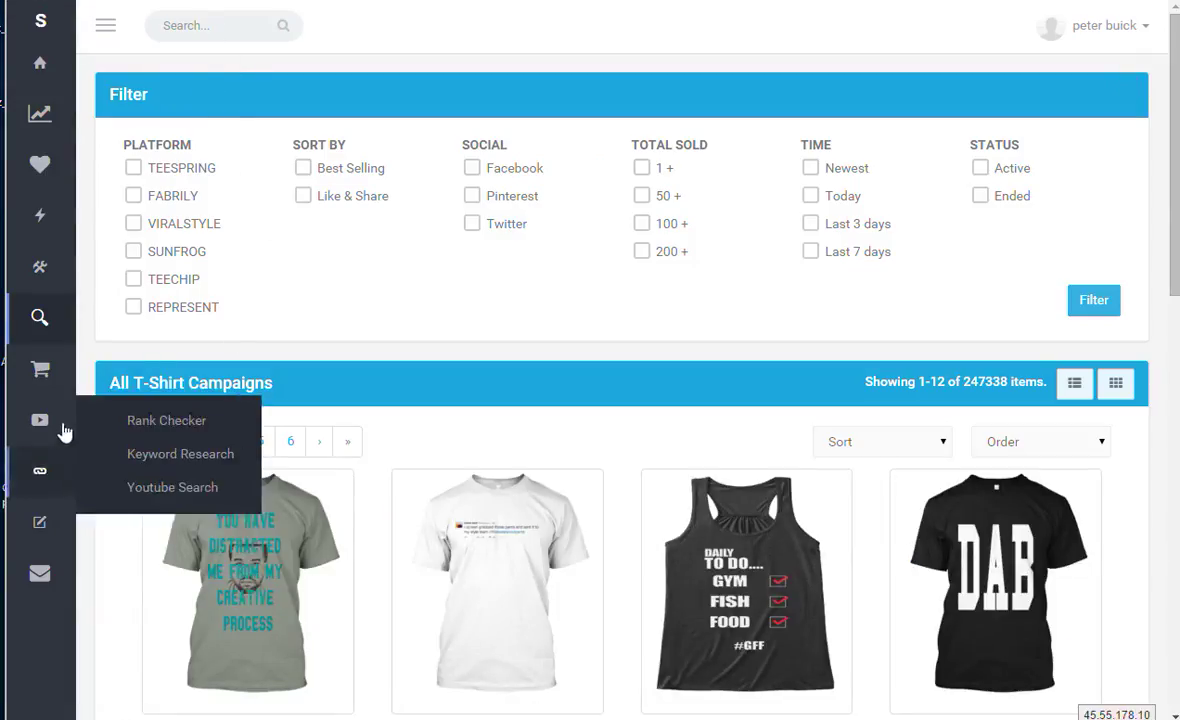
click(105, 27)
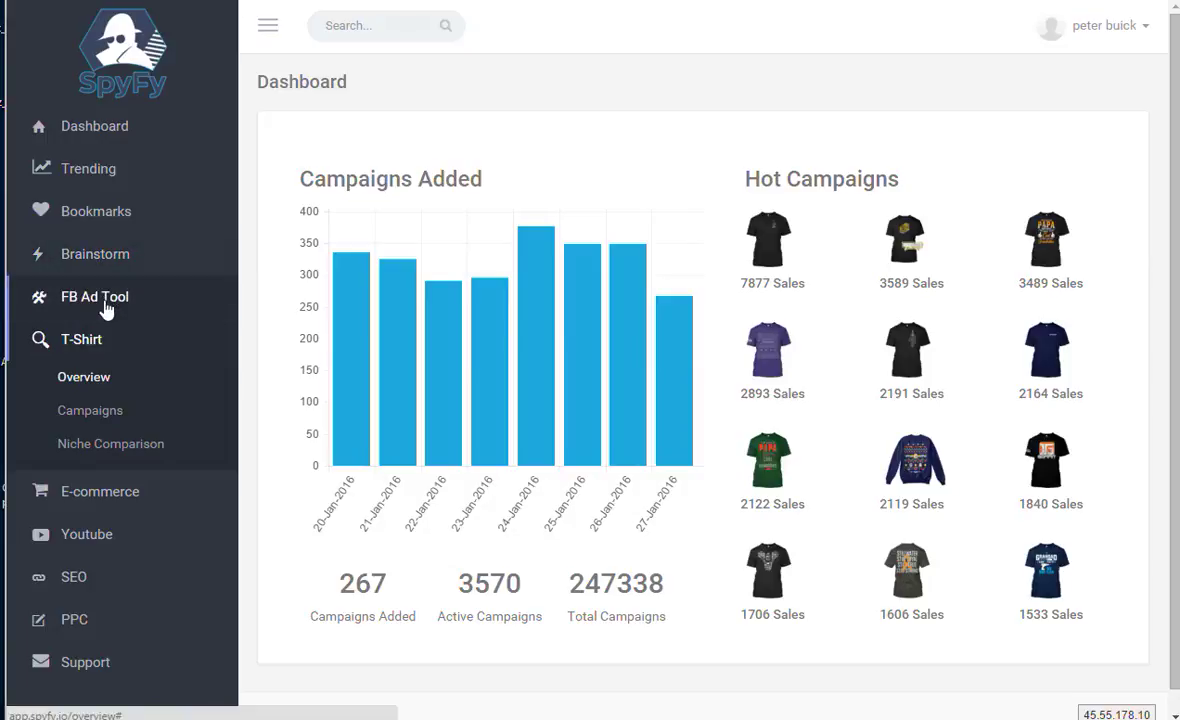
click(101, 494)
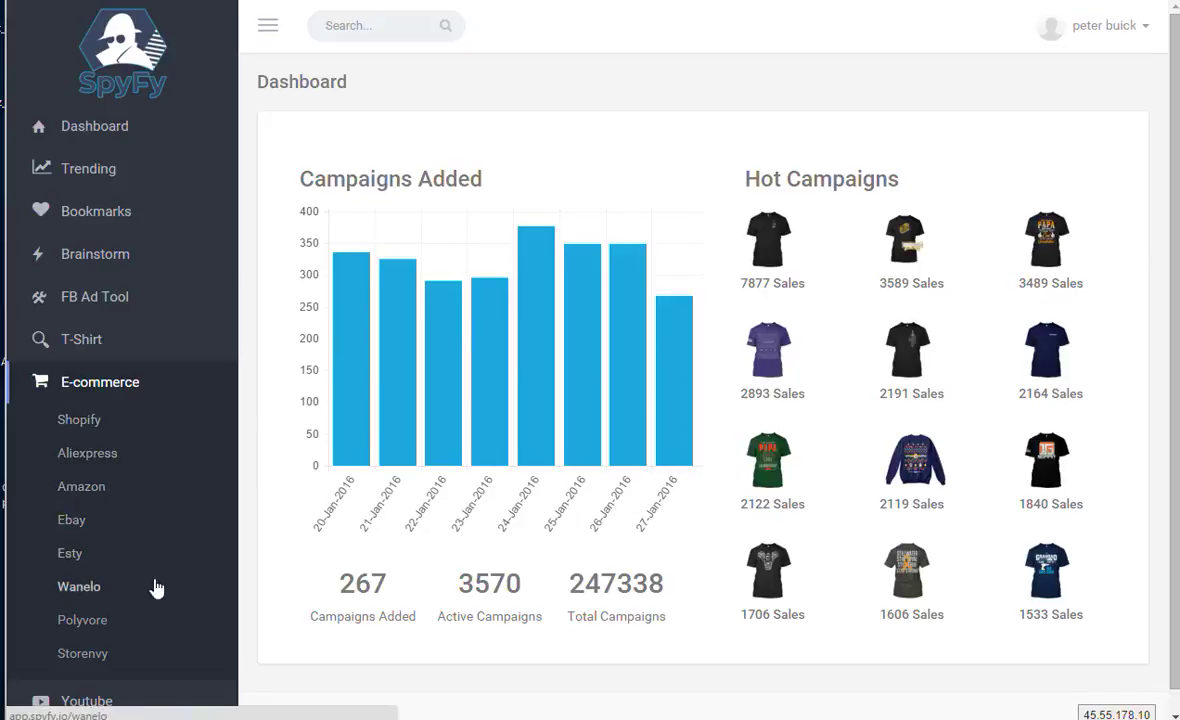
scroll(160, 580, down, 3)
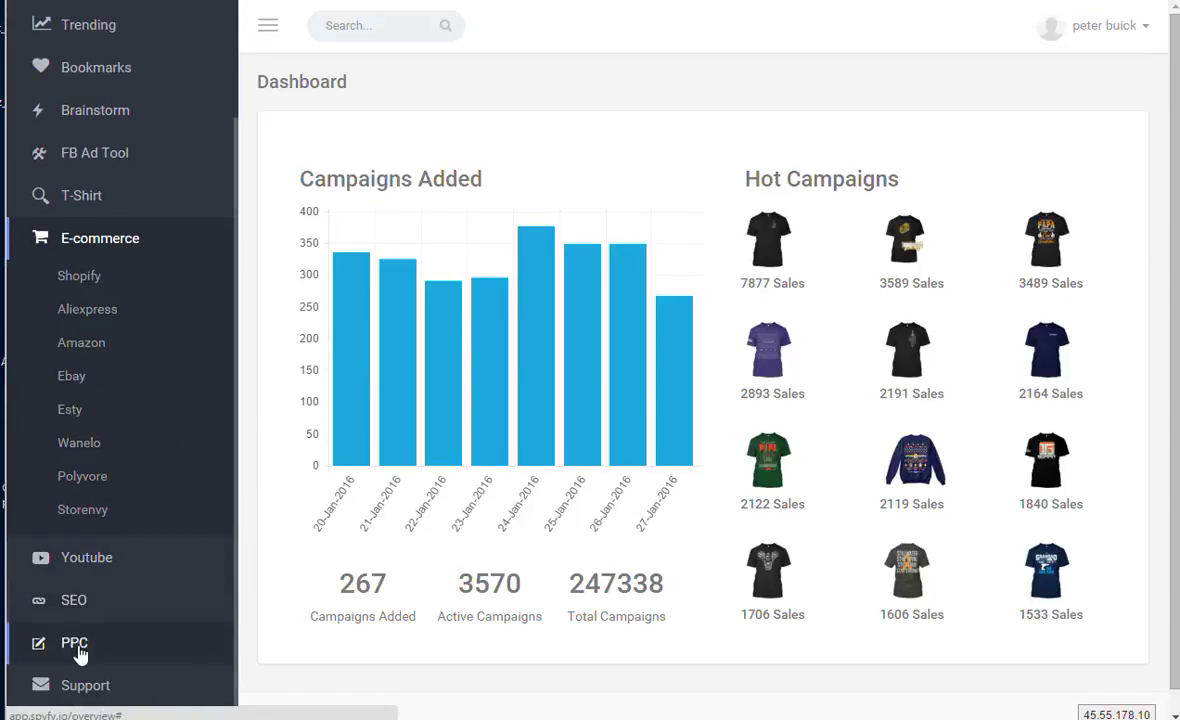
scroll(137, 266, up, 3)
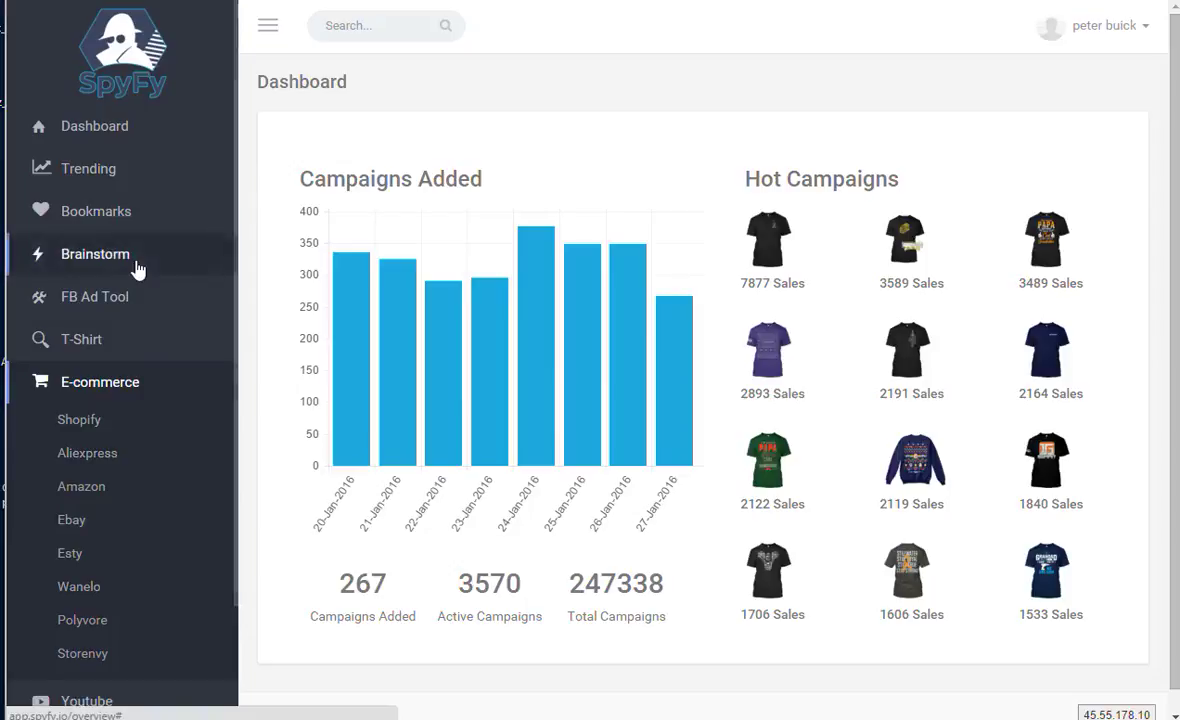